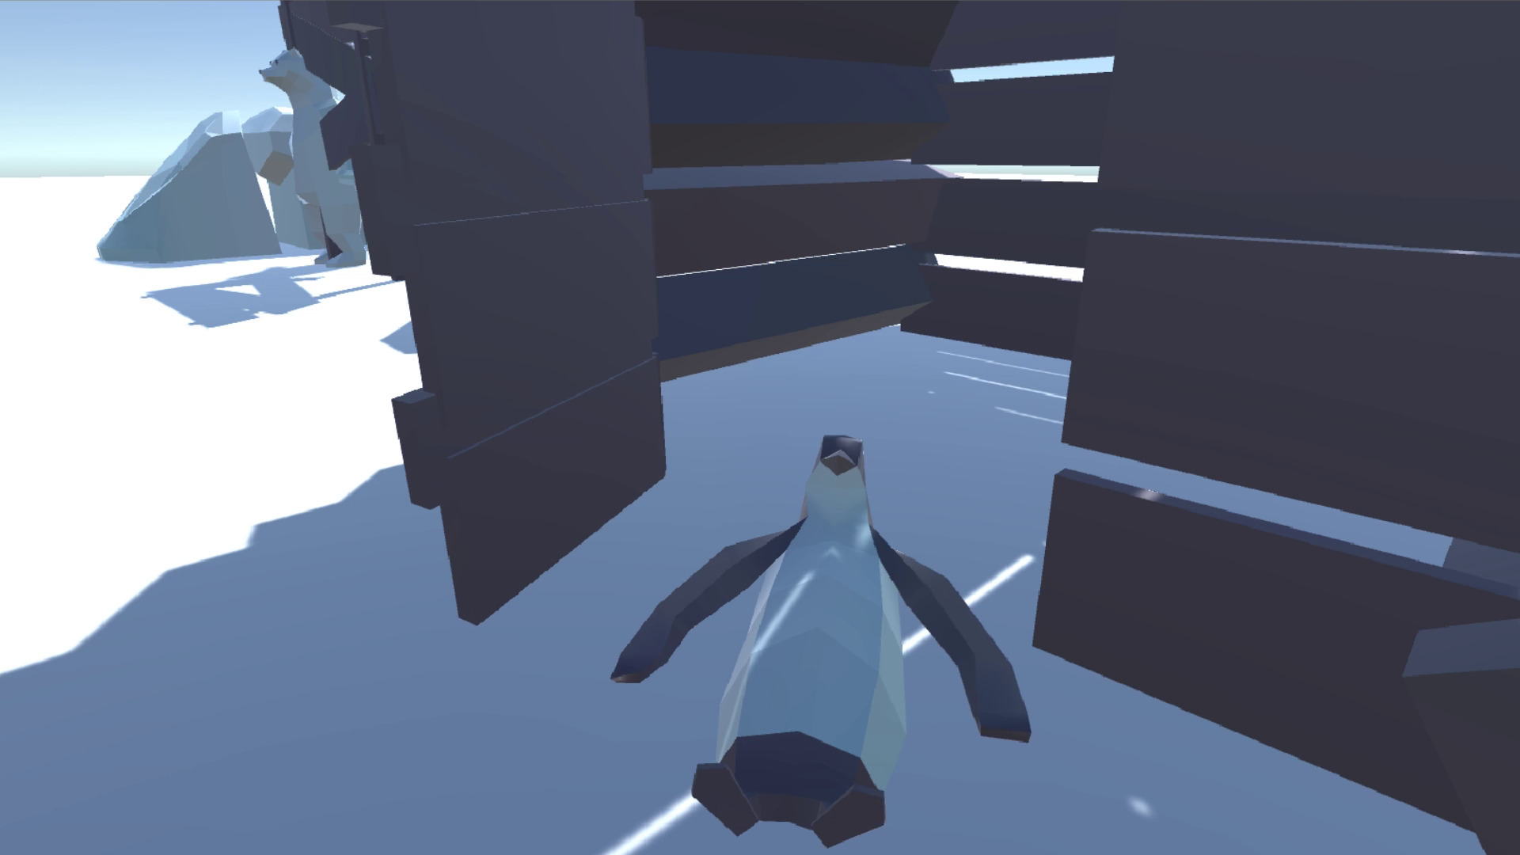
pyautogui.press('space')
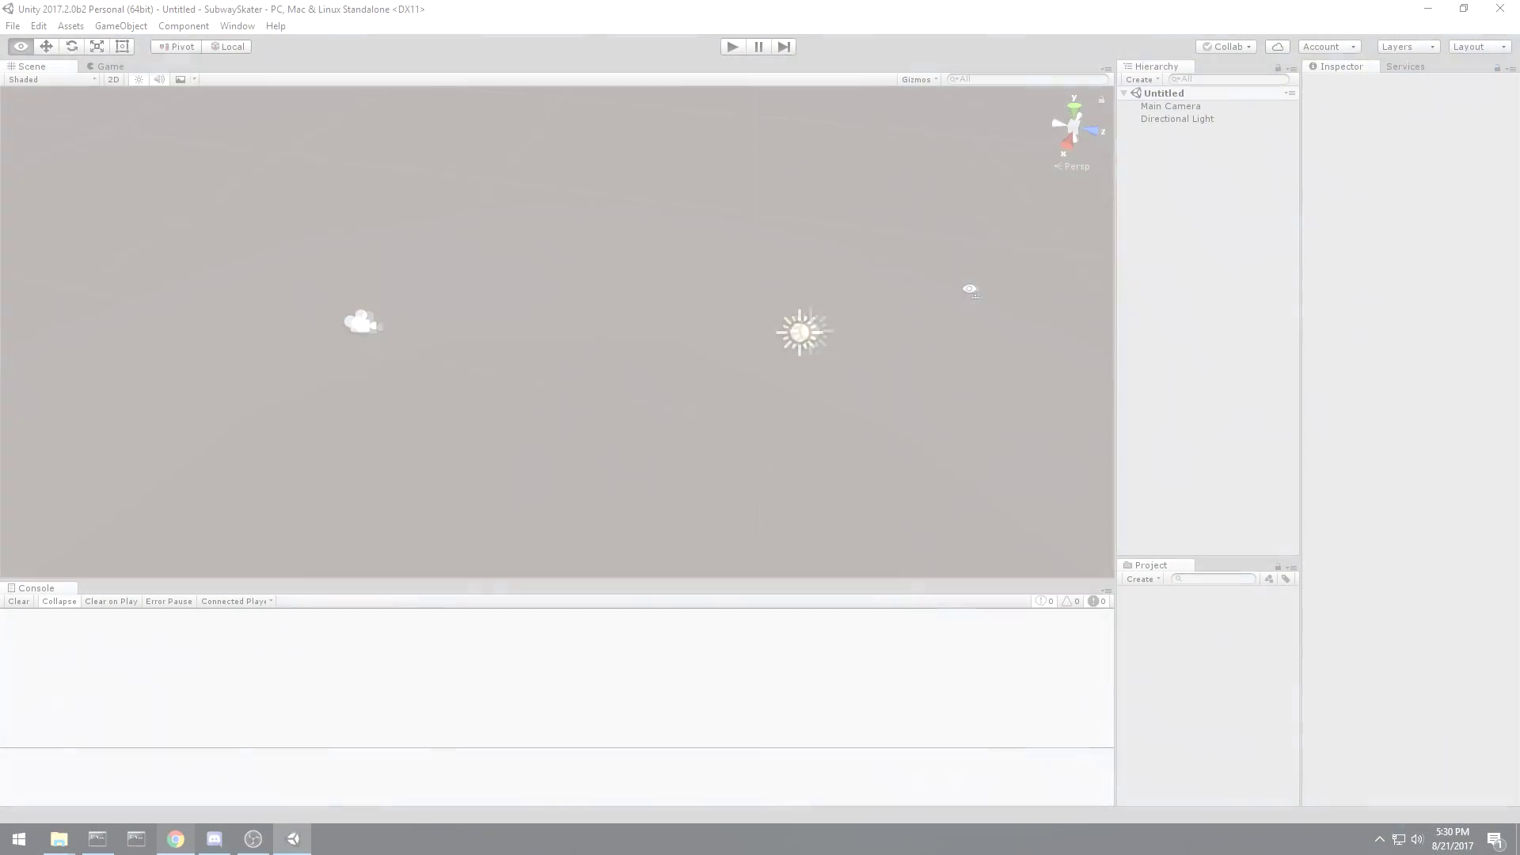
pyautogui.keyDown('alt'); pyautogui.moveTo(970, 290); pyautogui.dragTo(180, 262); pyautogui.keyUp('alt')
pyautogui.keyDown('alt'); pyautogui.moveTo(701, 248); pyautogui.dragTo(215, 226); pyautogui.keyUp('alt')
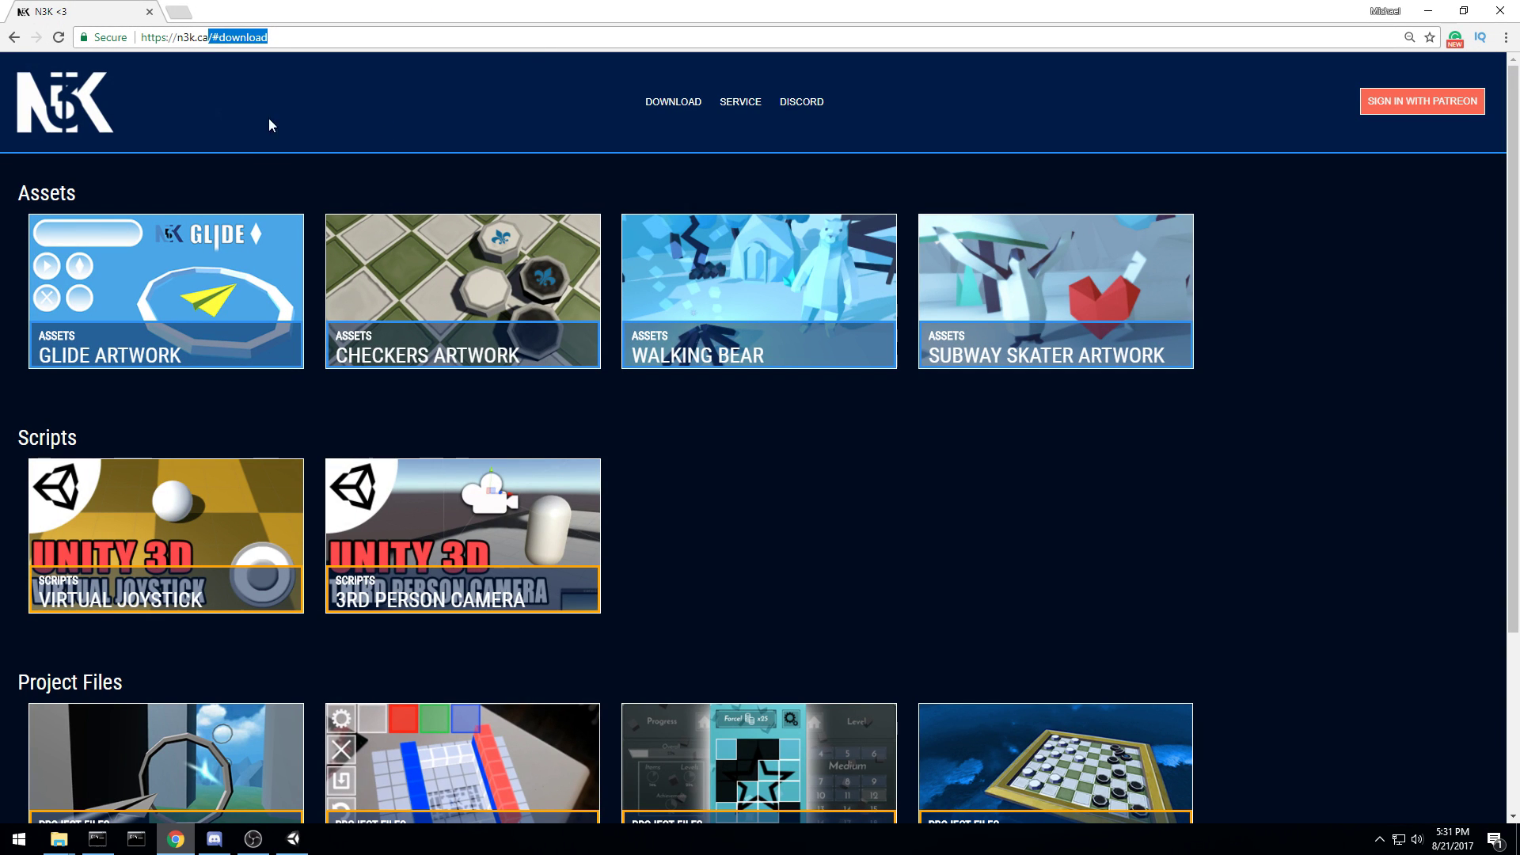
# Step: Switch to the Downloads folder in File Explorer and open the as-subway-skater package in Unity
pyautogui.click(282, 146)
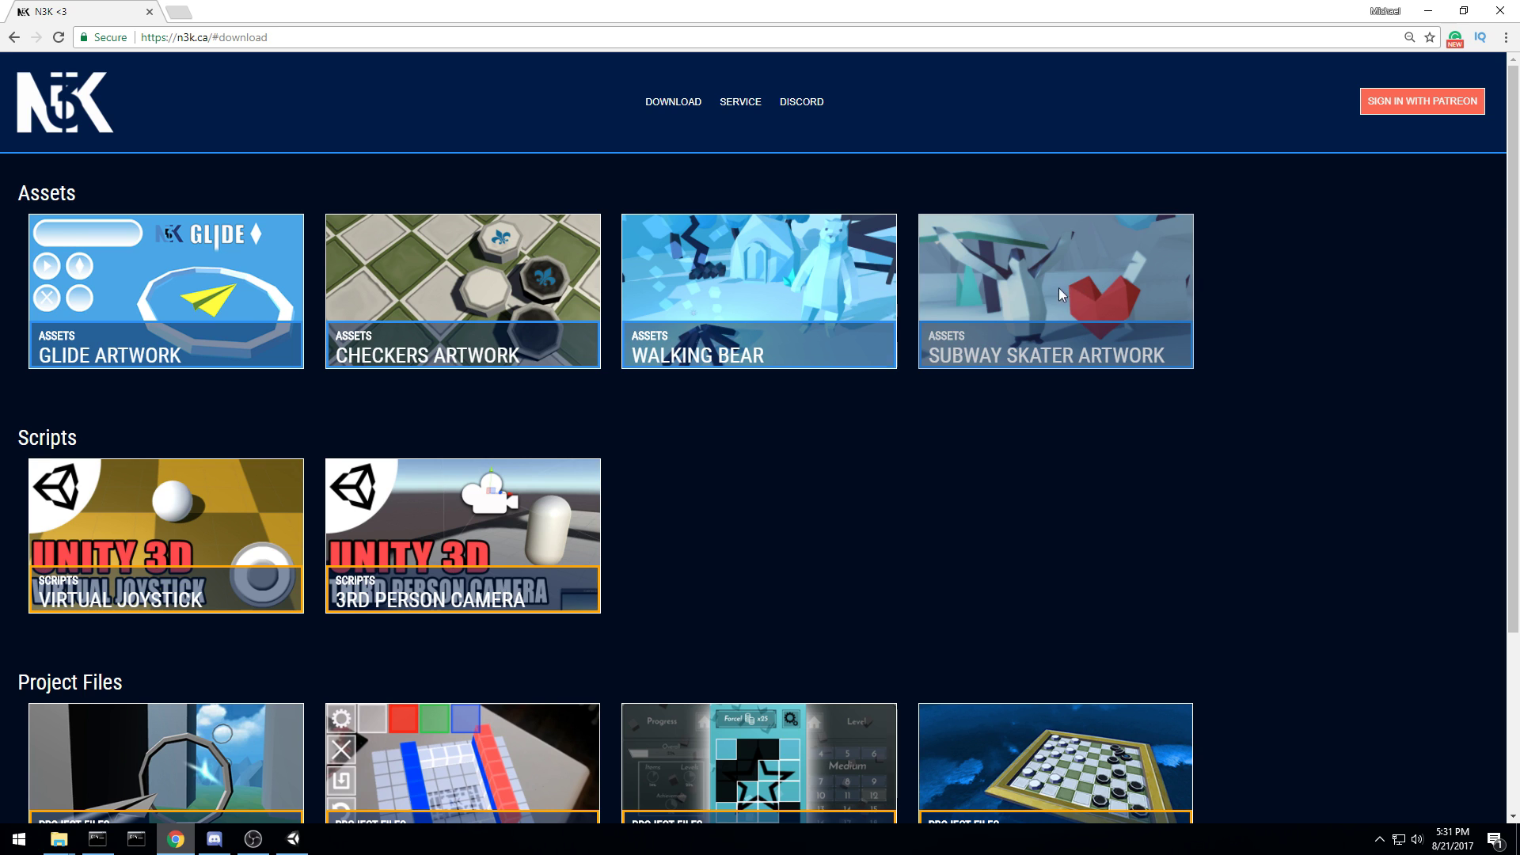
pyautogui.moveTo(1519, 297); pyautogui.dragTo(1049, 231)
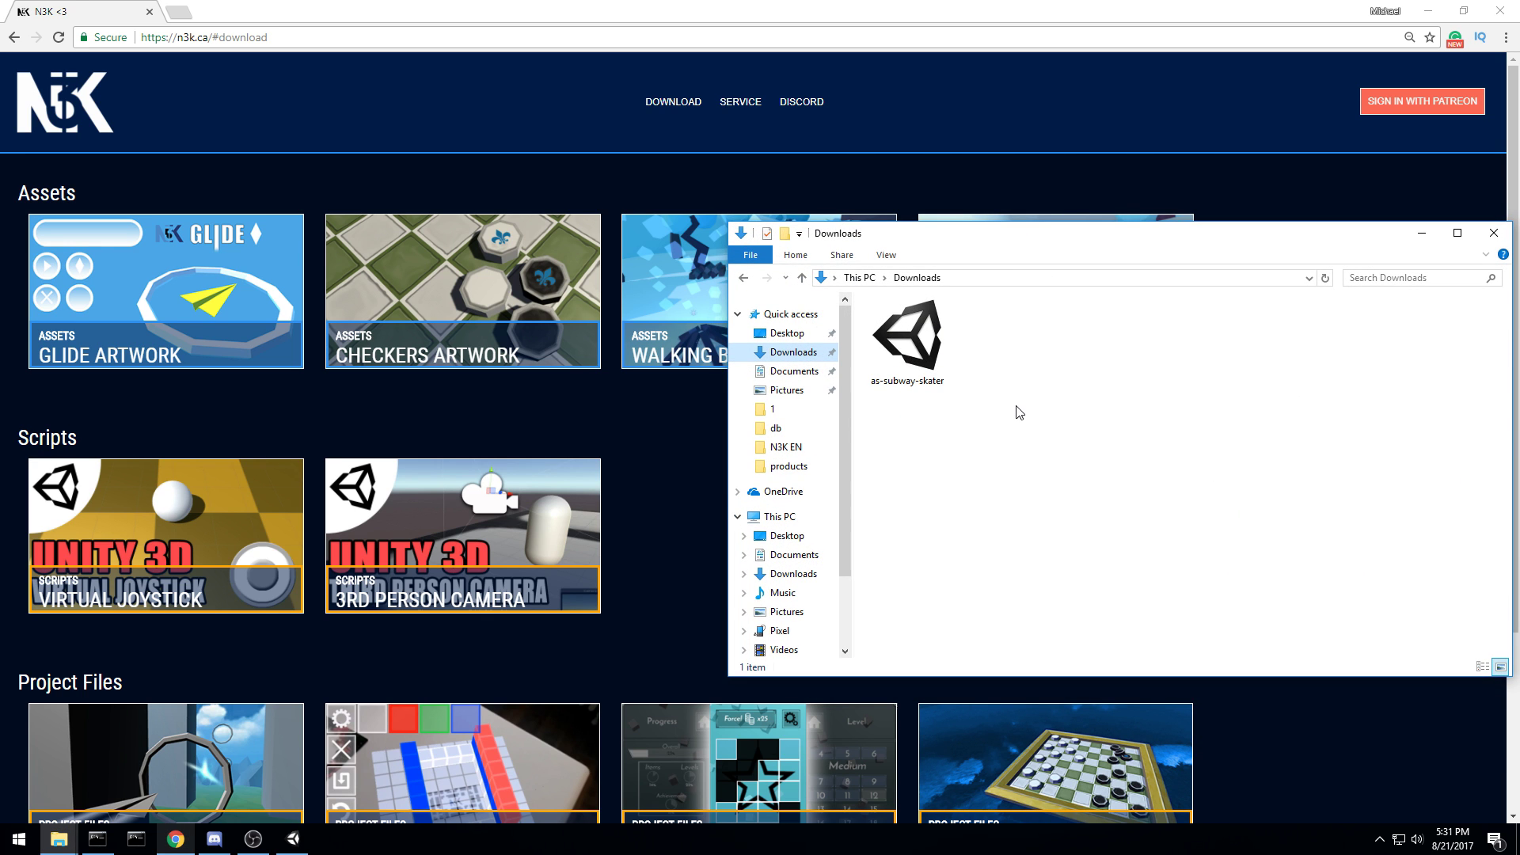
pyautogui.click(939, 341)
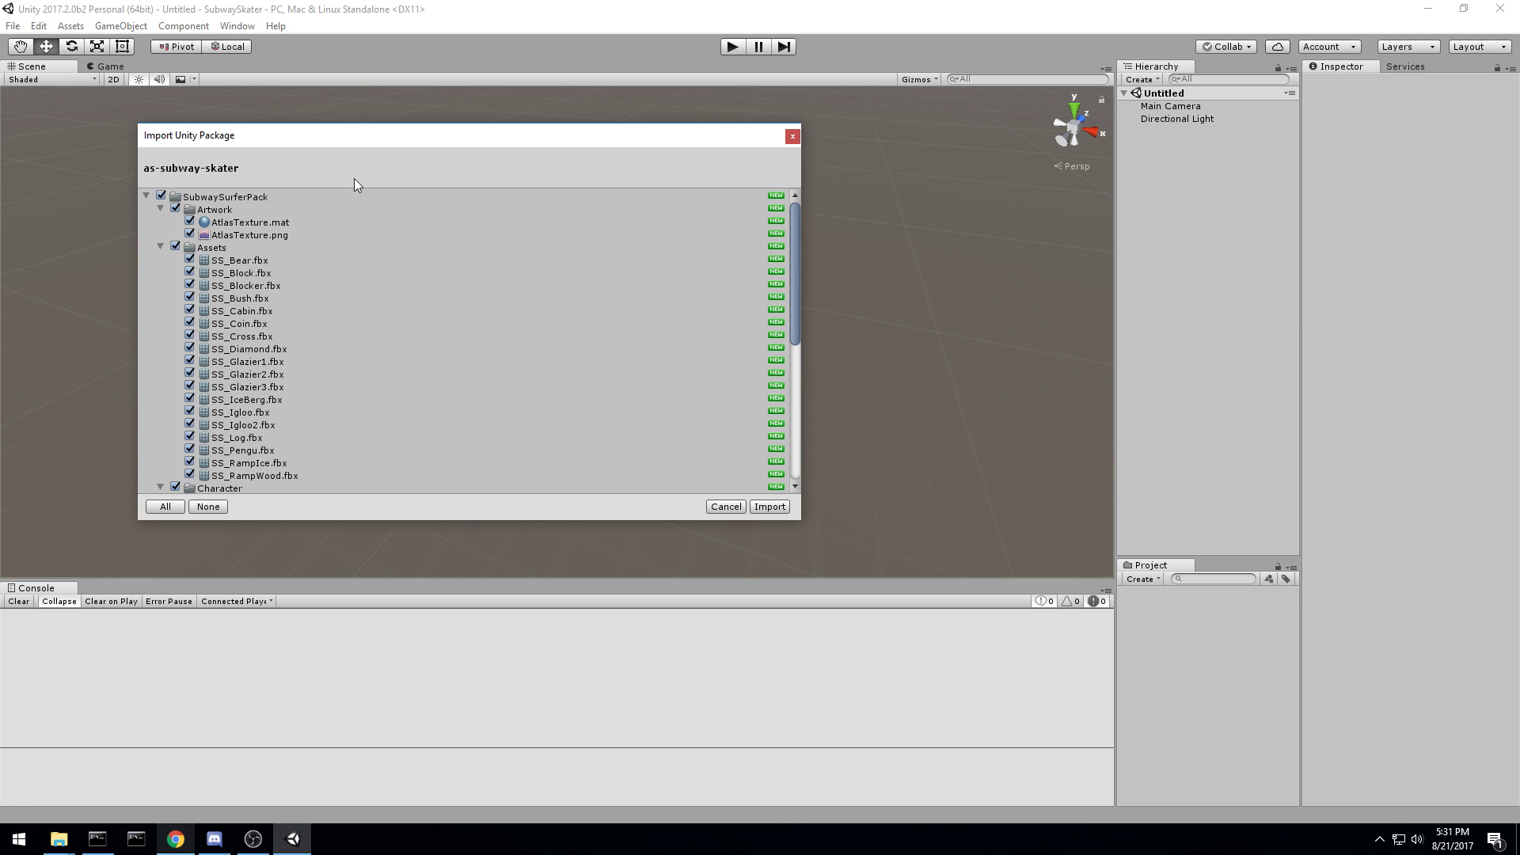
# Step: Review the folders in the as-subway-skater package and import all of them into the project
pyautogui.moveTo(373, 142); pyautogui.dragTo(339, 97)
pyautogui.moveTo(765, 475); pyautogui.dragTo(717, 617)
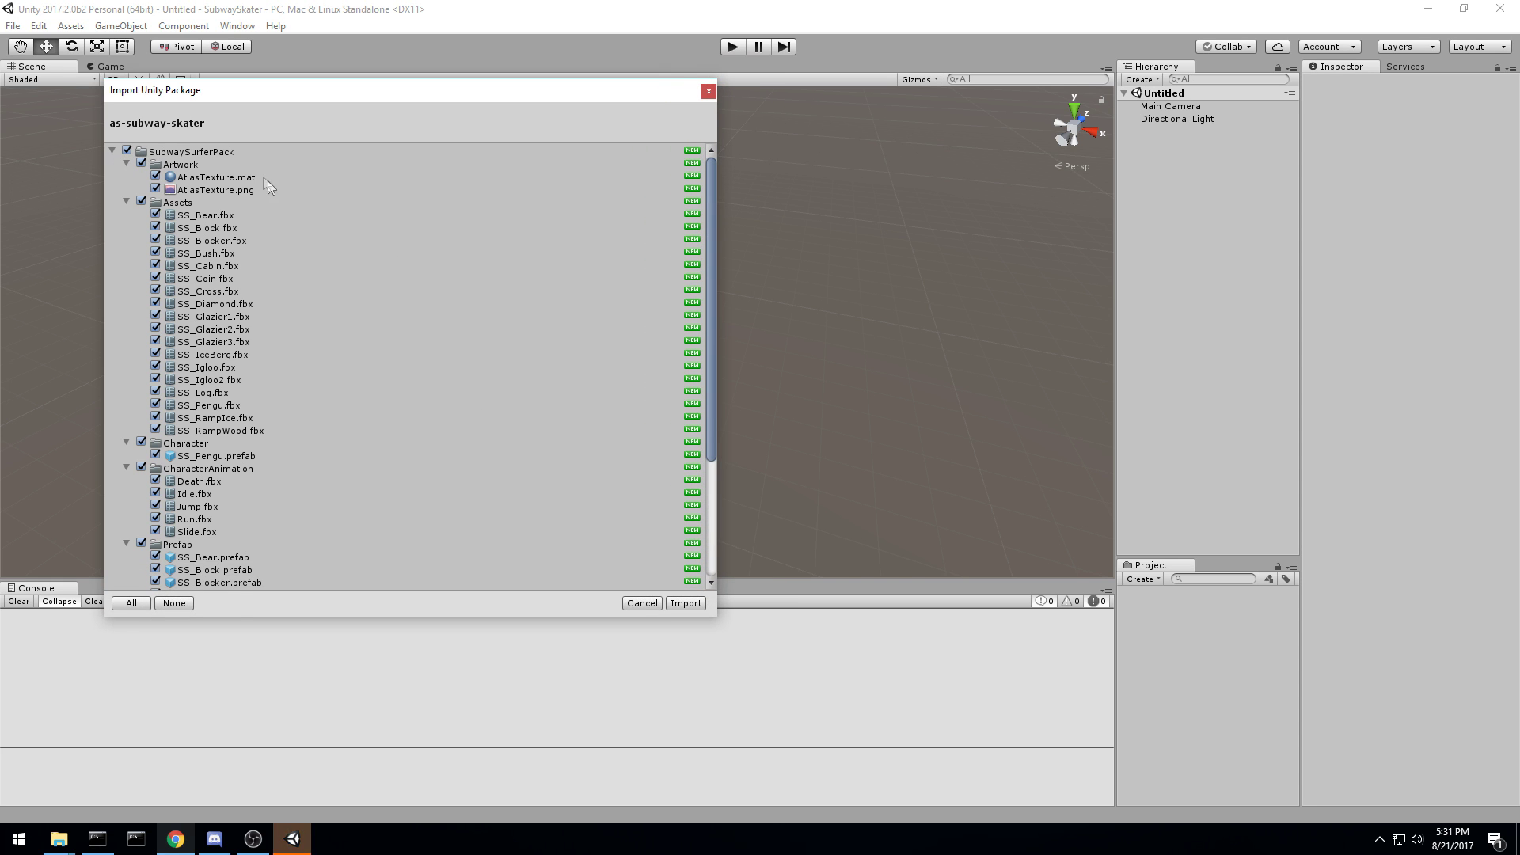
pyautogui.click(126, 163)
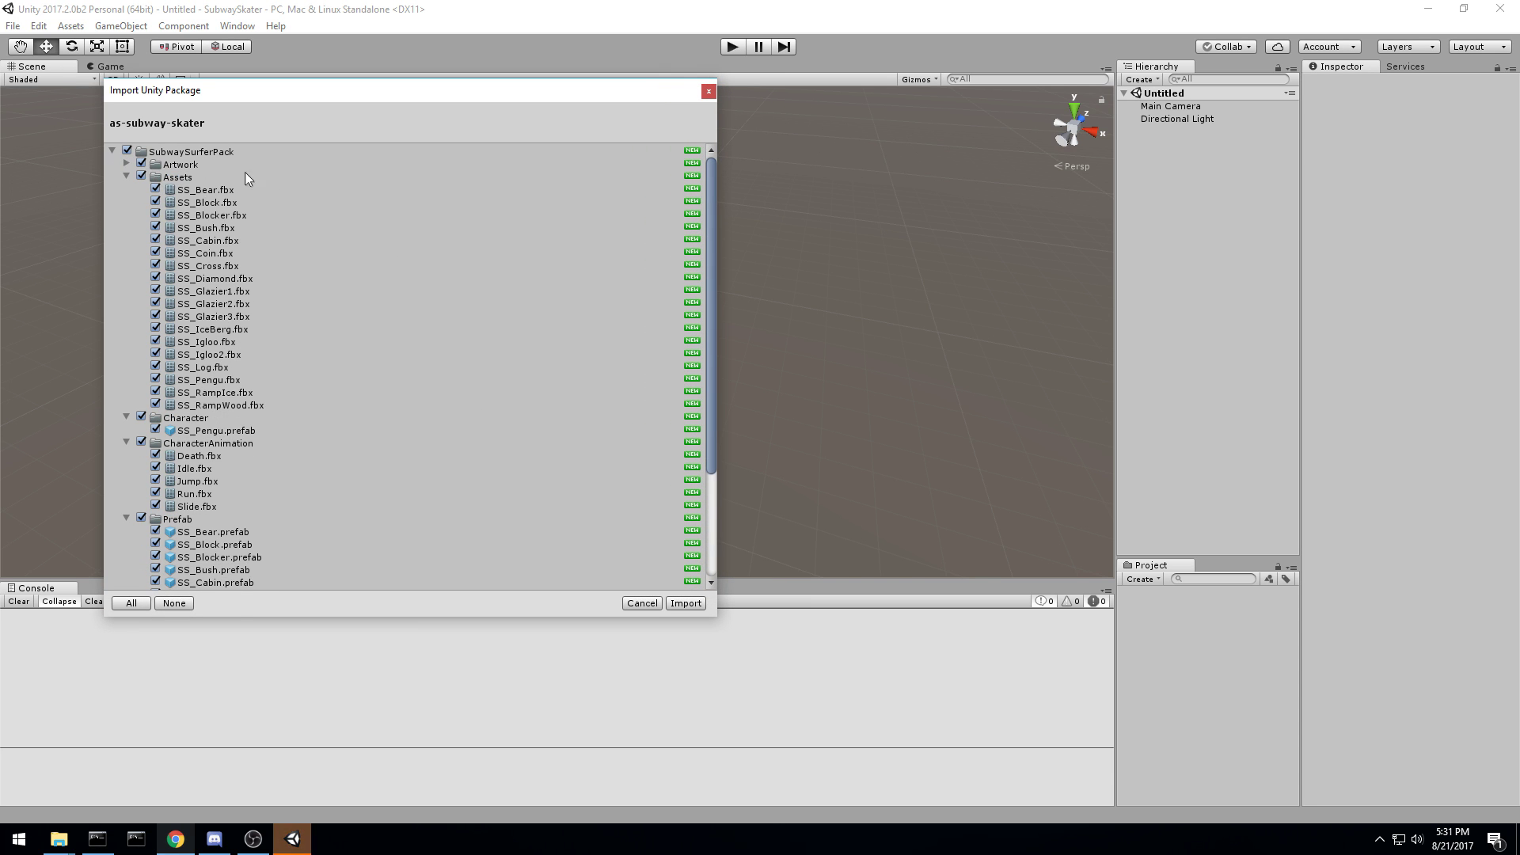
pyautogui.click(126, 177)
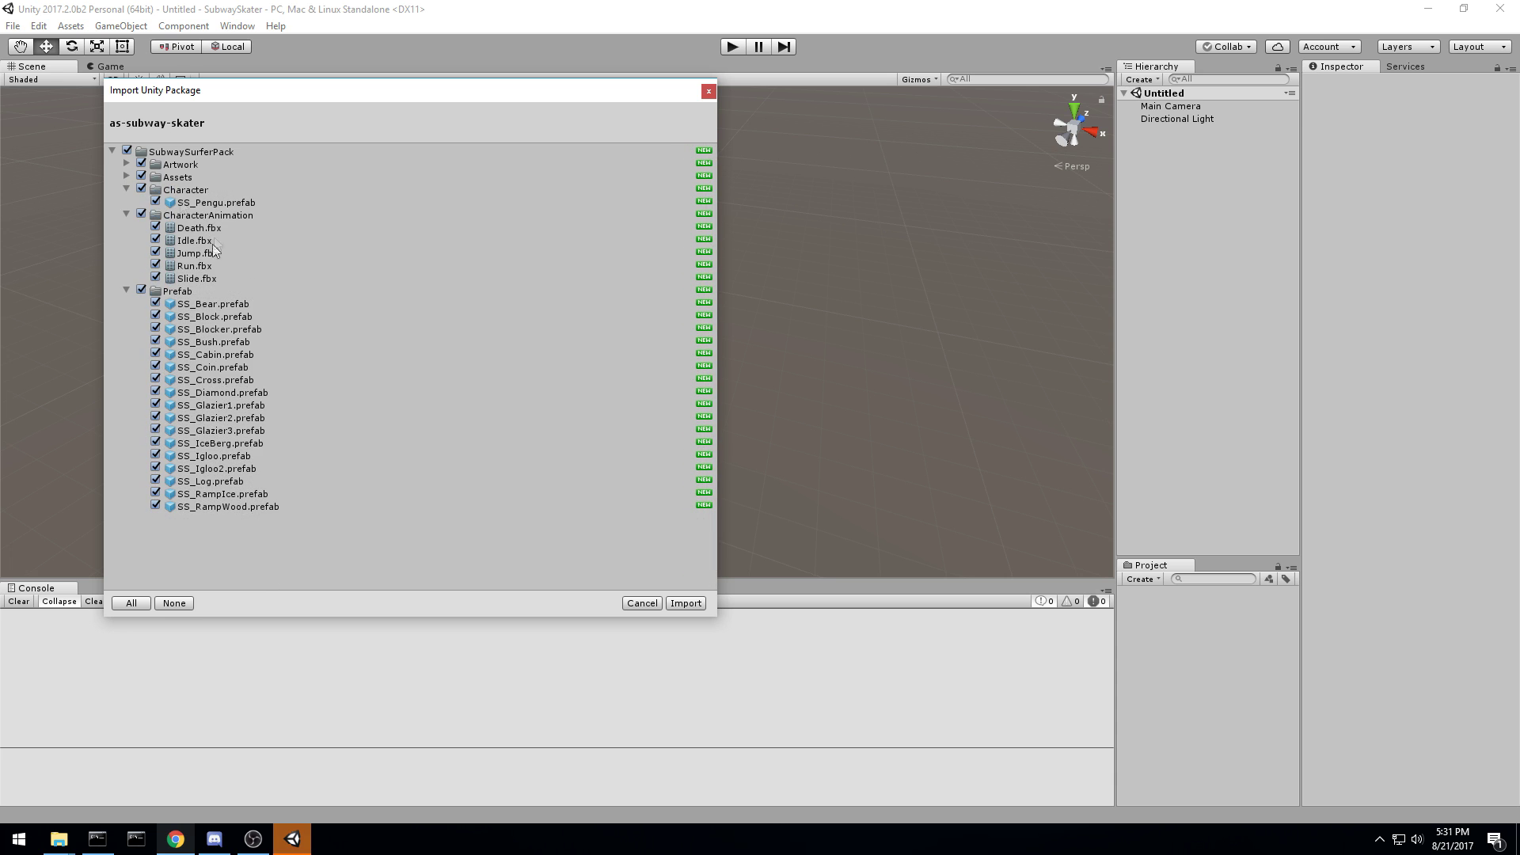
pyautogui.click(127, 190)
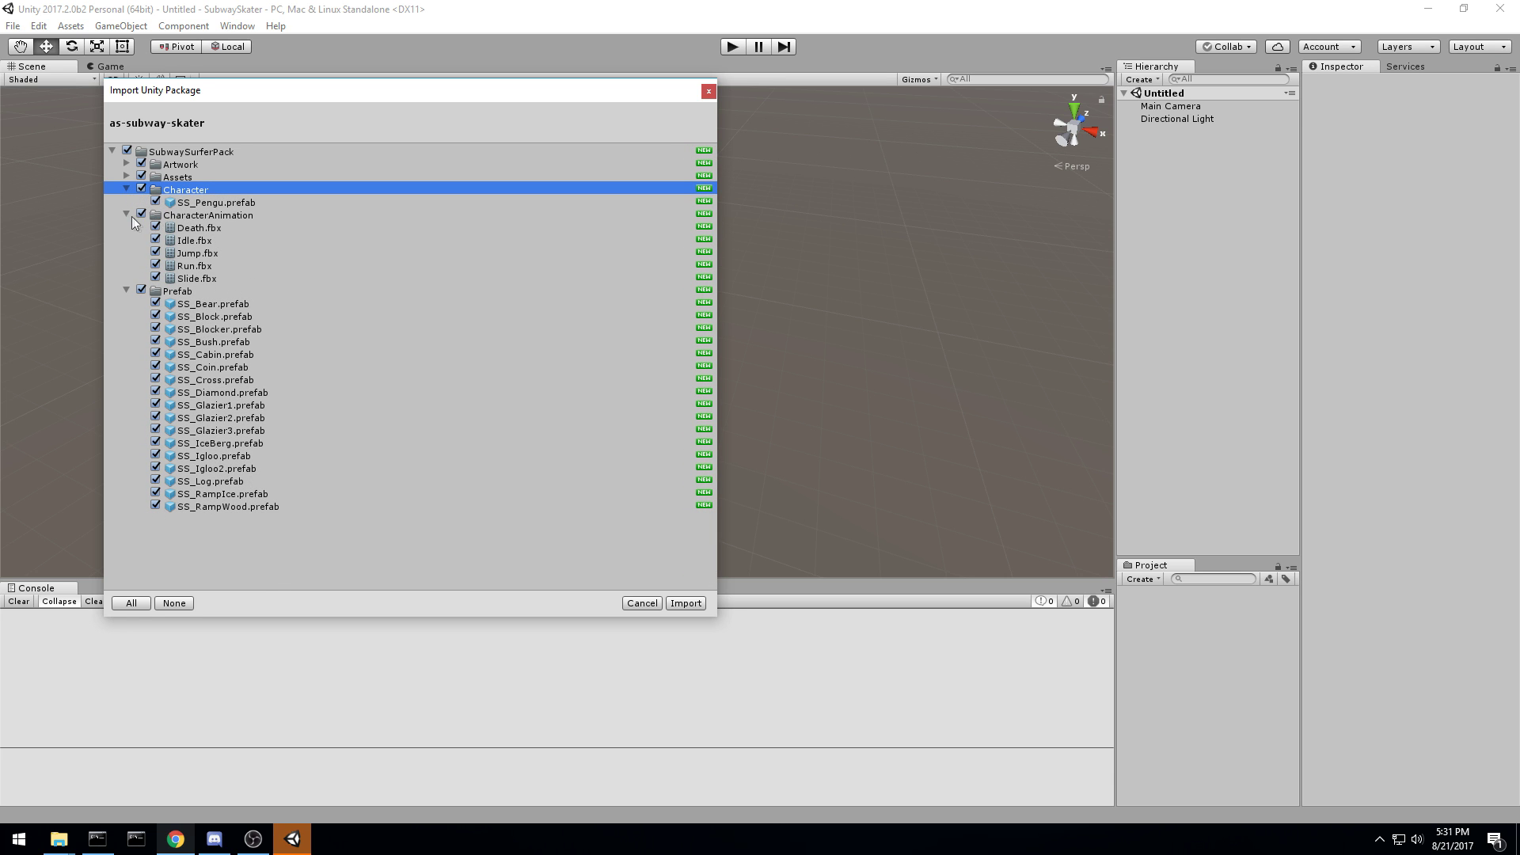
pyautogui.click(126, 215)
pyautogui.click(127, 189)
pyautogui.click(194, 215)
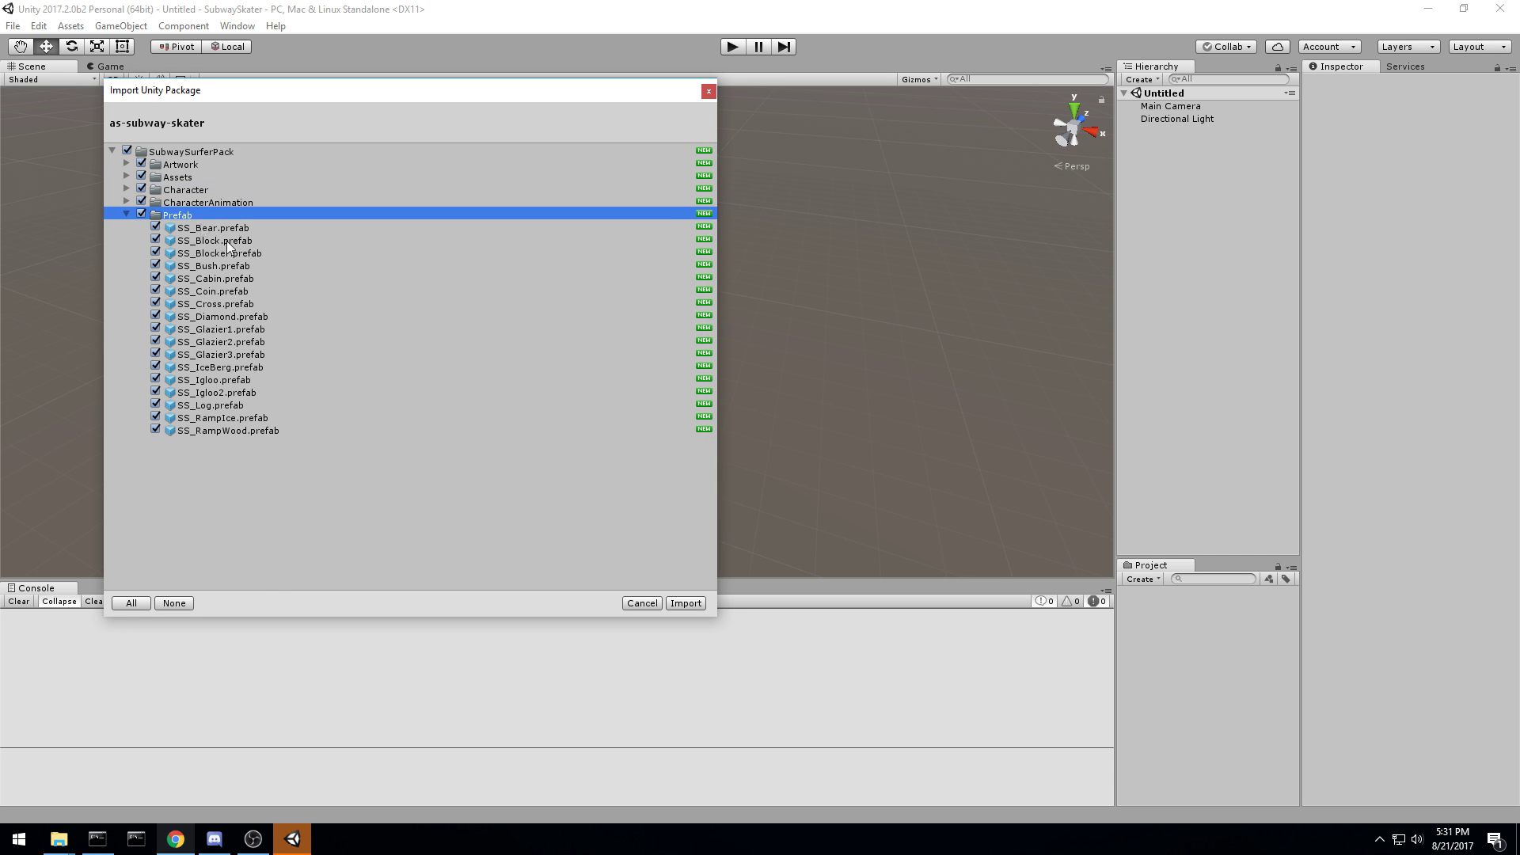
pyautogui.click(127, 215)
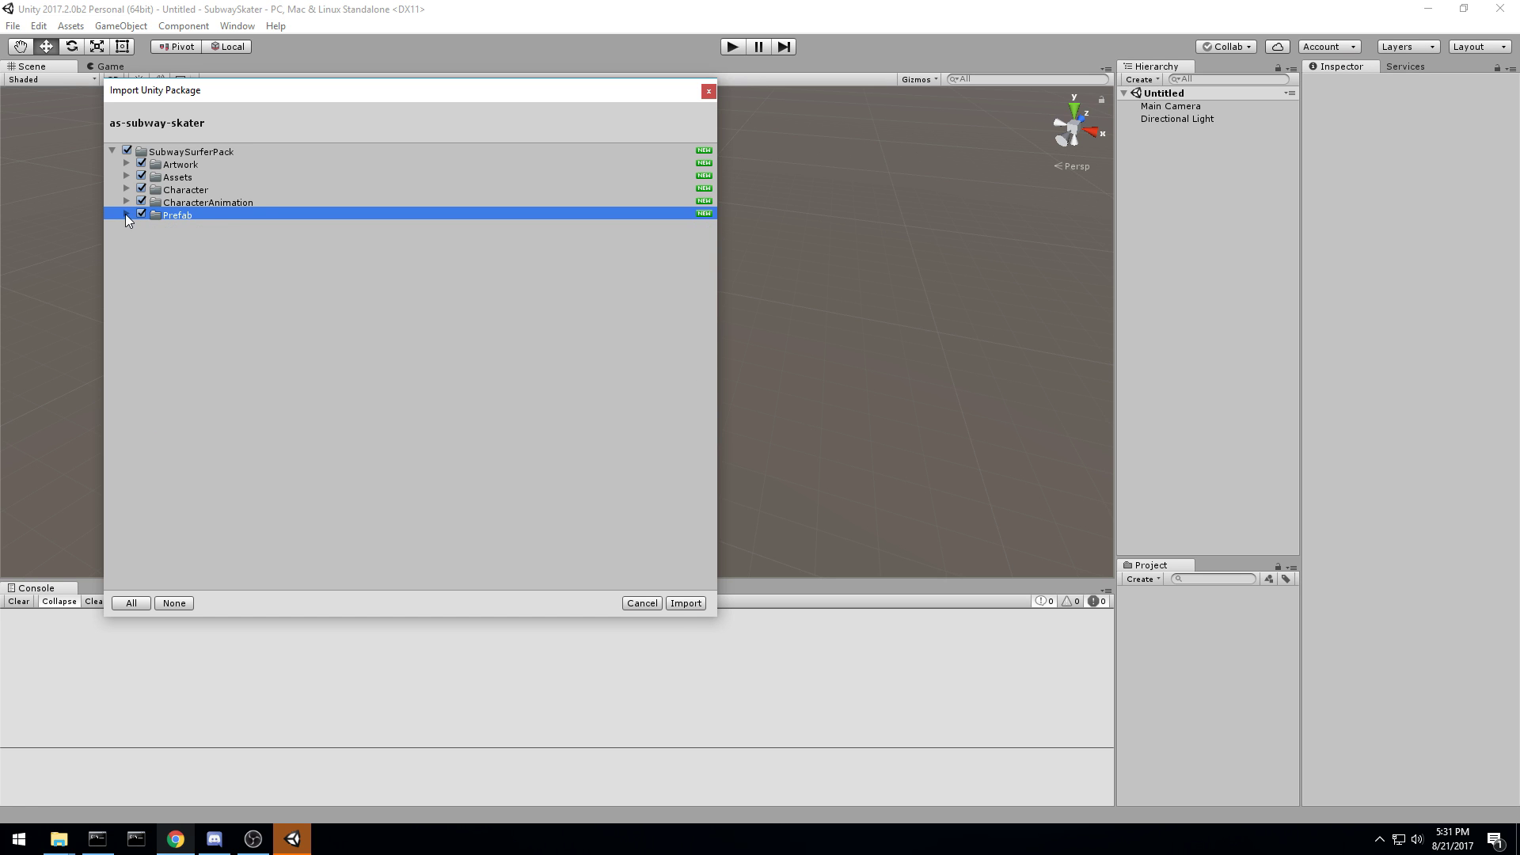
pyautogui.click(684, 603)
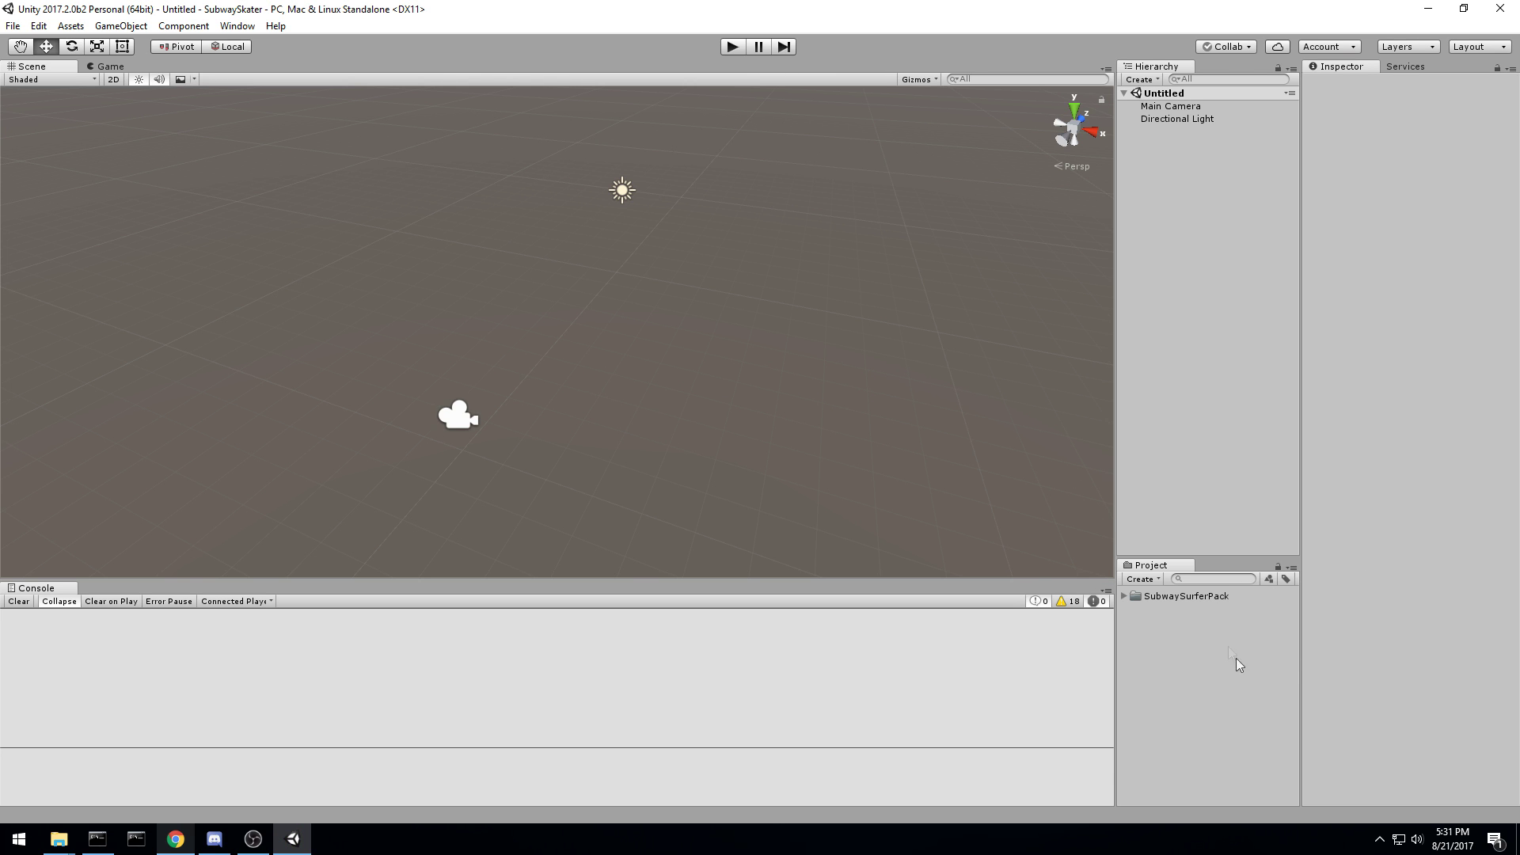
pyautogui.moveTo(892, 312); pyautogui.dragTo(1065, 279, button='right')
pyautogui.moveTo(887, 270); pyautogui.dragTo(876, 289, button='middle')
pyautogui.scroll(3, 759, 418)
pyautogui.moveTo(686, 324); pyautogui.dragTo(711, 344, button='right')
pyautogui.scroll(3, 711, 344)
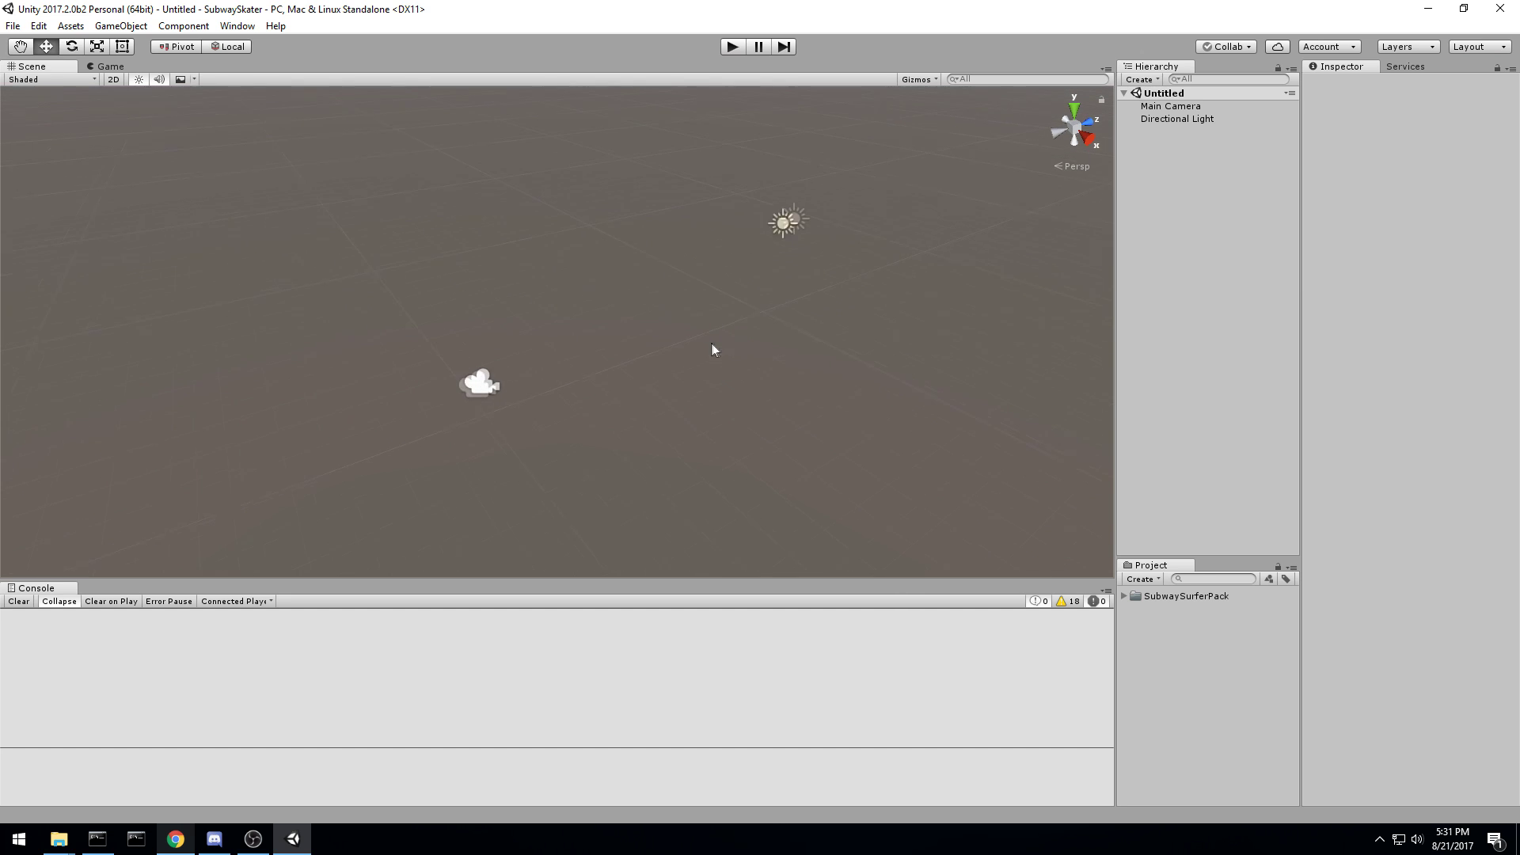
# Step: Move the Artwork, Assets, Character, CharacterAnimation and Prefab folders out of SubwaySurferPack to the project root
pyautogui.click(1125, 596)
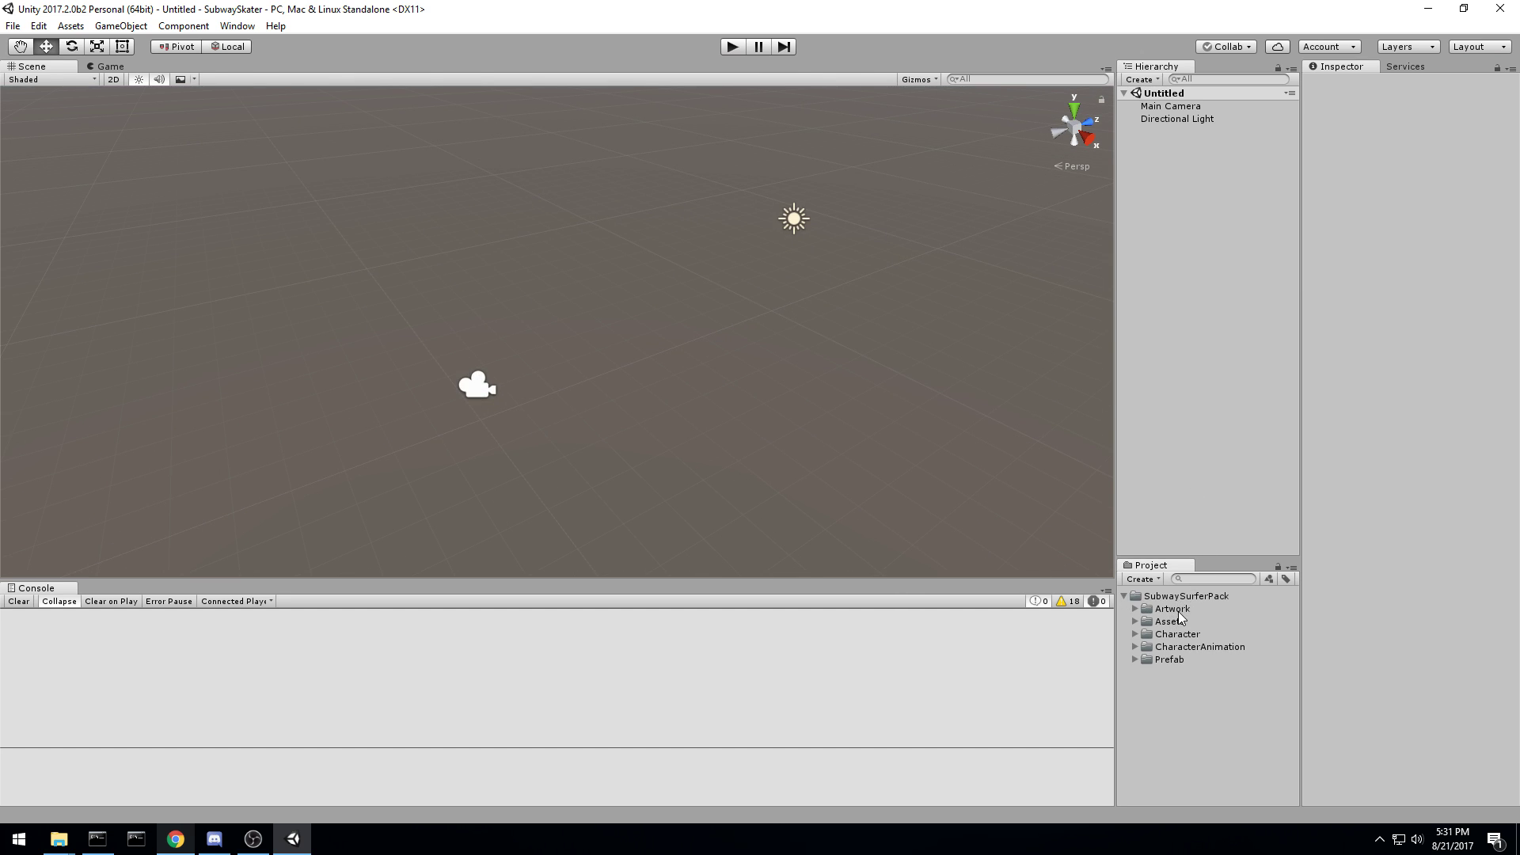
pyautogui.click(1175, 610)
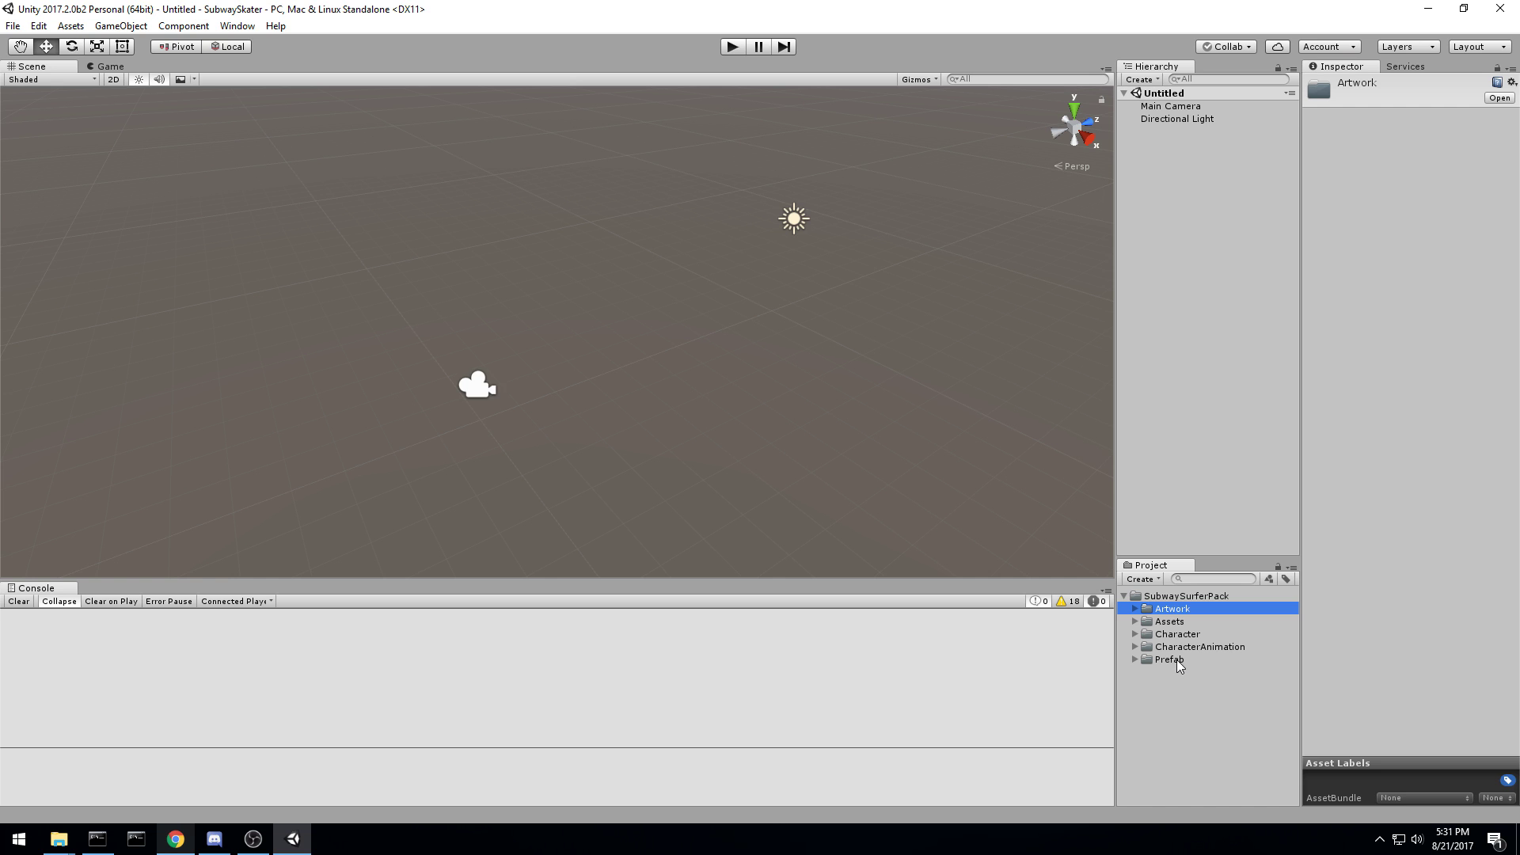
pyautogui.keyDown('shift'); pyautogui.click(1178, 663); pyautogui.keyUp('shift')
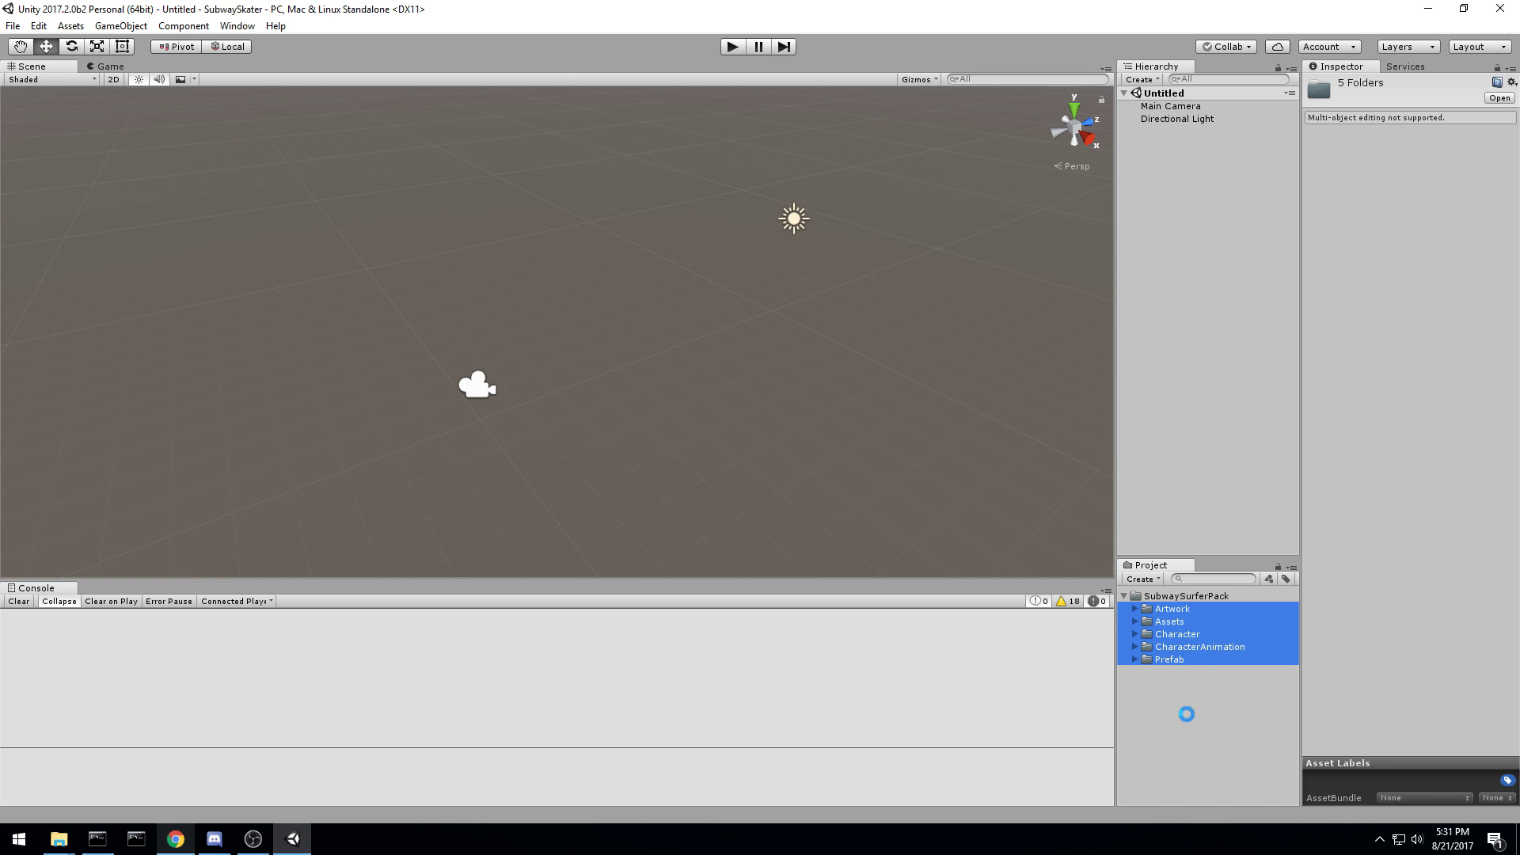
# Step: Delete the emptied SubwaySurferPack folder from the project
pyautogui.click(1190, 662)
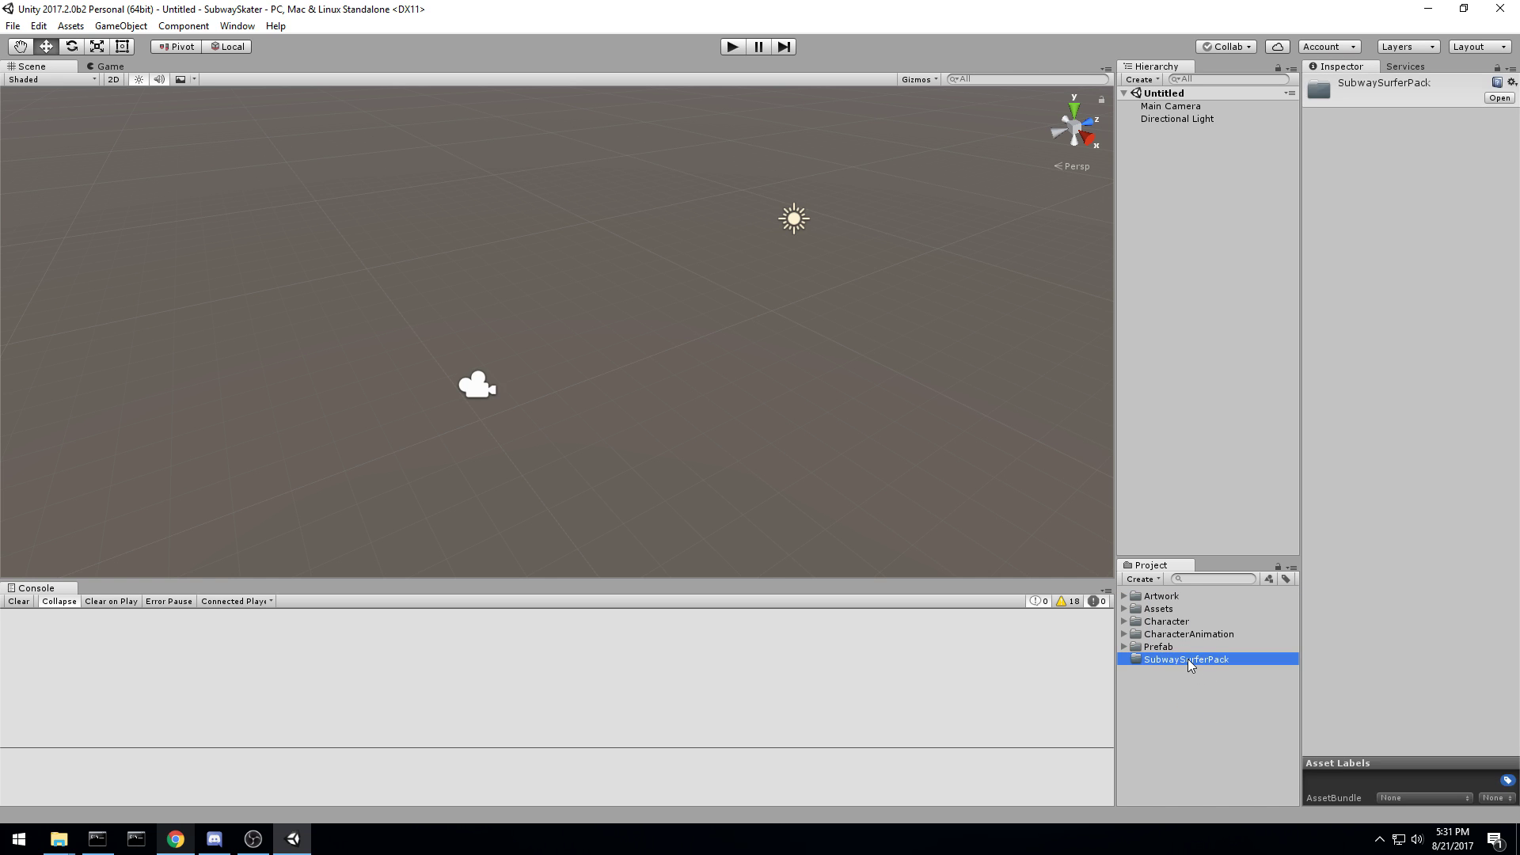
pyautogui.press('Delete')
pyautogui.press('Return')
# Step: Enlarge the project browser and create a folder named Material inside the Artwork folder
pyautogui.moveTo(1222, 555); pyautogui.dragTo(870, 238)
pyautogui.click(881, 275)
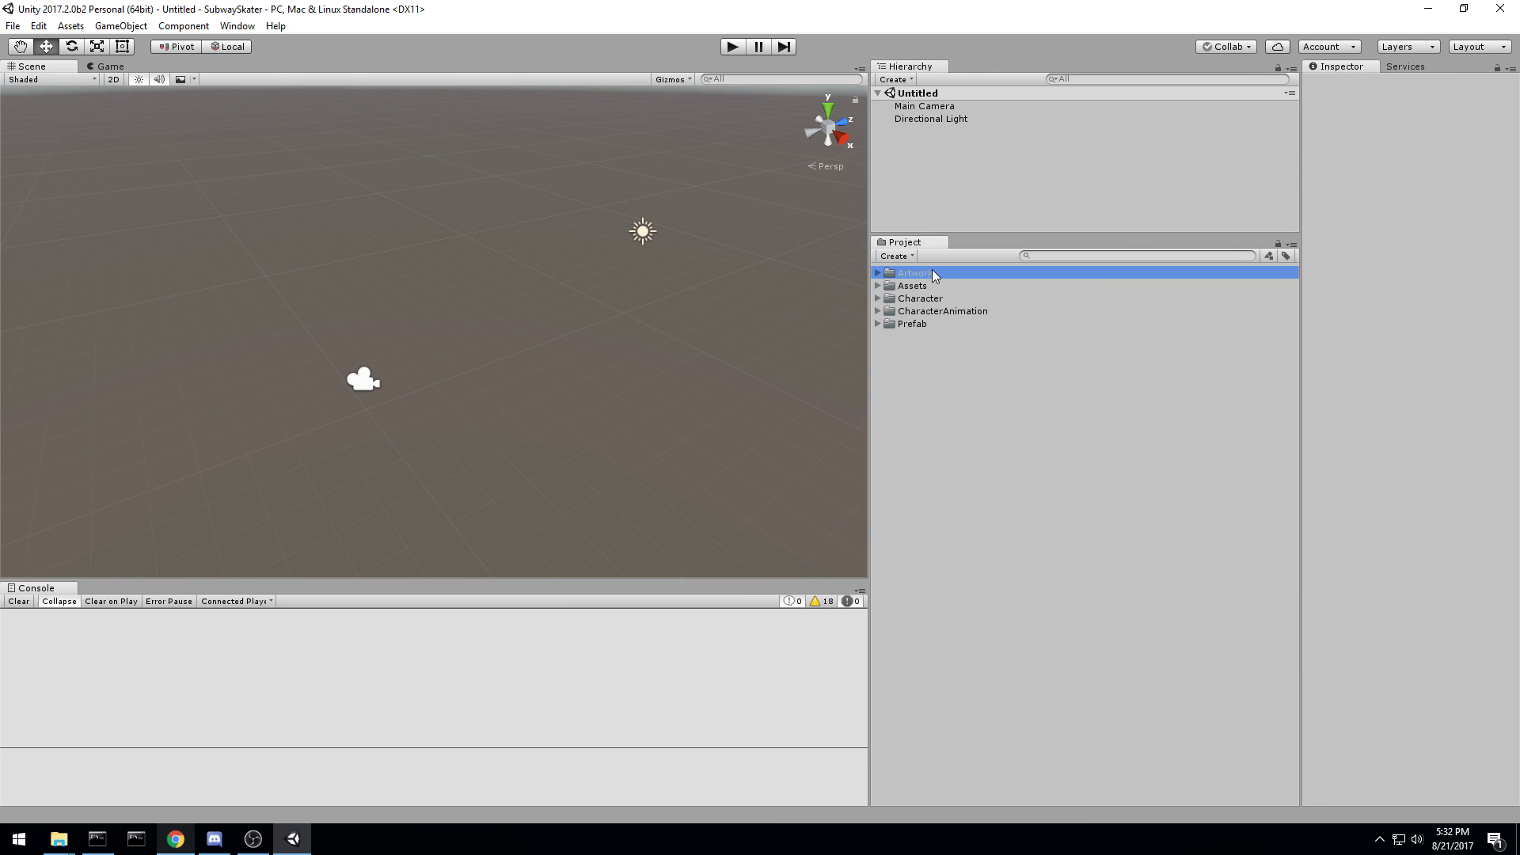
pyautogui.click(877, 274)
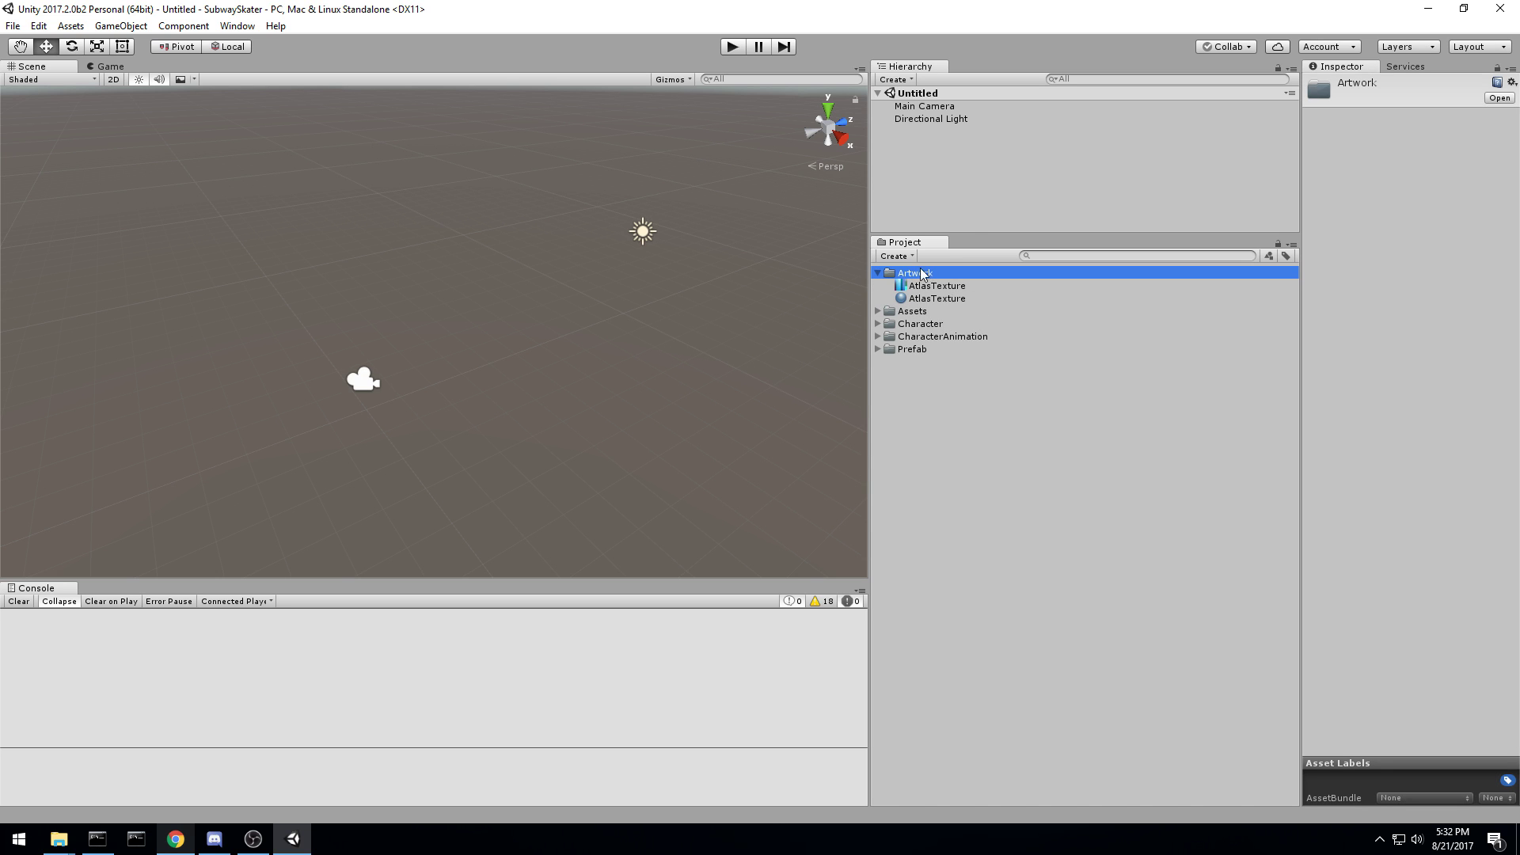
pyautogui.rightClick(922, 274)
pyautogui.moveTo(950, 274)
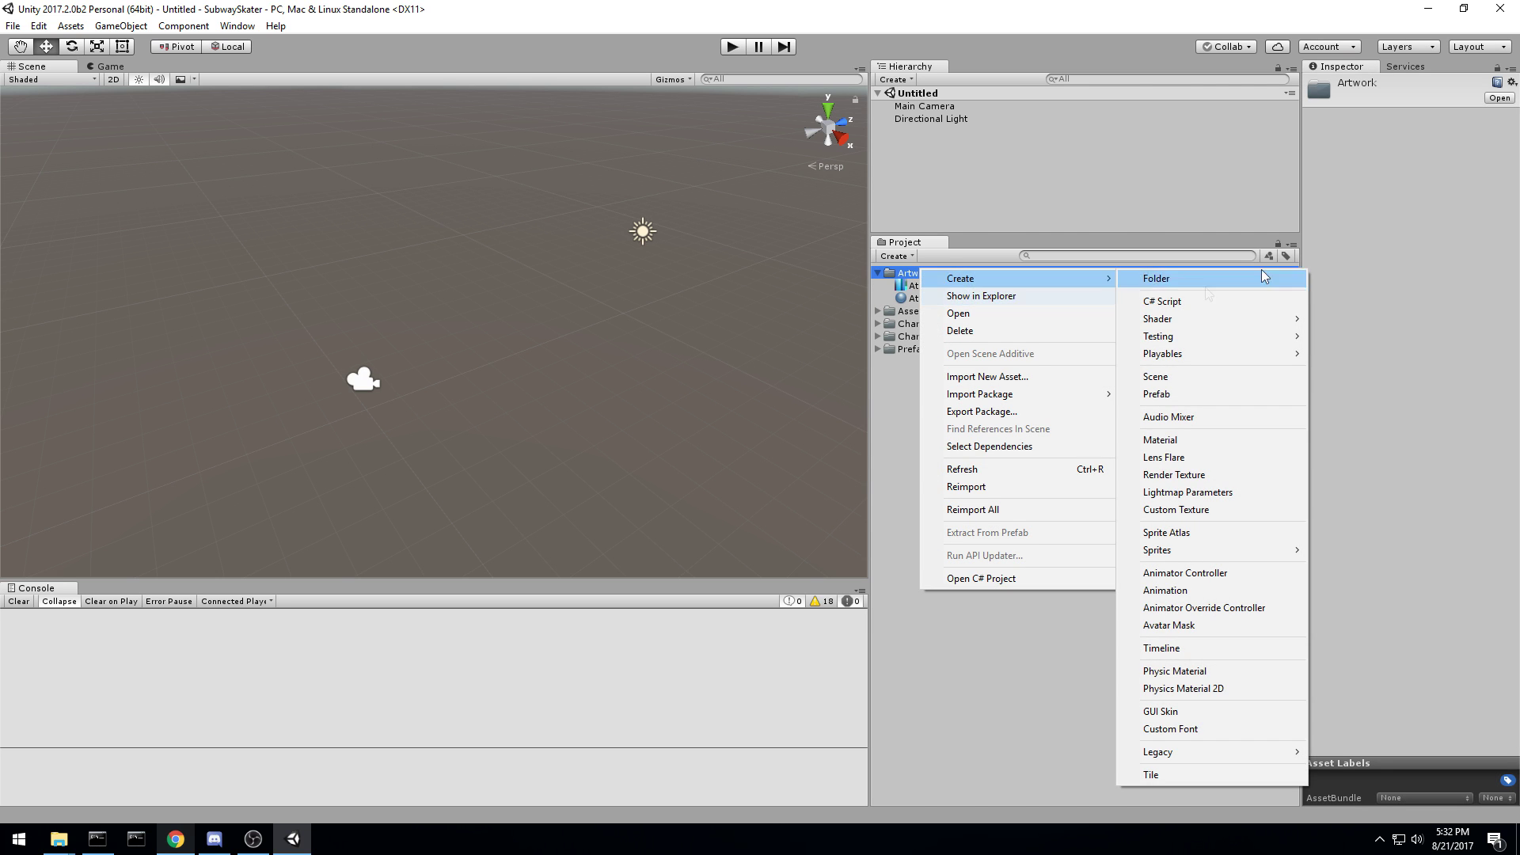
pyautogui.click(1191, 275)
pyautogui.write('Material')
pyautogui.press('Return')
# Step: Move both AtlasTexture assets, the texture and the material, into the Material folder
pyautogui.click(936, 298)
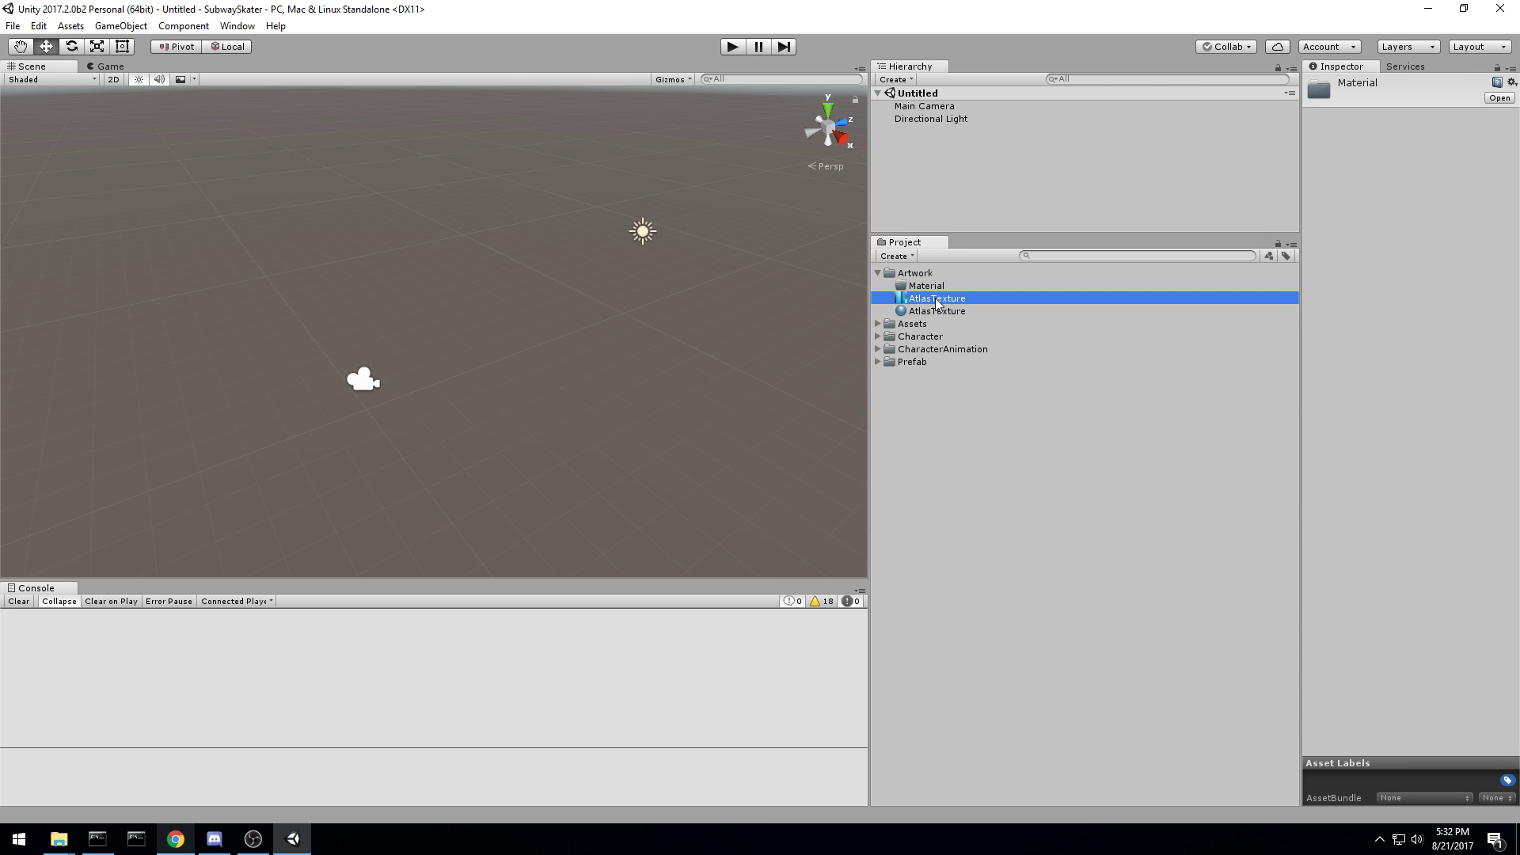
pyautogui.keyDown('shift'); pyautogui.click(936, 311); pyautogui.keyUp('shift')
pyautogui.moveTo(937, 311)
pyautogui.mouseDown()
pyautogui.moveTo(923, 286)
pyautogui.moveTo(921, 312)
pyautogui.moveTo(954, 276)
pyautogui.moveTo(980, 321)
pyautogui.moveTo(955, 287)
pyautogui.mouseUp()
# Step: Move the Character and Assets folders into the Artwork folder and collapse Artwork
pyautogui.click(888, 286)
pyautogui.click(889, 286)
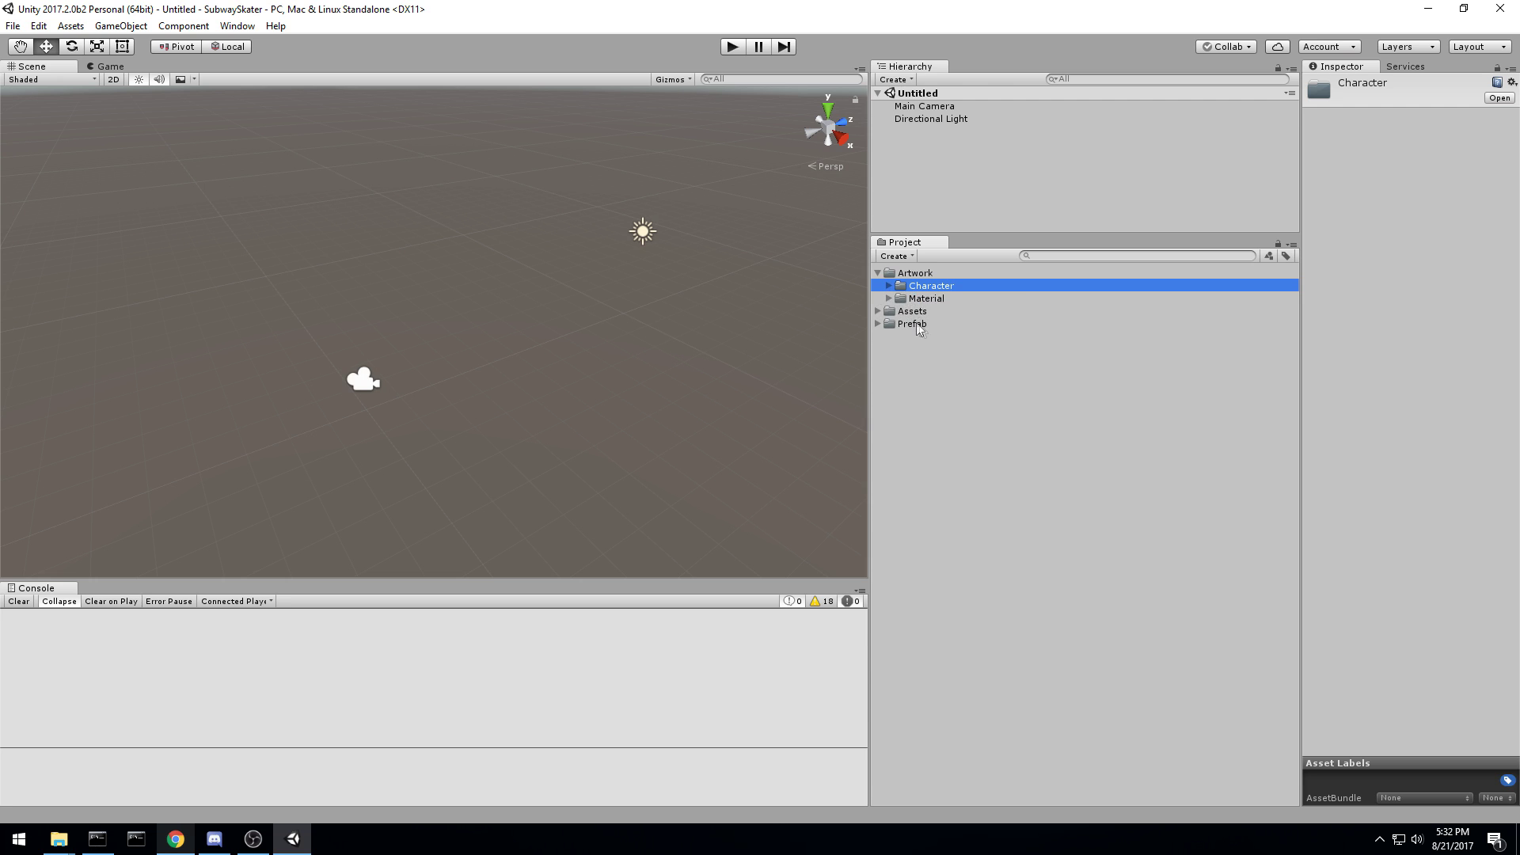
pyautogui.moveTo(914, 311); pyautogui.dragTo(924, 281)
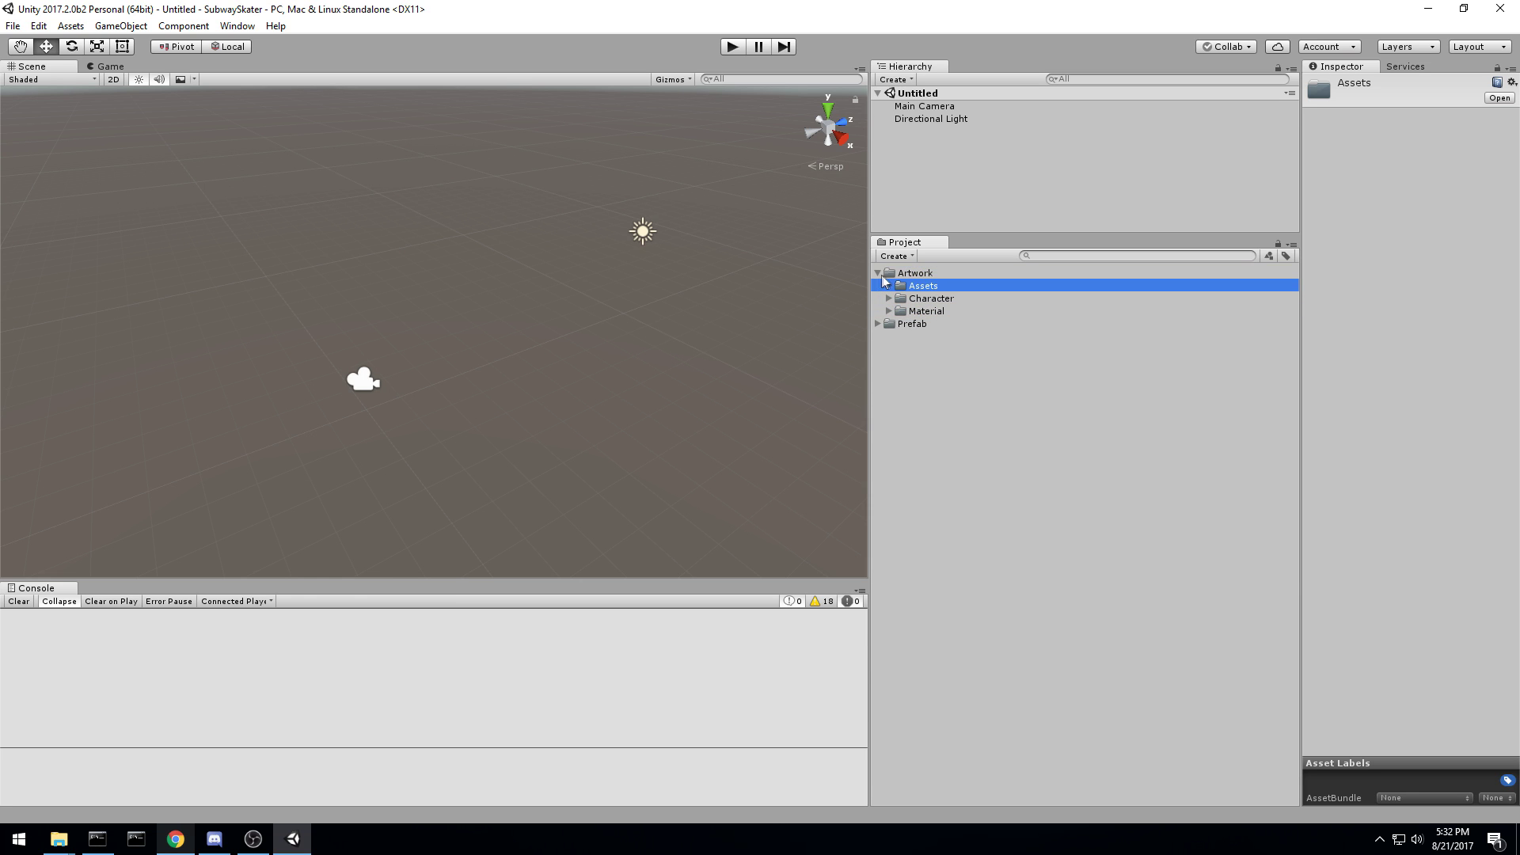
pyautogui.click(954, 376)
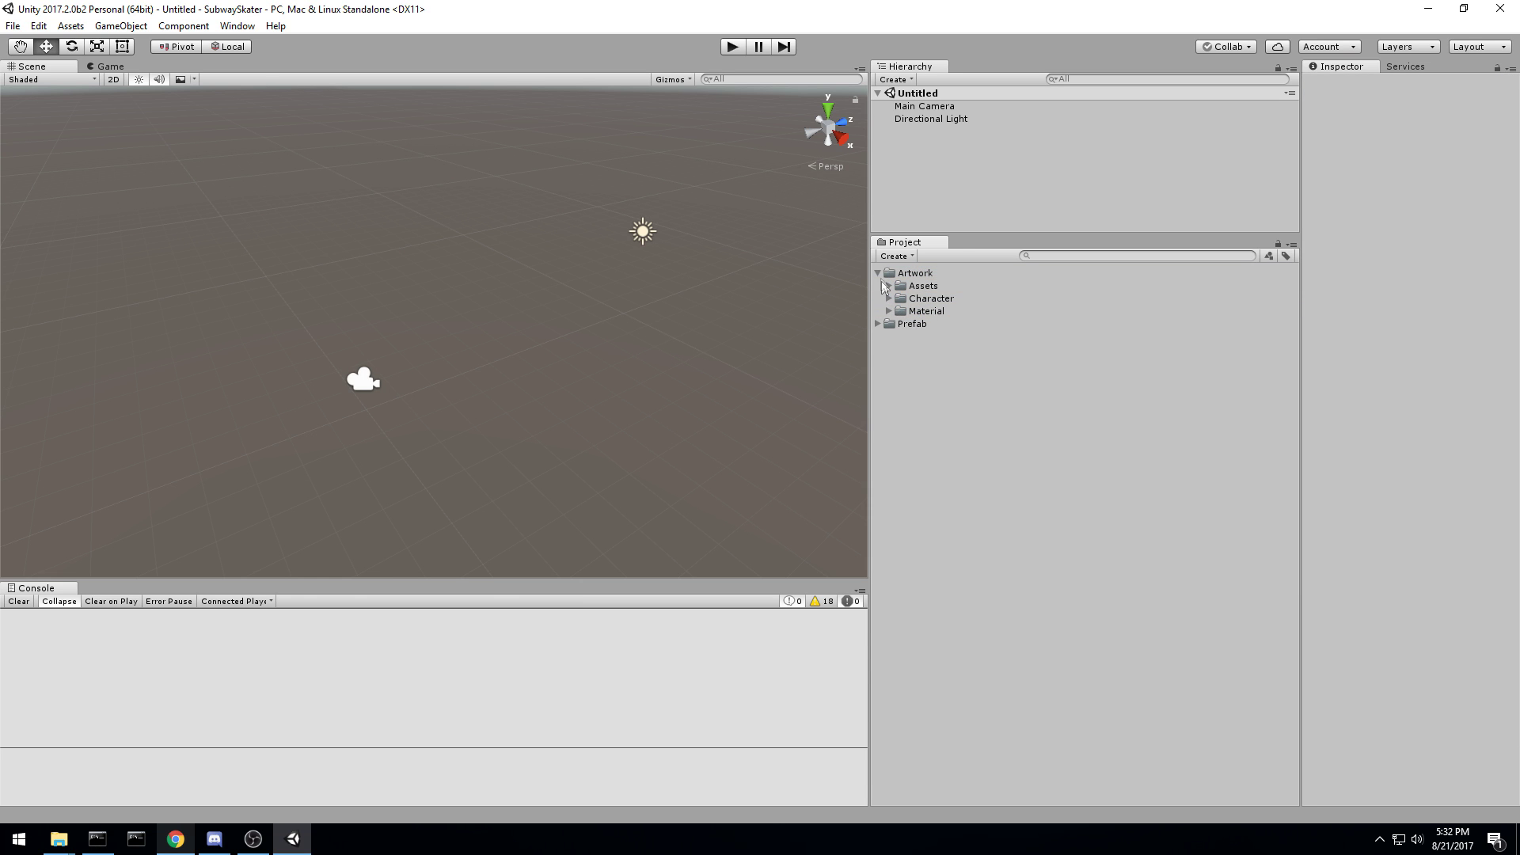
pyautogui.moveTo(894, 296); pyautogui.dragTo(965, 360)
# Step: Create a folder named Script at the project root
pyautogui.rightClick(964, 359)
pyautogui.moveTo(1109, 370)
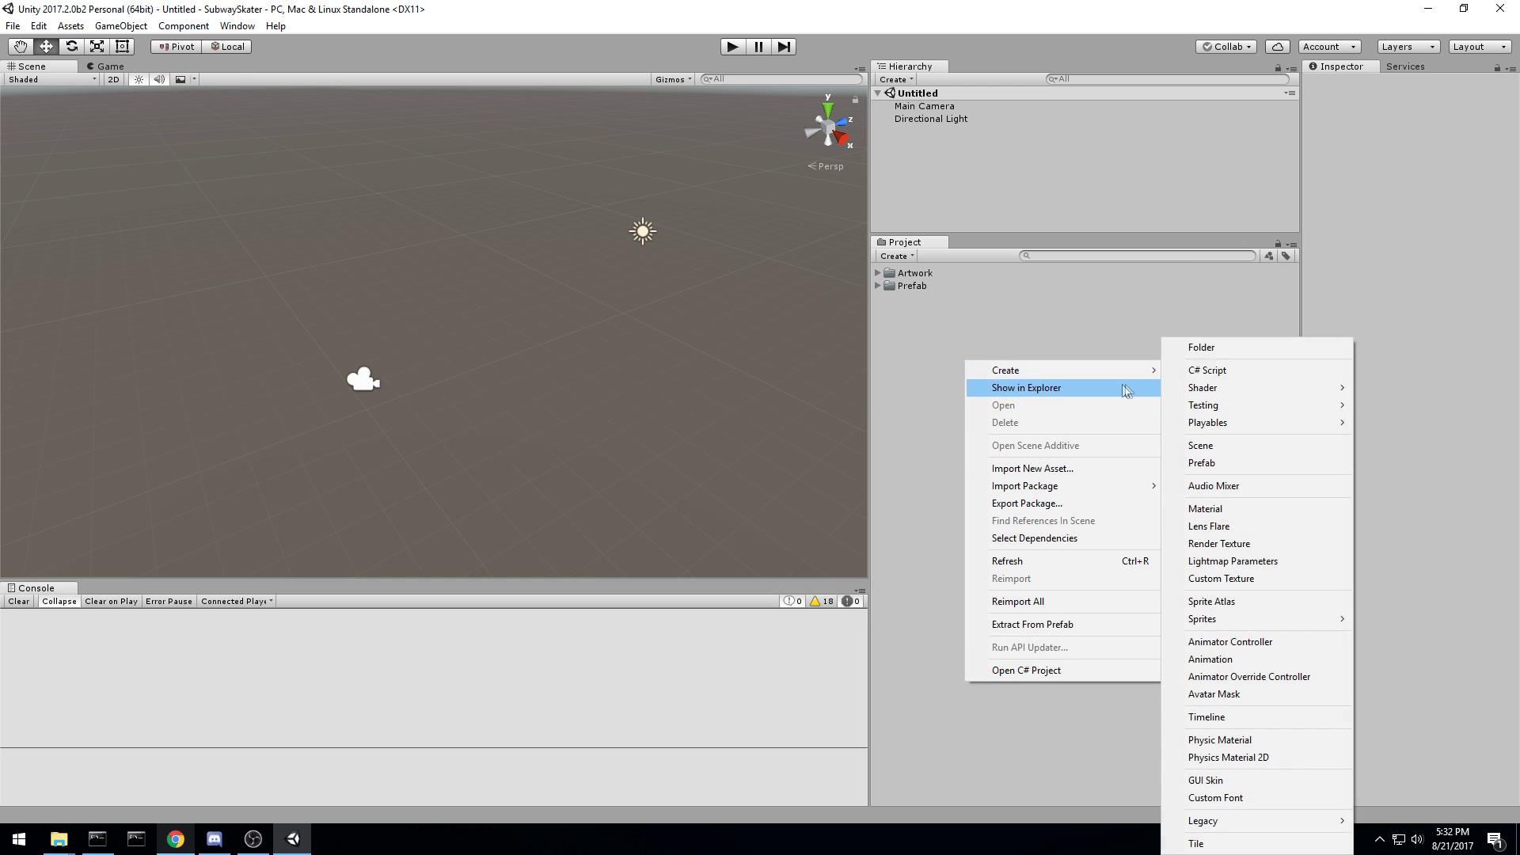
pyautogui.click(1200, 356)
pyautogui.write('Script')
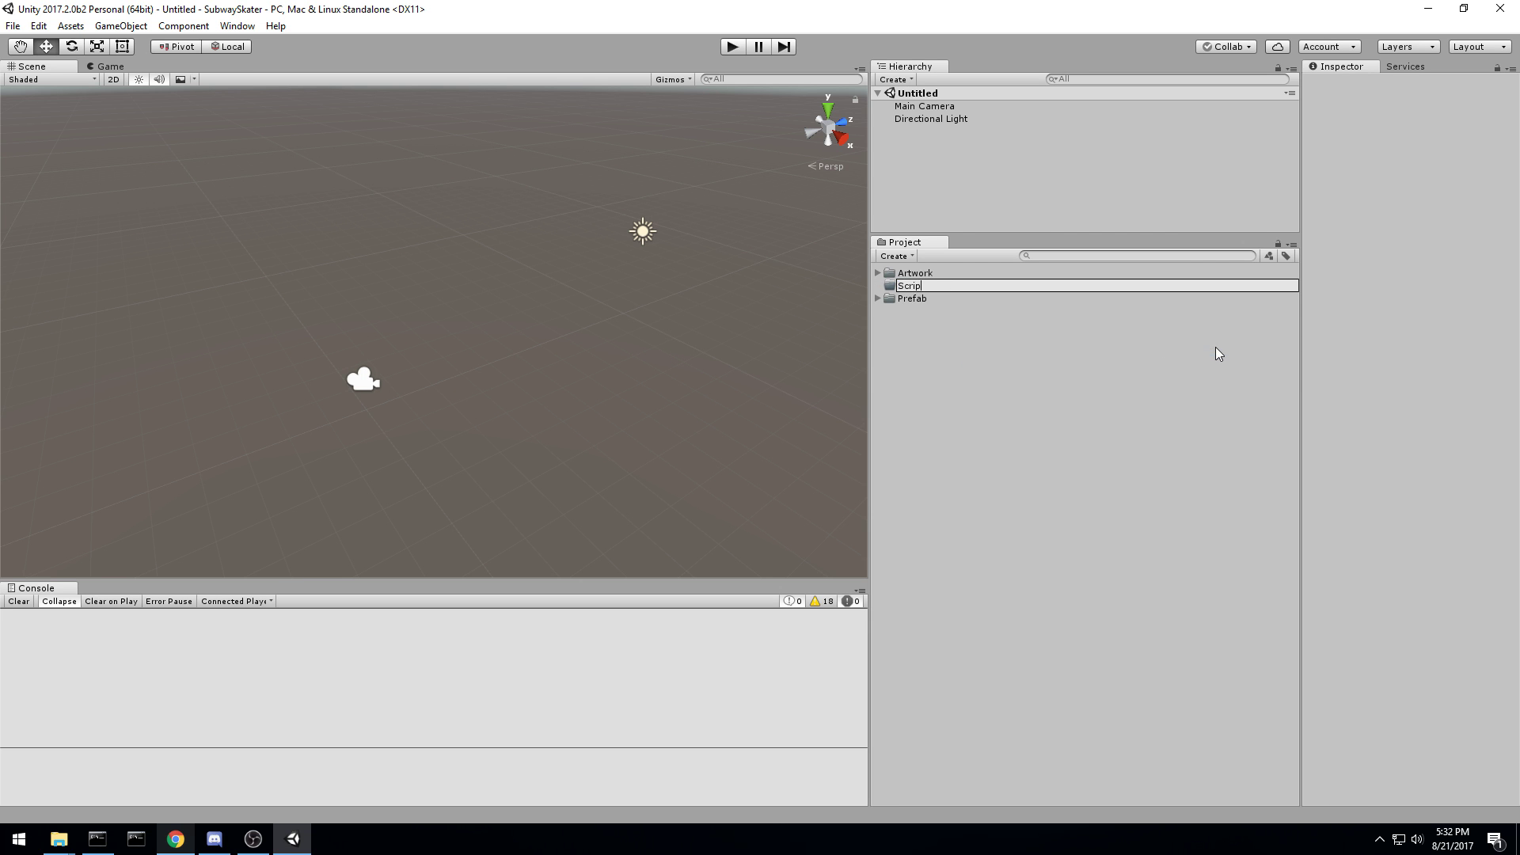
pyautogui.press('Return')
# Step: Create a folder named Scene at the project root
pyautogui.rightClick(980, 430)
pyautogui.moveTo(1089, 433)
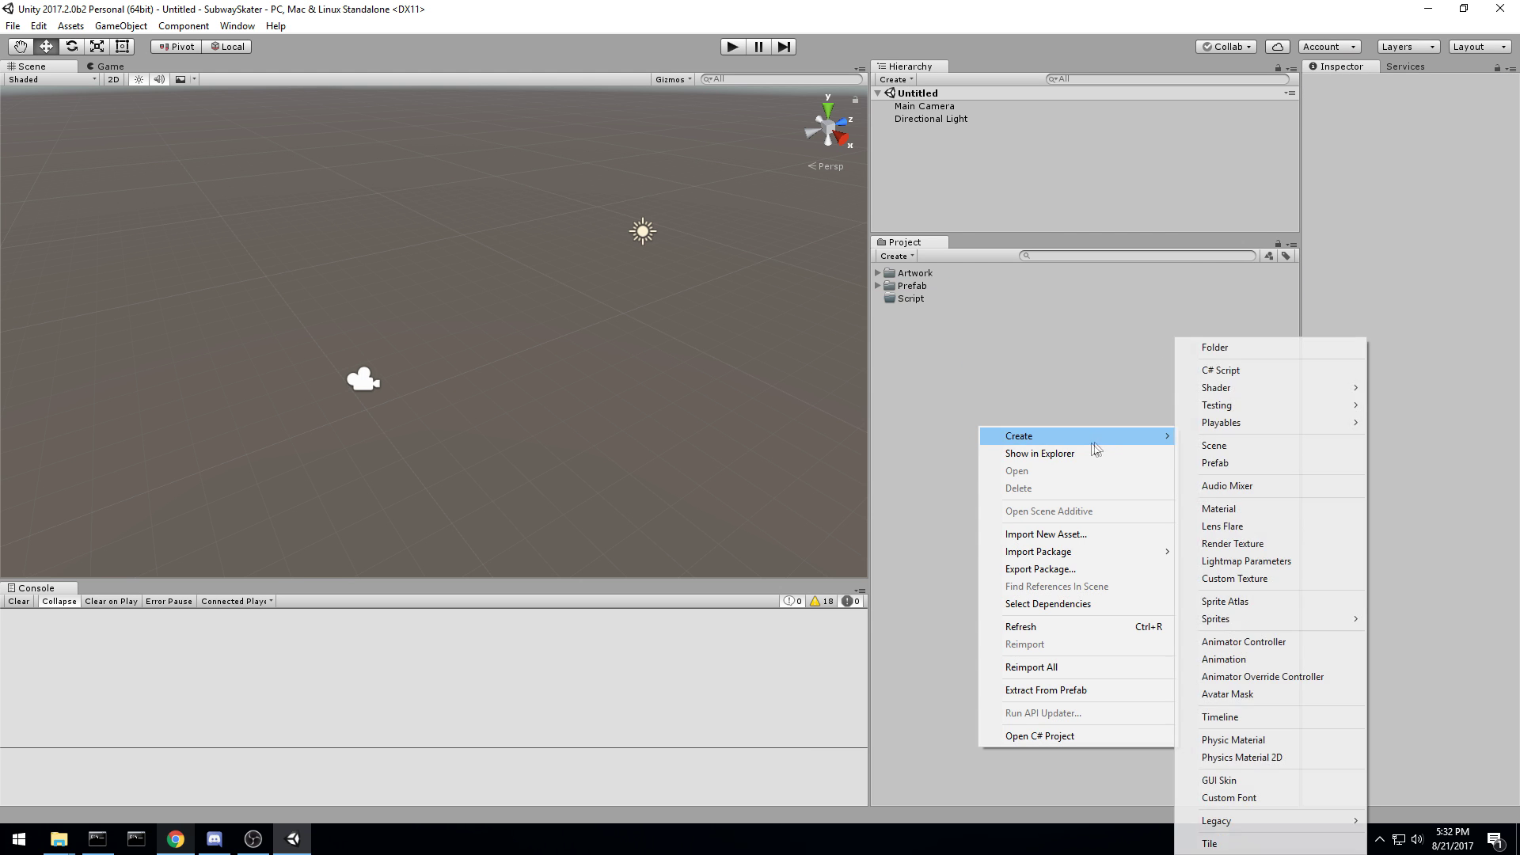
pyautogui.click(1235, 345)
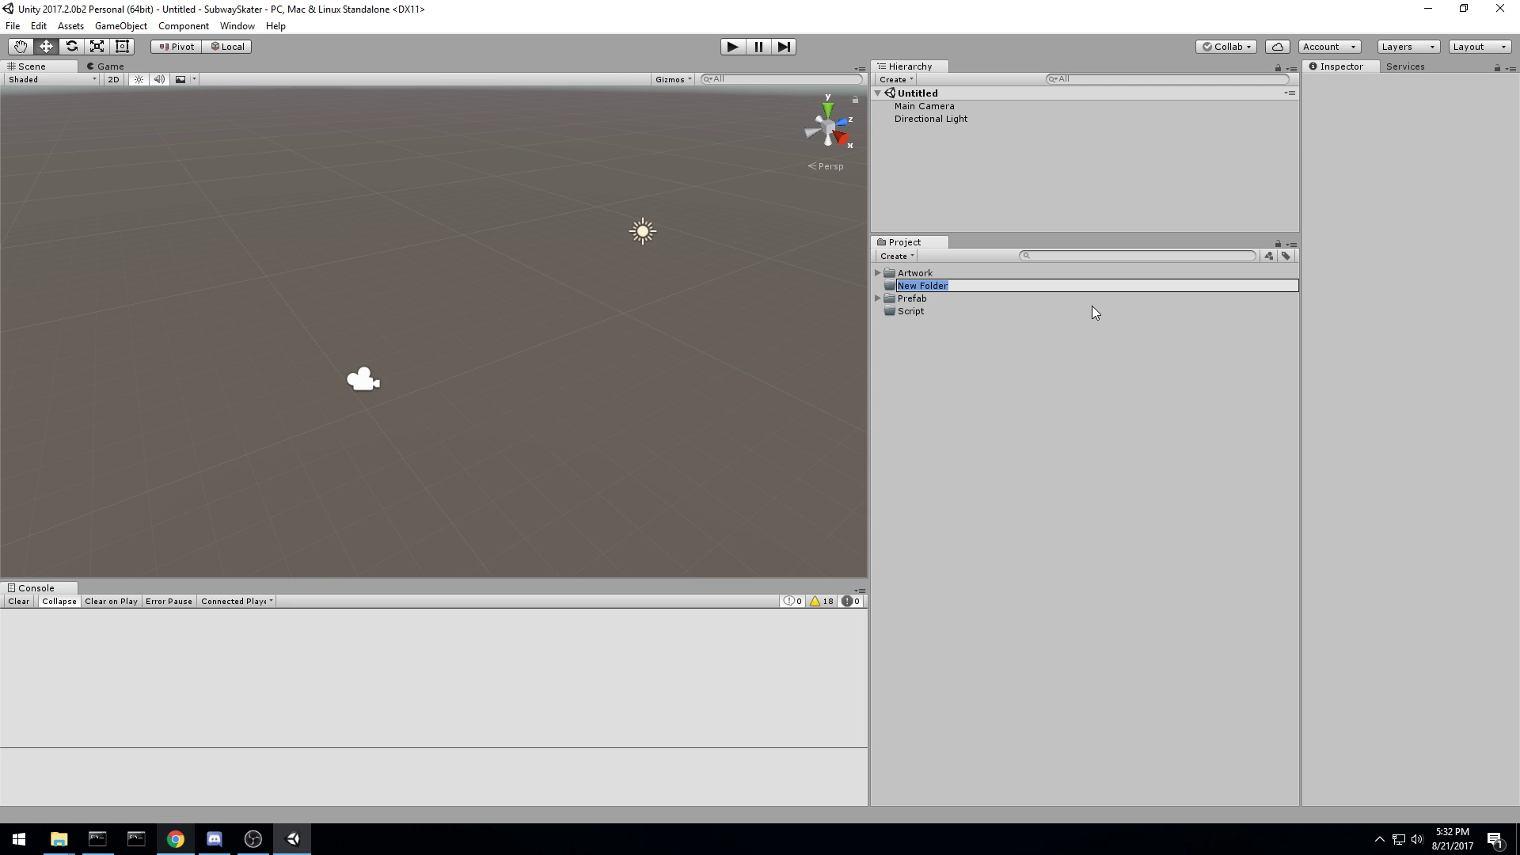
pyautogui.write('Scene')
pyautogui.press('Return')
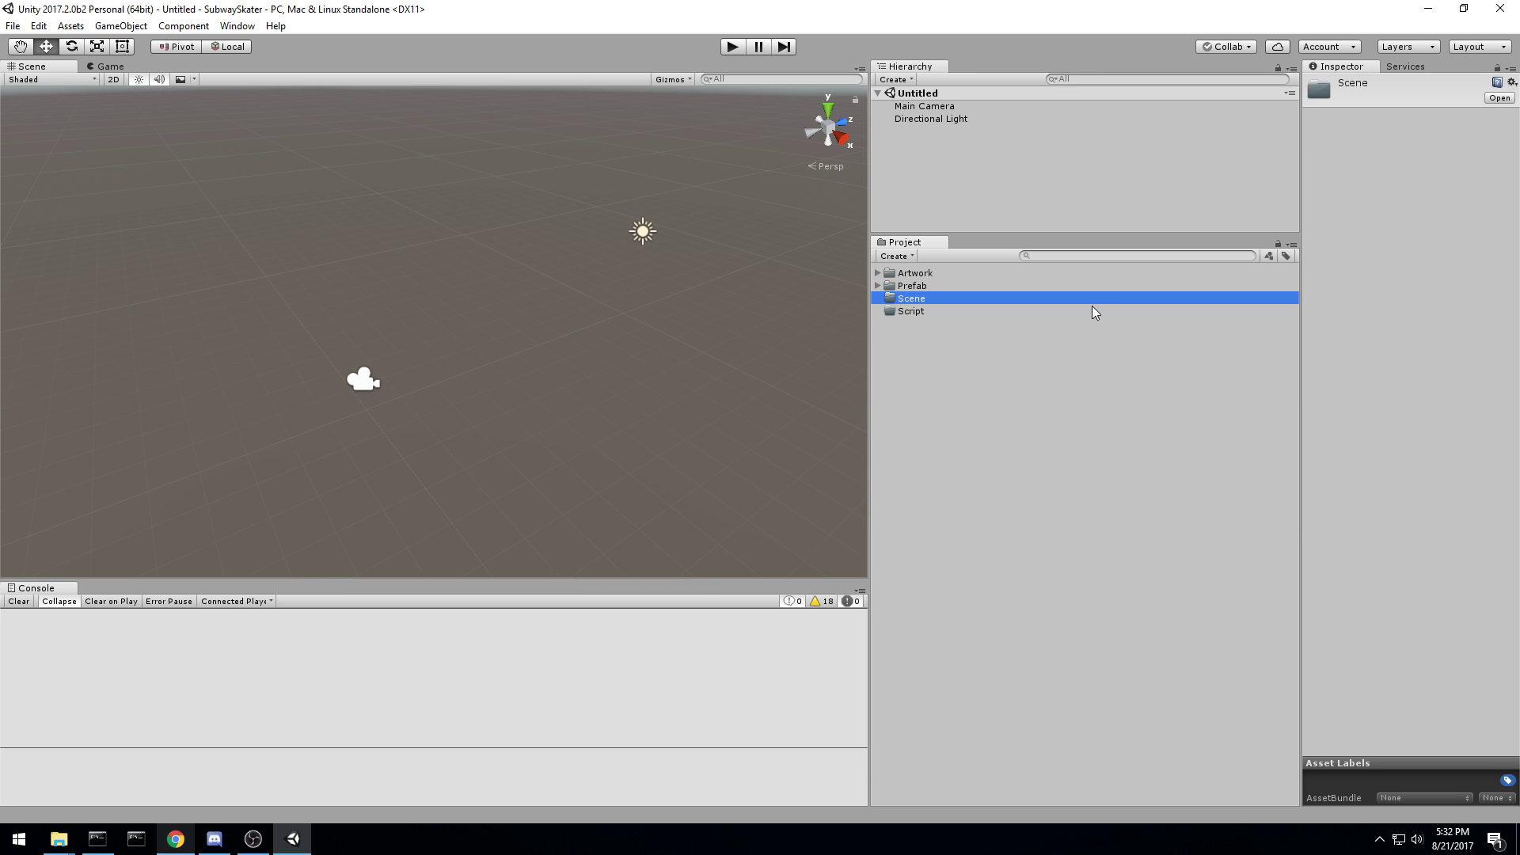
pyautogui.click(1047, 363)
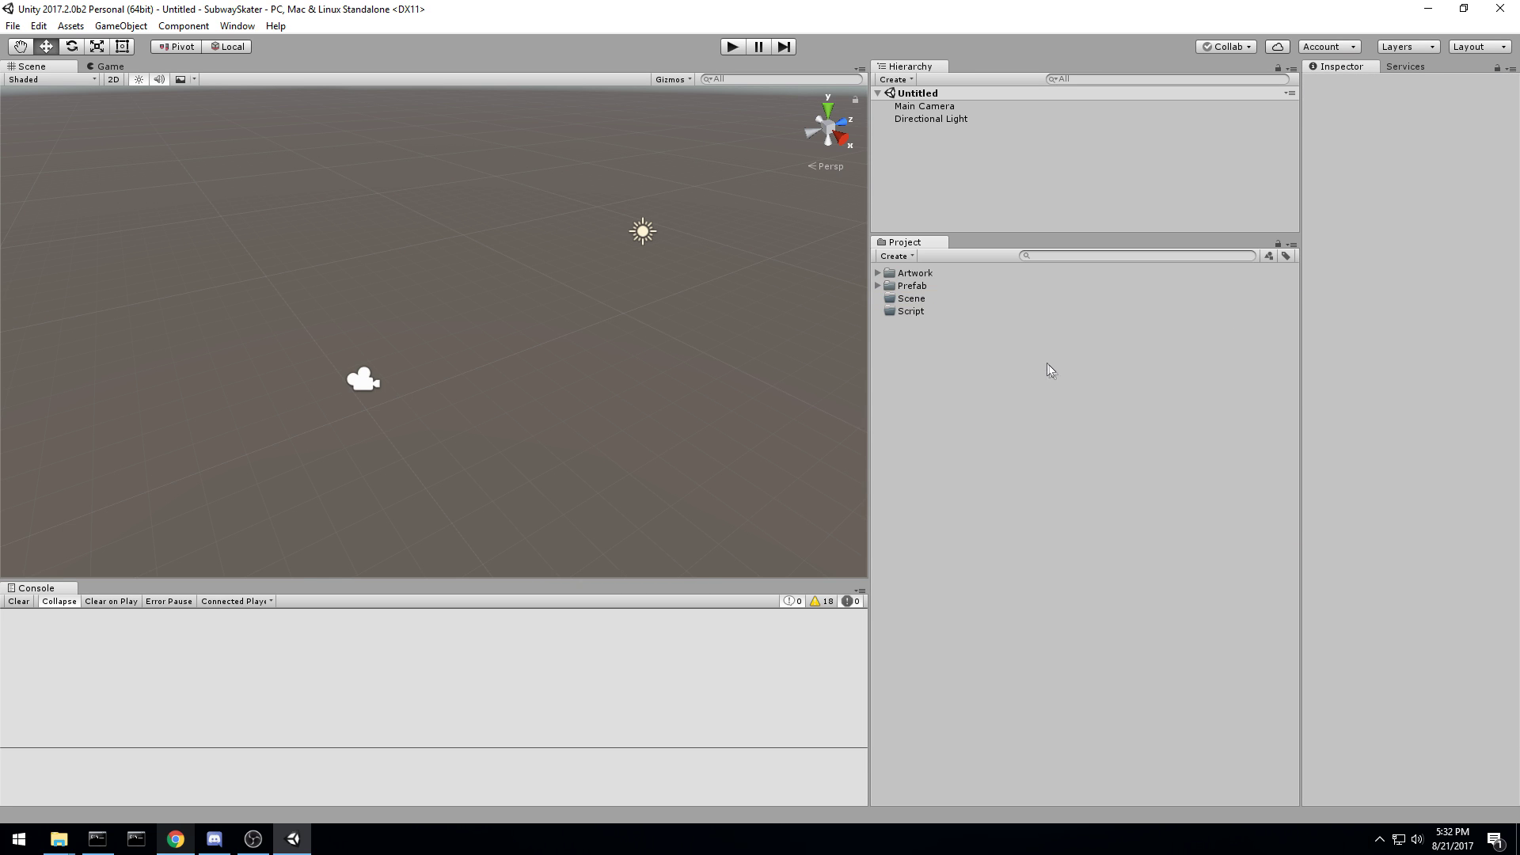
pyautogui.rightClick(1014, 404)
pyautogui.moveTo(1054, 420)
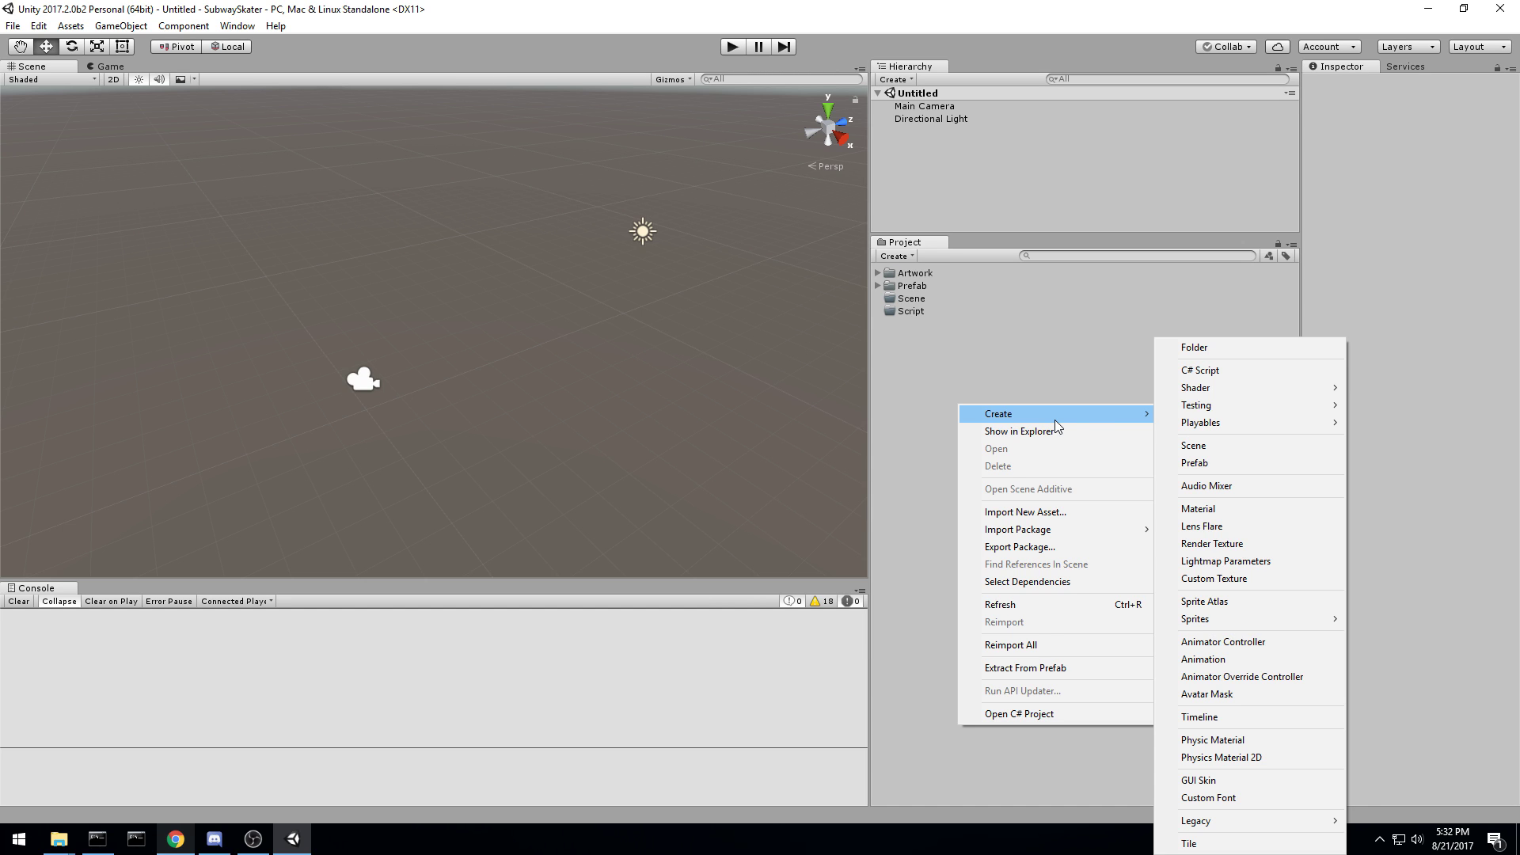
pyautogui.click(1218, 348)
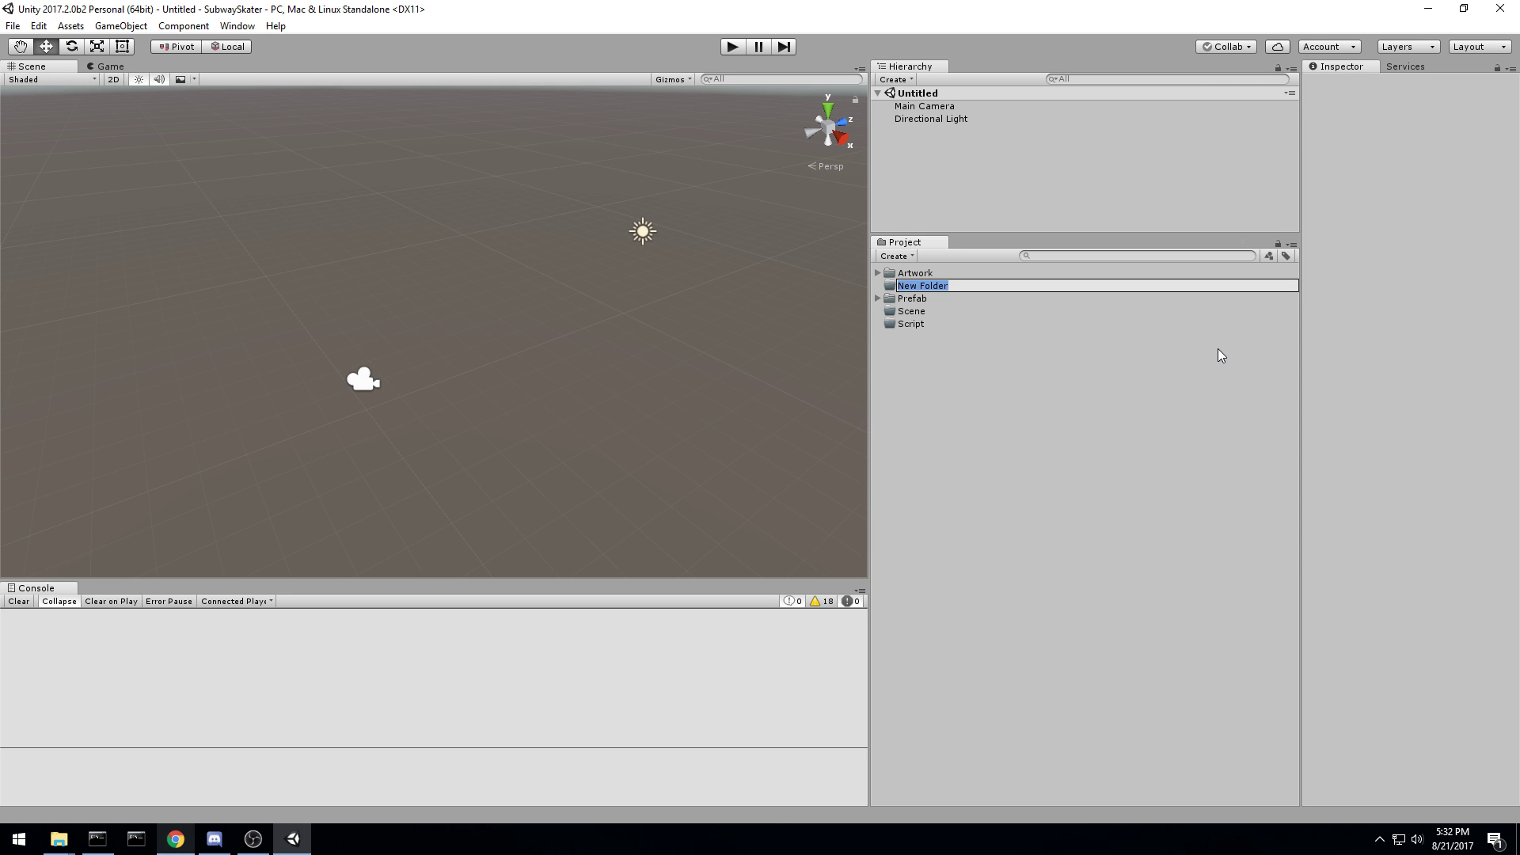
pyautogui.press('Return')
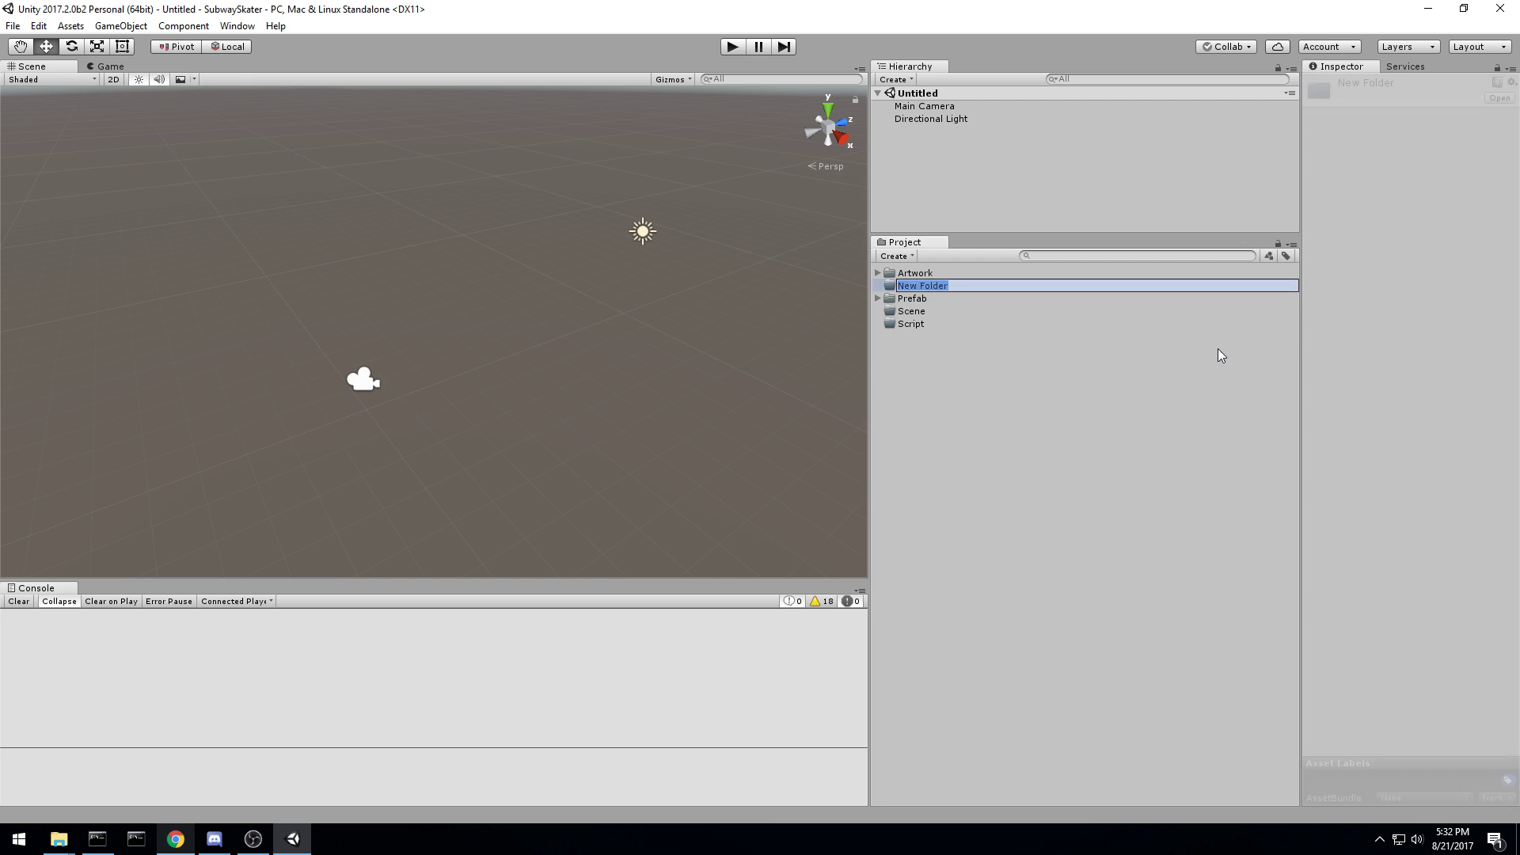
pyautogui.press('Delete')
pyautogui.press('Return')
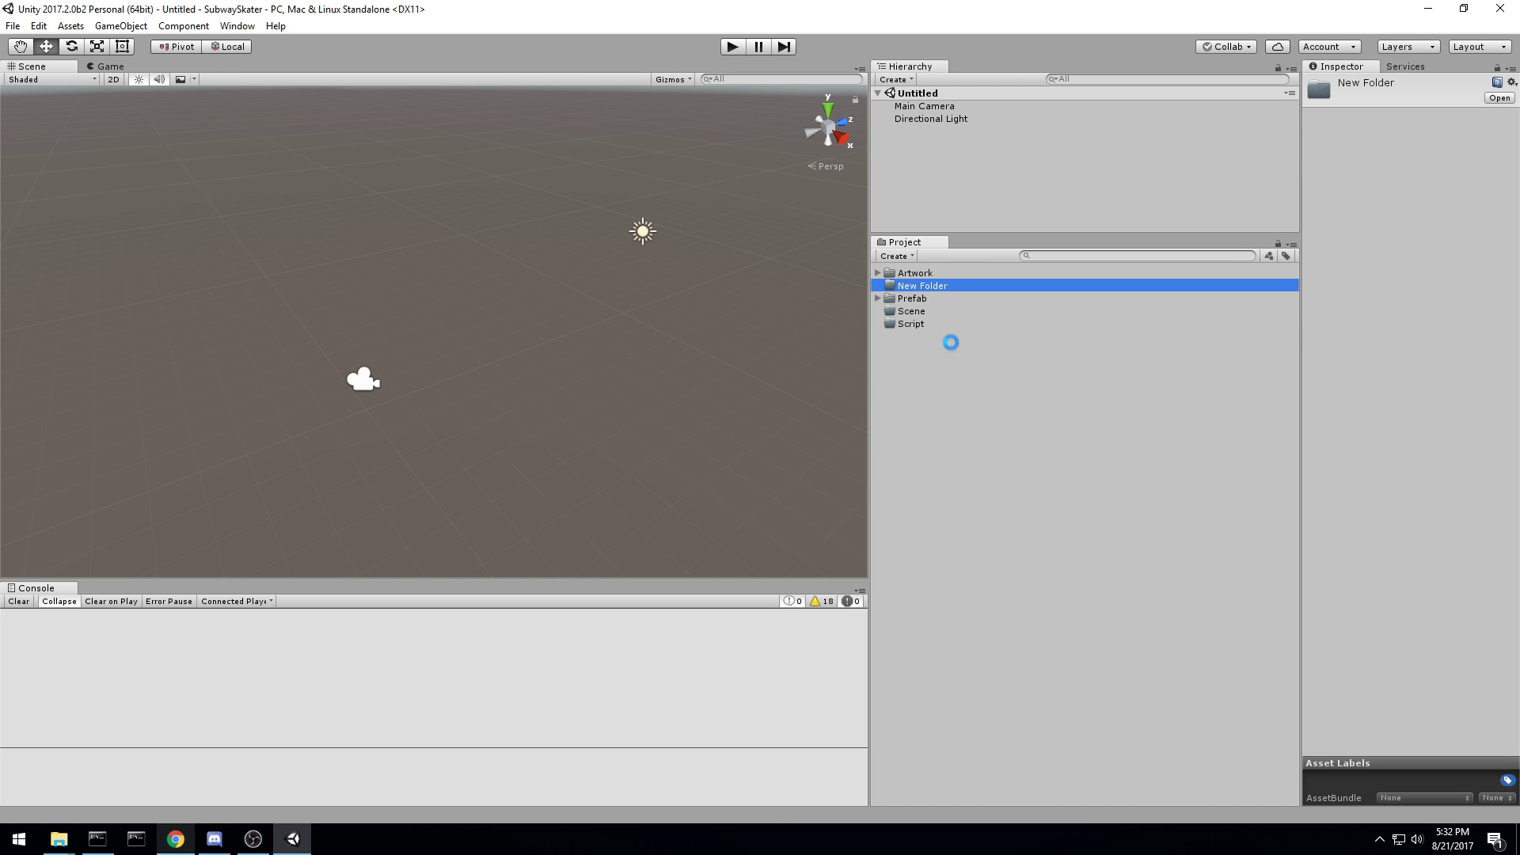
# Step: Narrow the scene hierarchy and project browser to widen the Scene view
pyautogui.moveTo(867, 211); pyautogui.dragTo(1157, 259)
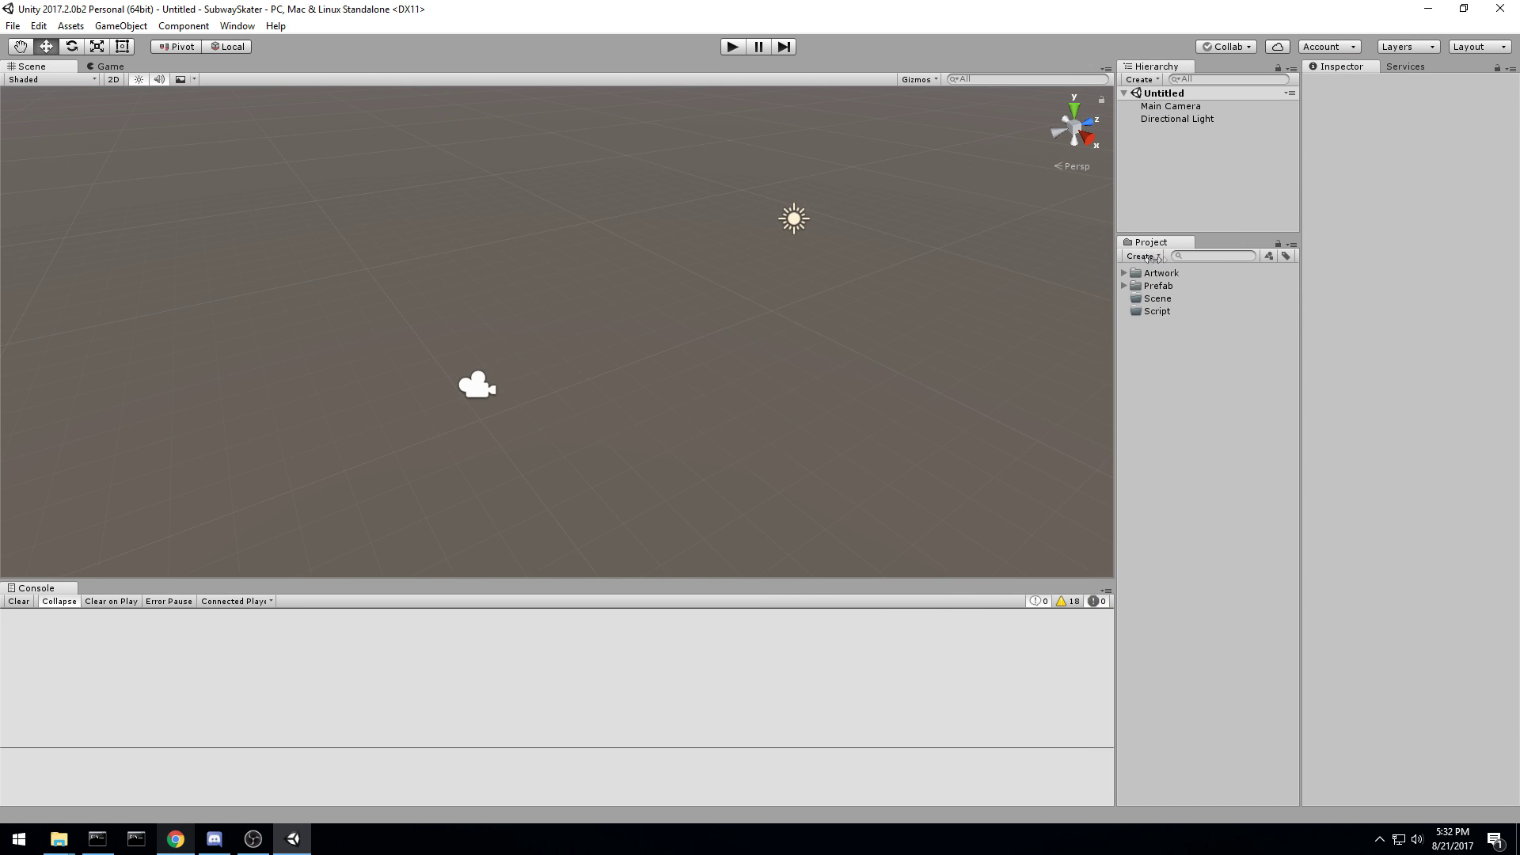
pyautogui.moveTo(920, 304); pyautogui.dragTo(889, 312, button='right')
pyautogui.moveTo(889, 312); pyautogui.dragTo(726, 295, button='middle')
pyautogui.scroll(-5, 803, 289)
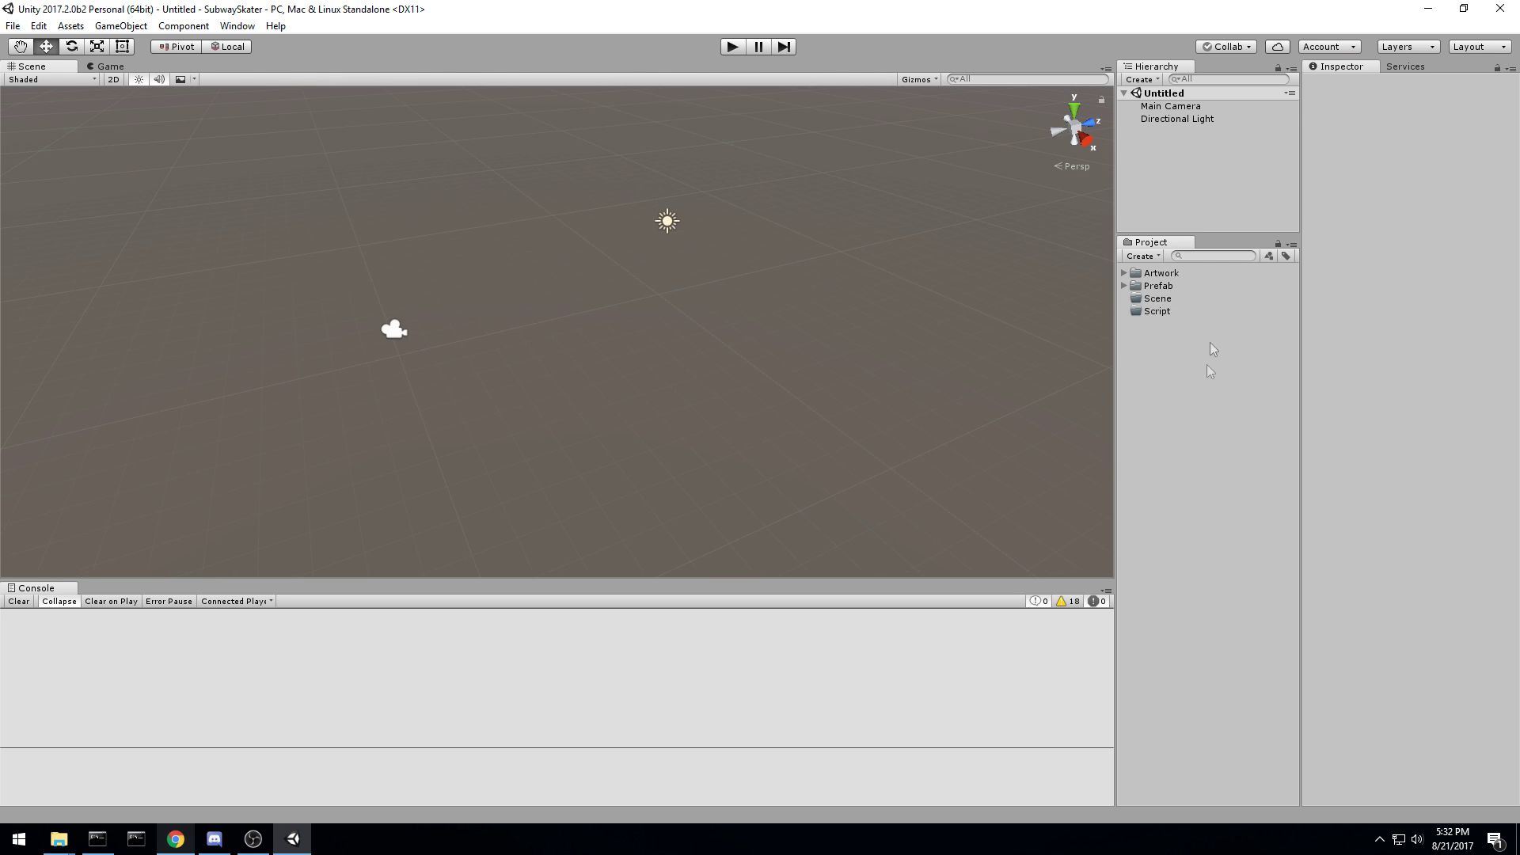
pyautogui.moveTo(764, 272); pyautogui.dragTo(780, 329, button='right')
pyautogui.moveTo(660, 320); pyautogui.dragTo(719, 300, button='middle')
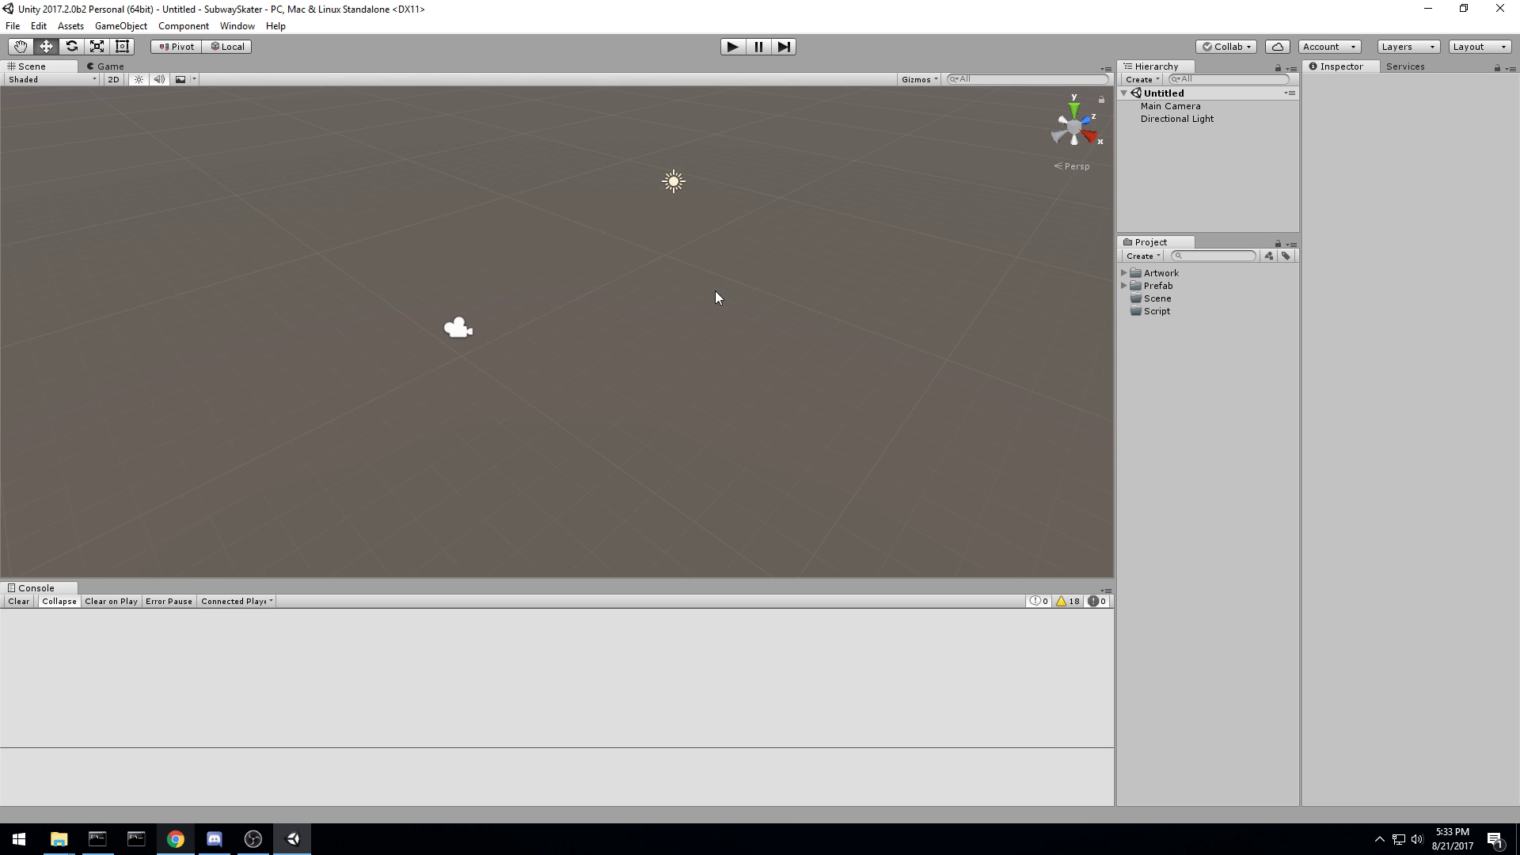
# Step: Save the untitled scene as Gym in the project's Assets folder
pyautogui.hotkey('ctrl', 's')
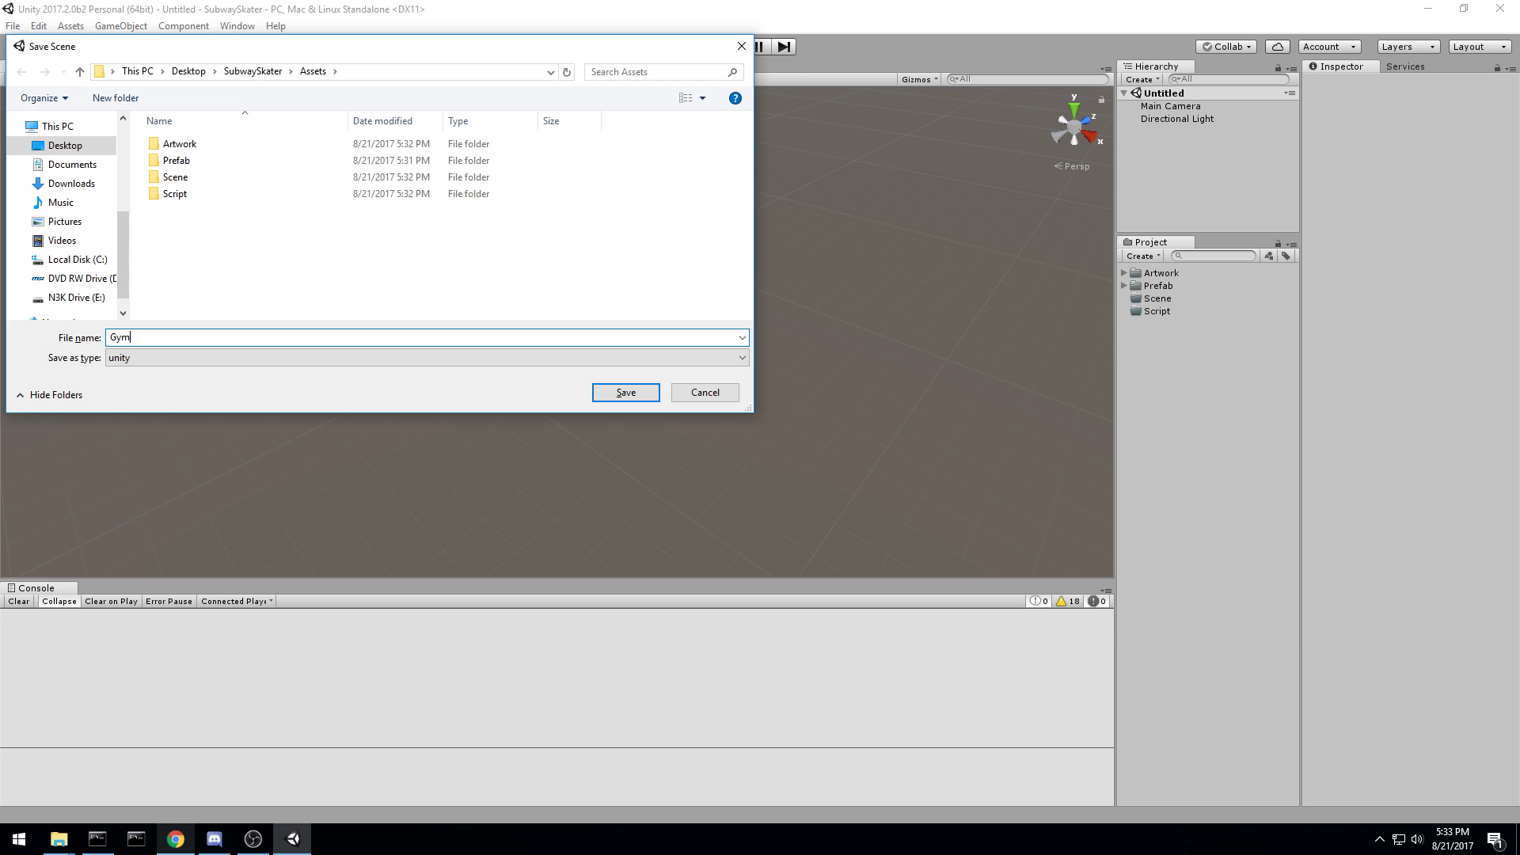
pyautogui.write('Gym')
pyautogui.press('Return')
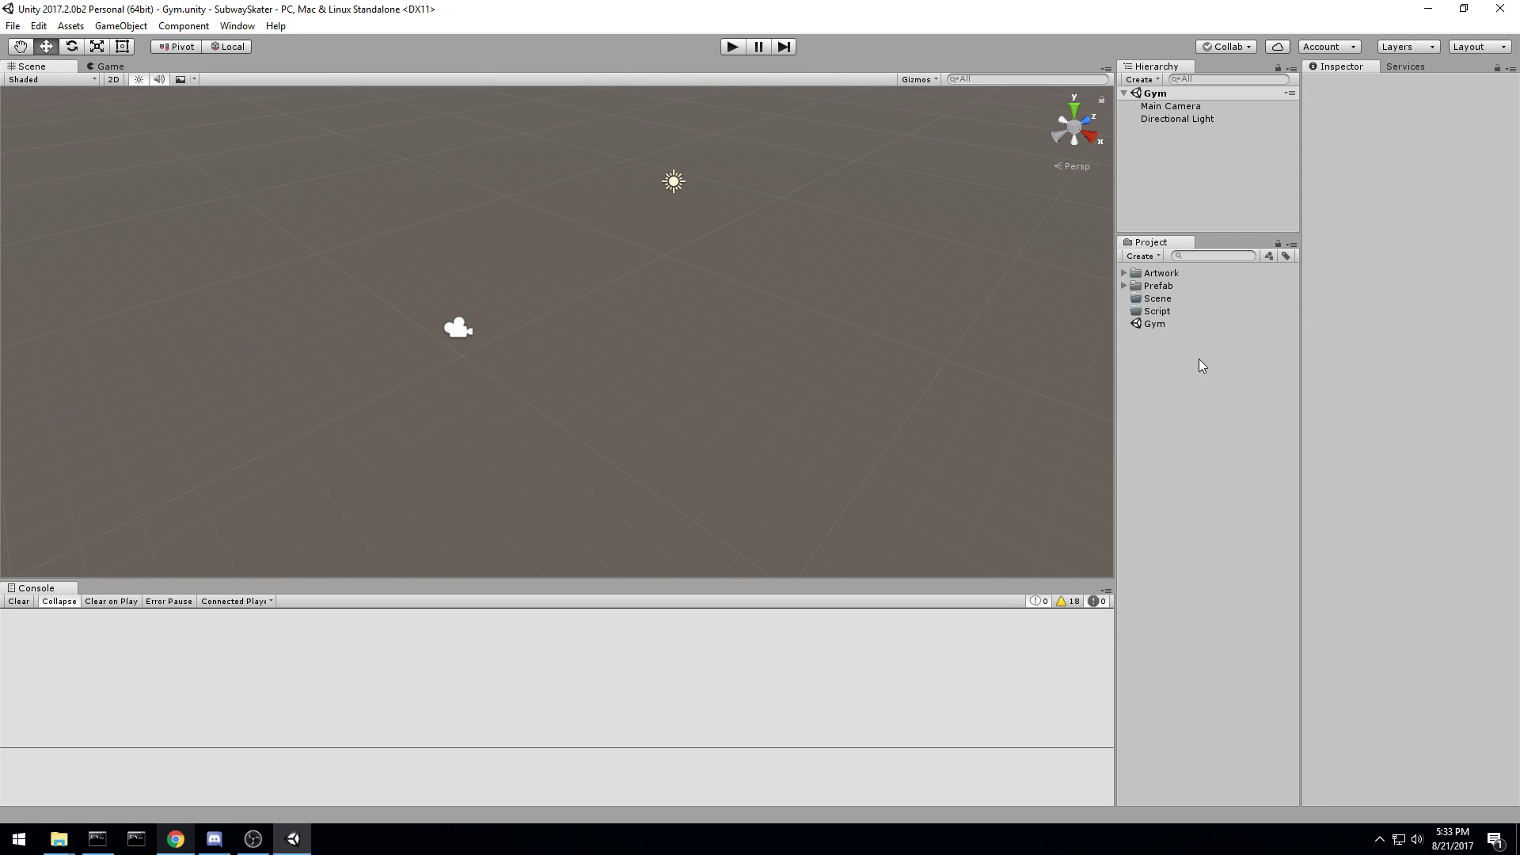
pyautogui.scroll(2, 816, 326)
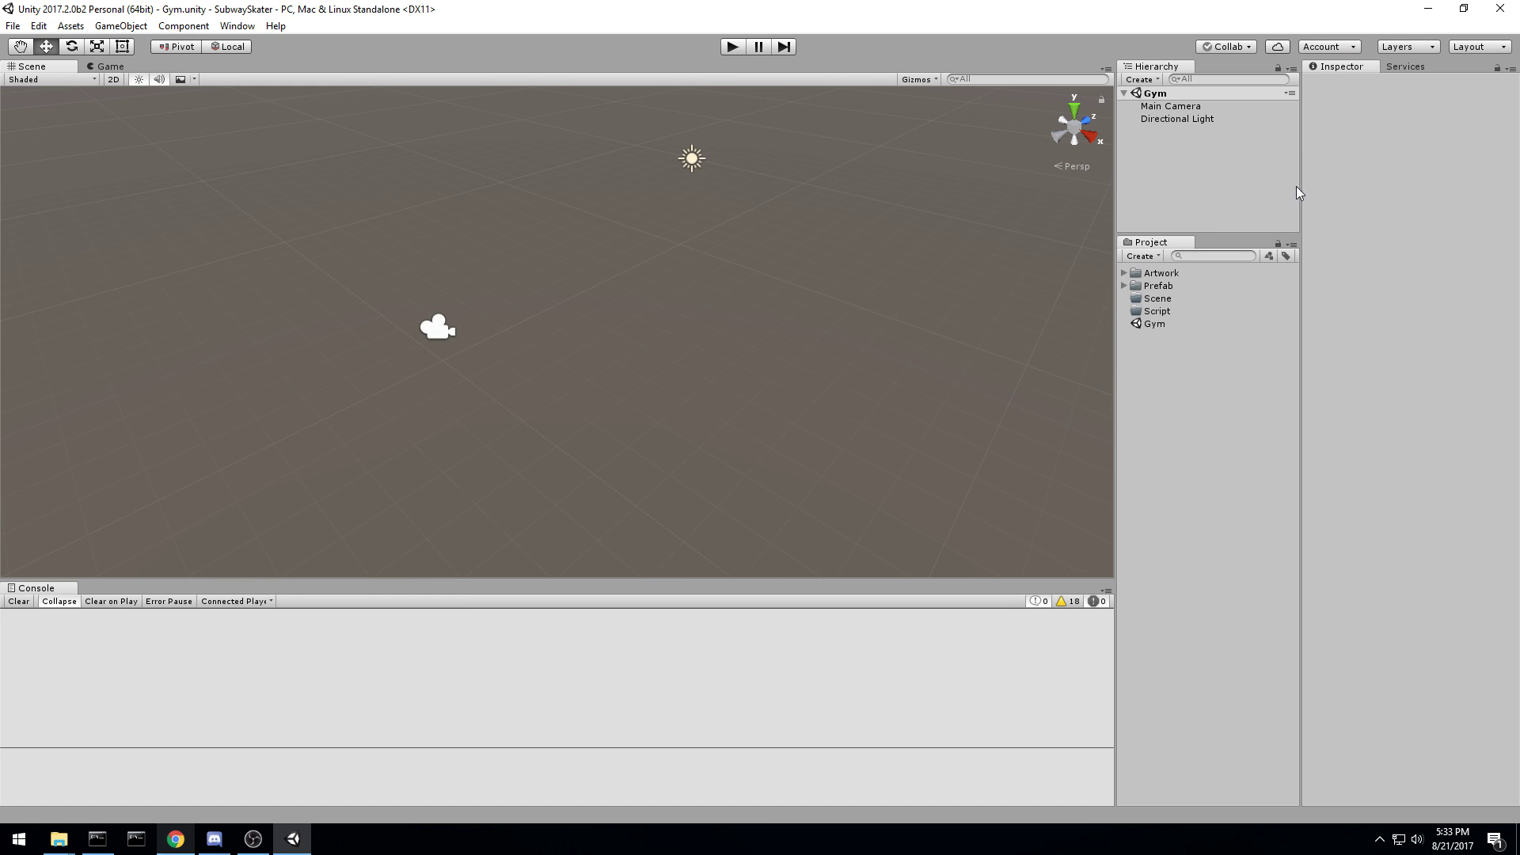
# Step: Move the Gym scene file into the Scene folder
pyautogui.moveTo(1150, 325)
pyautogui.mouseDown()
pyautogui.moveTo(1226, 326)
pyautogui.moveTo(1135, 307)
pyautogui.mouseUp()
pyautogui.click(1124, 298)
pyautogui.click(1166, 311)
pyautogui.click(1215, 95)
pyautogui.click(1225, 170)
# Step: Enlarge the scene hierarchy by reducing the height of the project browser below it
pyautogui.moveTo(946, 222); pyautogui.dragTo(920, 250, button='right')
pyautogui.scroll(3, 682, 180)
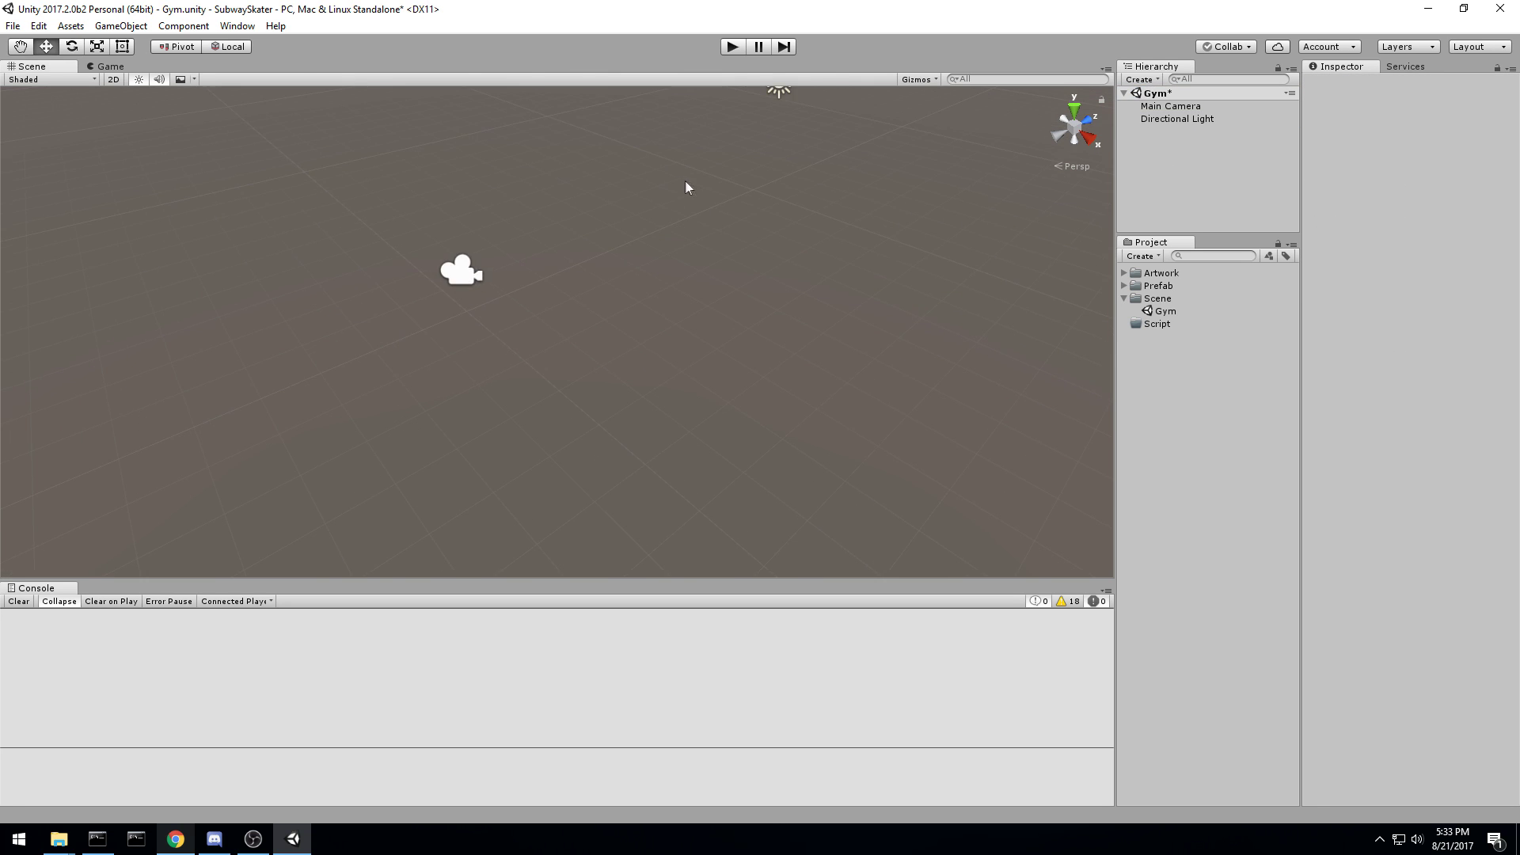
pyautogui.moveTo(777, 194); pyautogui.dragTo(741, 257, button='middle')
pyautogui.moveTo(1195, 236); pyautogui.dragTo(1234, 403)
# Step: Add a 3D Plane to the scene and set its position to 0, 0, 0
pyautogui.rightClick(1196, 189)
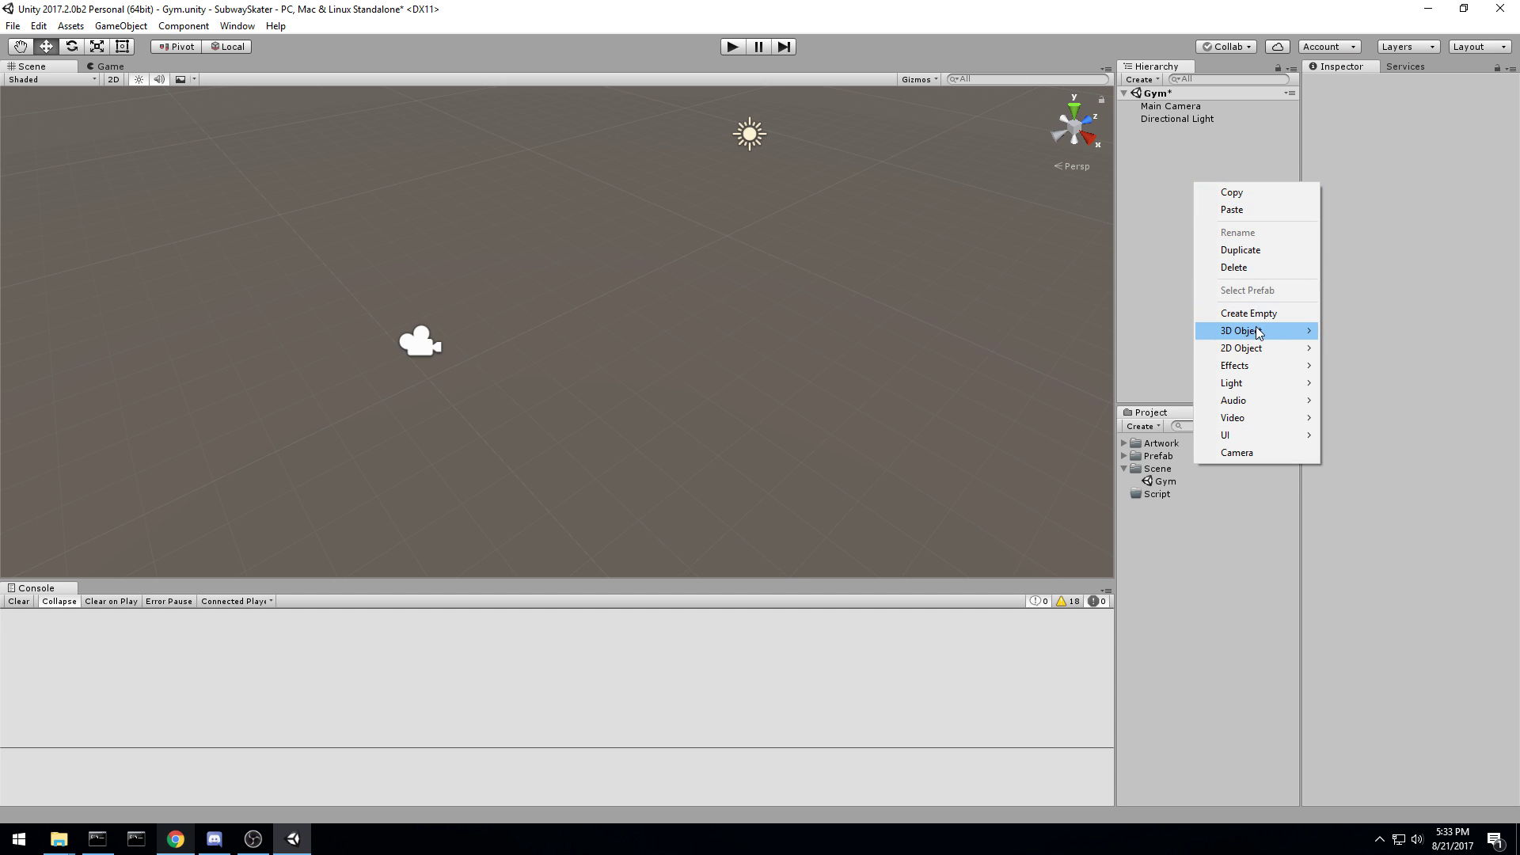
pyautogui.moveTo(1260, 331)
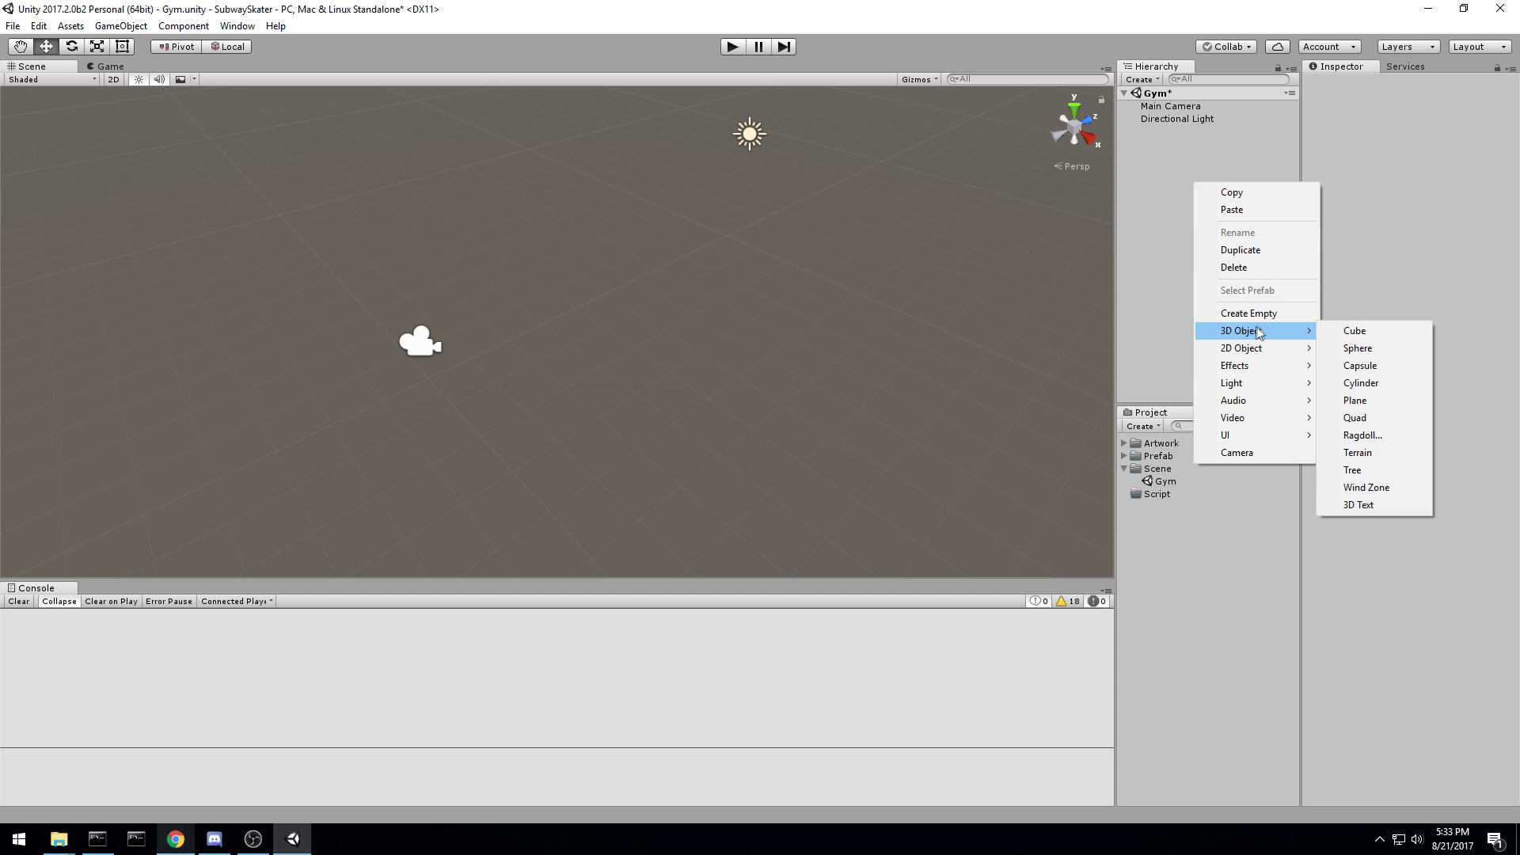
pyautogui.click(1390, 401)
pyautogui.click(1388, 139)
pyautogui.click(1382, 137)
pyautogui.write('0')
pyautogui.press('Tab')
pyautogui.write('0')
pyautogui.press('Tab')
pyautogui.write('0')
pyautogui.doubleClick(1128, 131)
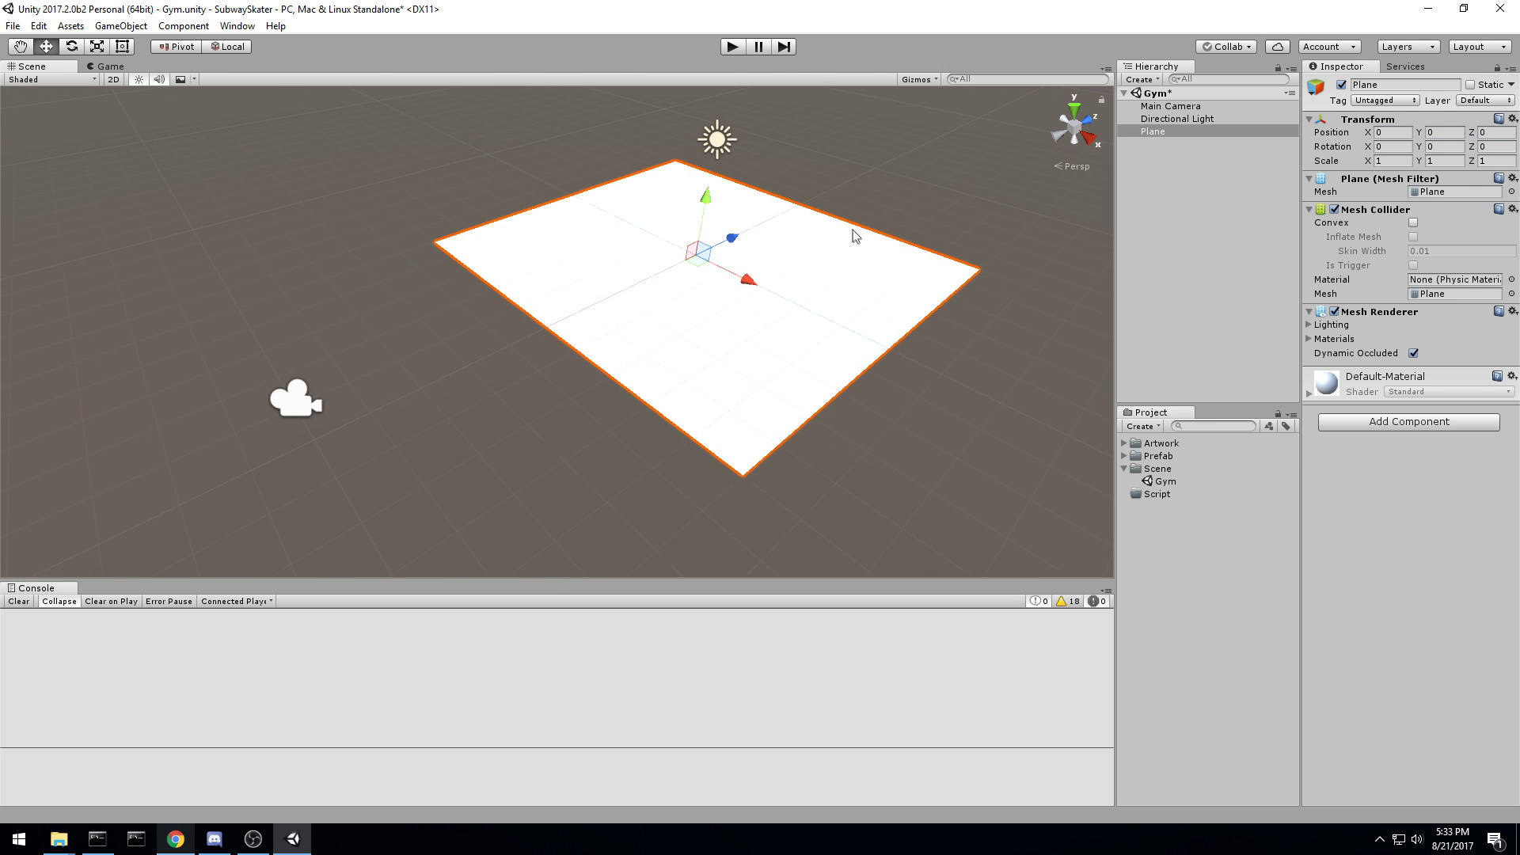
# Step: Set the plane's scale to 10 on the X, Y and Z axes
pyautogui.click(1394, 161)
pyautogui.write('10')
pyautogui.press('Tab')
pyautogui.write('10')
pyautogui.press('Tab')
pyautogui.write('10')
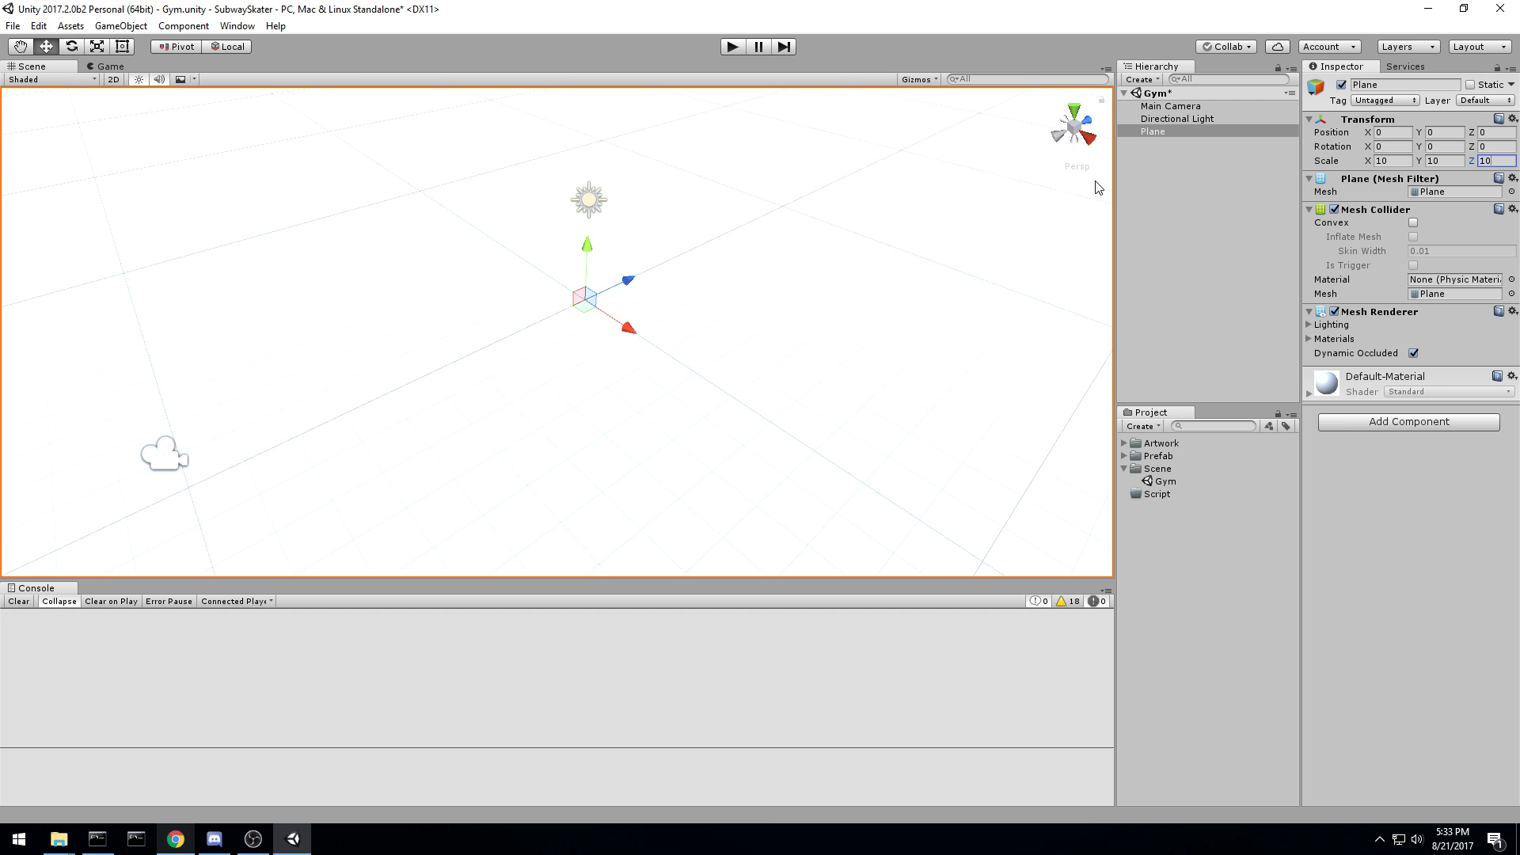
# Step: Examine the extent of the scaled plane in the Scene view from several angles and distances
pyautogui.moveTo(934, 265); pyautogui.dragTo(855, 180, button='right')
pyautogui.moveTo(854, 257); pyautogui.dragTo(710, 162, button='middle')
pyautogui.moveTo(710, 162); pyautogui.dragTo(737, 222, button='right')
pyautogui.moveTo(741, 237); pyautogui.dragTo(775, 297, button='middle')
pyautogui.scroll(-8, 777, 295)
pyautogui.moveTo(777, 296); pyautogui.dragTo(769, 348, button='right')
pyautogui.moveTo(735, 178); pyautogui.dragTo(704, 396, button='middle')
pyautogui.click(929, 159)
pyautogui.moveTo(905, 212); pyautogui.dragTo(811, 365, button='middle')
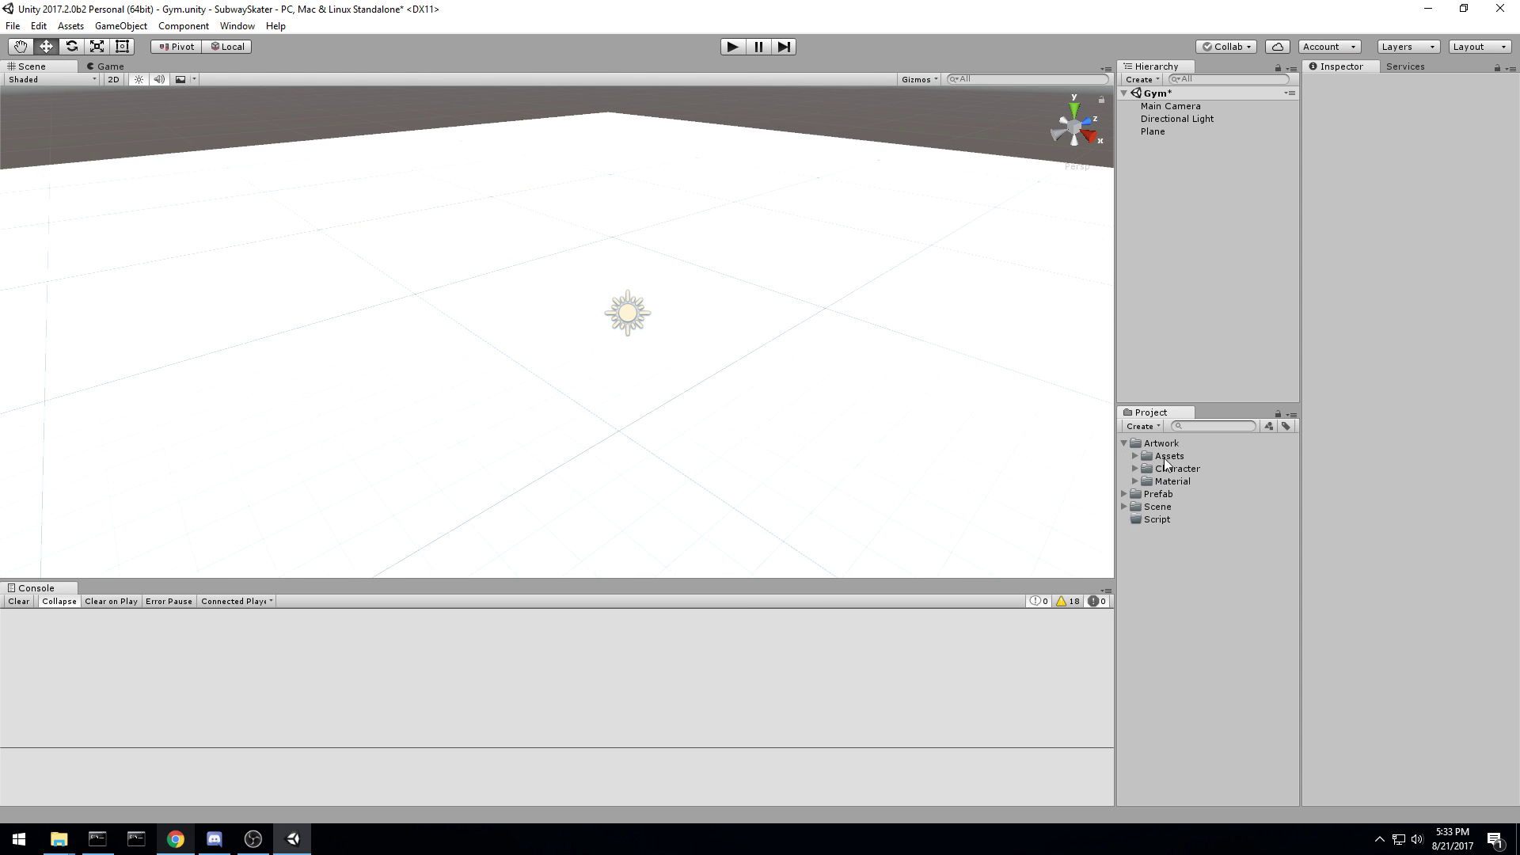
# Step: Expand the Assets folder inside Artwork to view its list of models
pyautogui.click(1148, 458)
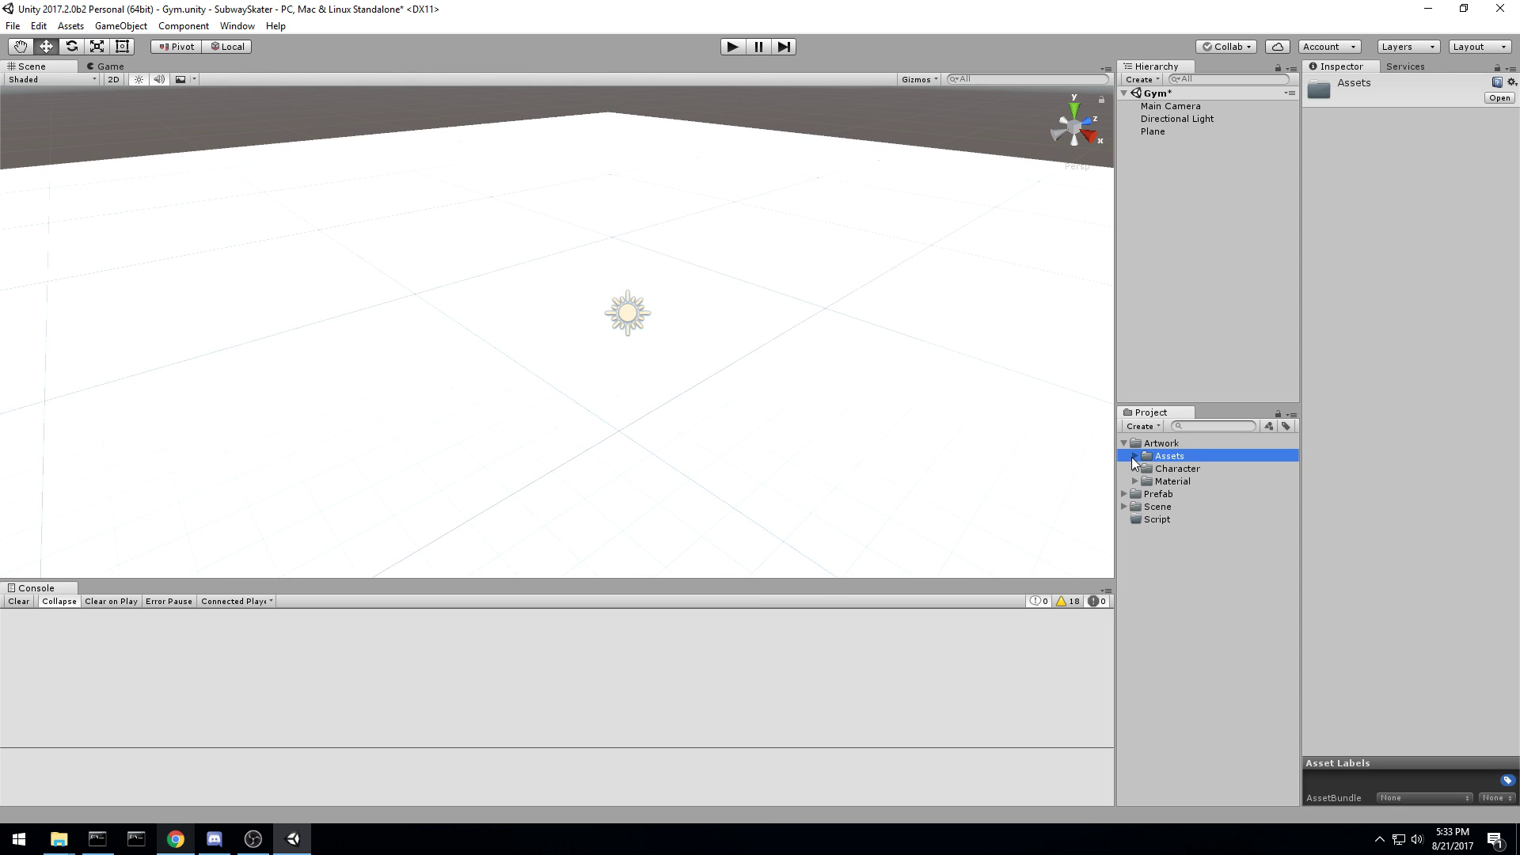
pyautogui.click(1136, 457)
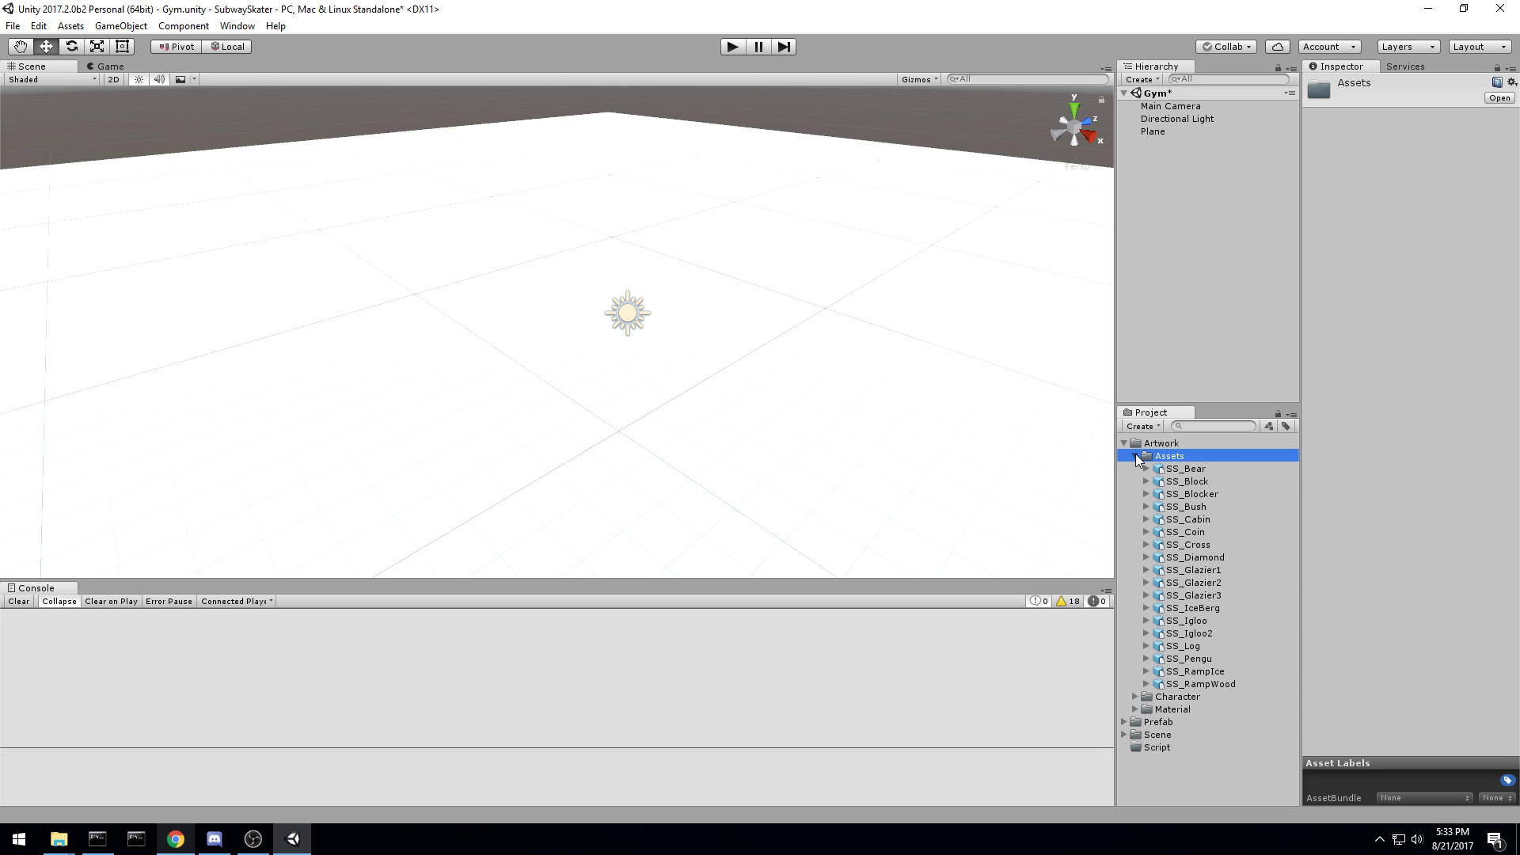
pyautogui.click(1137, 457)
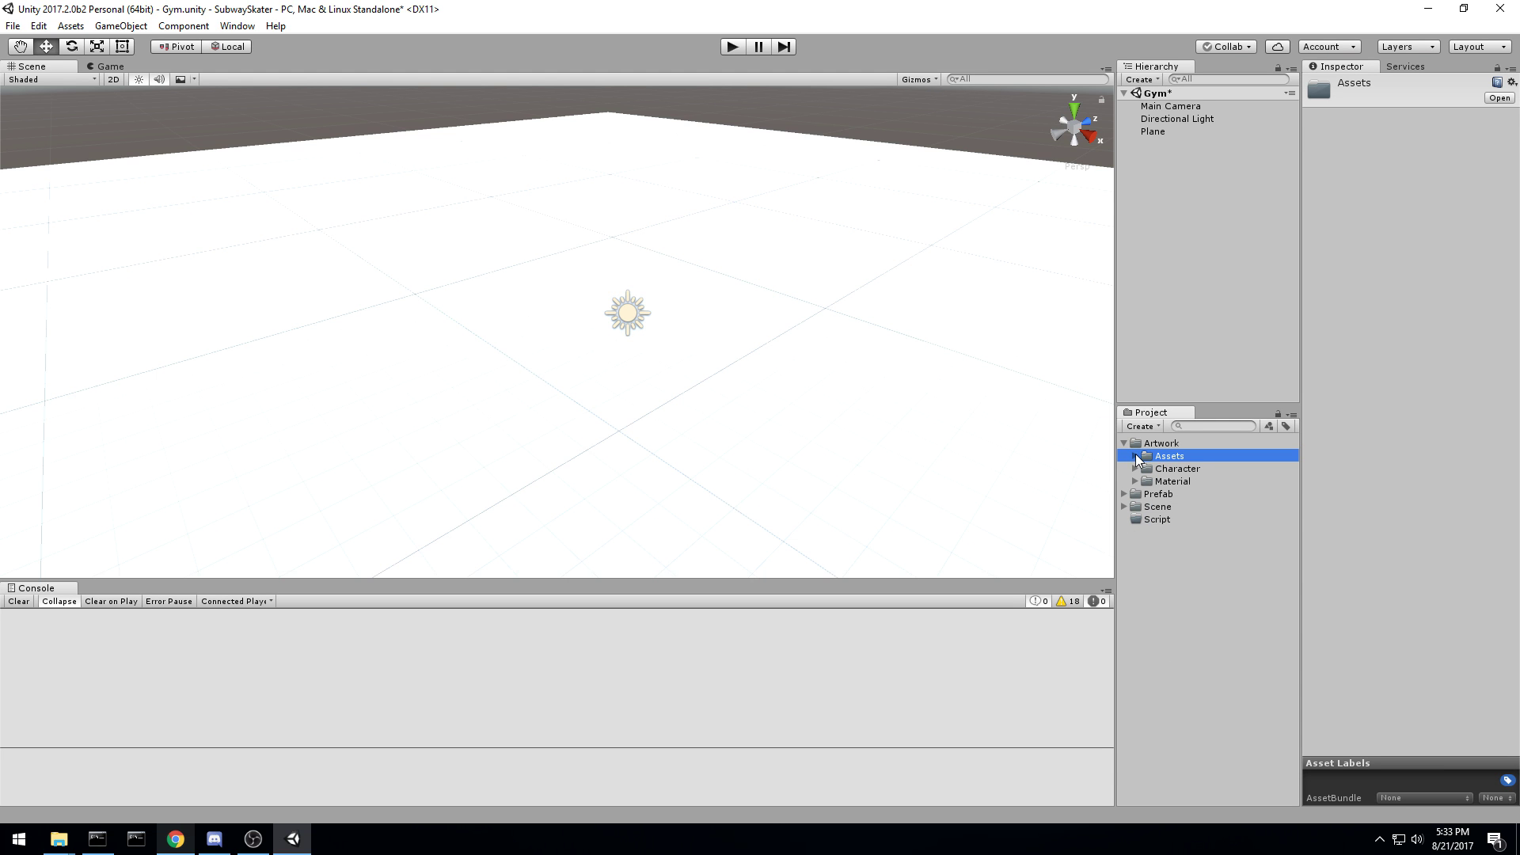
pyautogui.click(1136, 456)
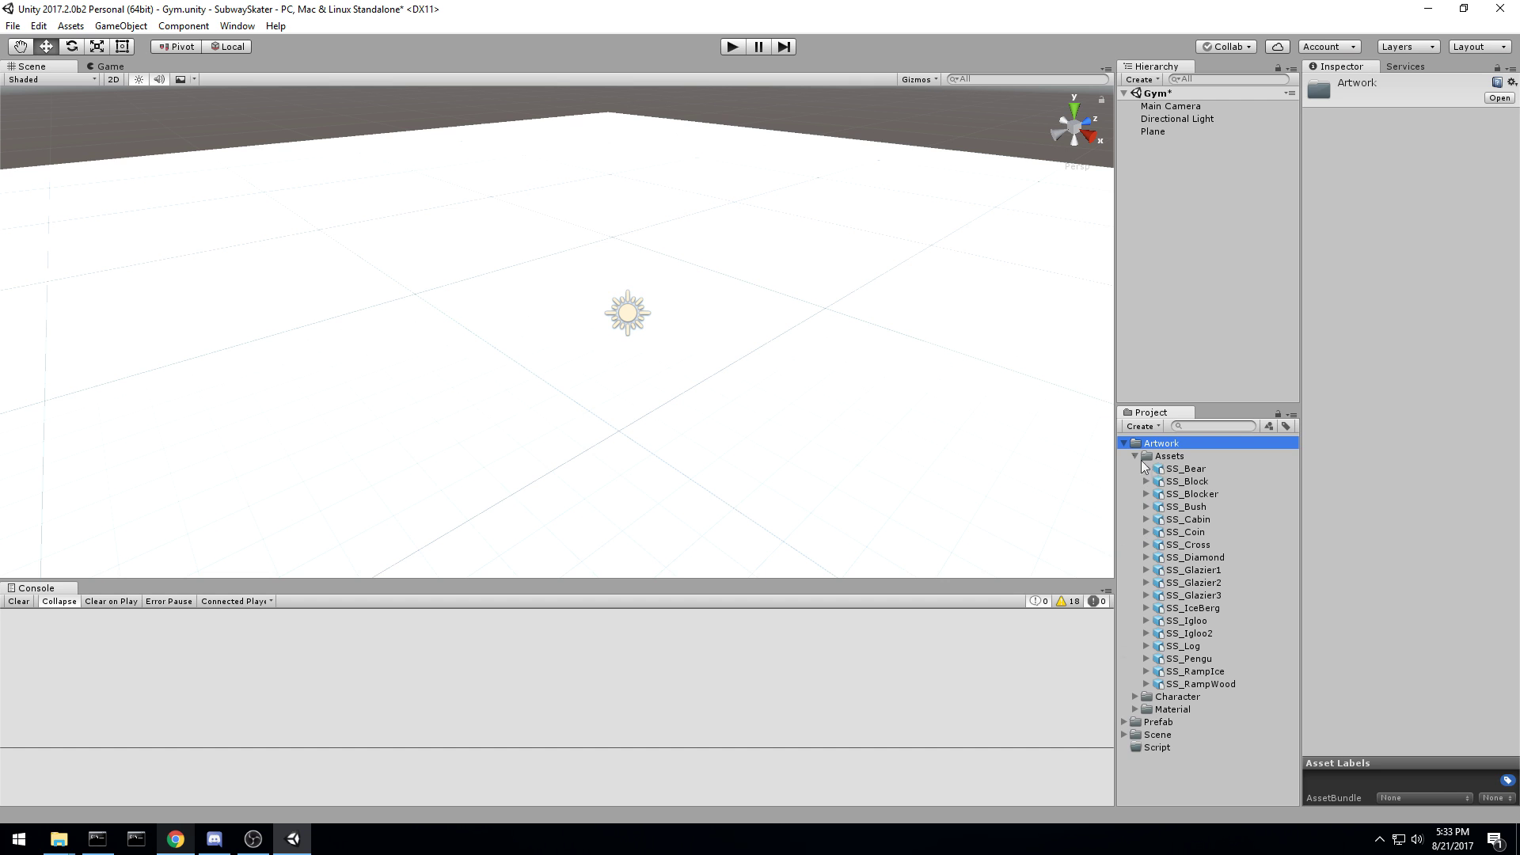
# Step: Try placing the SS_Cabin model from the Artwork Assets folder in the scene, and delete it again
pyautogui.click(1178, 470)
pyautogui.press('Down')
pyautogui.press('Down')
pyautogui.press('Down')
pyautogui.moveTo(1188, 520); pyautogui.dragTo(299, 334)
pyautogui.press('e')
pyautogui.press('Delete')
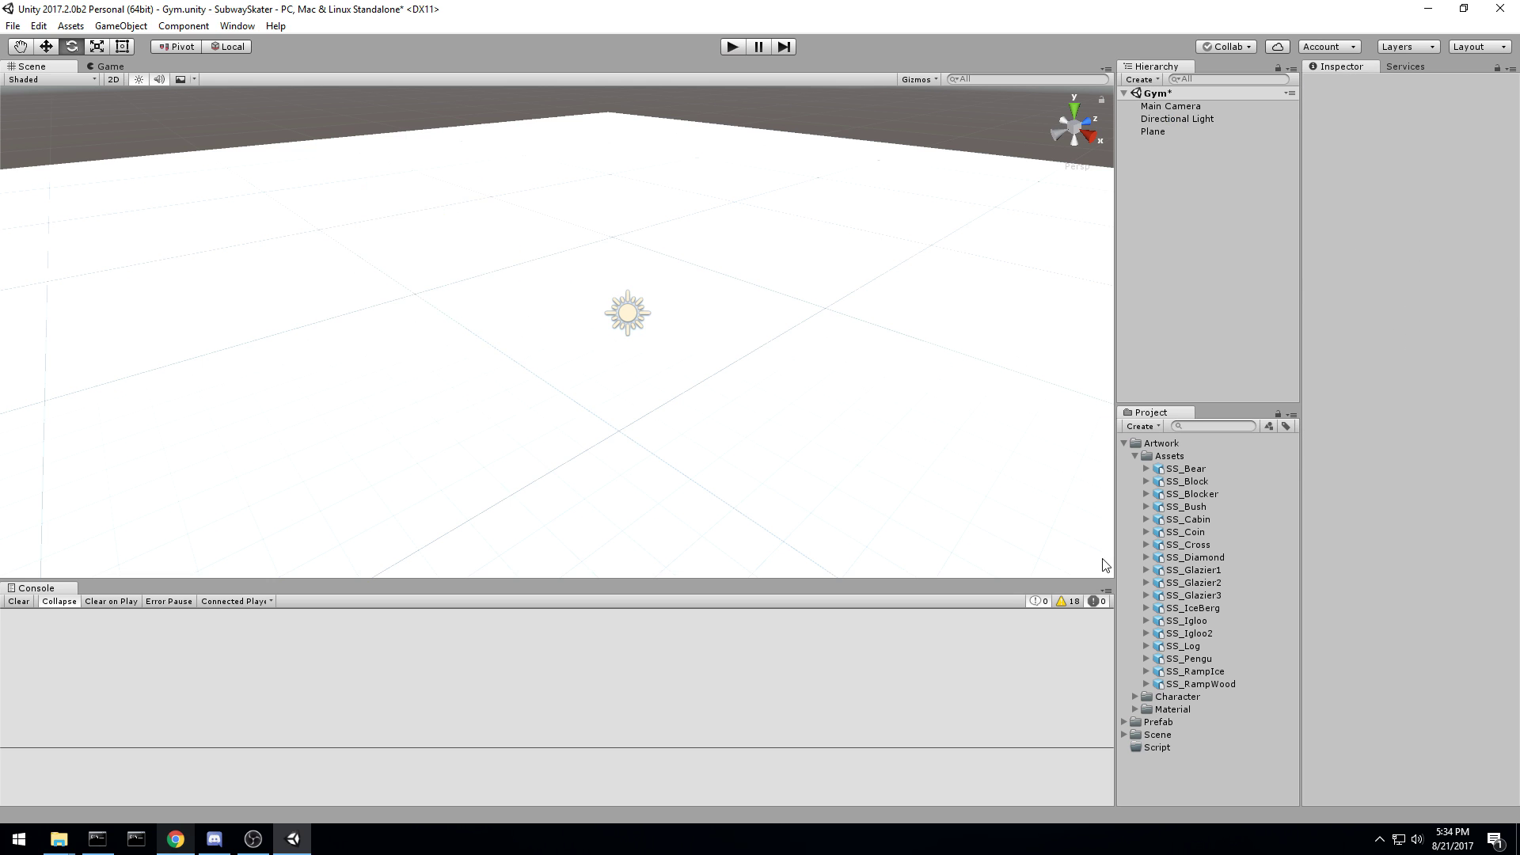
# Step: Collapse Artwork, expand the Prefab folder and add the SS_Bear prefab to the scene at the origin
pyautogui.click(1125, 444)
pyautogui.click(1125, 457)
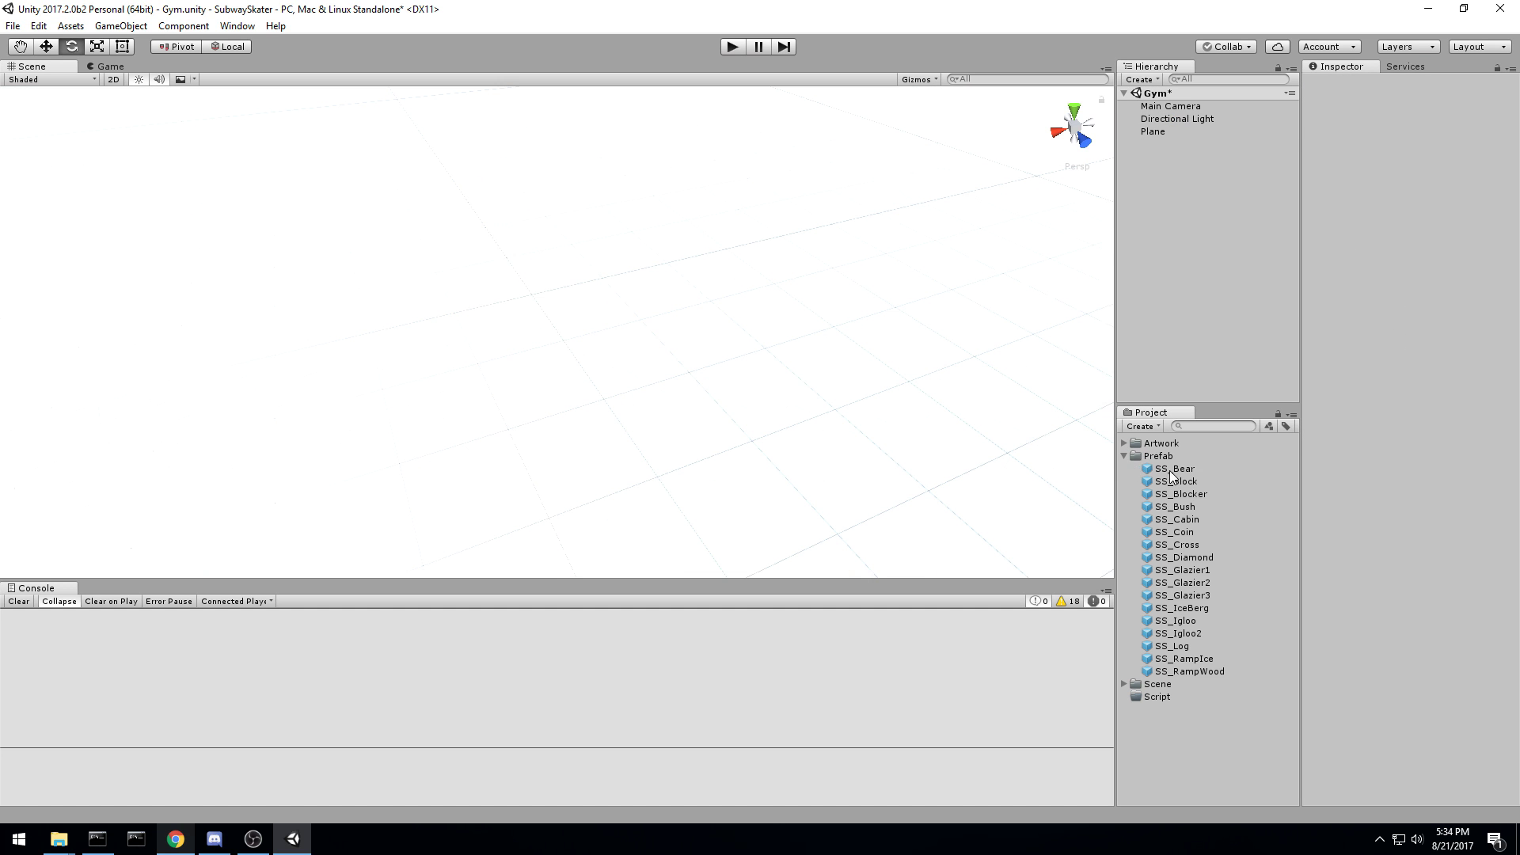
pyautogui.moveTo(1172, 469); pyautogui.dragTo(1196, 194)
pyautogui.moveTo(808, 172); pyautogui.dragTo(807, 292, button='middle')
pyautogui.moveTo(806, 291); pyautogui.dragTo(658, 277, button='right')
pyautogui.press('w')
pyautogui.moveTo(604, 410); pyautogui.dragTo(517, 411)
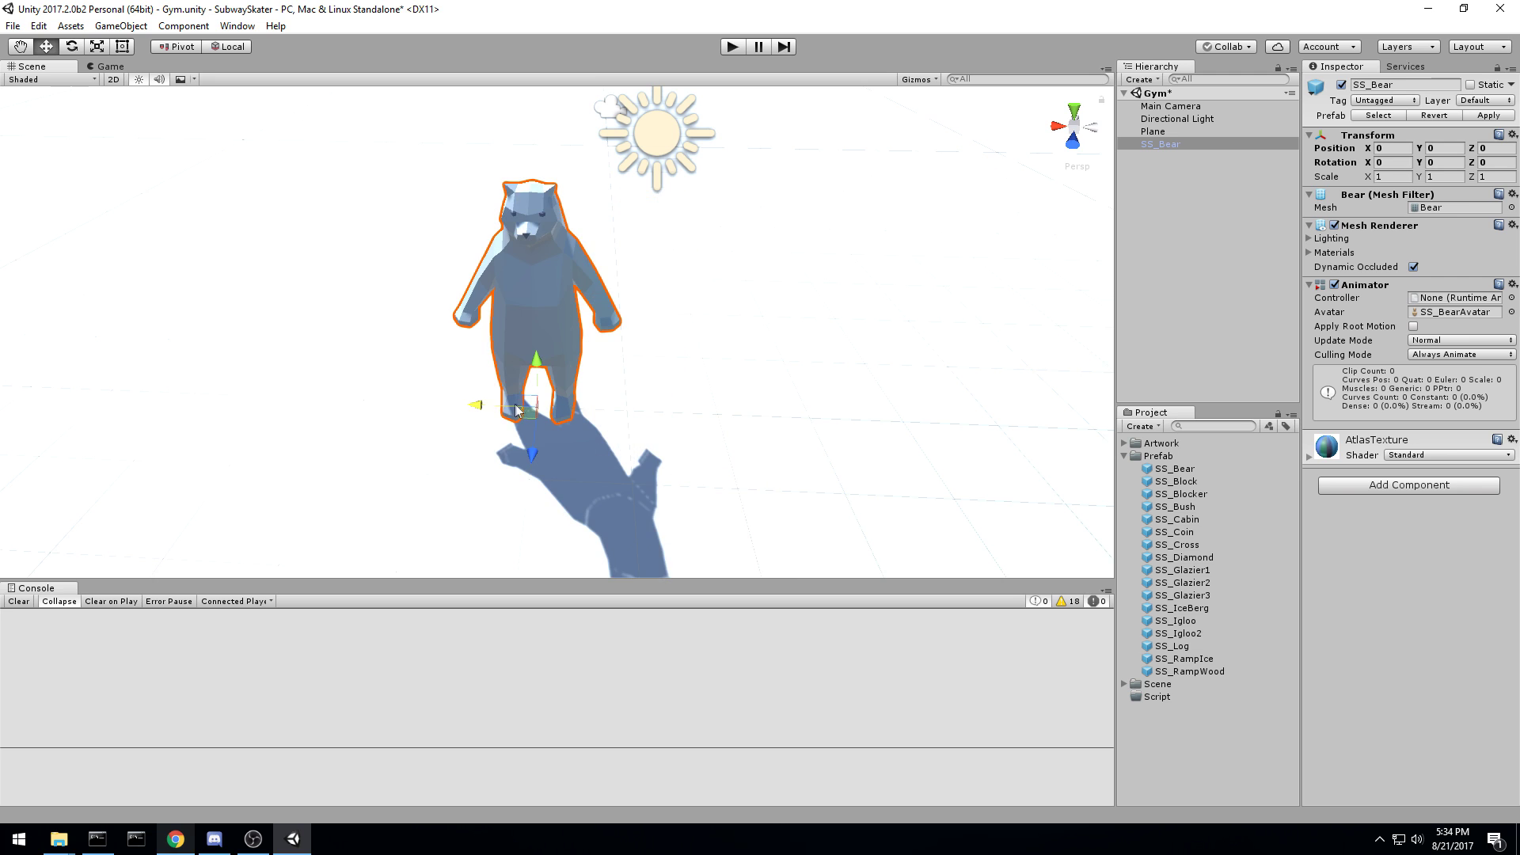
# Step: Add the SS_Block prefab to the scene and move it beside the bear to X -2
pyautogui.click(1186, 482)
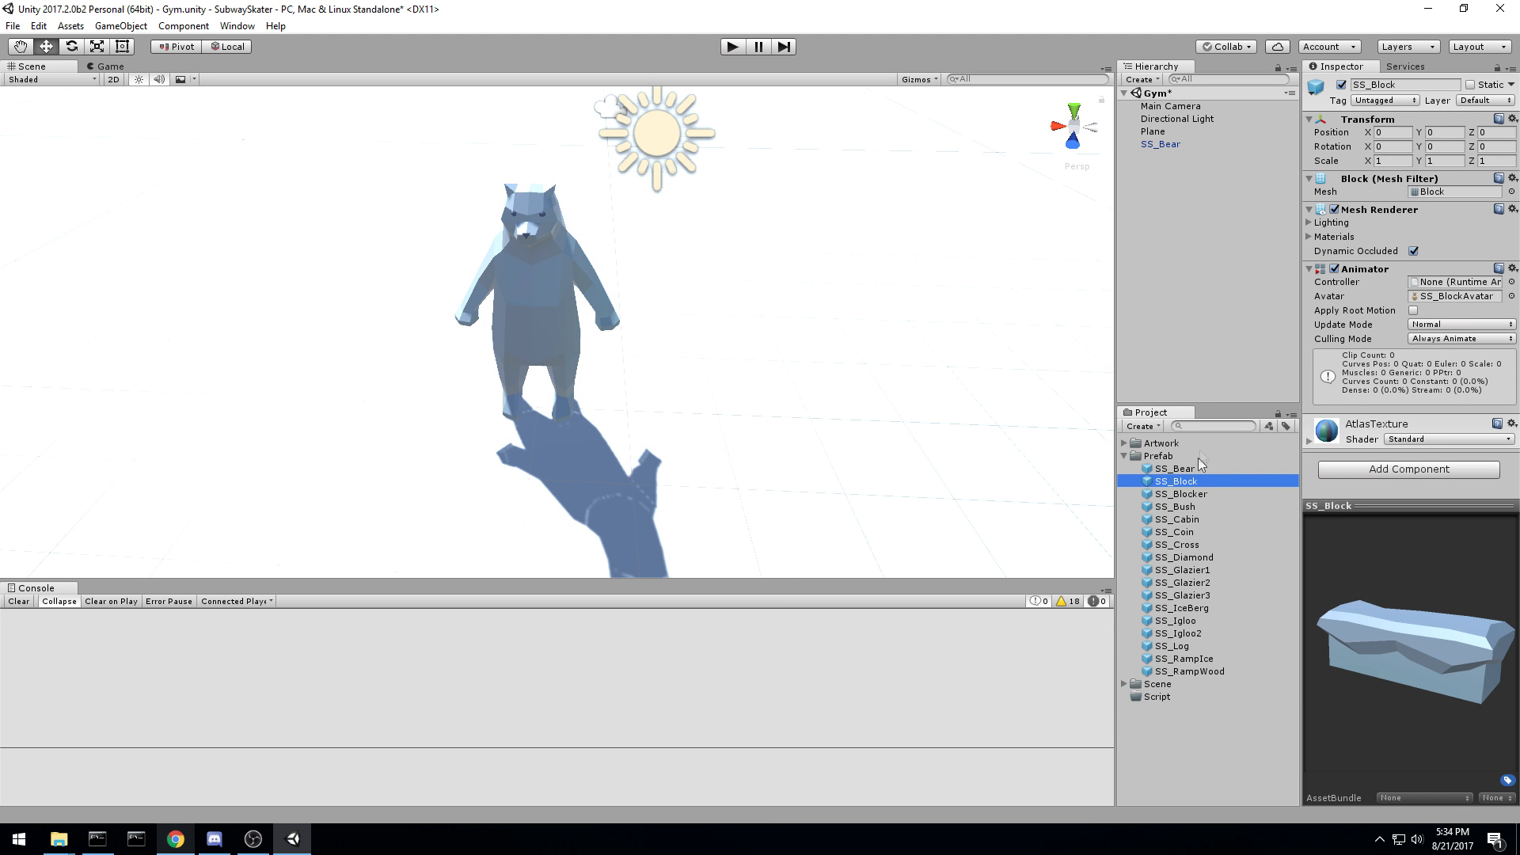
pyautogui.moveTo(1209, 347); pyautogui.dragTo(1208, 348)
pyautogui.press('f')
pyautogui.keyDown('ctrl'); pyautogui.moveTo(592, 396); pyautogui.dragTo(657, 391); pyautogui.keyUp('ctrl')
pyautogui.moveTo(901, 400); pyautogui.dragTo(890, 341, button='right')
pyautogui.scroll(2, 871, 336)
pyautogui.moveTo(871, 336); pyautogui.dragTo(805, 335, button='middle')
pyautogui.keyDown('alt'); pyautogui.moveTo(805, 335); pyautogui.dragTo(584, 352); pyautogui.keyUp('alt')
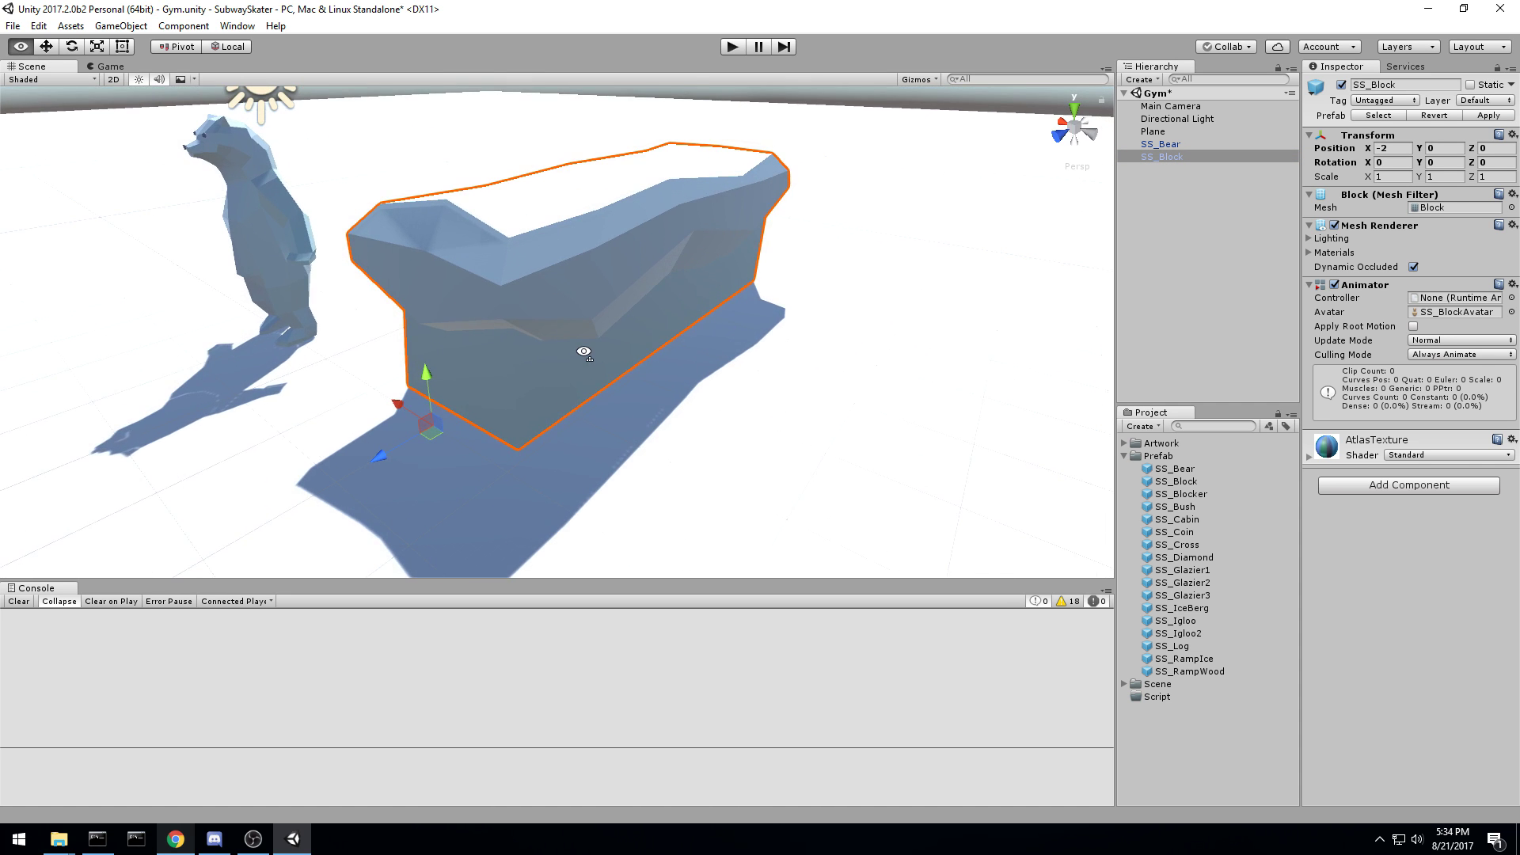
# Step: Compare the bear and block with the Scene view lighting switched off and back on
pyautogui.click(137, 80)
pyautogui.scroll(-5, 552, 263)
pyautogui.moveTo(551, 263); pyautogui.dragTo(616, 272, button='right')
pyautogui.click(134, 80)
pyautogui.moveTo(616, 273); pyautogui.dragTo(633, 266, button='middle')
pyautogui.keyDown('alt'); pyautogui.moveTo(633, 264); pyautogui.dragTo(641, 334); pyautogui.keyUp('alt')
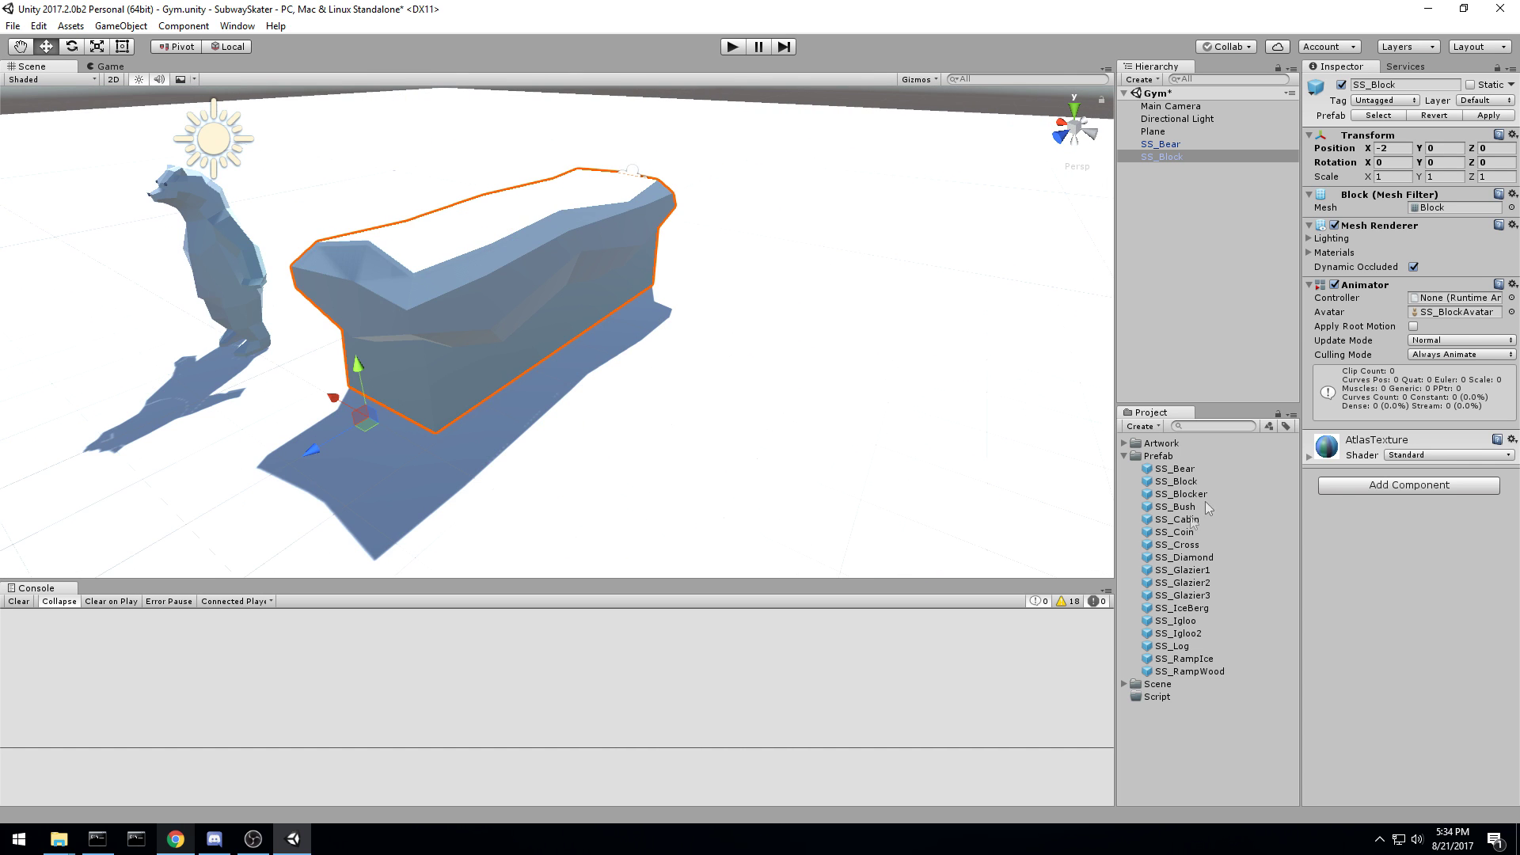
# Step: Add the SS_Blocker prefab to the scene and move it along X to the far side of the block
pyautogui.moveTo(1195, 497); pyautogui.dragTo(1197, 293)
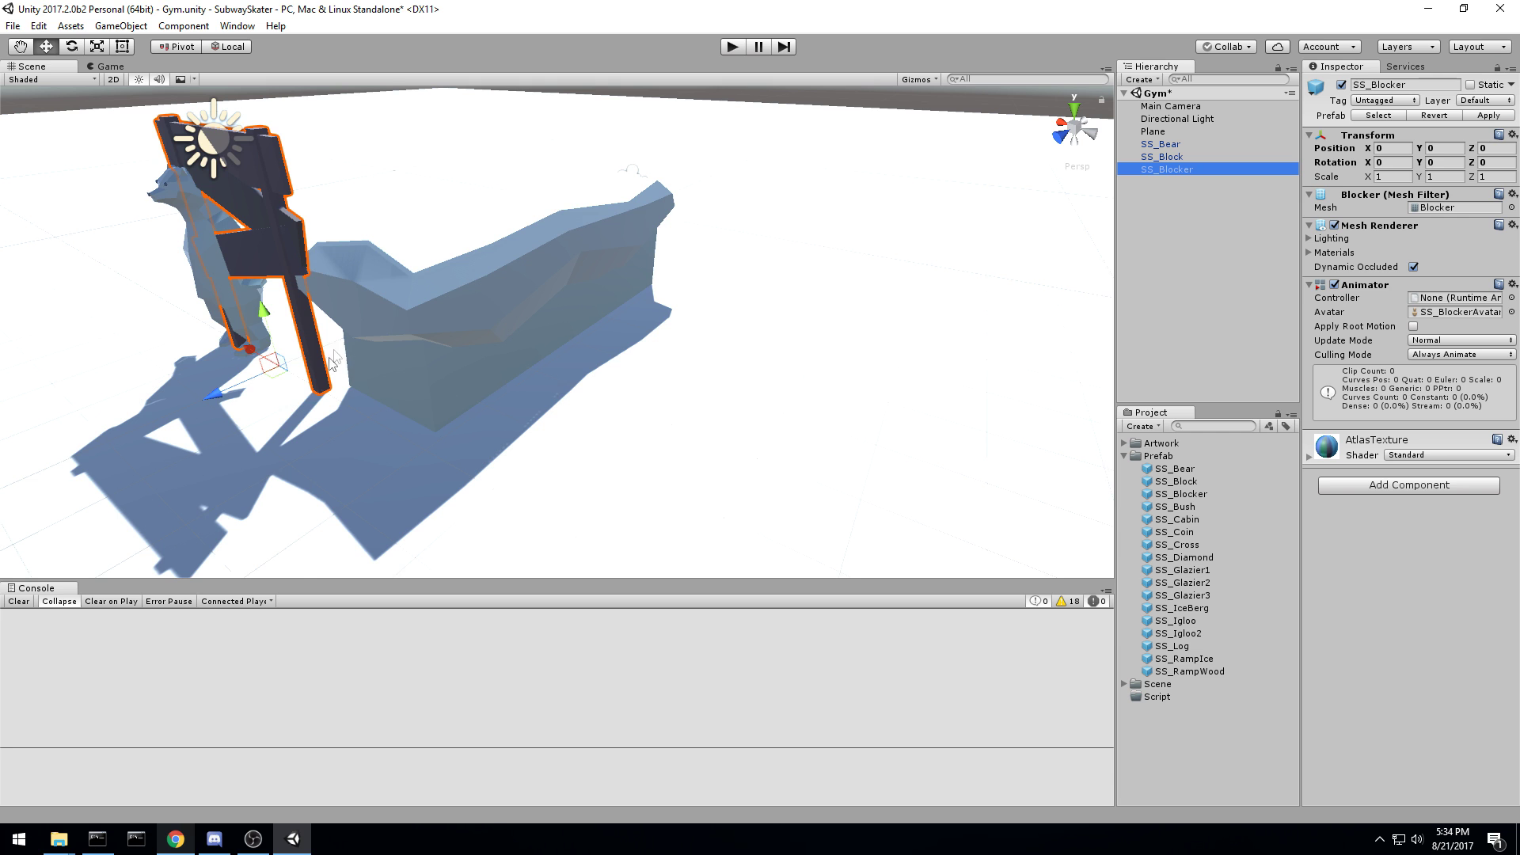
pyautogui.keyDown('ctrl'); pyautogui.moveTo(249, 353); pyautogui.dragTo(851, 299); pyautogui.keyUp('ctrl')
pyautogui.moveTo(742, 438)
pyautogui.keyDown('alt'); pyautogui.mouseDown()
pyautogui.moveTo(703, 458)
pyautogui.moveTo(746, 448)
pyautogui.mouseUp(); pyautogui.keyUp('alt')
pyautogui.scroll(-2, 746, 448)
pyautogui.scroll(-4, 745, 445)
pyautogui.moveTo(751, 408); pyautogui.dragTo(479, 350, button='middle')
# Step: Add the SS_Bush prefab to the scene beyond the blocker at X -11
pyautogui.click(1192, 505)
pyautogui.moveTo(1192, 505); pyautogui.dragTo(1189, 278)
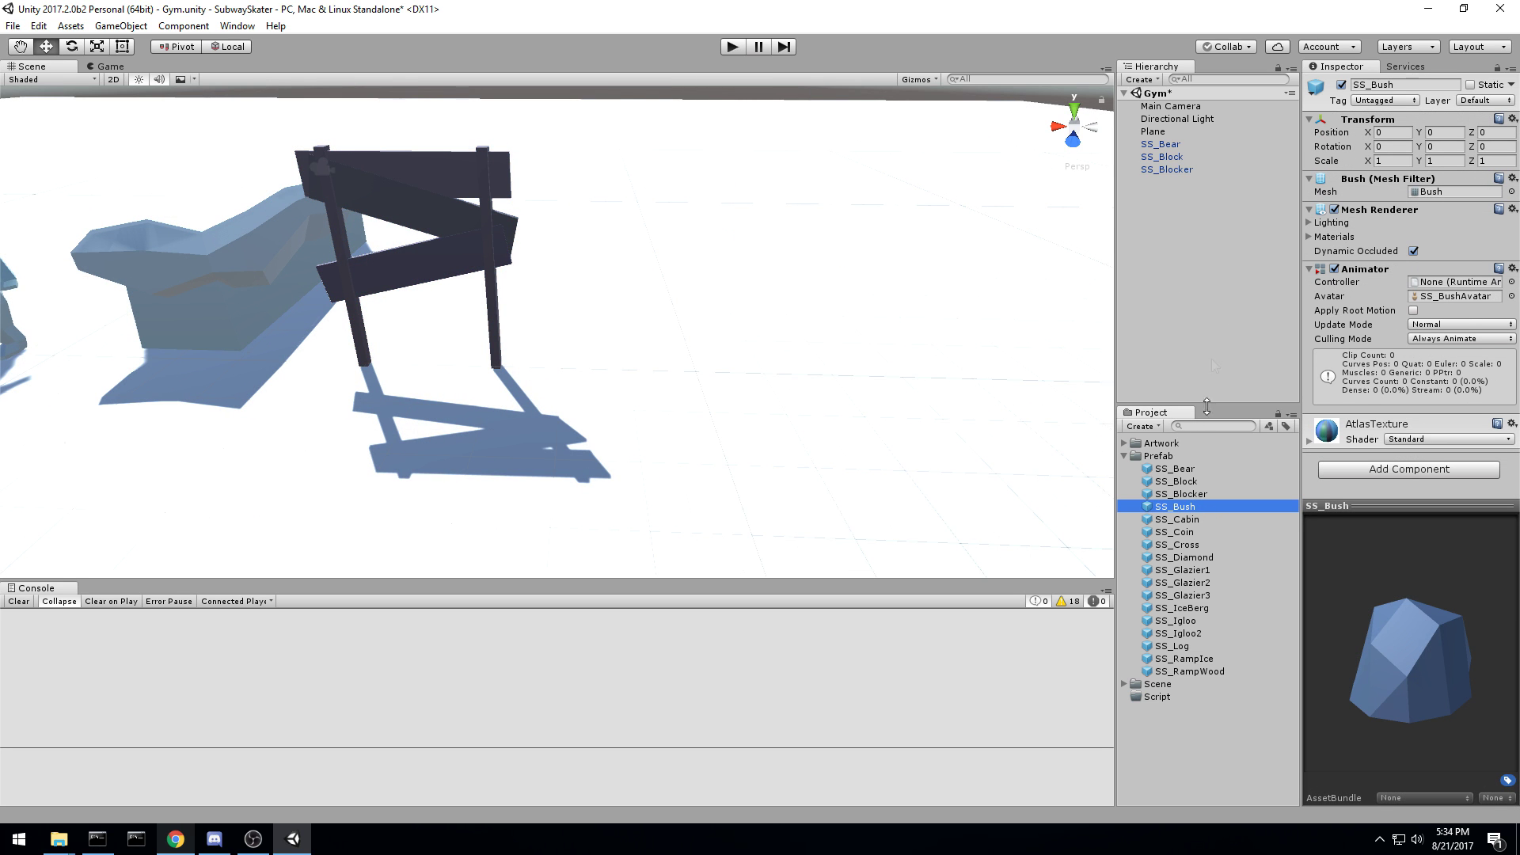
pyautogui.moveTo(1182, 510); pyautogui.dragTo(716, 401)
pyautogui.moveTo(927, 372); pyautogui.dragTo(741, 353, button='right')
pyautogui.moveTo(741, 353); pyautogui.dragTo(811, 336, button='middle')
pyautogui.moveTo(767, 407); pyautogui.dragTo(797, 370, button='right')
pyautogui.moveTo(797, 370)
pyautogui.mouseDown(button='middle')
pyautogui.moveTo(792, 313)
pyautogui.moveTo(780, 346)
pyautogui.mouseUp(button='middle')
pyautogui.moveTo(780, 345); pyautogui.dragTo(765, 365, button='right')
pyautogui.scroll(5, 807, 366)
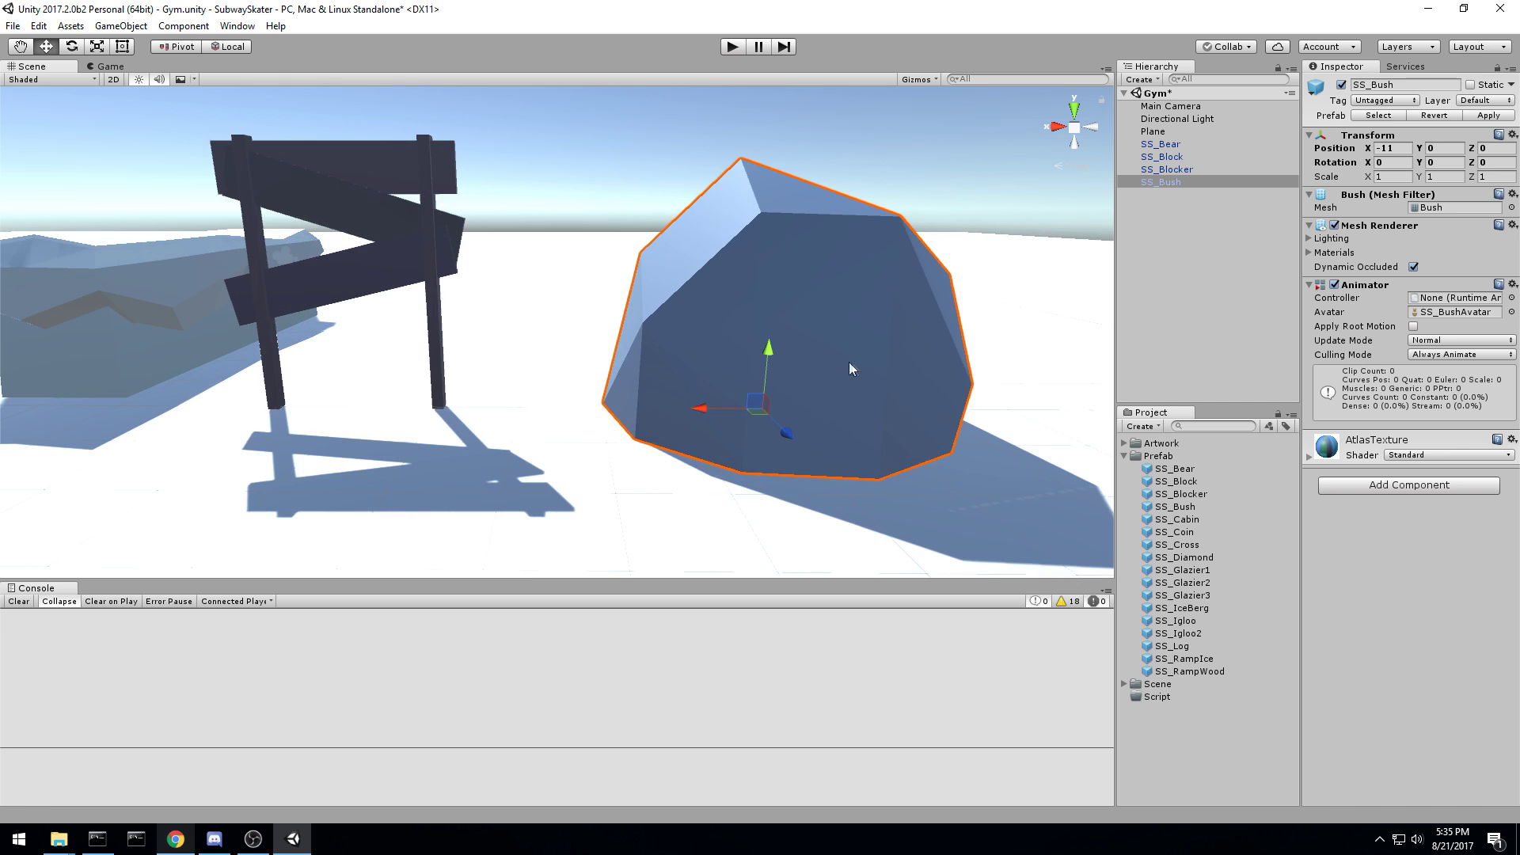
# Step: Set the bush's scale to 0.5 on the X, Y and Z axes
pyautogui.press('f')
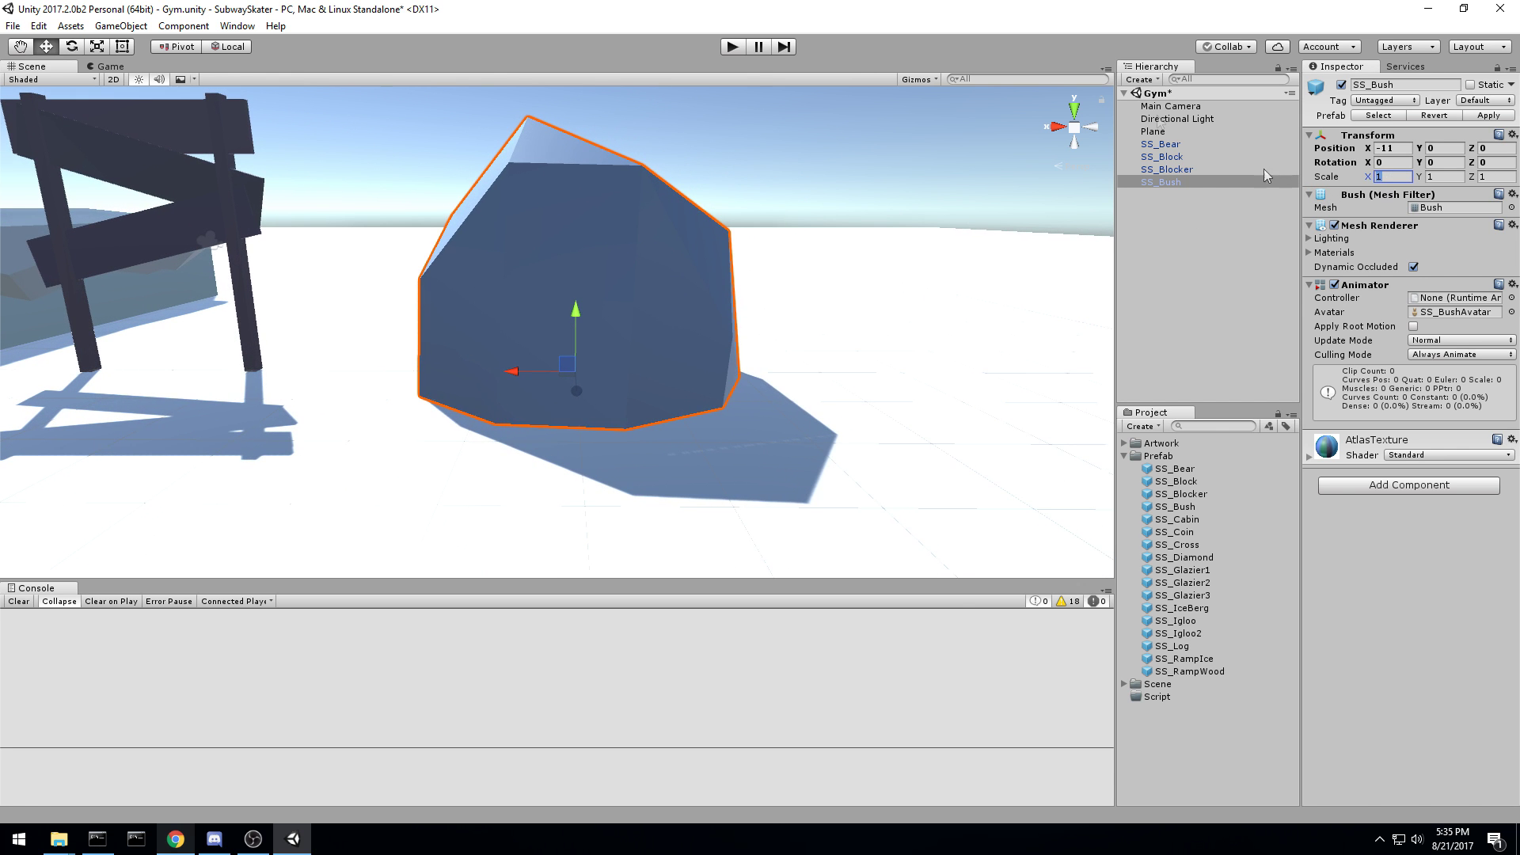
pyautogui.write('0.5')
pyautogui.press('Tab')
pyautogui.write('0.5')
pyautogui.press('Tab')
pyautogui.write('0.5')
pyautogui.press('Return')
pyautogui.press('f')
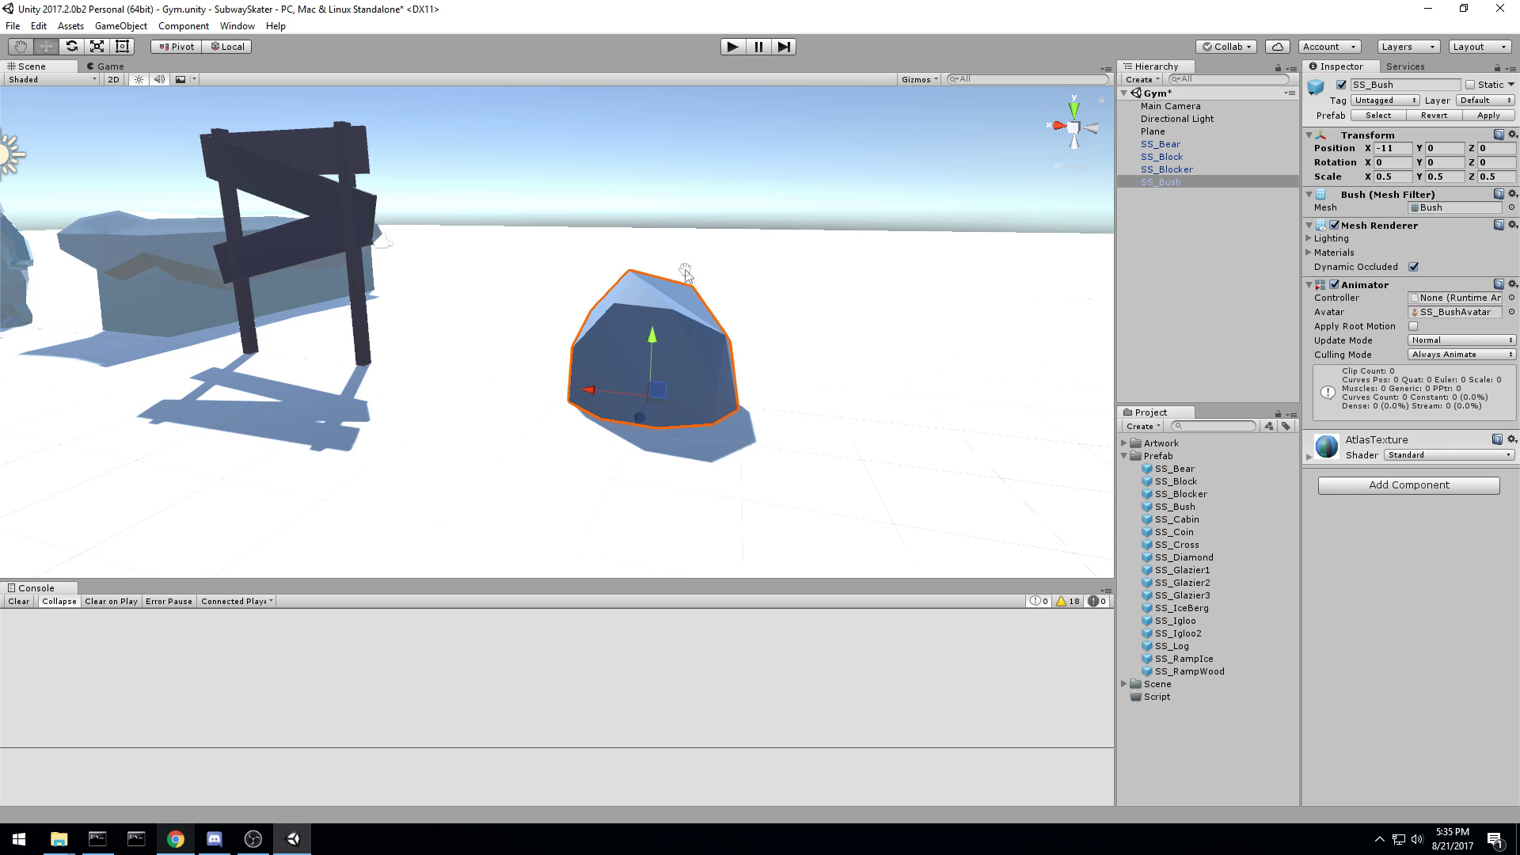
# Step: Move the bush closer to the blocker, to X -10
pyautogui.moveTo(686, 273); pyautogui.dragTo(654, 366, button='middle')
pyautogui.moveTo(748, 327); pyautogui.dragTo(891, 357, button='right')
pyautogui.moveTo(679, 295); pyautogui.dragTo(749, 353, button='middle')
pyautogui.moveTo(610, 370); pyautogui.dragTo(563, 369)
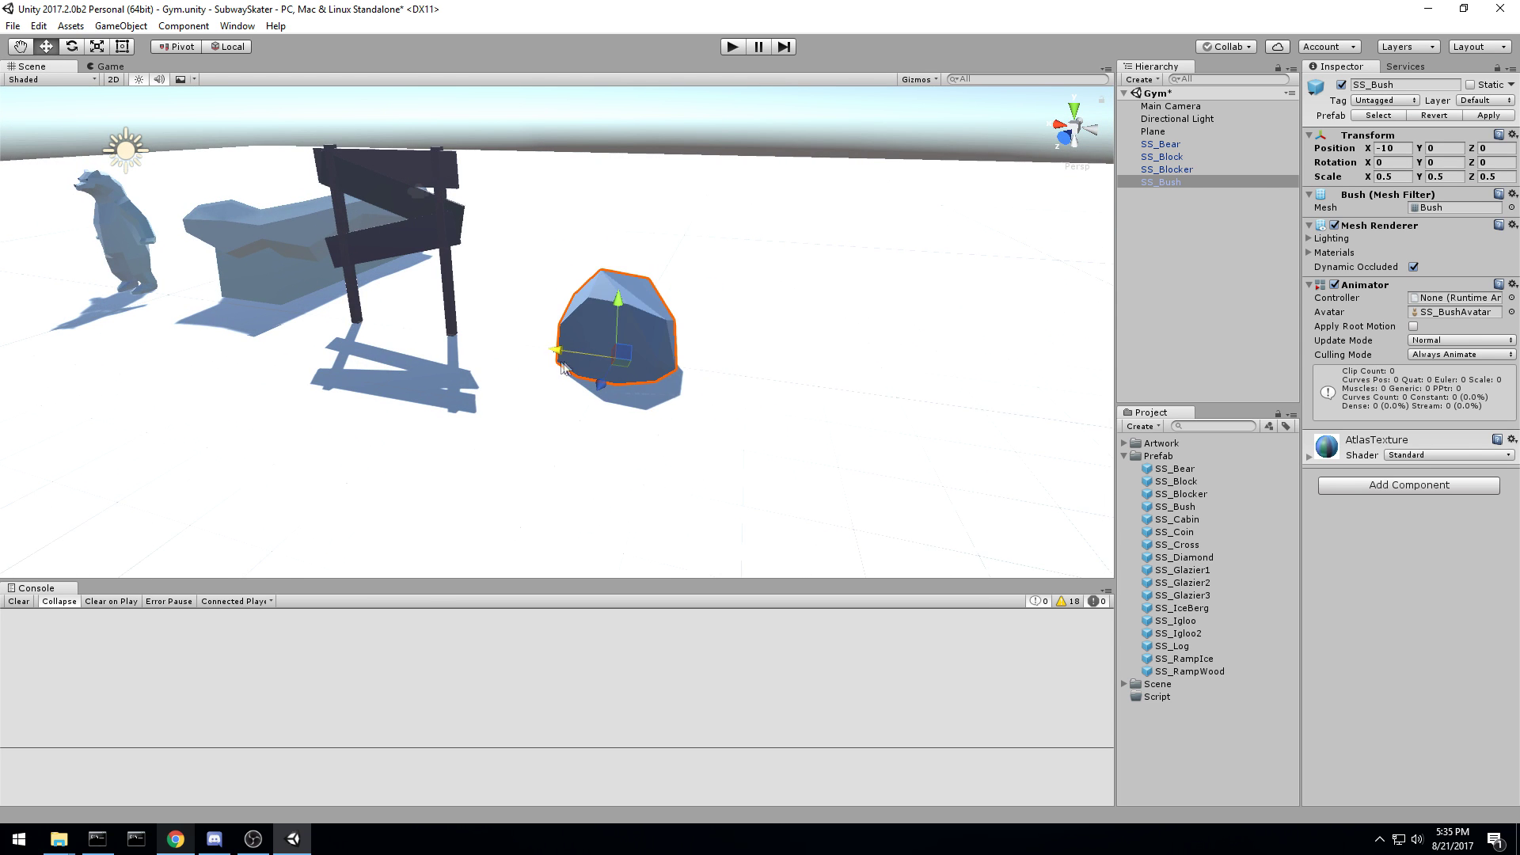
# Step: Add the SS_Cabin prefab to the scene and place it in the row beyond the bush
pyautogui.click(1177, 519)
pyautogui.moveTo(1280, 252); pyautogui.dragTo(954, 380)
pyautogui.moveTo(954, 364); pyautogui.dragTo(817, 333, button='middle')
pyautogui.scroll(-4, 804, 330)
pyautogui.keyDown('alt'); pyautogui.moveTo(816, 333); pyautogui.dragTo(1093, 412); pyautogui.keyUp('alt')
# Step: Add the SS_Coin, SS_Cross and SS_Diamond prefabs together and move them past the cabin to X -20
pyautogui.click(1195, 534)
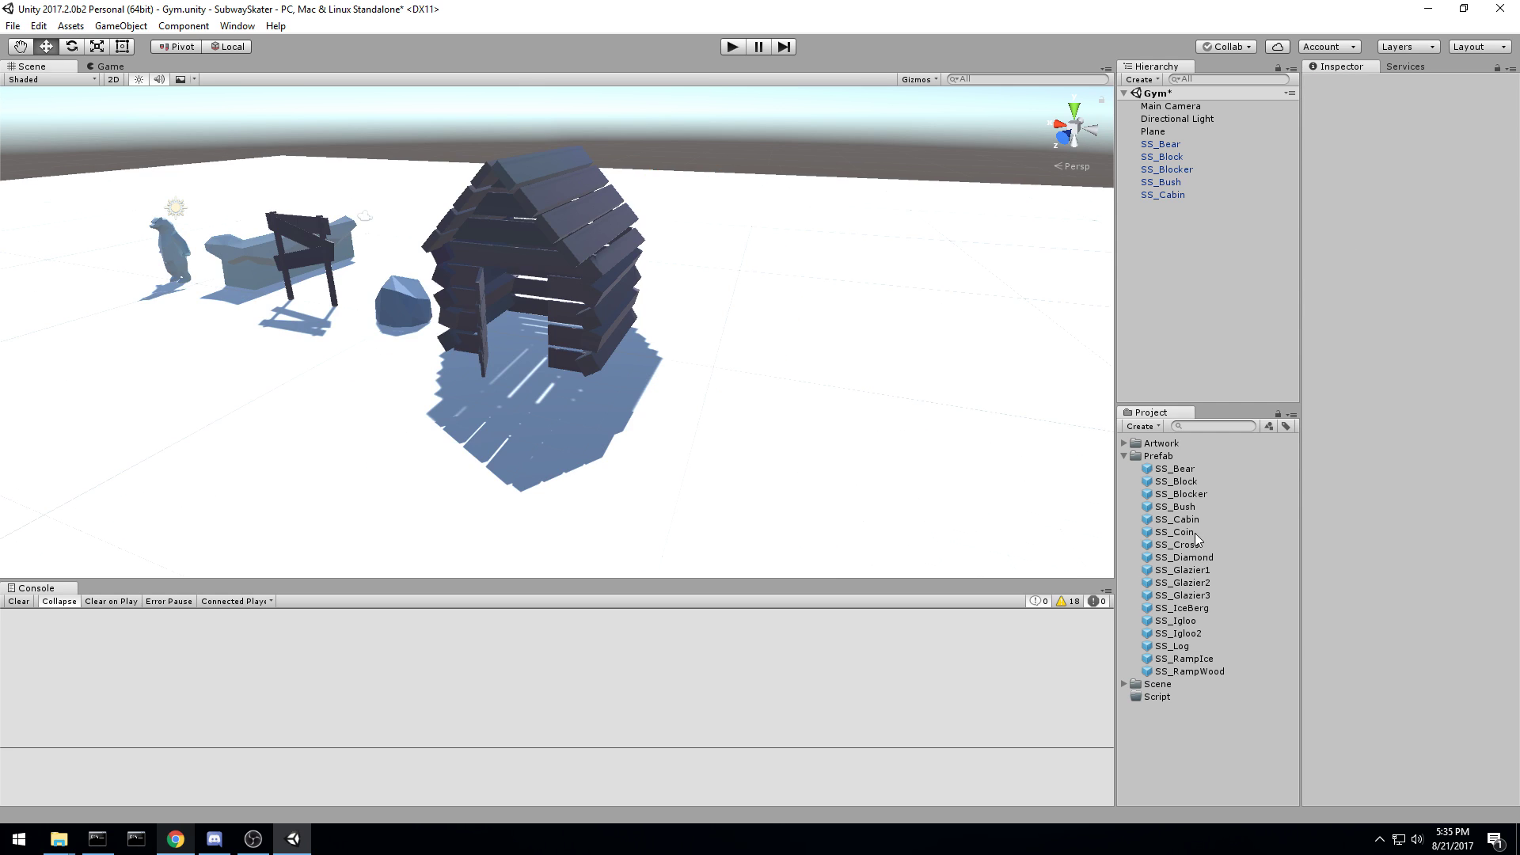
pyautogui.keyDown('ctrl'); pyautogui.click(1199, 545); pyautogui.keyUp('ctrl')
pyautogui.keyDown('ctrl'); pyautogui.click(1208, 561); pyautogui.keyUp('ctrl')
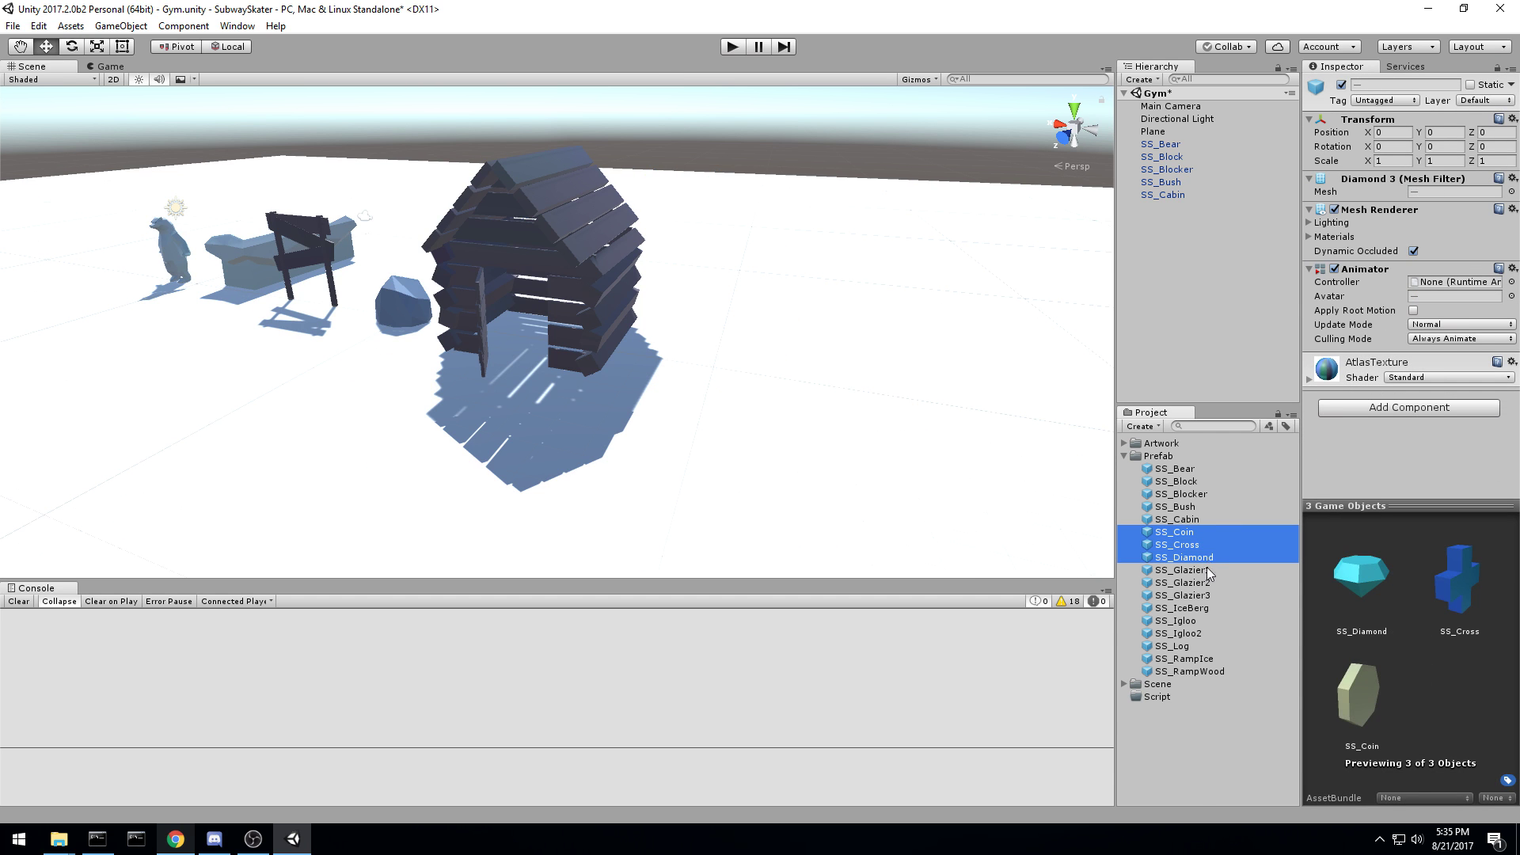
pyautogui.moveTo(1200, 556); pyautogui.dragTo(1227, 308)
pyautogui.moveTo(1113, 340); pyautogui.dragTo(161, 281)
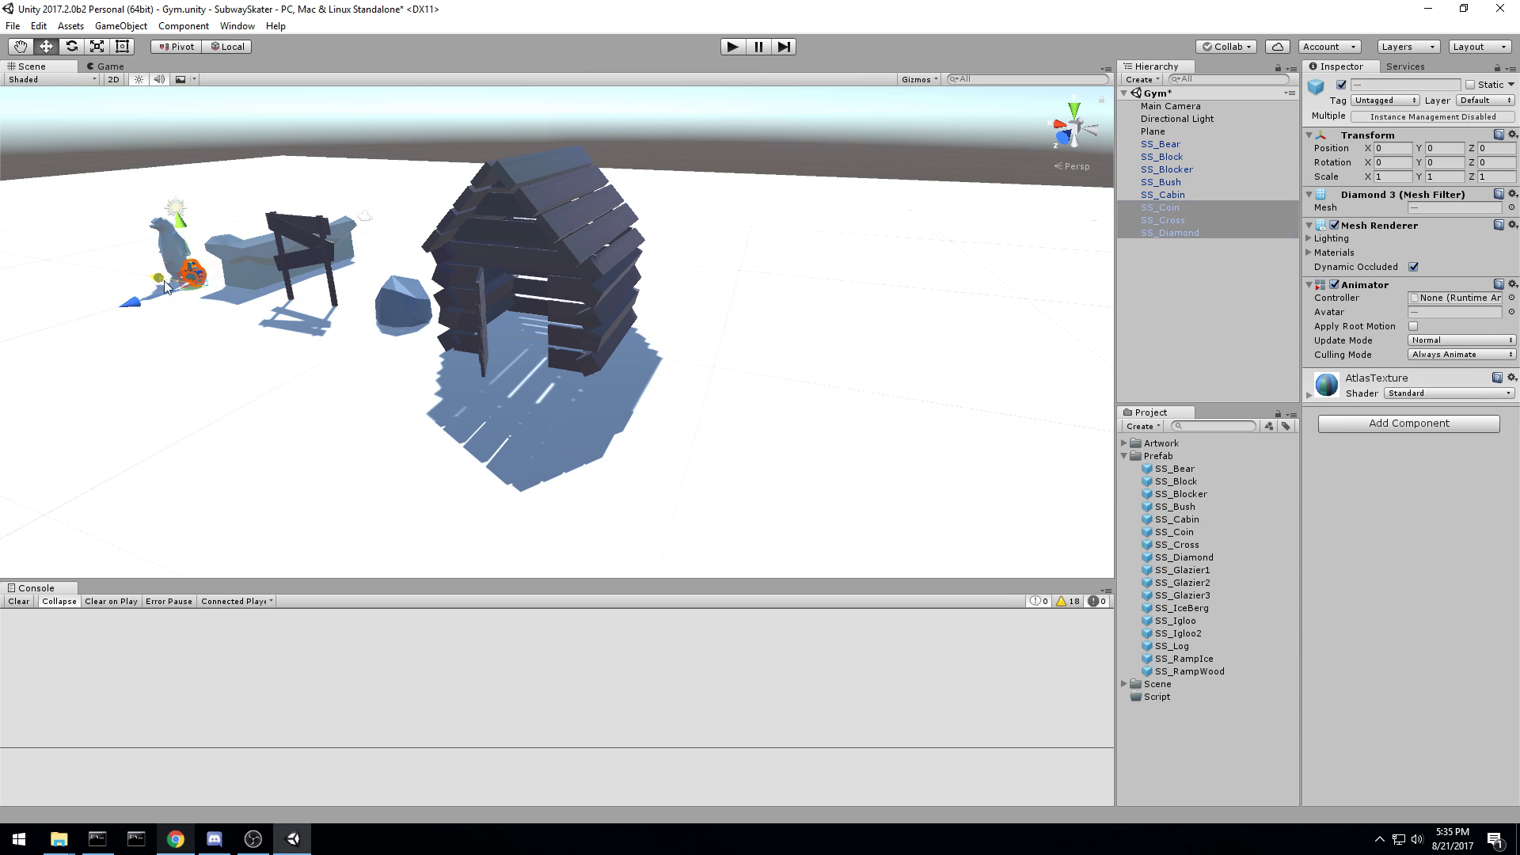
pyautogui.press('f')
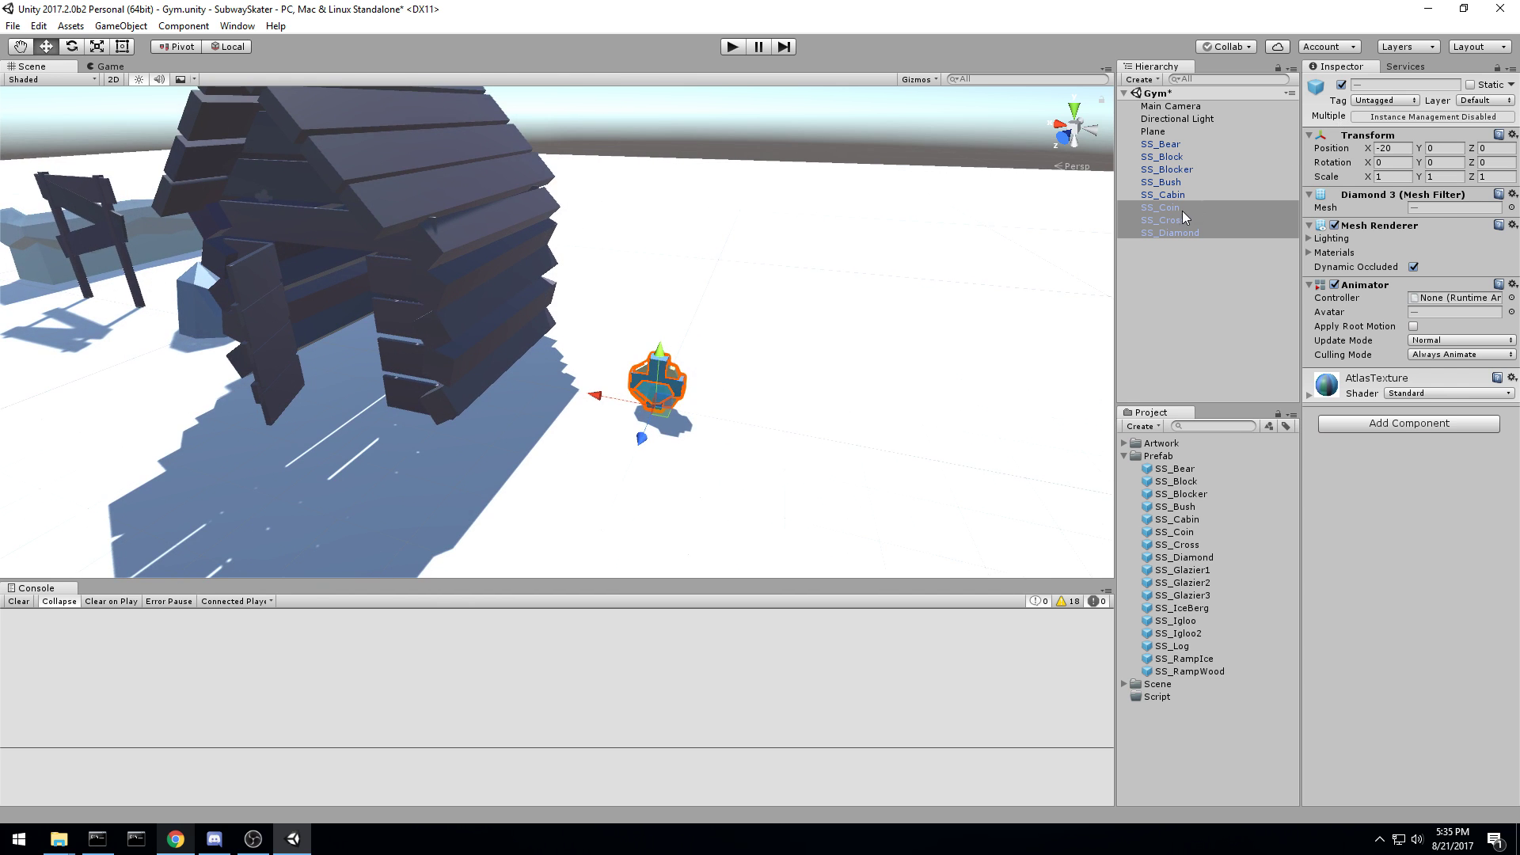
# Step: Spread the coin, cross and diamond apart along Z, with the coin at Z -2 behind the cross and the diamond in front
pyautogui.click(1183, 210)
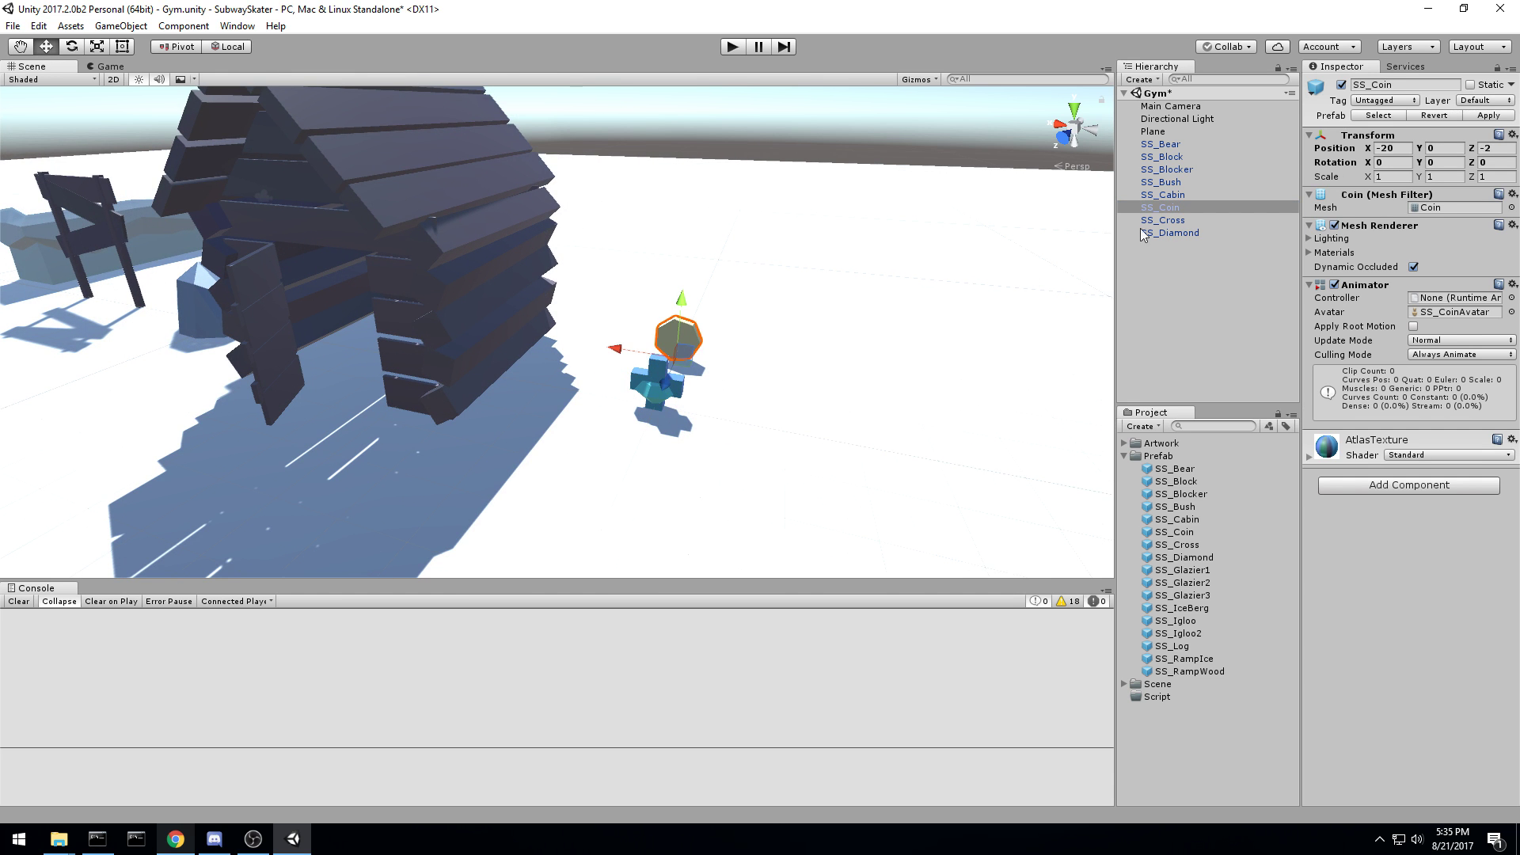
pyautogui.keyDown('alt'); pyautogui.moveTo(657, 416); pyautogui.dragTo(552, 358); pyautogui.keyUp('alt')
pyautogui.click(552, 356)
pyautogui.scroll(8, 550, 349)
pyautogui.moveTo(550, 347); pyautogui.dragTo(664, 313, button='middle')
pyautogui.moveTo(664, 312)
pyautogui.keyDown('alt'); pyautogui.mouseDown()
pyautogui.moveTo(654, 285)
pyautogui.moveTo(716, 316)
pyautogui.moveTo(656, 335)
pyautogui.mouseUp(); pyautogui.keyUp('alt')
pyautogui.scroll(-4, 654, 285)
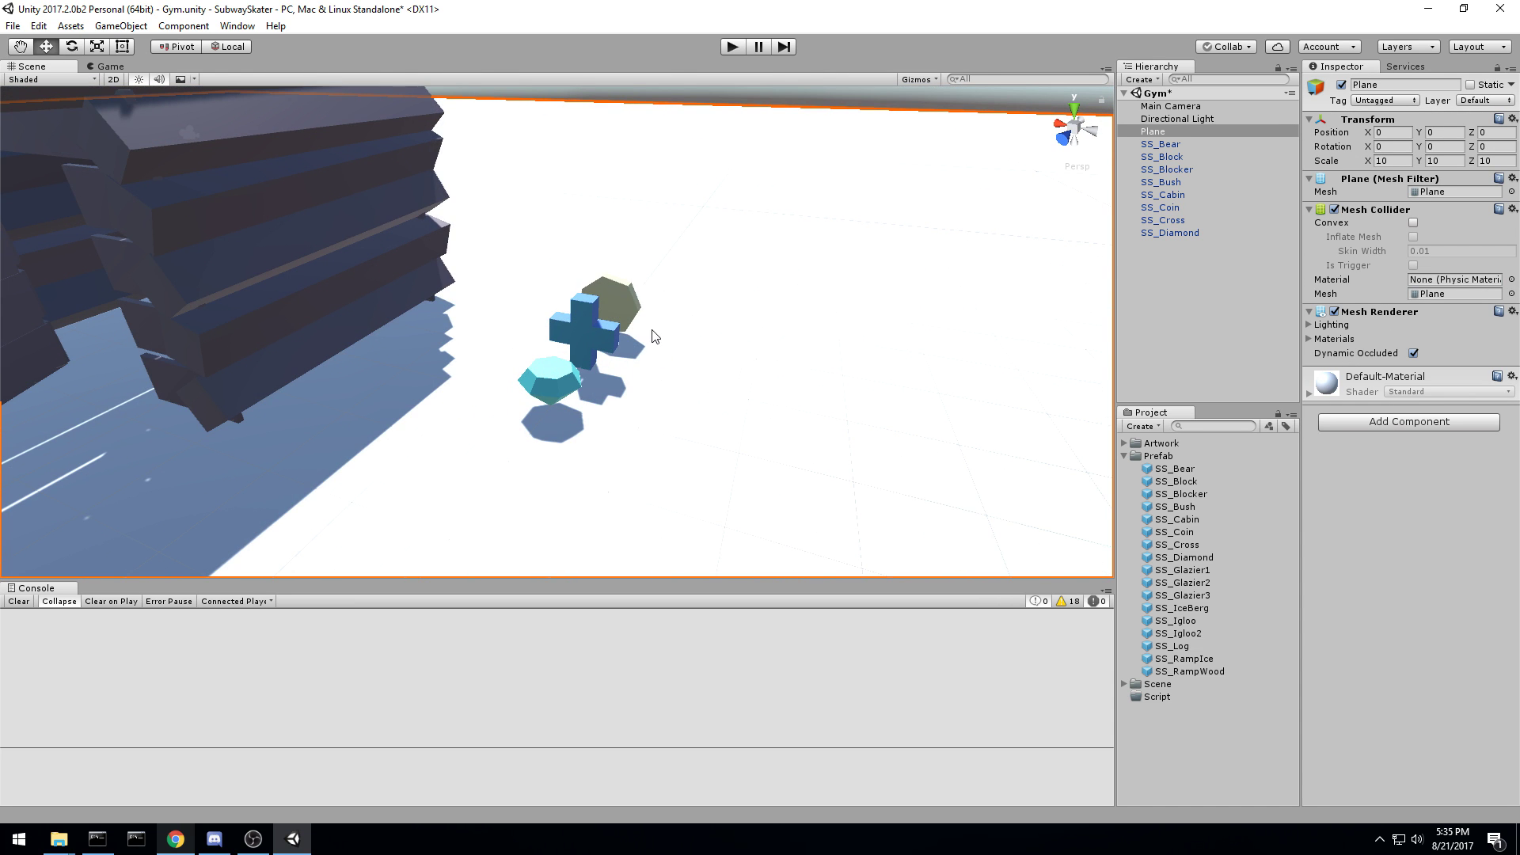
pyautogui.moveTo(654, 336); pyautogui.dragTo(626, 331, button='right')
pyautogui.moveTo(646, 383); pyautogui.dragTo(698, 401, button='right')
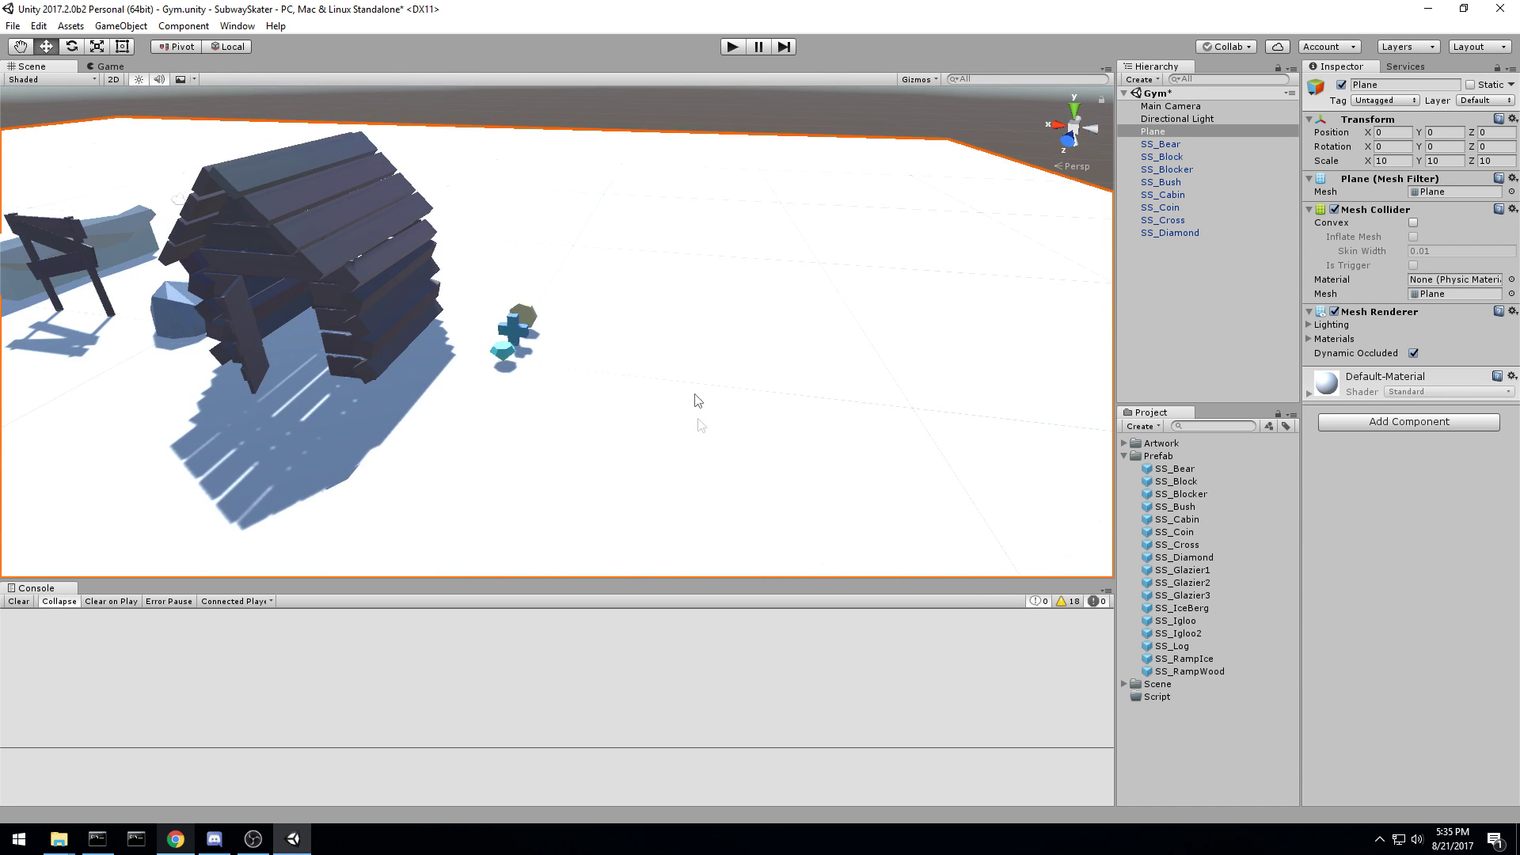
# Step: Add the SS_Glazier1 prefab to the scene and try scaling it up uniformly to about 15.3
pyautogui.click(1207, 557)
pyautogui.click(1206, 570)
pyautogui.moveTo(1206, 570); pyautogui.dragTo(1202, 326)
pyautogui.scroll(-10, 742, 287)
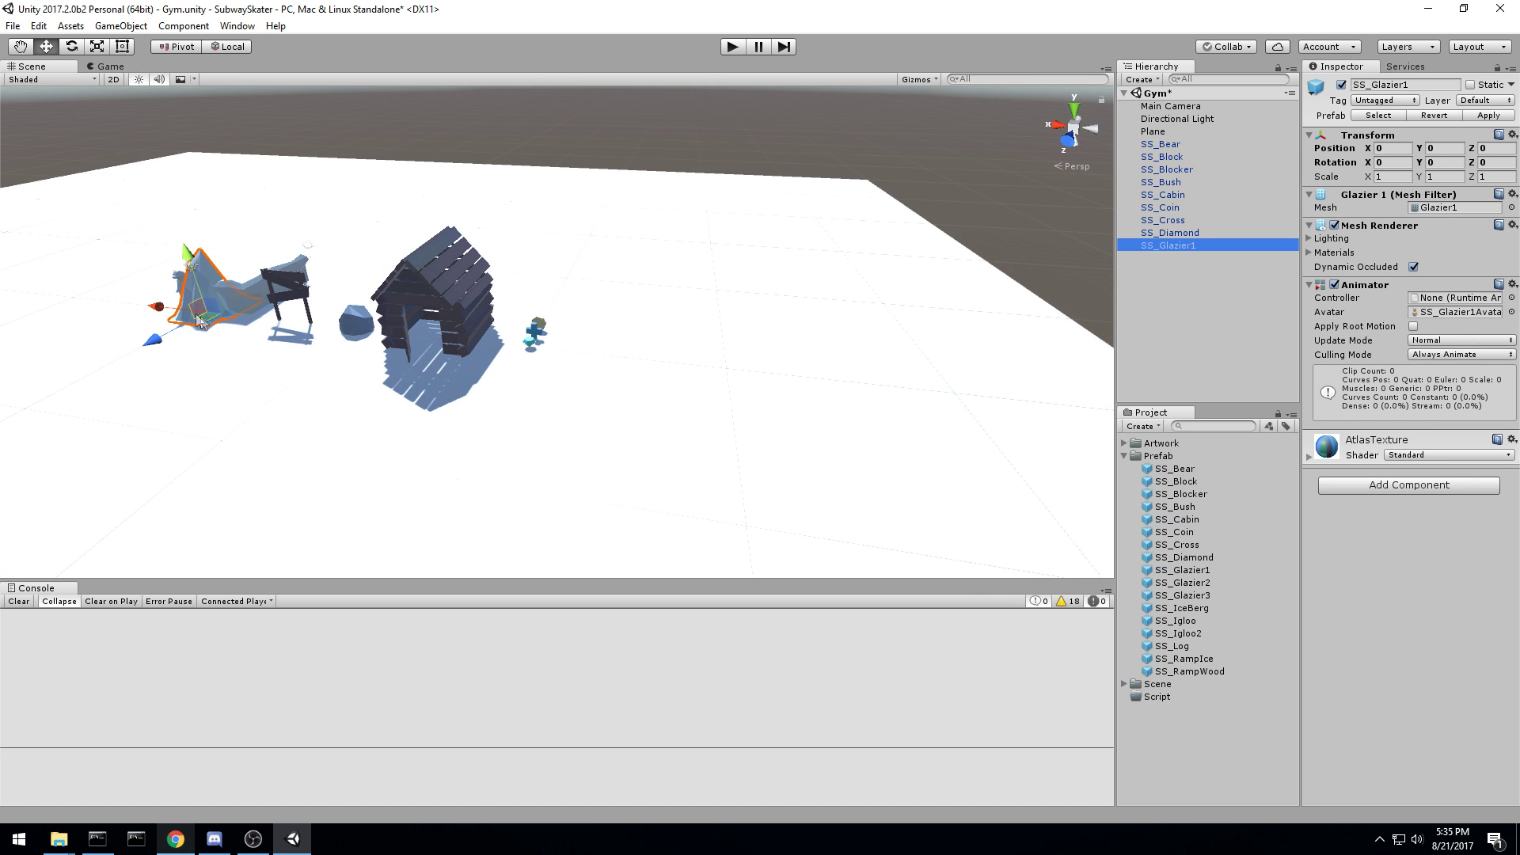
pyautogui.moveTo(364, 296); pyautogui.dragTo(328, 845)
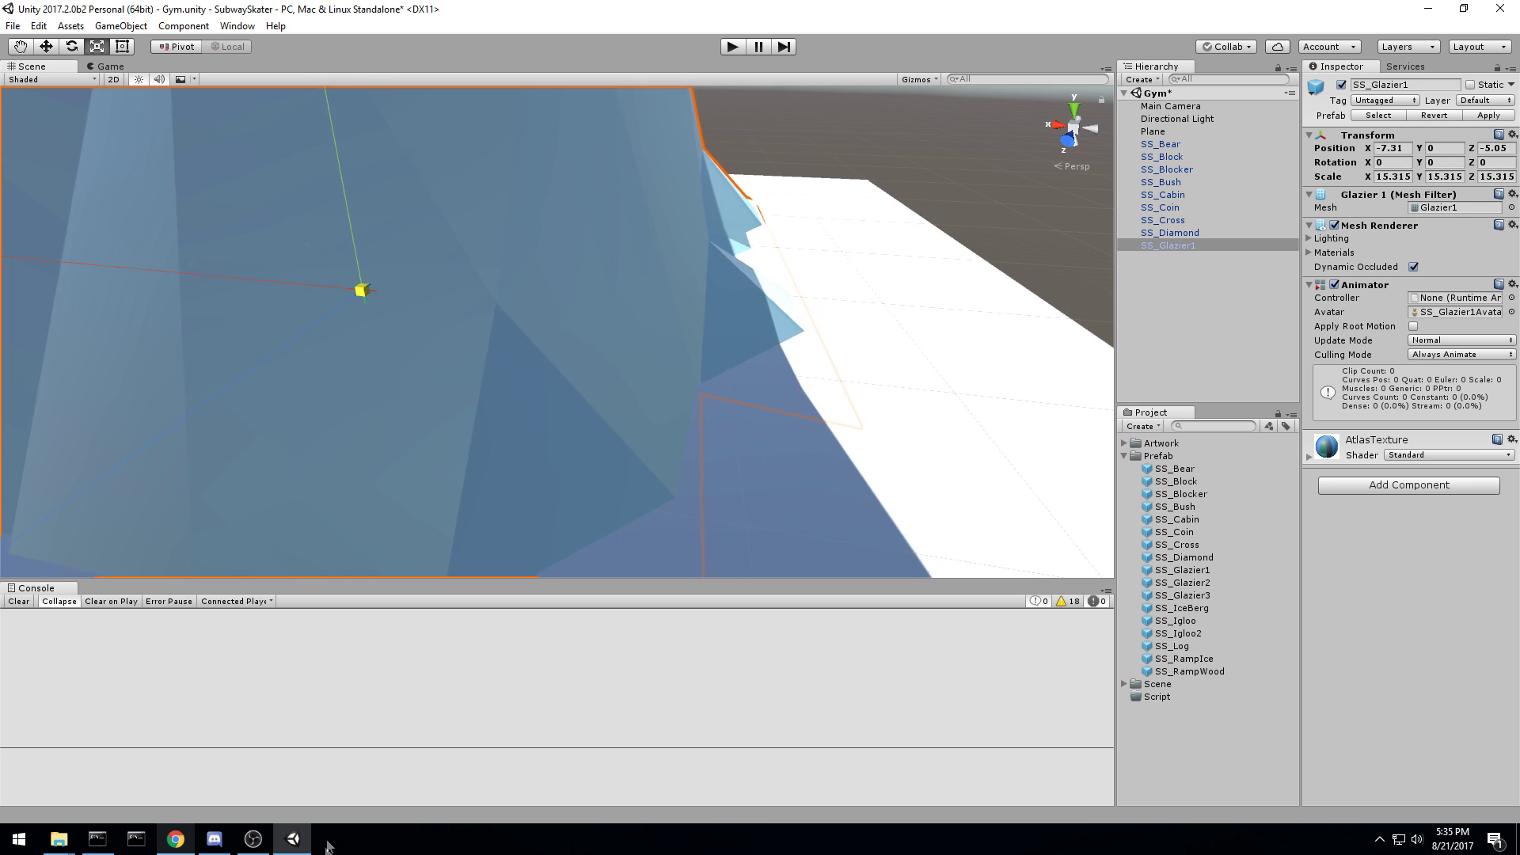
# Step: Try the glacier behind the row at Z -16.1, Y -1 and a scale of about 7.83, and delete it
pyautogui.scroll(-5, 421, 370)
pyautogui.moveTo(453, 311); pyautogui.dragTo(482, 238)
pyautogui.moveTo(468, 170); pyautogui.dragTo(468, 226)
pyautogui.press('r')
pyautogui.moveTo(472, 287); pyautogui.dragTo(774, 358)
pyautogui.press('w')
pyautogui.moveTo(774, 358); pyautogui.dragTo(847, 379, button='right')
pyautogui.keyDown('alt'); pyautogui.moveTo(417, 397); pyautogui.dragTo(622, 377); pyautogui.keyUp('alt')
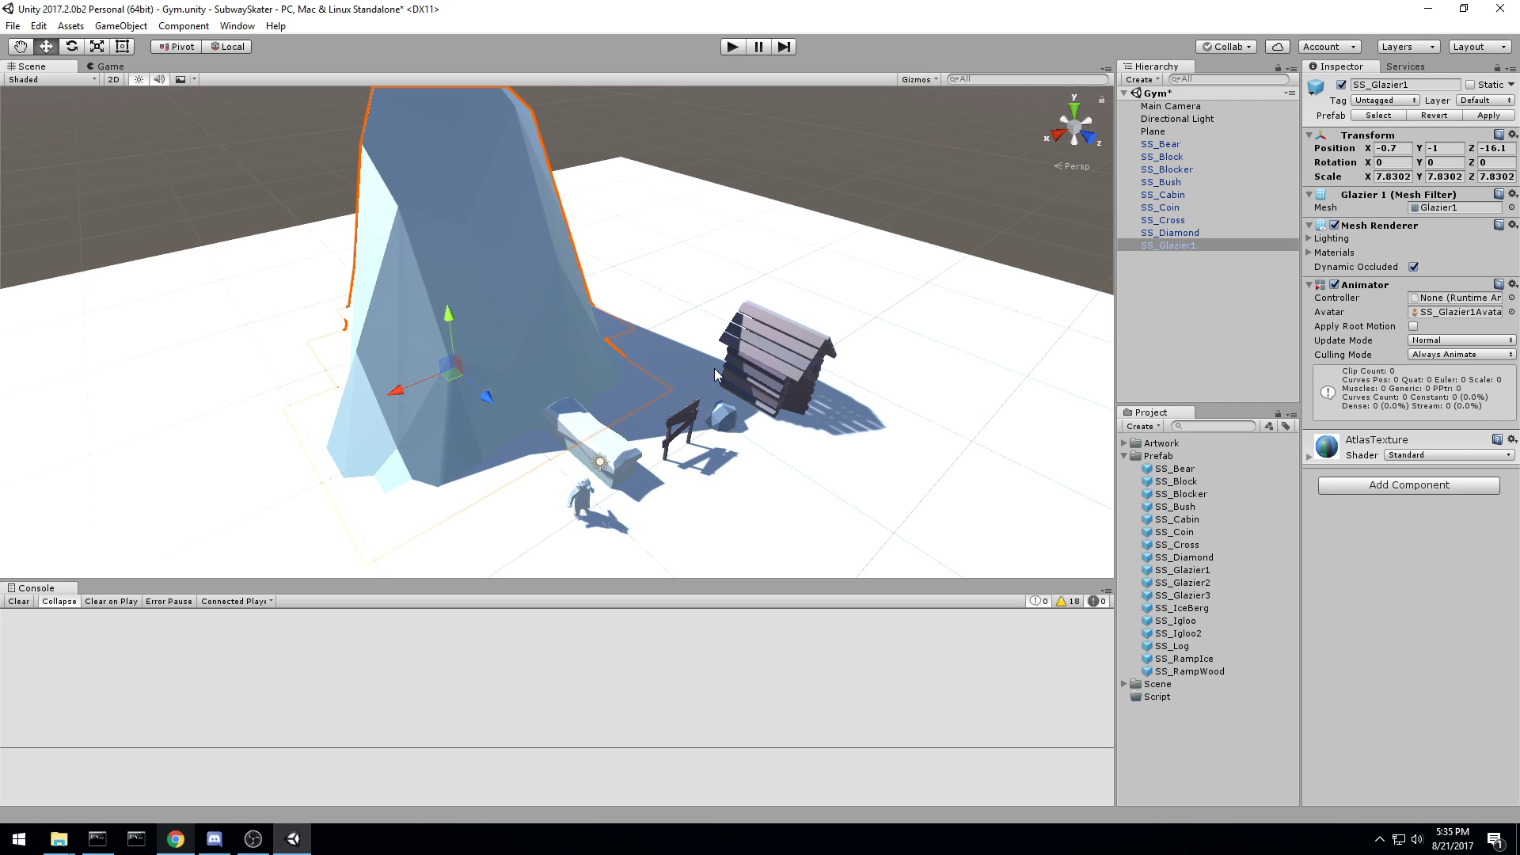
pyautogui.press('Delete')
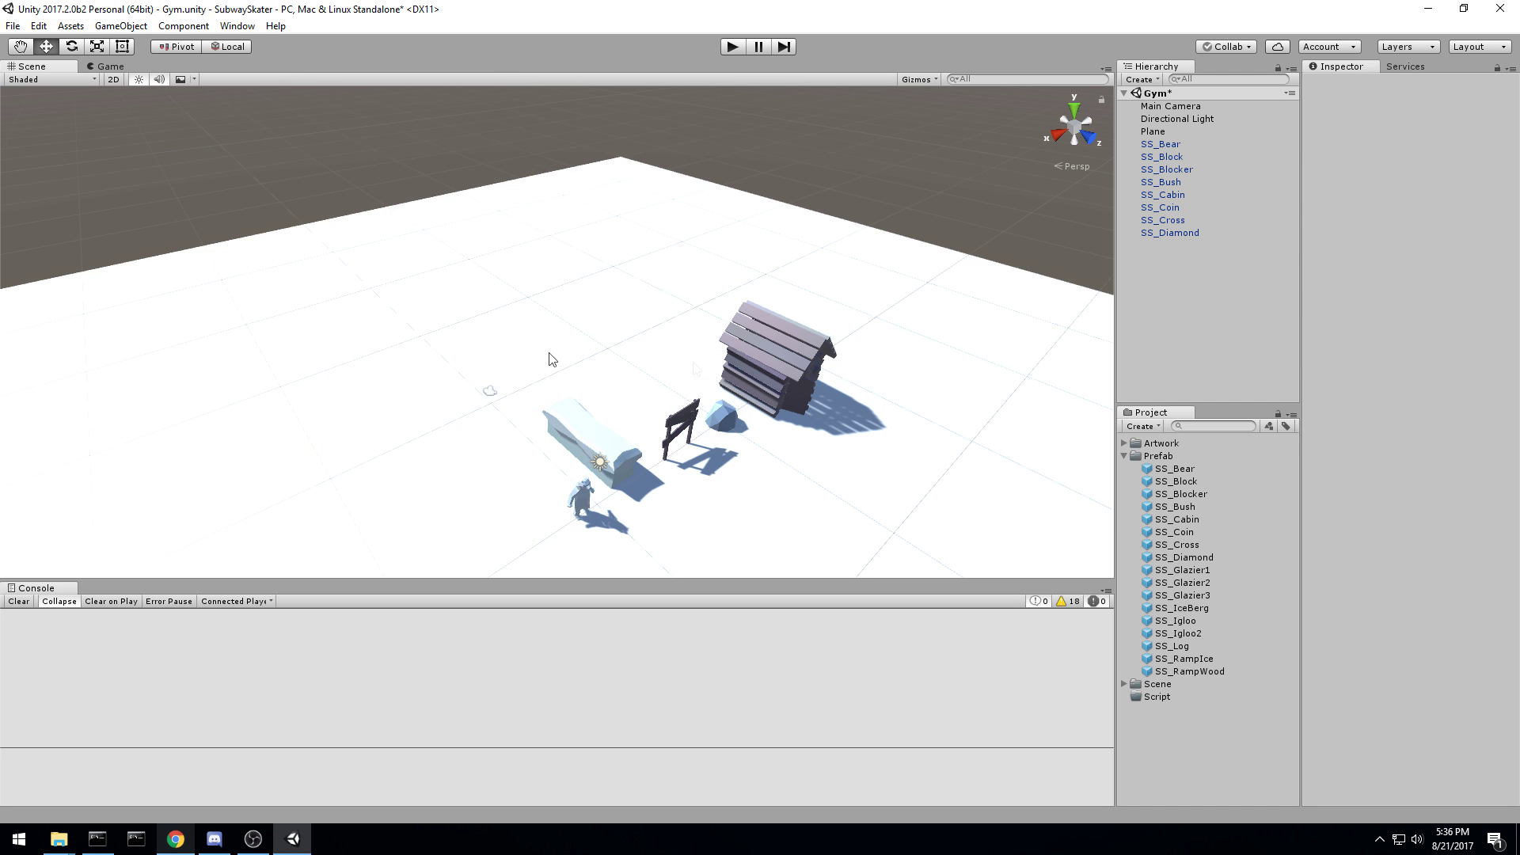
# Step: Try the SS_IceBerg prefab in the scene beyond the cabin and remove it
pyautogui.keyDown('alt'); pyautogui.moveTo(799, 475); pyautogui.dragTo(910, 479); pyautogui.keyUp('alt')
pyautogui.moveTo(1182, 608); pyautogui.dragTo(634, 325)
pyautogui.scroll(3, 986, 436)
pyautogui.moveTo(1237, 579); pyautogui.dragTo(986, 388)
pyautogui.moveTo(1204, 598); pyautogui.dragTo(938, 416)
pyautogui.moveTo(938, 407); pyautogui.dragTo(857, 394, button='middle')
pyautogui.hotkey('ctrl', 'z')
pyautogui.press('Delete')
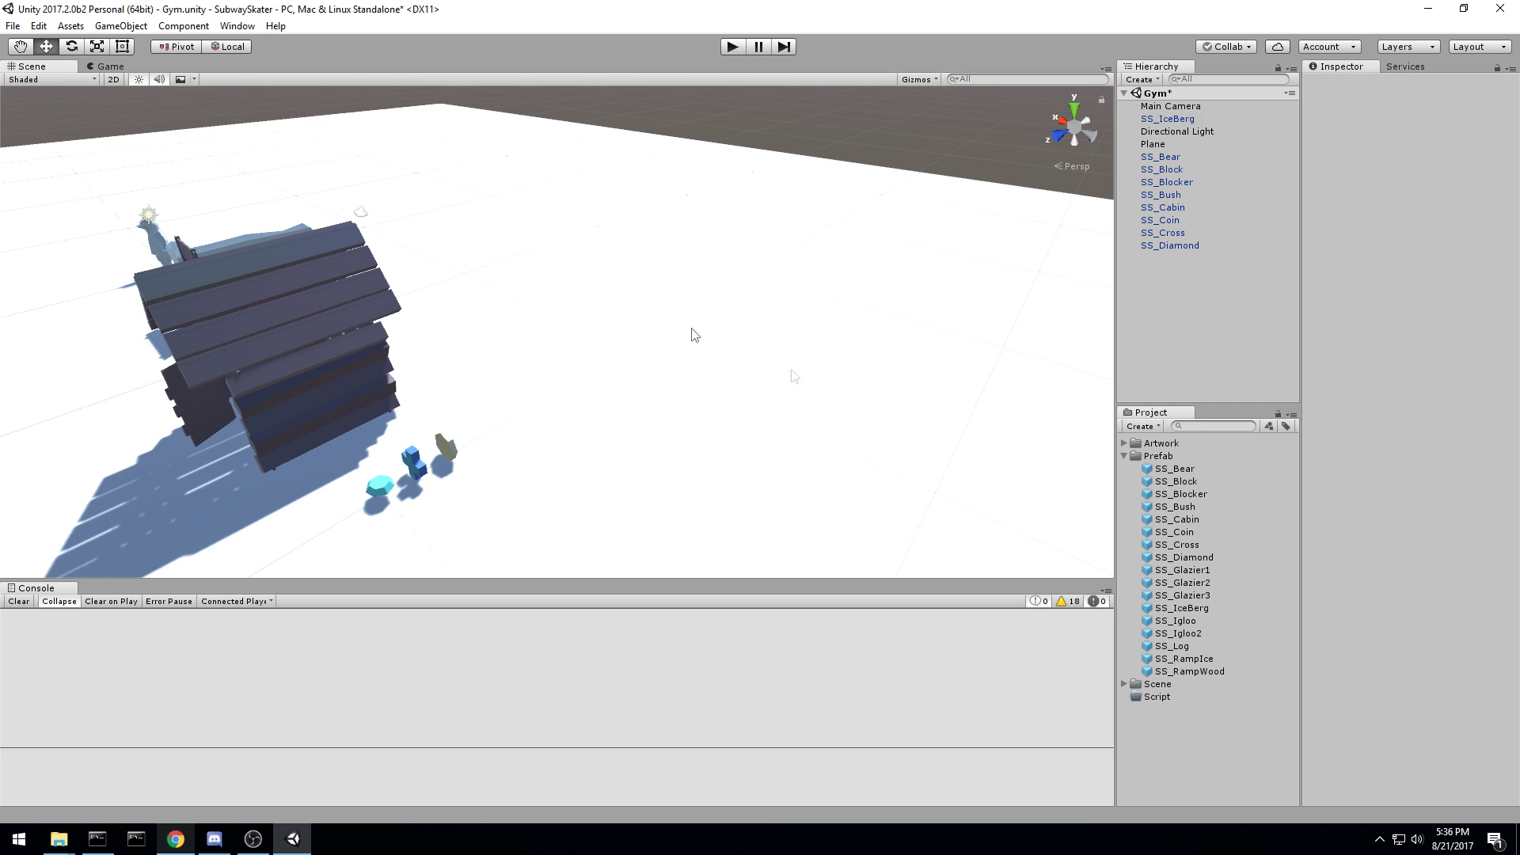
# Step: Try the SS_Igloo and SS_Igloo2 prefabs in the scene near the cabin, deleting each one
pyautogui.click(1180, 621)
pyautogui.moveTo(1180, 621); pyautogui.dragTo(547, 407)
pyautogui.press('f')
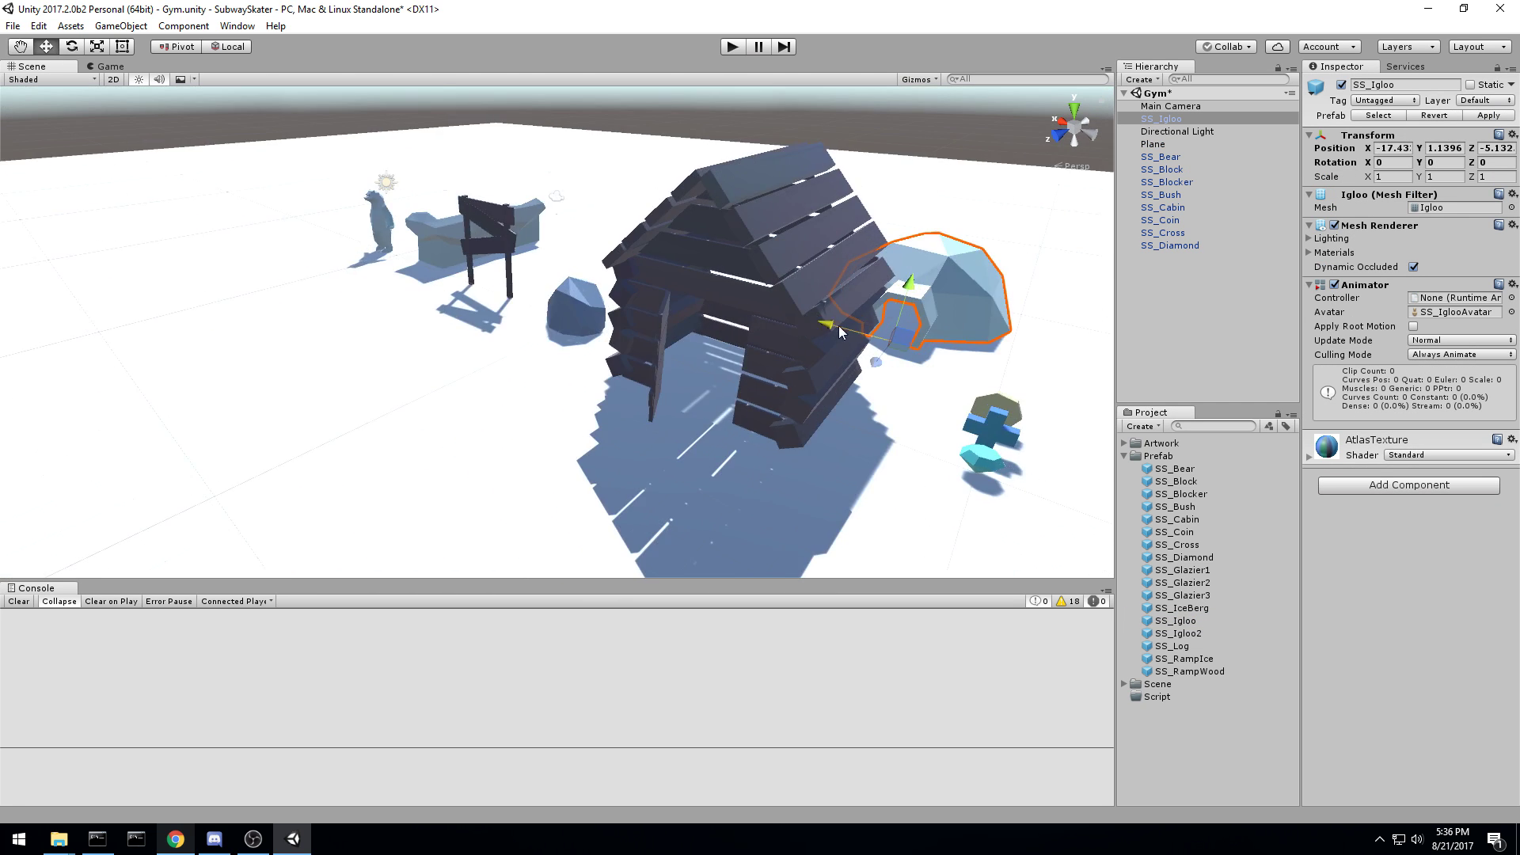
pyautogui.keyDown('alt'); pyautogui.moveTo(659, 366); pyautogui.dragTo(701, 317); pyautogui.keyUp('alt')
pyautogui.moveTo(701, 317); pyautogui.dragTo(479, 419, button='middle')
pyautogui.press('Delete')
pyautogui.moveTo(1180, 634); pyautogui.dragTo(572, 350)
pyautogui.press('Delete')
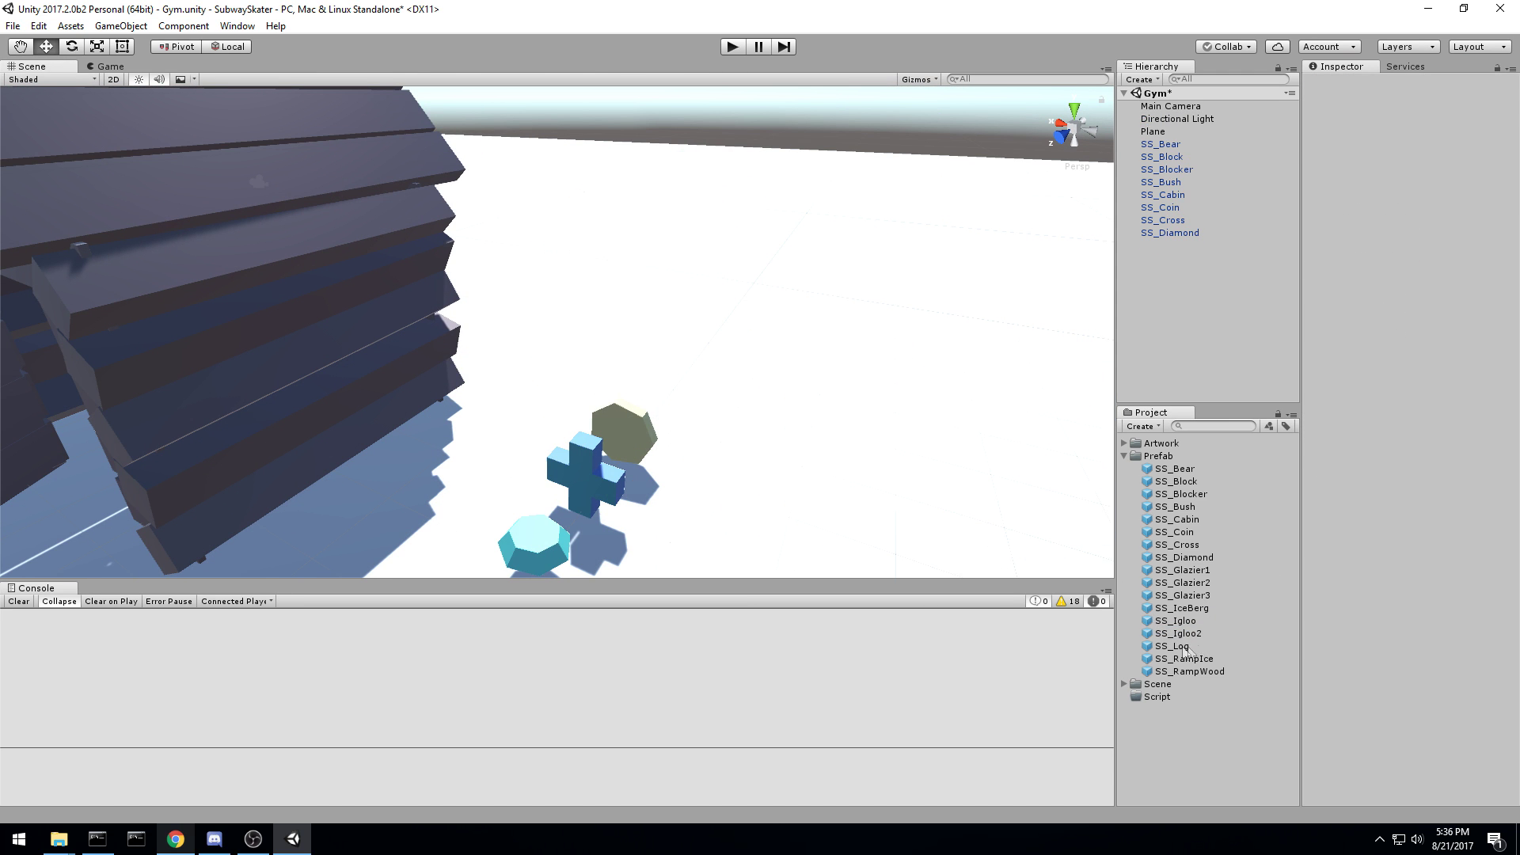
# Step: Add the SS_Log prefab to the scene and try it beside the block, at X -2.15 and Z -0.1
pyautogui.click(1184, 647)
pyautogui.moveTo(1184, 646); pyautogui.dragTo(816, 453)
pyautogui.scroll(-5, 851, 380)
pyautogui.moveTo(858, 364); pyautogui.dragTo(998, 440, button='middle')
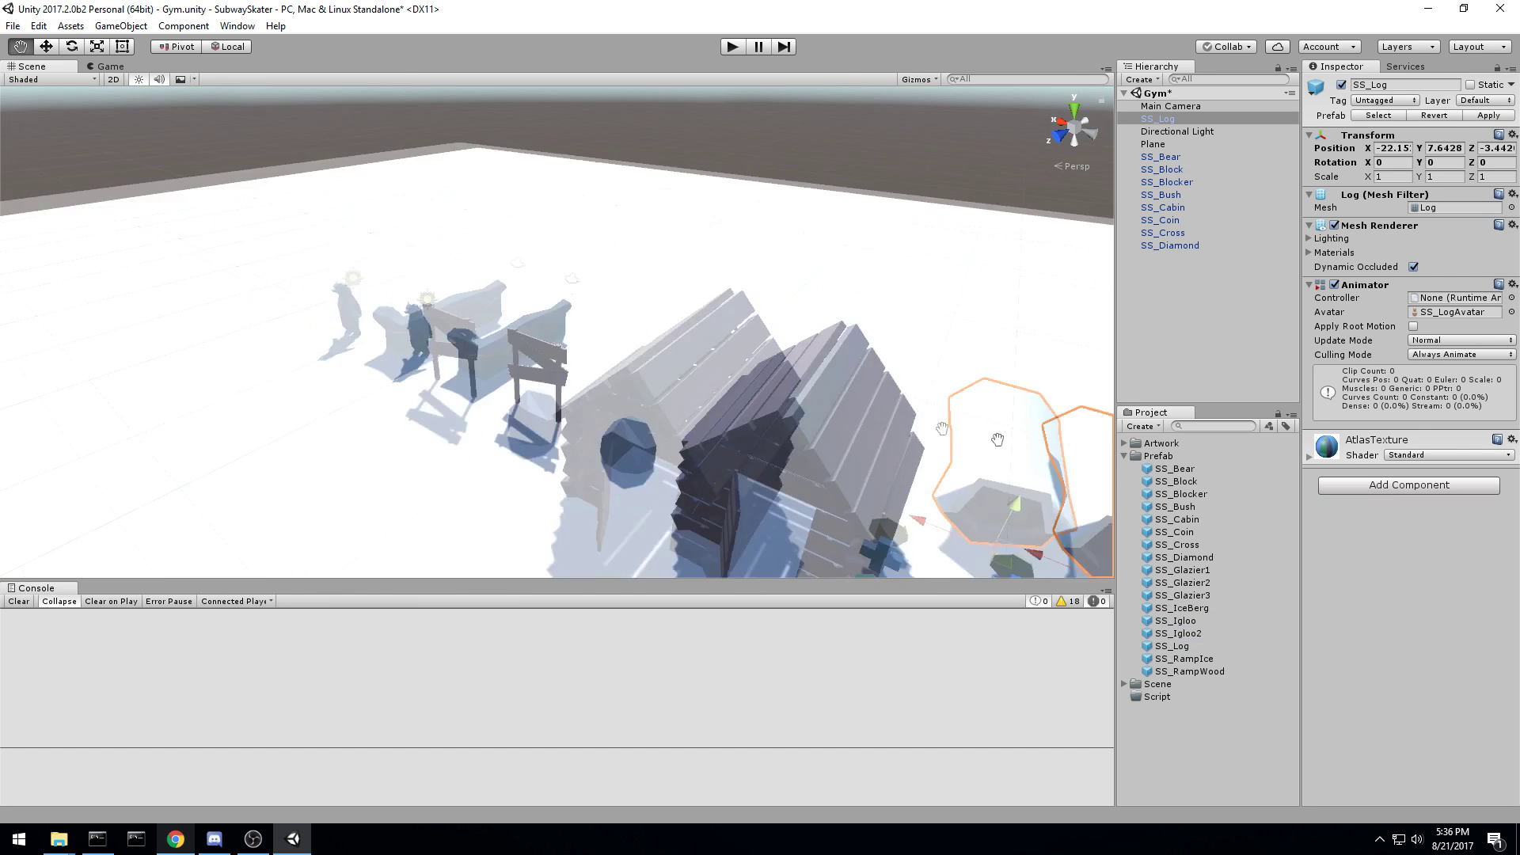
pyautogui.keyDown('alt'); pyautogui.moveTo(800, 368); pyautogui.dragTo(978, 422); pyautogui.keyUp('alt')
pyautogui.moveTo(791, 355); pyautogui.dragTo(247, 389)
pyautogui.moveTo(249, 388); pyautogui.dragTo(582, 316, button='middle')
pyautogui.scroll(6, 602, 269)
pyautogui.moveTo(614, 182); pyautogui.dragTo(638, 365, button='middle')
pyautogui.scroll(-6, 637, 363)
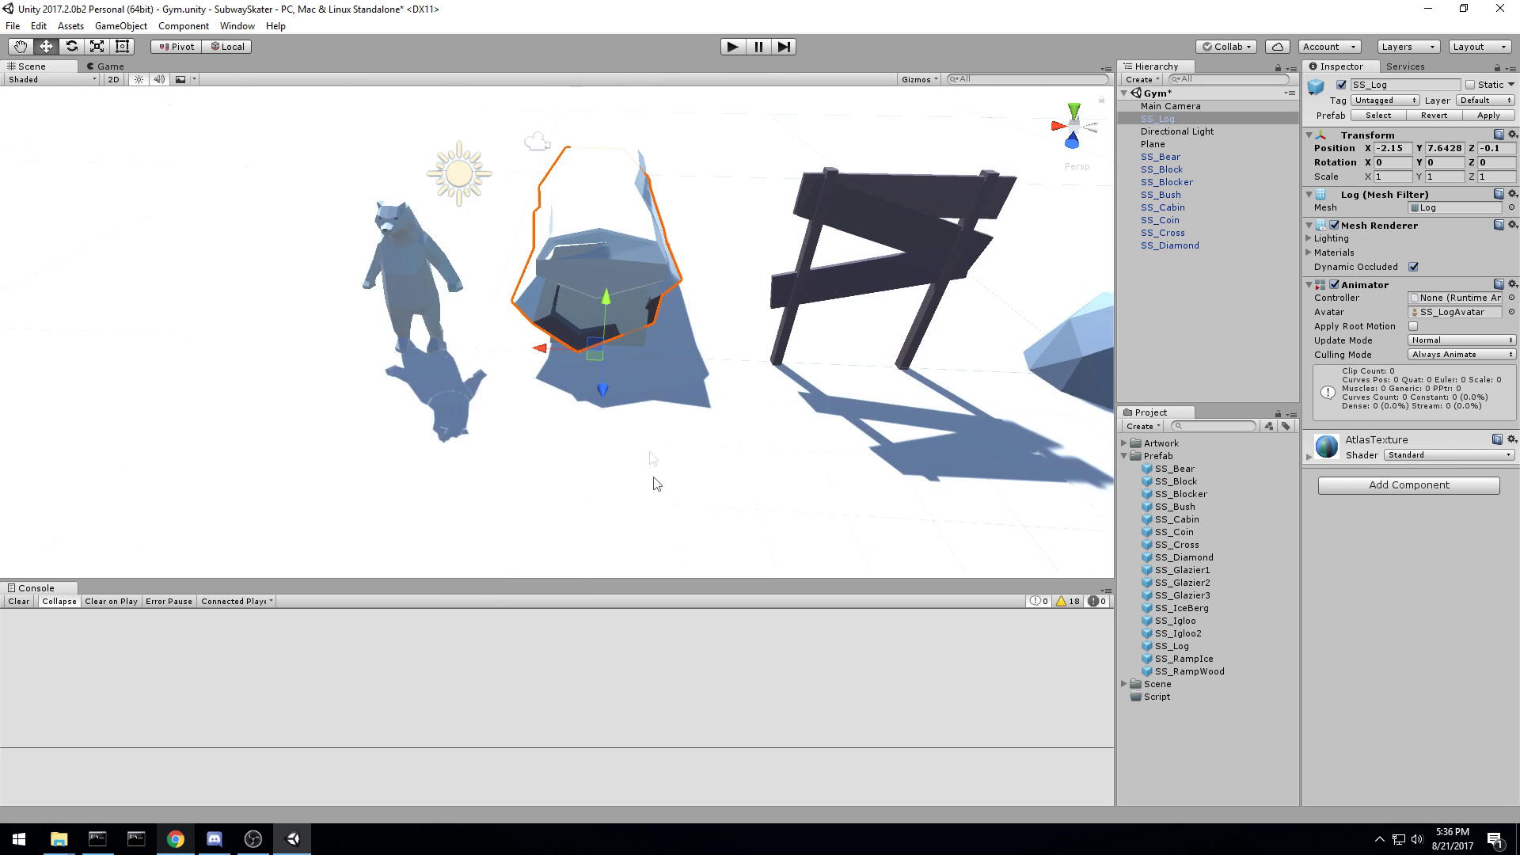
# Step: Compare the log with the block from several angles and delete the log from the scene
pyautogui.moveTo(543, 394)
pyautogui.mouseDown()
pyautogui.moveTo(626, 443)
pyautogui.moveTo(583, 442)
pyautogui.moveTo(542, 366)
pyautogui.mouseUp()
pyautogui.moveTo(542, 366); pyautogui.dragTo(712, 321, button='right')
pyautogui.press('a')
pyautogui.press('w')
pyautogui.scroll(-5, 617, 346)
pyautogui.keyDown('alt'); pyautogui.moveTo(625, 346); pyautogui.dragTo(595, 369); pyautogui.keyUp('alt')
pyautogui.press('Delete')
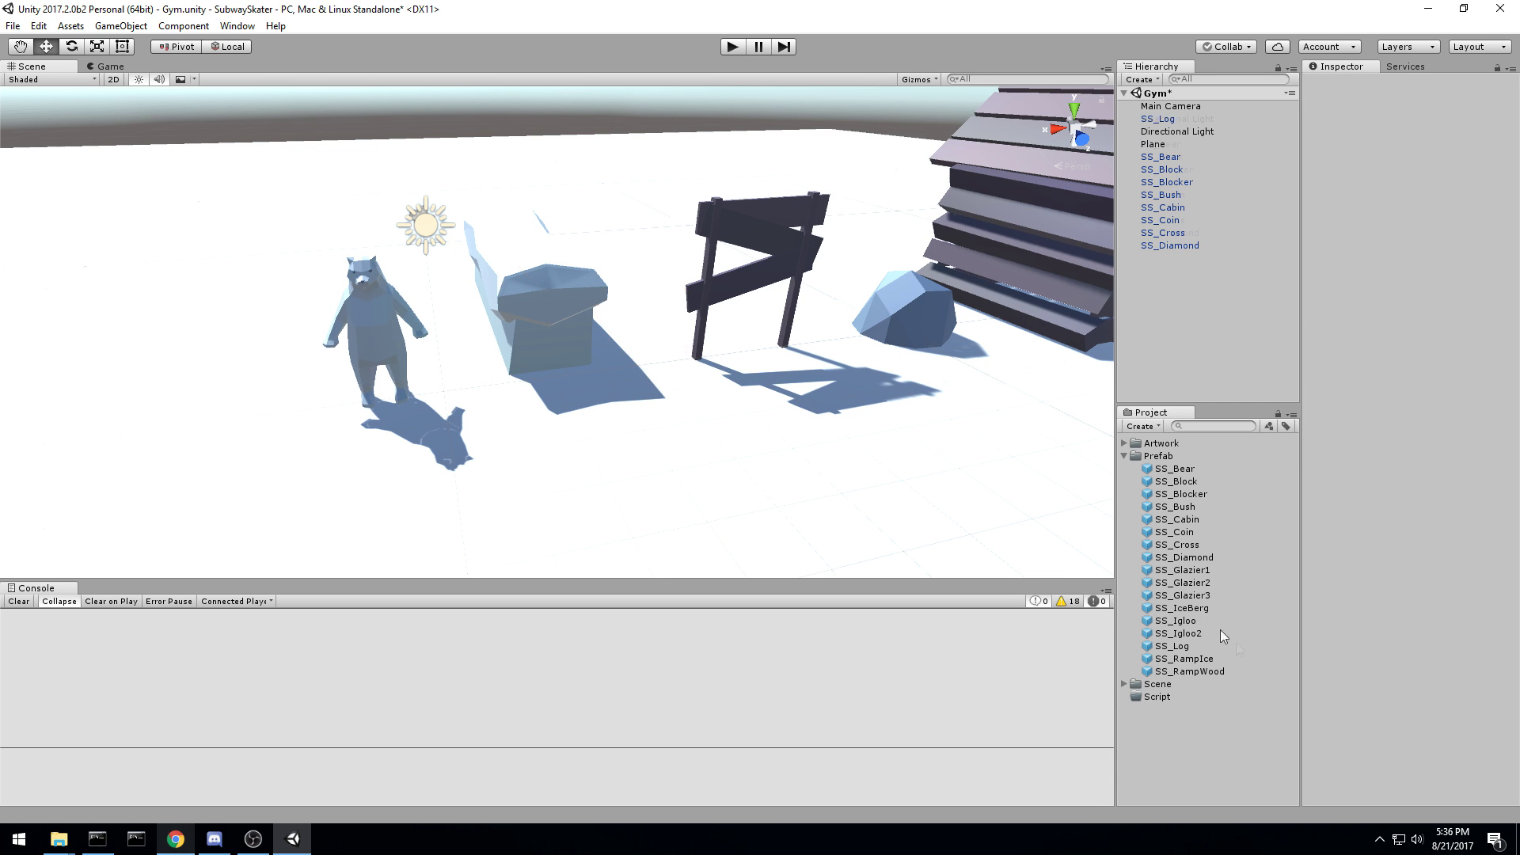
# Step: Add the SS_RampIce prefab to the scene in front of the block, at about X -2.2 and Z 1.9
pyautogui.moveTo(1185, 665); pyautogui.dragTo(597, 444)
pyautogui.keyDown('alt'); pyautogui.moveTo(602, 444); pyautogui.dragTo(1040, 501); pyautogui.keyUp('alt')
pyautogui.scroll(3, 730, 369)
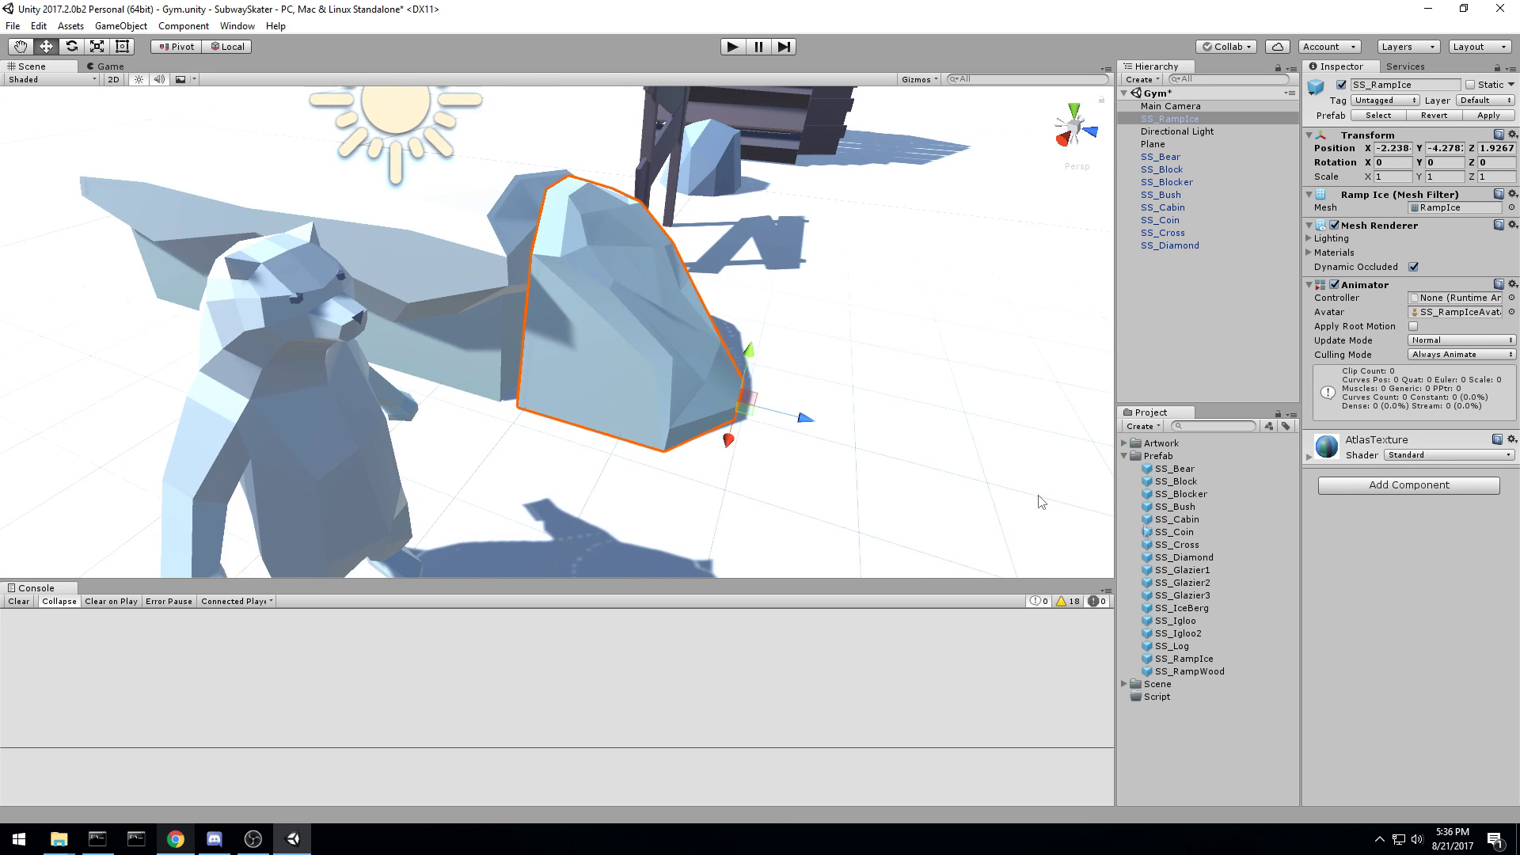
pyautogui.press('Delete')
pyautogui.moveTo(1192, 671); pyautogui.dragTo(752, 424)
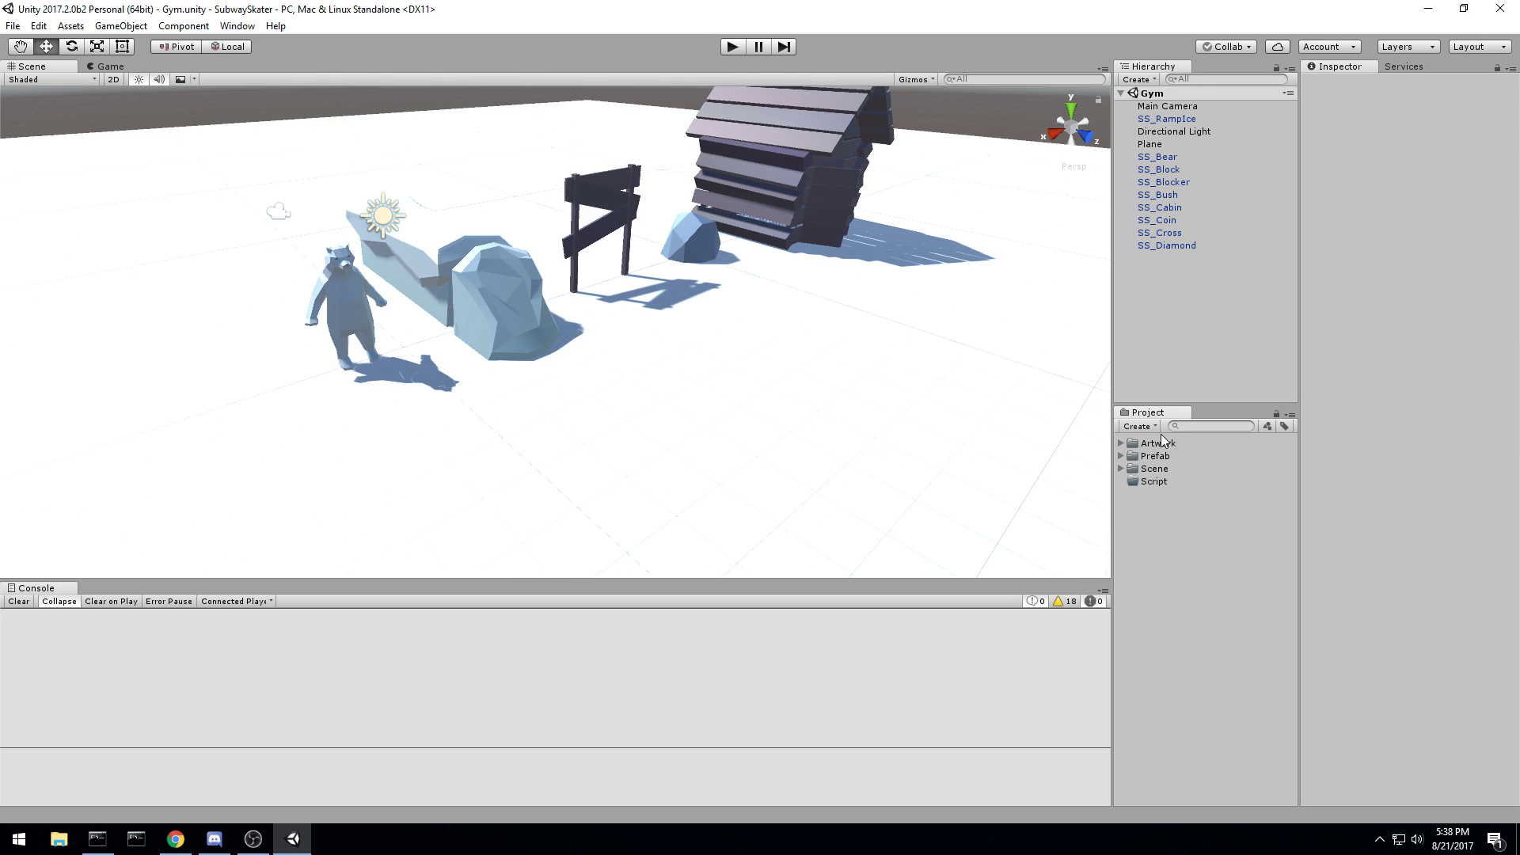
# Step: Find the SS_Pengu model in the Character folder under Artwork and inspect its preview
pyautogui.click(1158, 445)
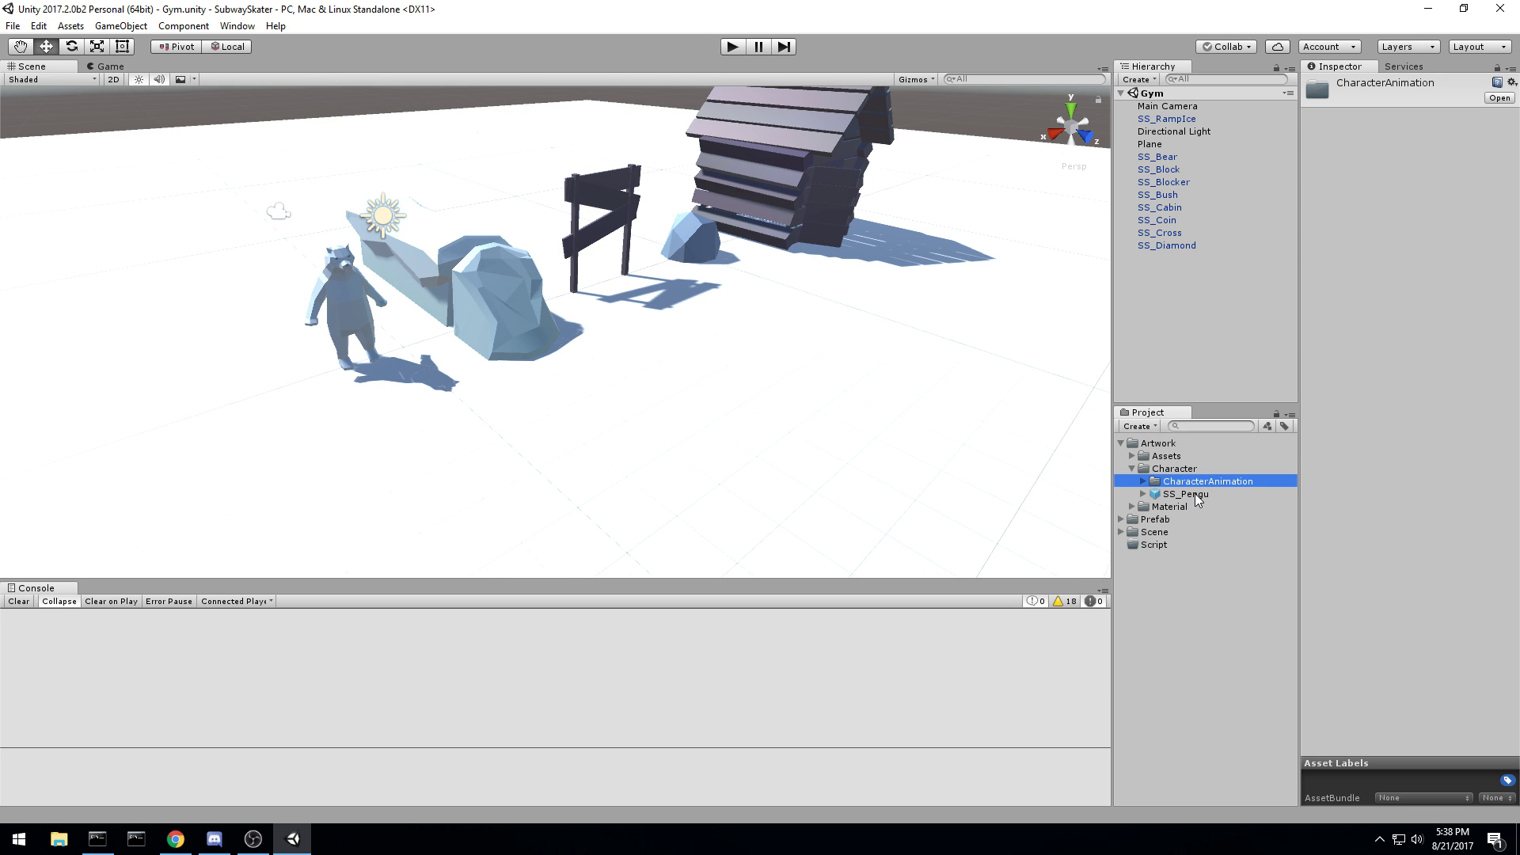
pyautogui.moveTo(715, 309); pyautogui.dragTo(533, 371, button='middle')
pyautogui.moveTo(924, 435); pyautogui.dragTo(855, 438, button='right')
pyautogui.moveTo(929, 440); pyautogui.dragTo(830, 385, button='middle')
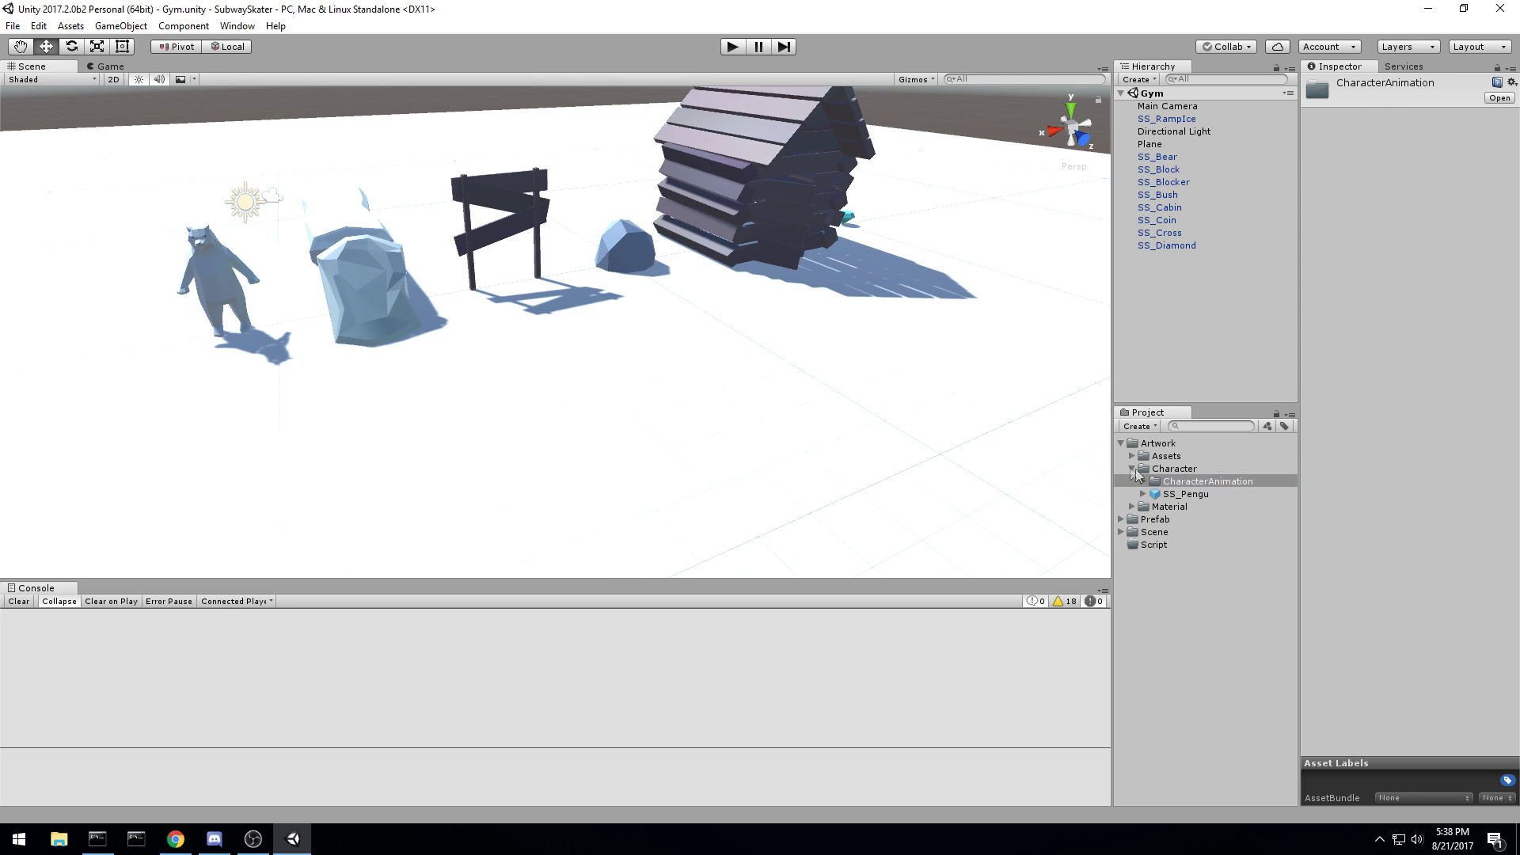
pyautogui.click(1187, 494)
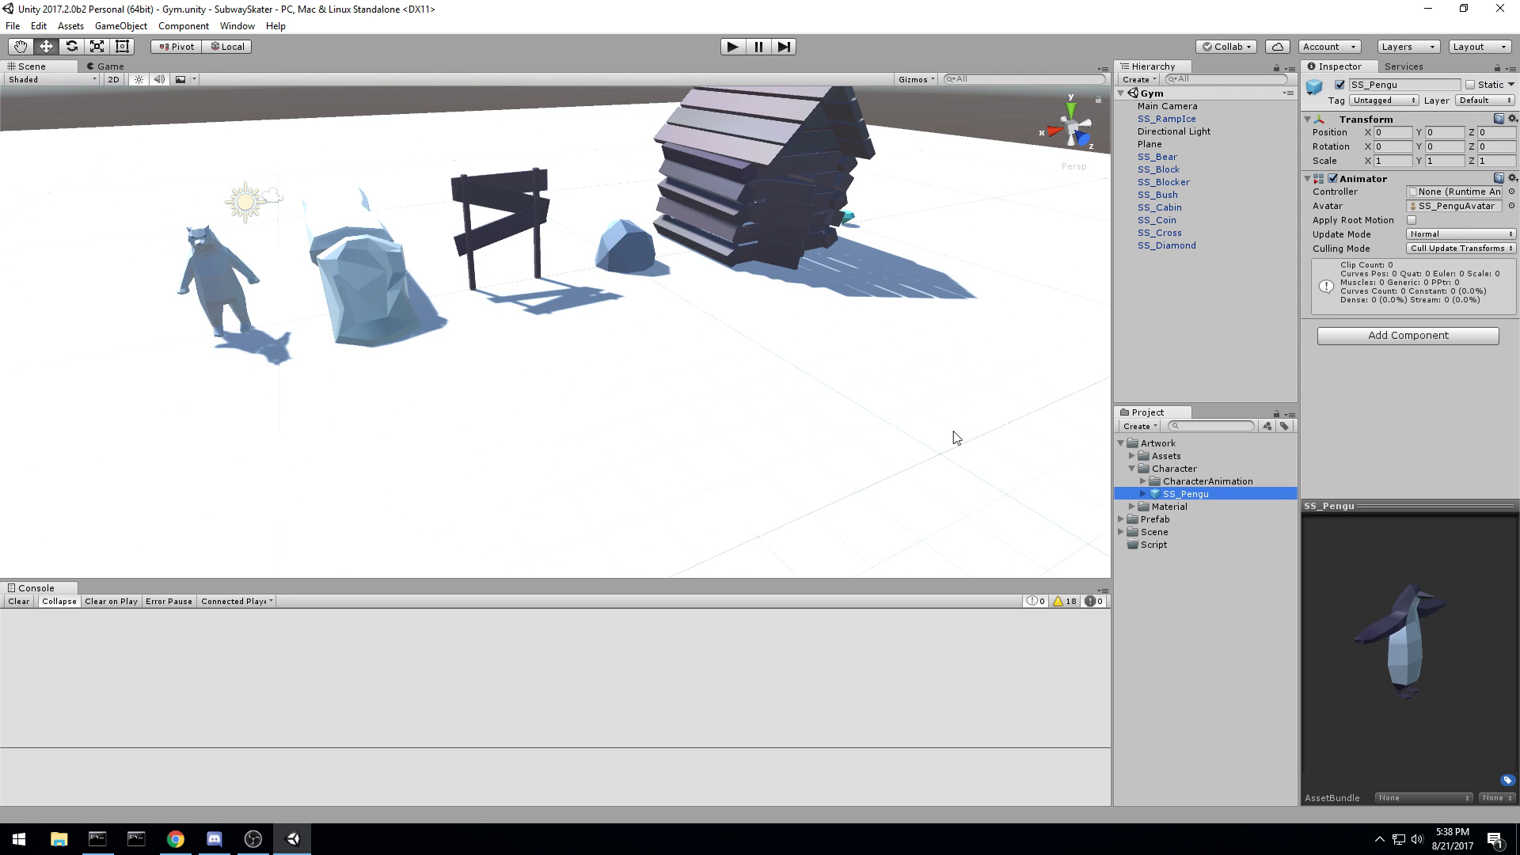
pyautogui.scroll(-1, 958, 438)
pyautogui.scroll(2, 956, 440)
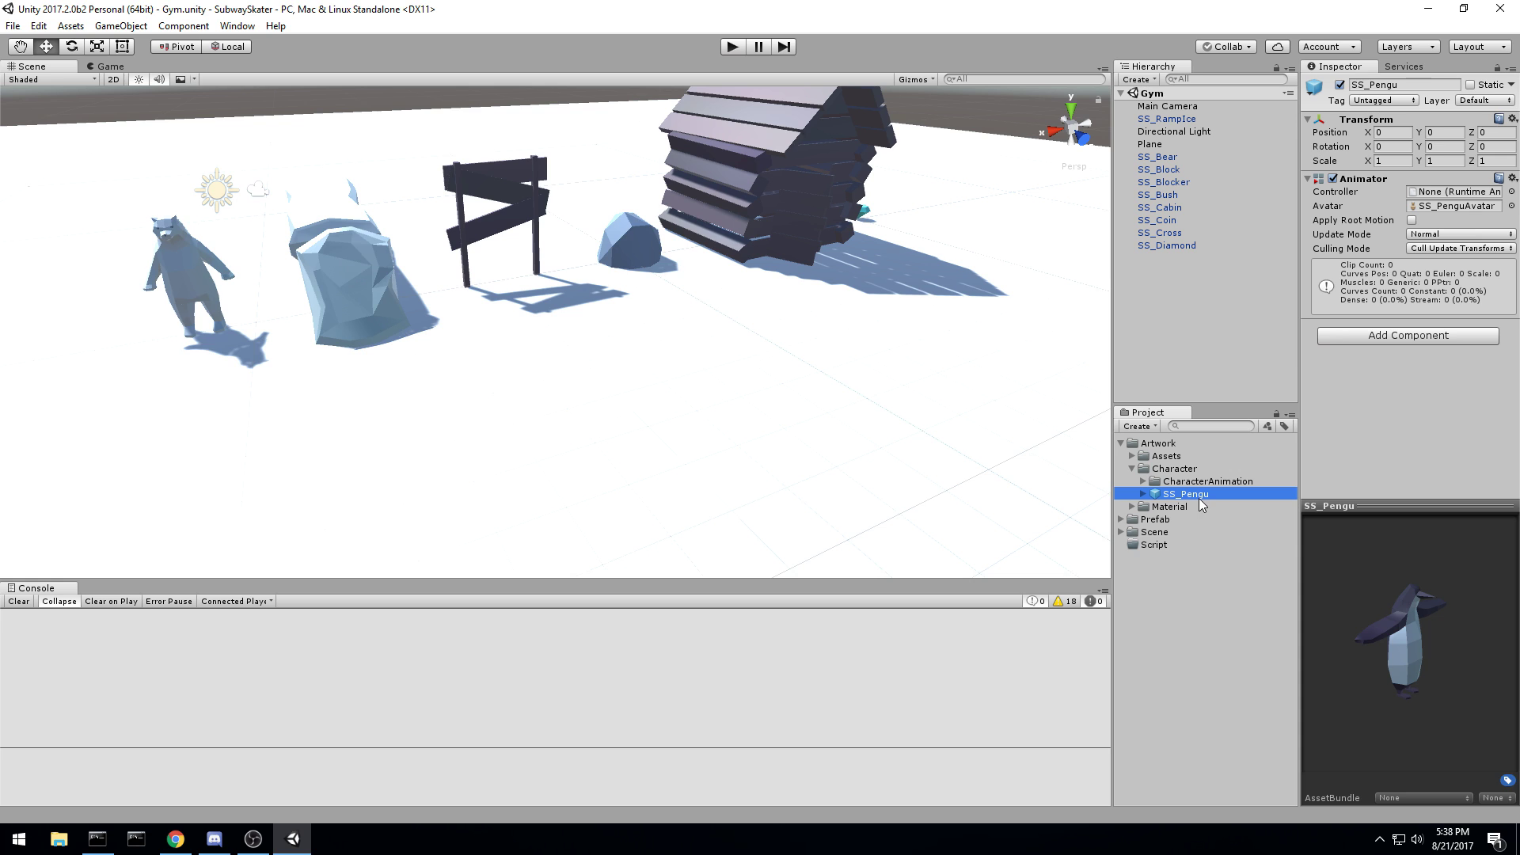
pyautogui.moveTo(915, 456); pyautogui.dragTo(909, 454, button='middle')
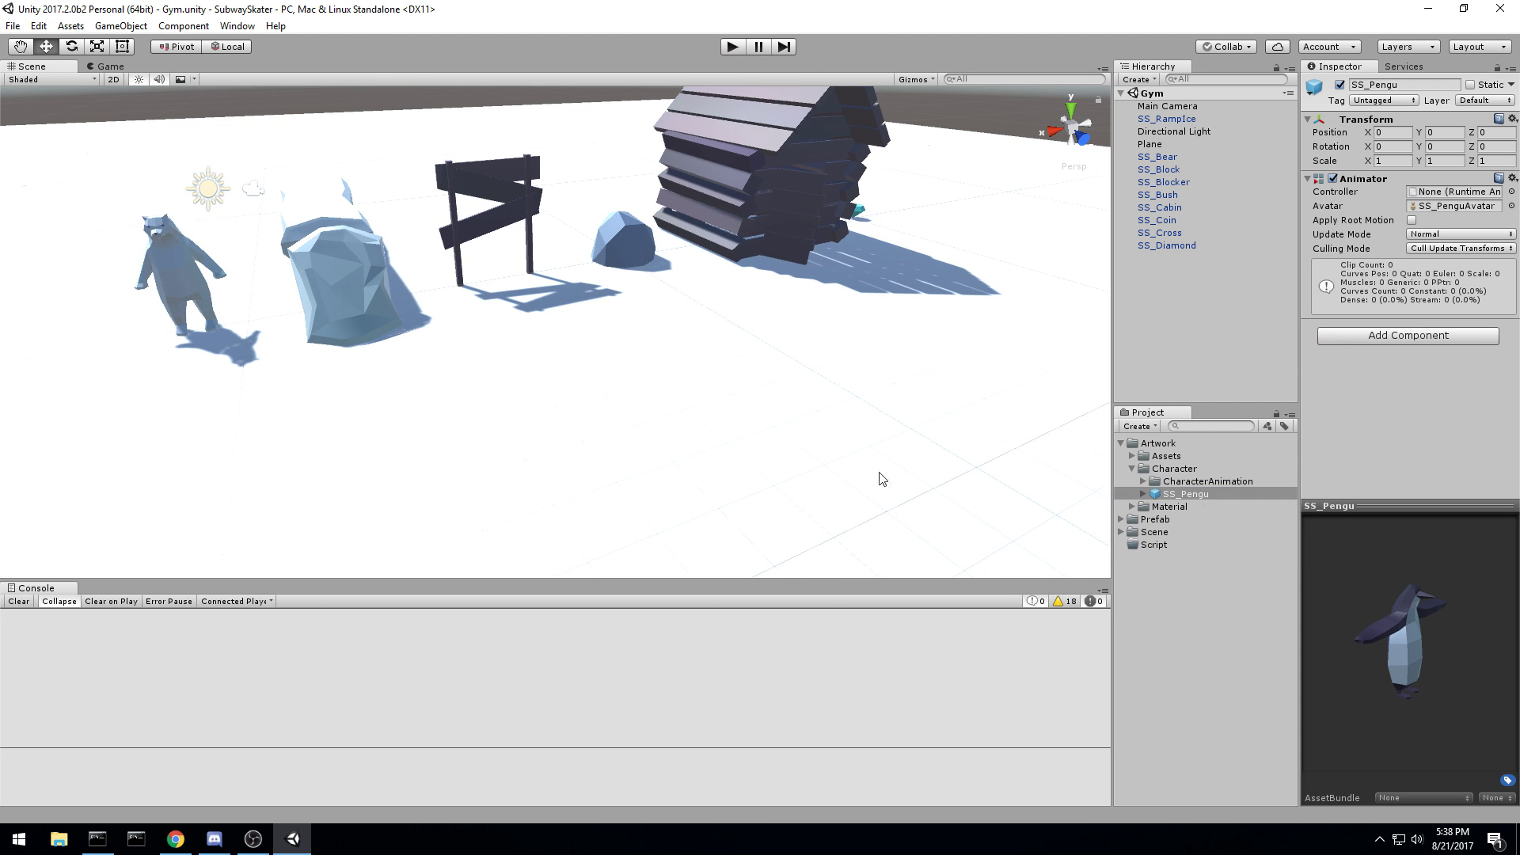
pyautogui.moveTo(885, 475); pyautogui.dragTo(882, 429, button='middle')
# Step: Add the SS_Pengu penguin to the scene and move it in front of the ice ramp, to Z 5
pyautogui.moveTo(1204, 497); pyautogui.dragTo(1198, 326)
pyautogui.moveTo(661, 305); pyautogui.dragTo(833, 319, button='middle')
pyautogui.scroll(3, 832, 319)
pyautogui.moveTo(396, 317); pyautogui.dragTo(523, 428)
pyautogui.press('f')
pyautogui.scroll(5, 554, 380)
pyautogui.scroll(7, 606, 362)
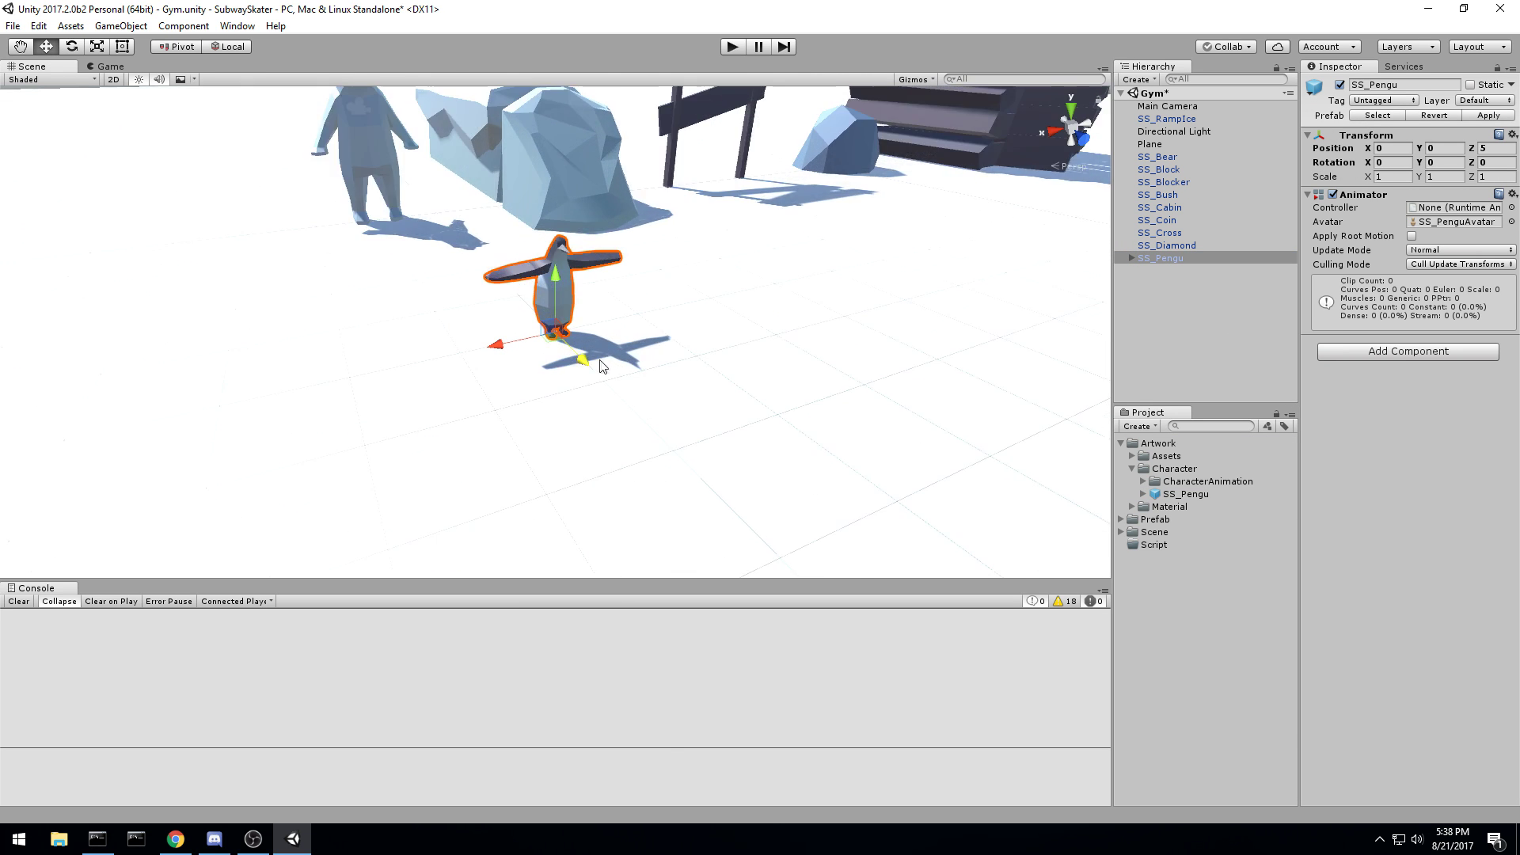
pyautogui.moveTo(716, 398); pyautogui.dragTo(681, 366, button='right')
pyautogui.scroll(5, 681, 366)
pyautogui.moveTo(812, 408); pyautogui.dragTo(621, 318, button='middle')
pyautogui.moveTo(681, 353); pyautogui.dragTo(569, 288, button='right')
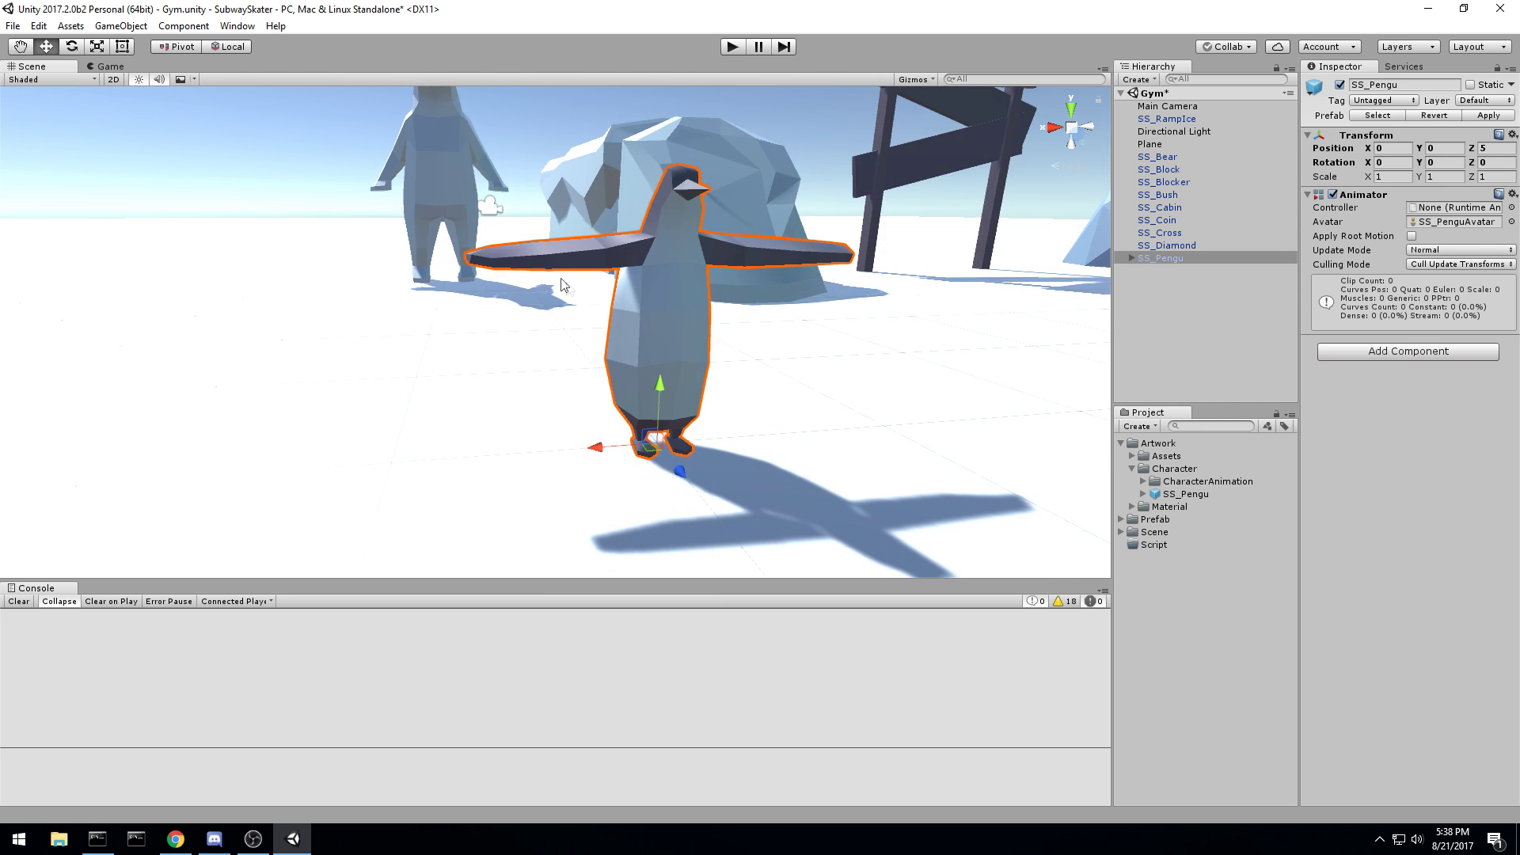
# Step: Move the penguin to X -2 and rotate it 180 degrees about Y to face the ice ramp
pyautogui.moveTo(569, 287); pyautogui.dragTo(528, 321, button='middle')
pyautogui.scroll(-8, 554, 332)
pyautogui.moveTo(678, 342); pyautogui.dragTo(609, 340, button='right')
pyautogui.moveTo(637, 398); pyautogui.dragTo(831, 398)
pyautogui.moveTo(951, 438); pyautogui.dragTo(505, 367)
pyautogui.keyDown('alt'); pyautogui.moveTo(674, 333); pyautogui.dragTo(954, 421); pyautogui.keyUp('alt')
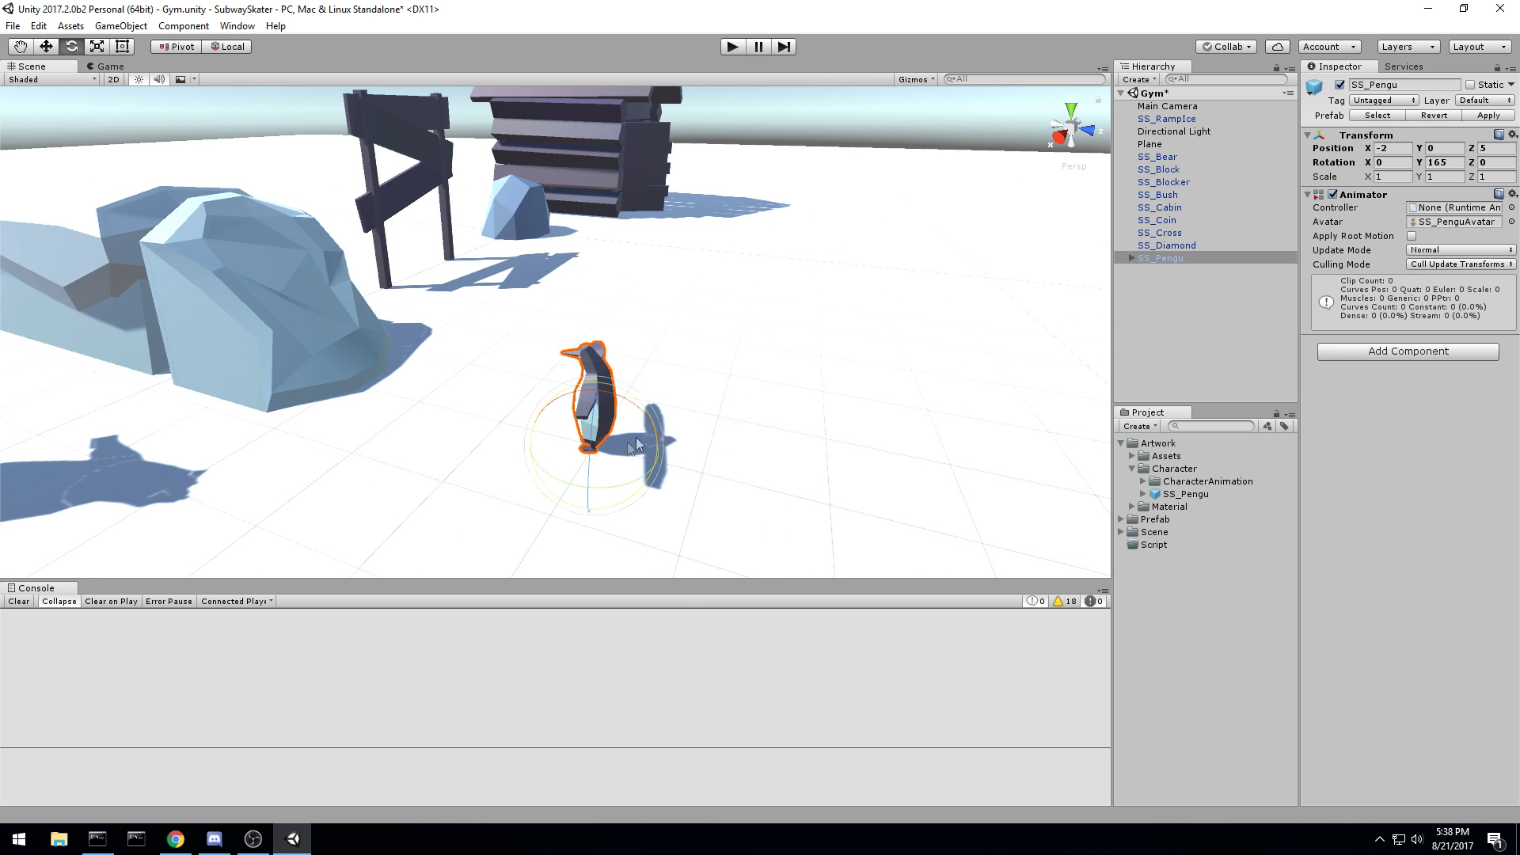
pyautogui.moveTo(560, 490); pyautogui.dragTo(545, 490)
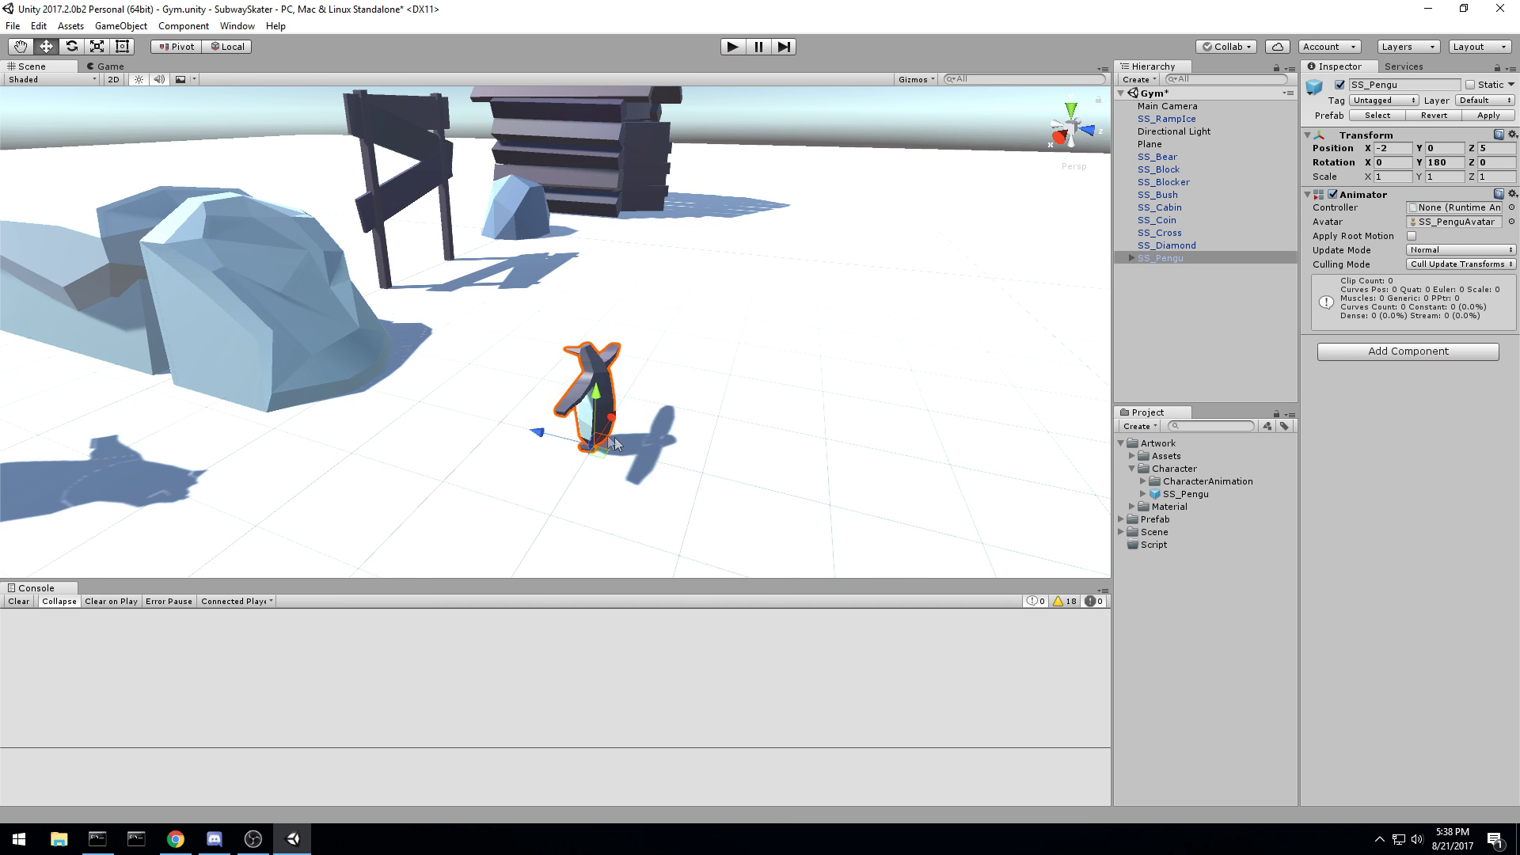
# Step: Undo a trial placement of the penguin on top of the ice ramp and move it away to Z 7.78
pyautogui.moveTo(550, 438); pyautogui.dragTo(543, 237)
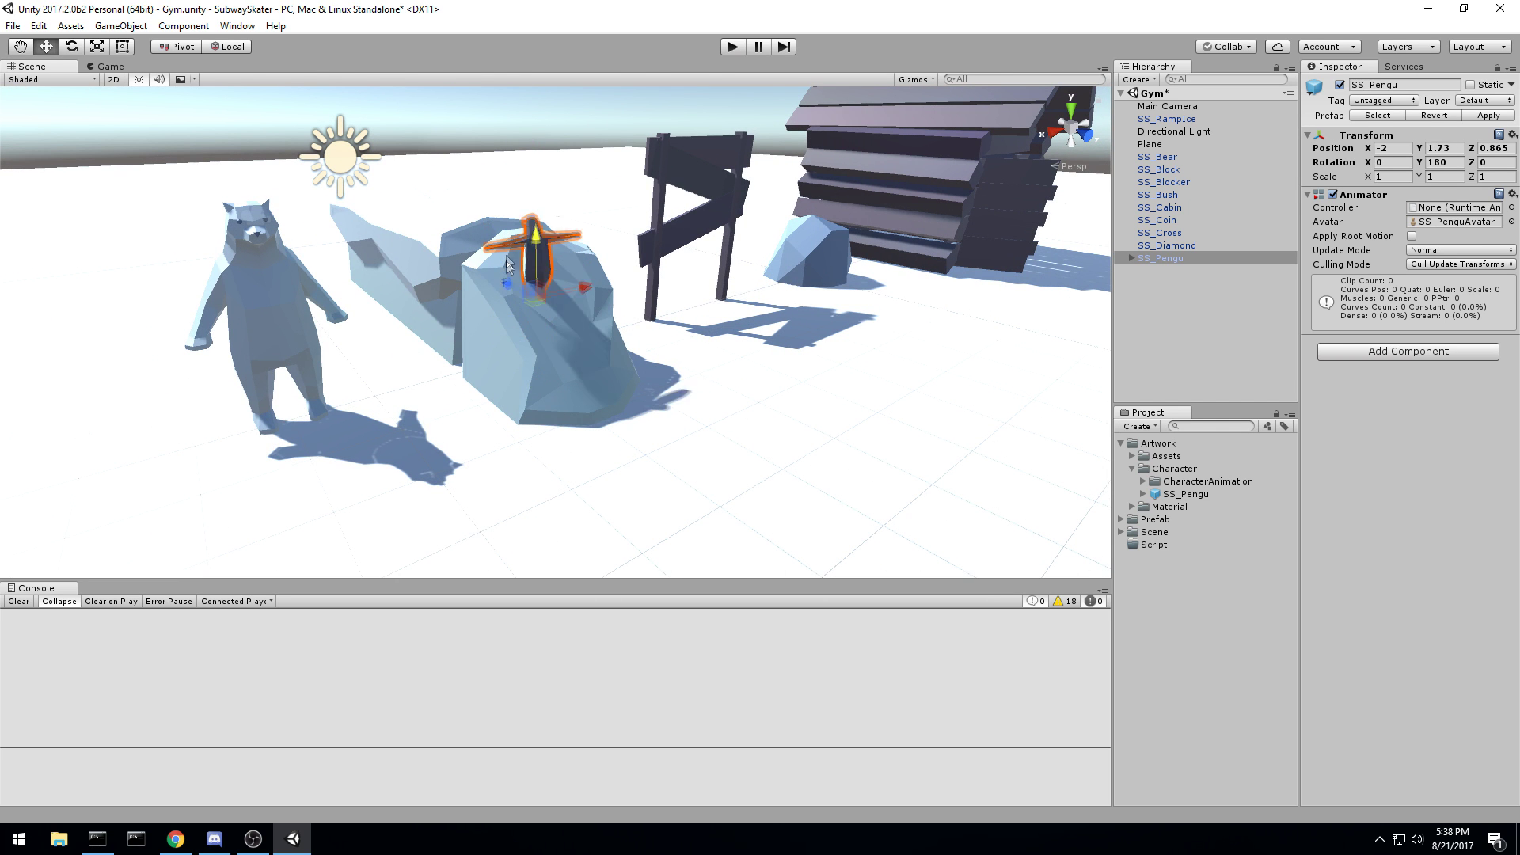
pyautogui.hotkey('ctrl', 'z')
pyautogui.moveTo(505, 361); pyautogui.dragTo(554, 392)
pyautogui.keyDown('alt'); pyautogui.moveTo(555, 392); pyautogui.dragTo(1025, 321); pyautogui.keyUp('alt')
pyautogui.scroll(4, 982, 340)
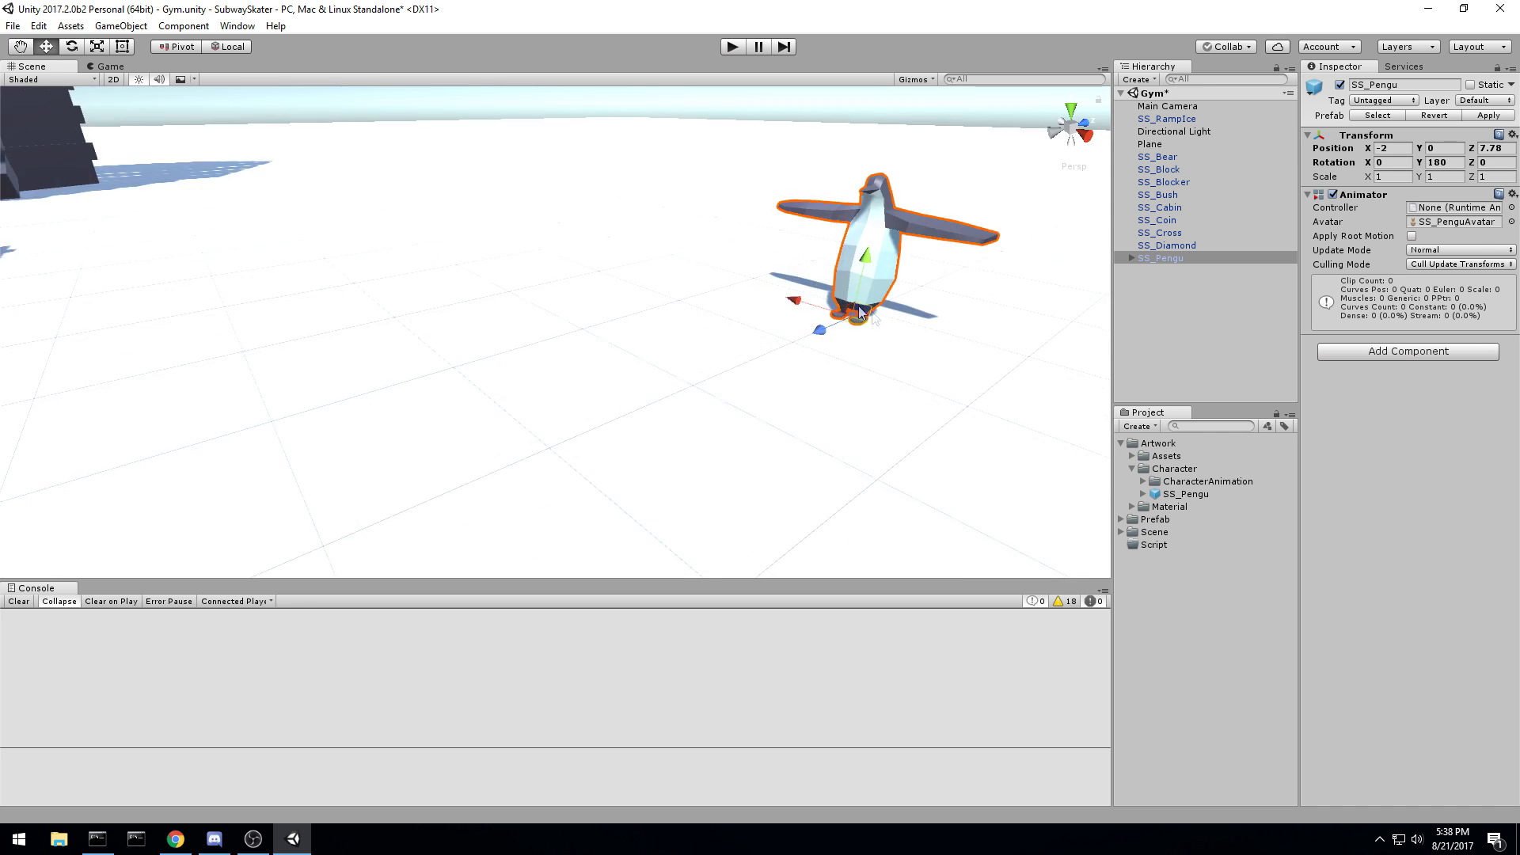
pyautogui.moveTo(768, 287); pyautogui.dragTo(862, 244, button='right')
pyautogui.scroll(4, 839, 301)
pyautogui.moveTo(814, 359); pyautogui.dragTo(938, 332, button='right')
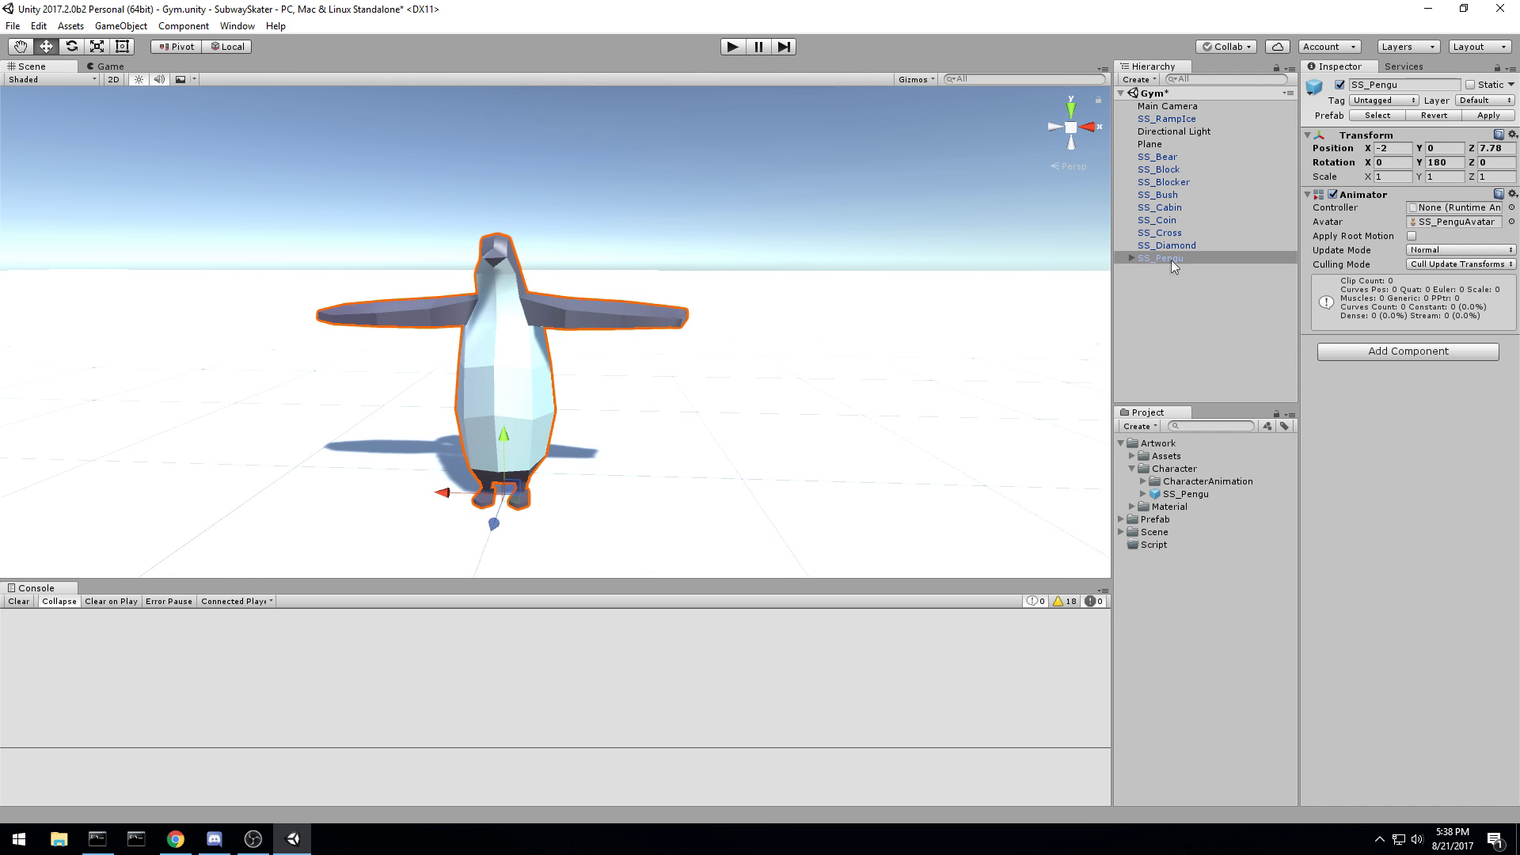
# Step: Create a subfolder named Assets inside the Prefab folder
pyautogui.click(1121, 444)
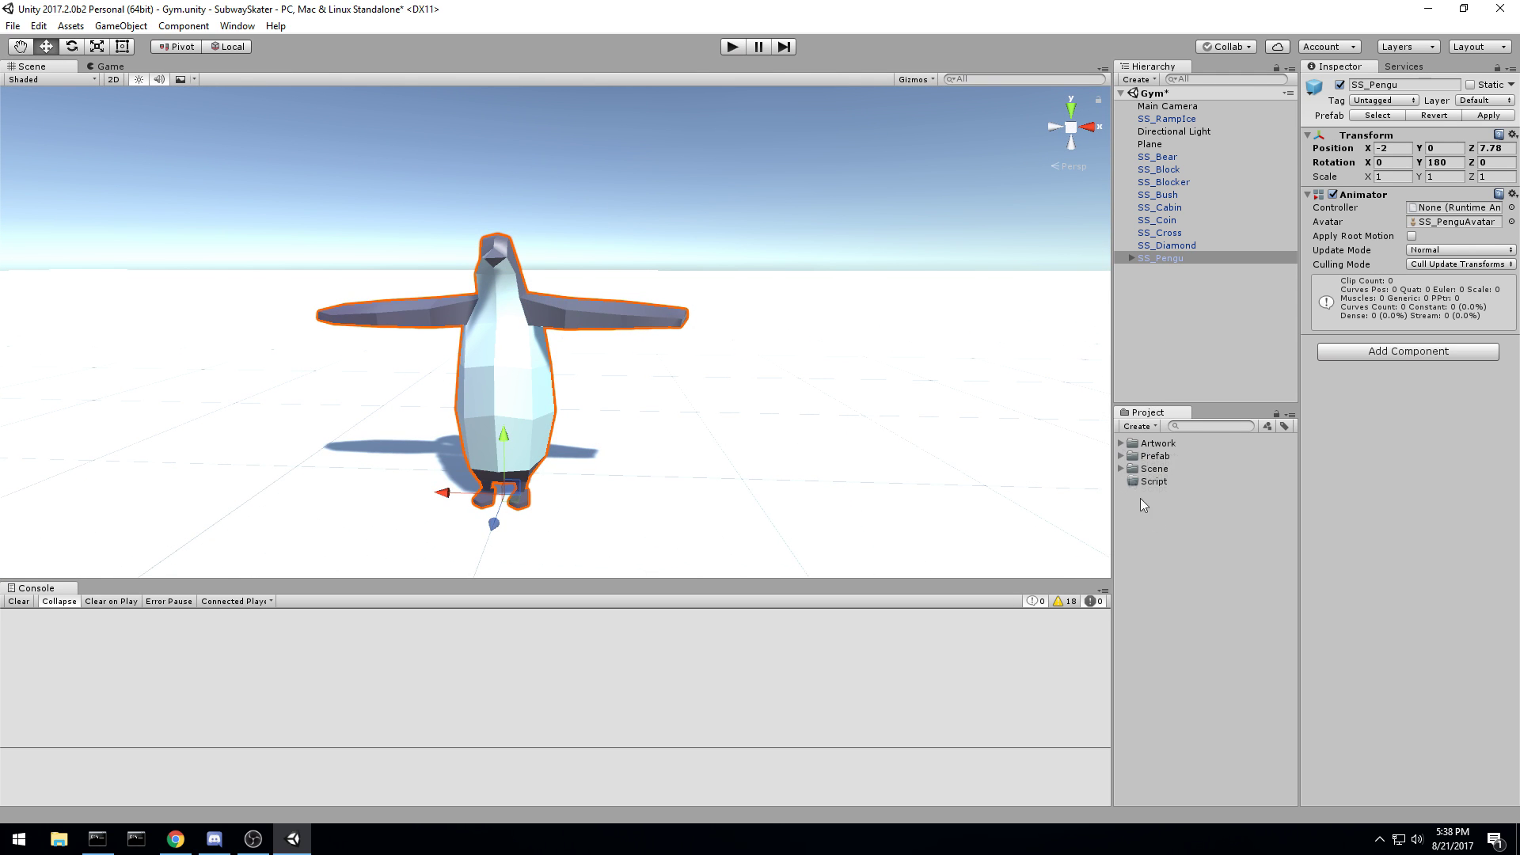
pyautogui.click(1175, 509)
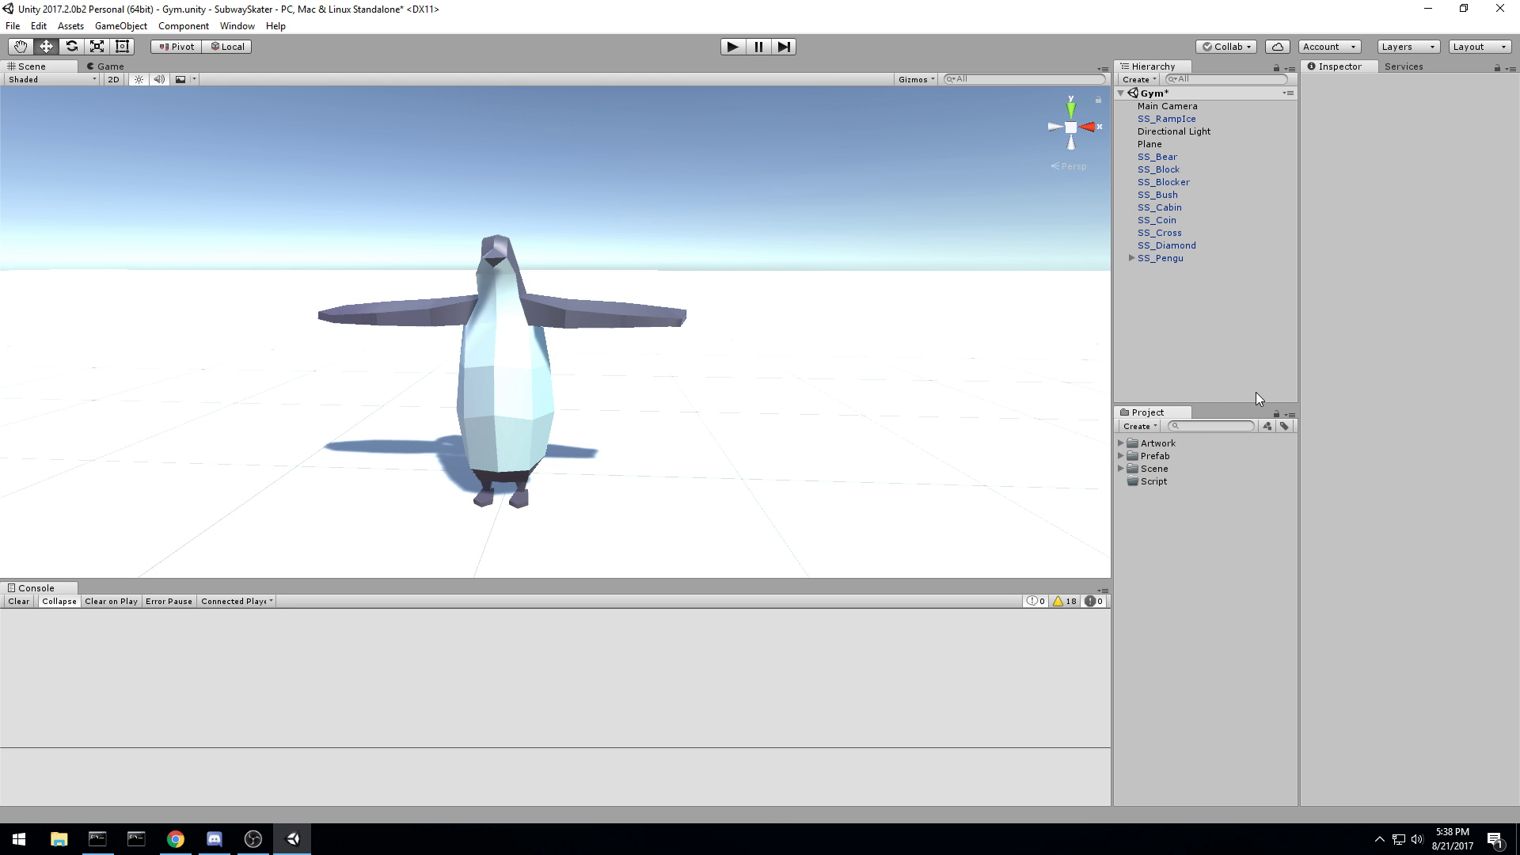
pyautogui.scroll(1, 943, 390)
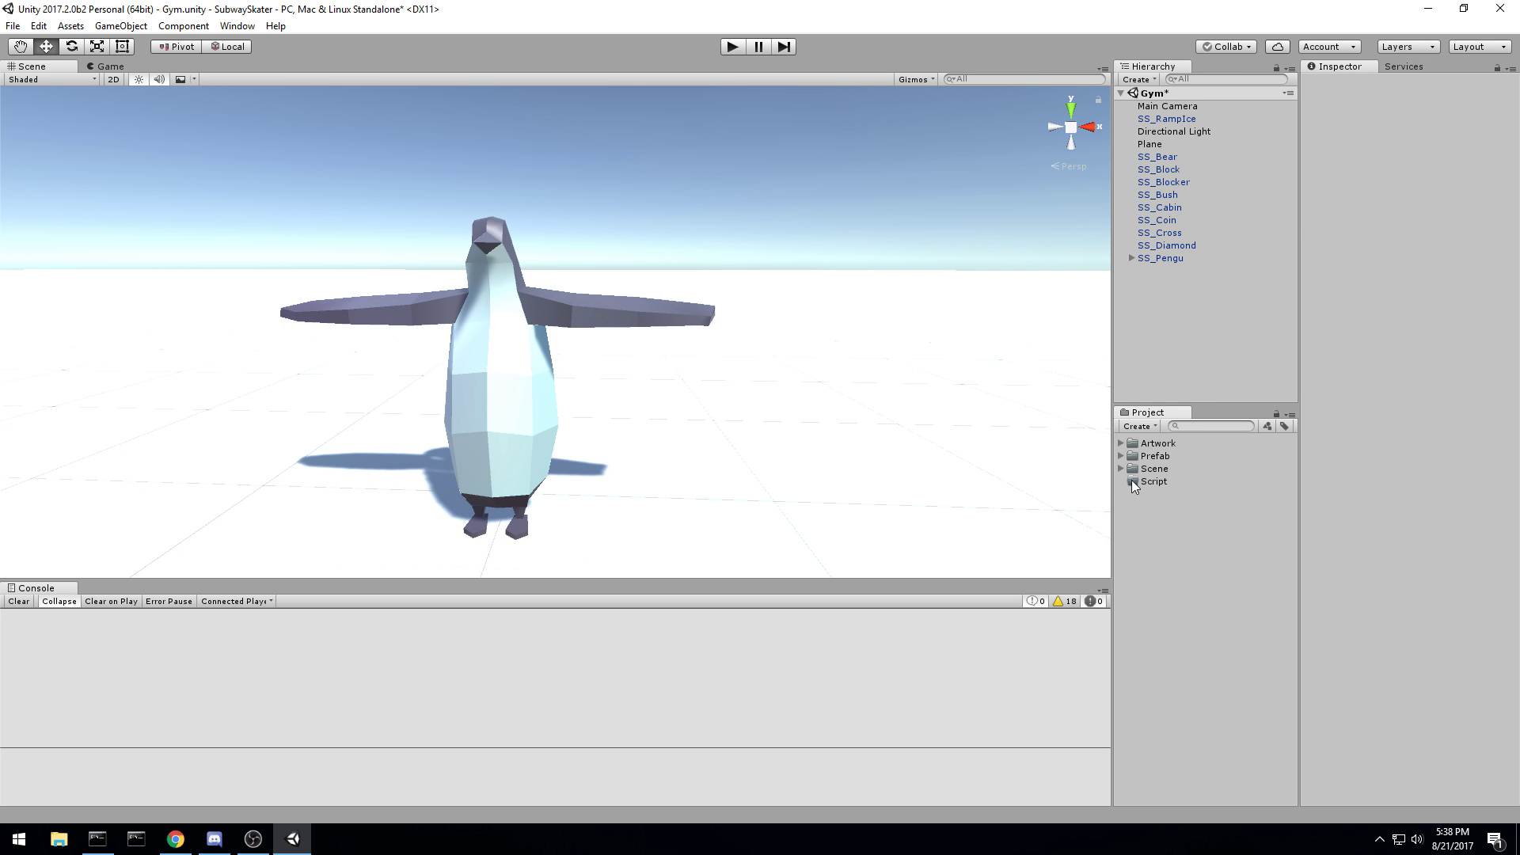
pyautogui.click(1121, 456)
pyautogui.rightClick(1153, 458)
pyautogui.moveTo(1203, 470)
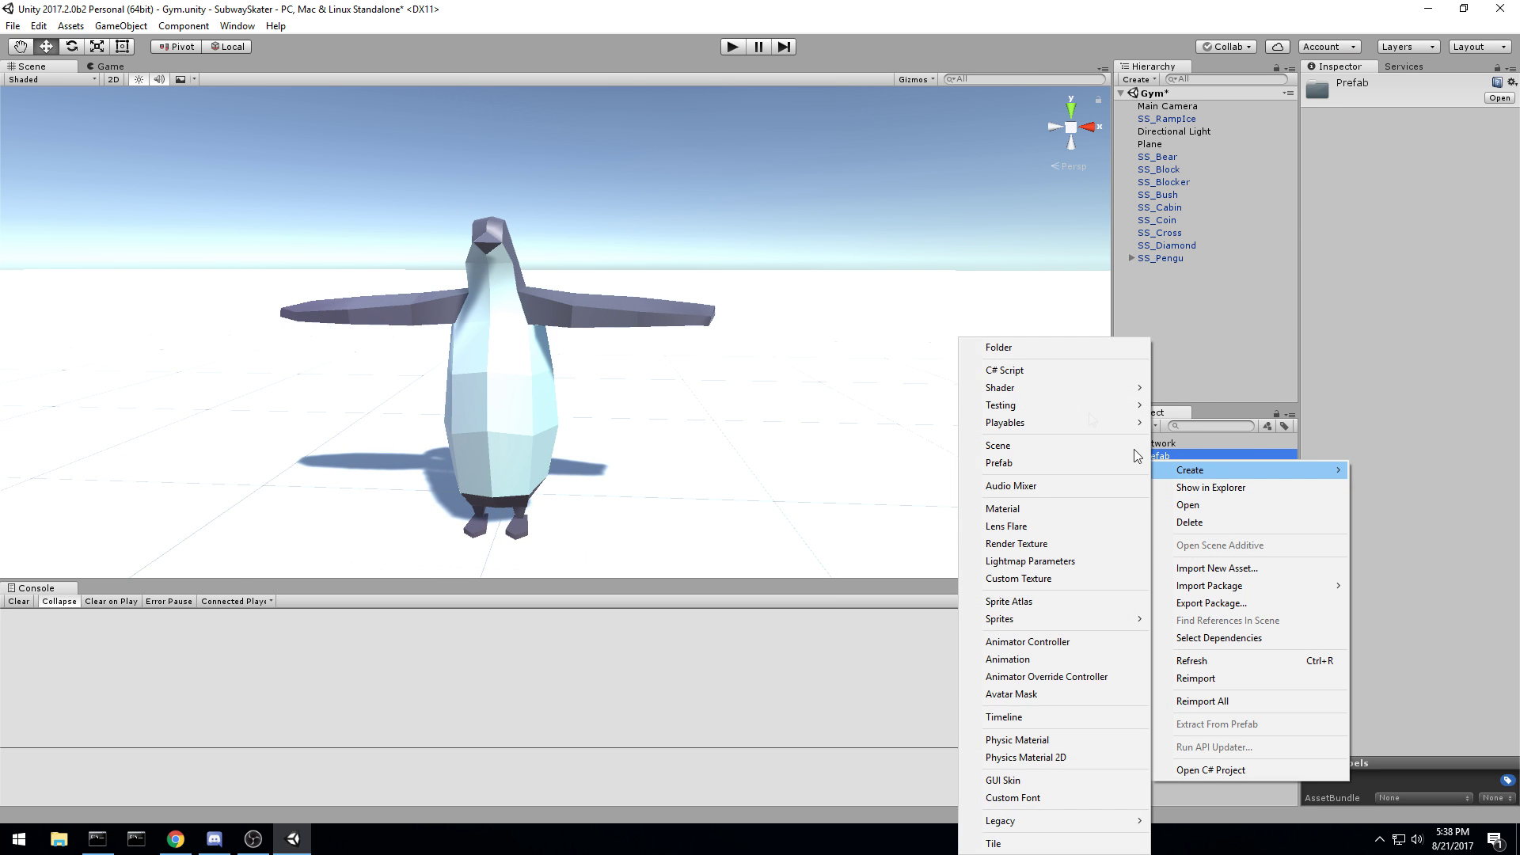
pyautogui.click(1043, 348)
pyautogui.write('a')
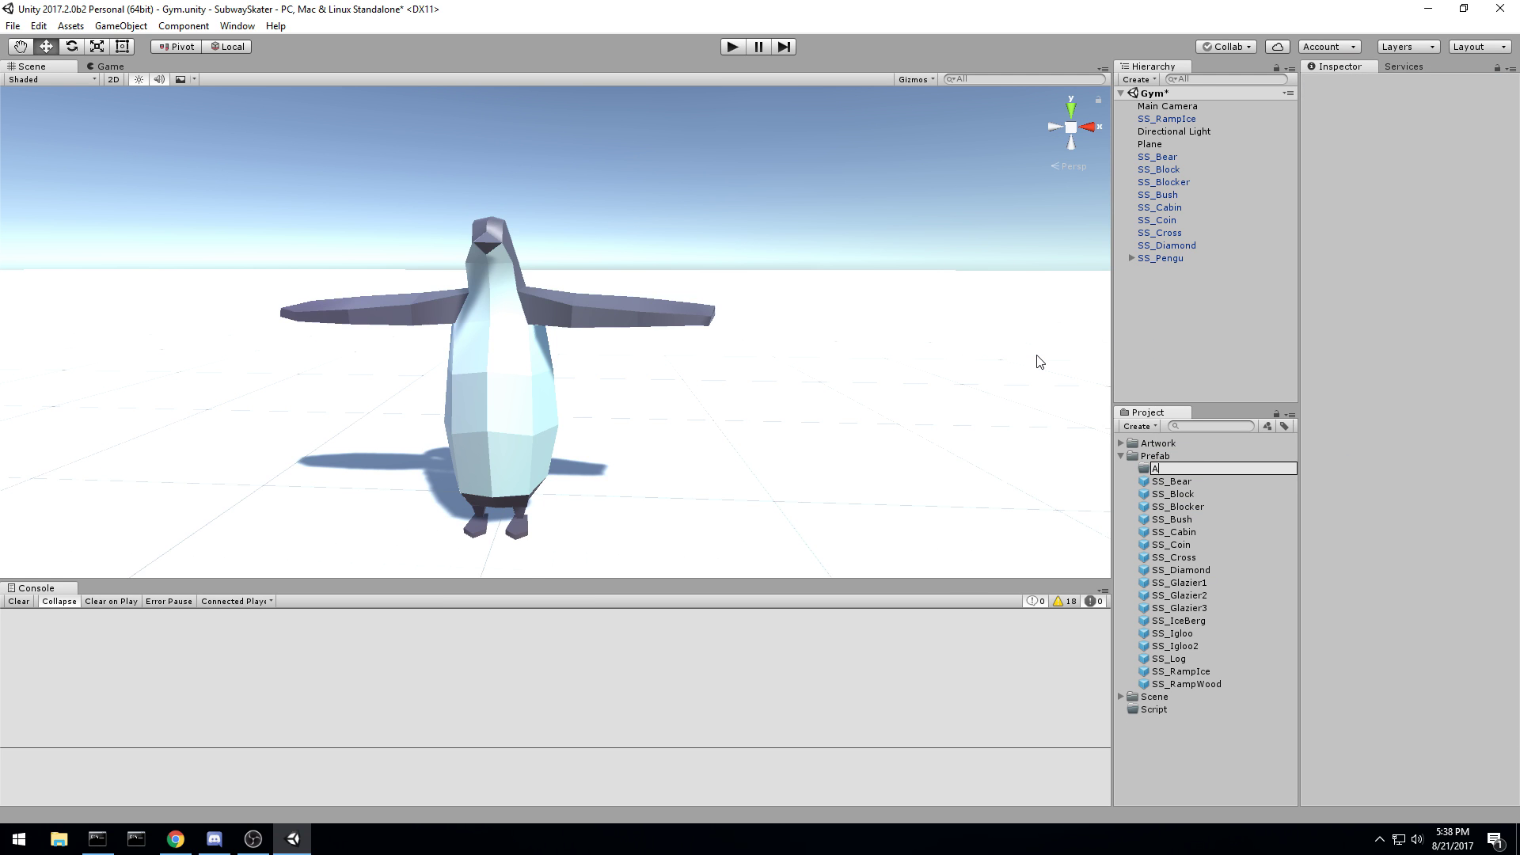
pyautogui.write('ssets')
pyautogui.press('Return')
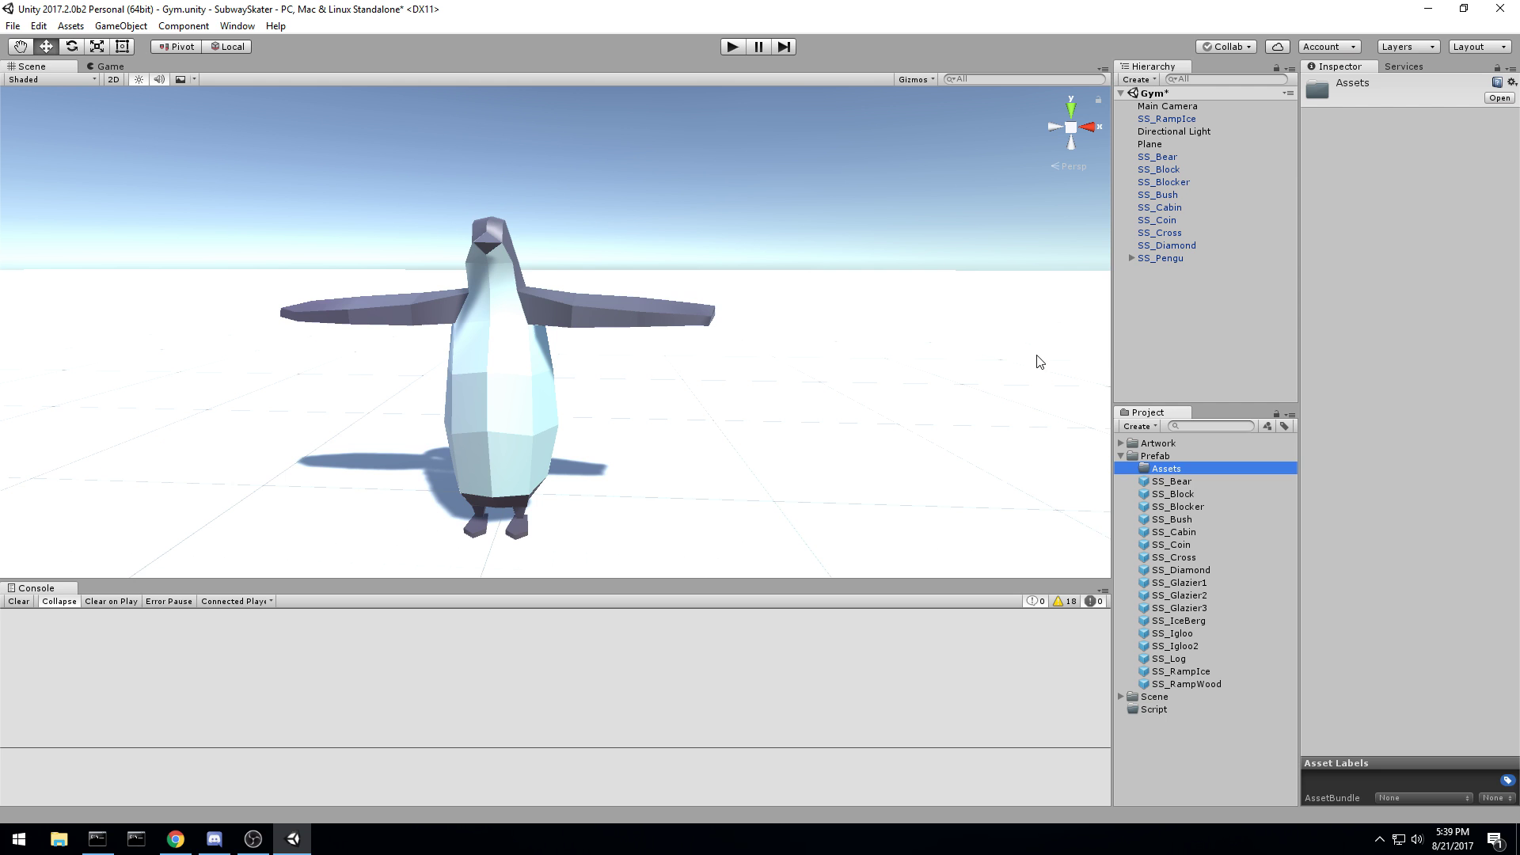
# Step: Move all the prefabs from SS_Bear to SS_RampWood into the Assets subfolder of Prefab
pyautogui.click(1172, 481)
pyautogui.keyDown('shift'); pyautogui.click(1192, 684); pyautogui.keyUp('shift')
pyautogui.moveTo(1184, 503); pyautogui.dragTo(1157, 469)
# Step: Create a second subfolder named Player inside the Prefab folder
pyautogui.rightClick(1162, 455)
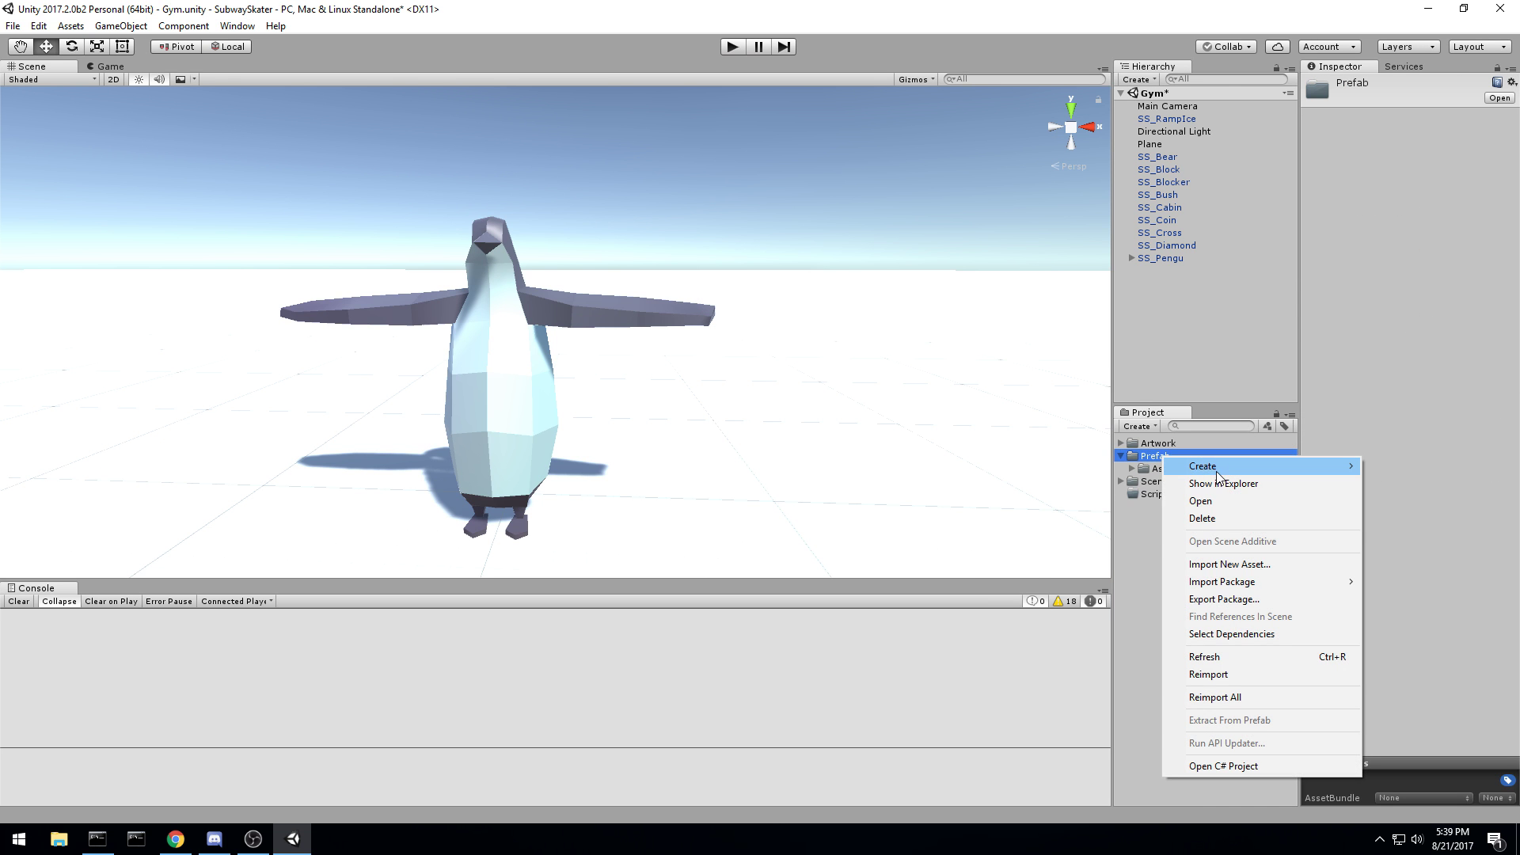
pyautogui.moveTo(1203, 465)
pyautogui.click(1045, 353)
pyautogui.write('Pl')
pyautogui.press('Return')
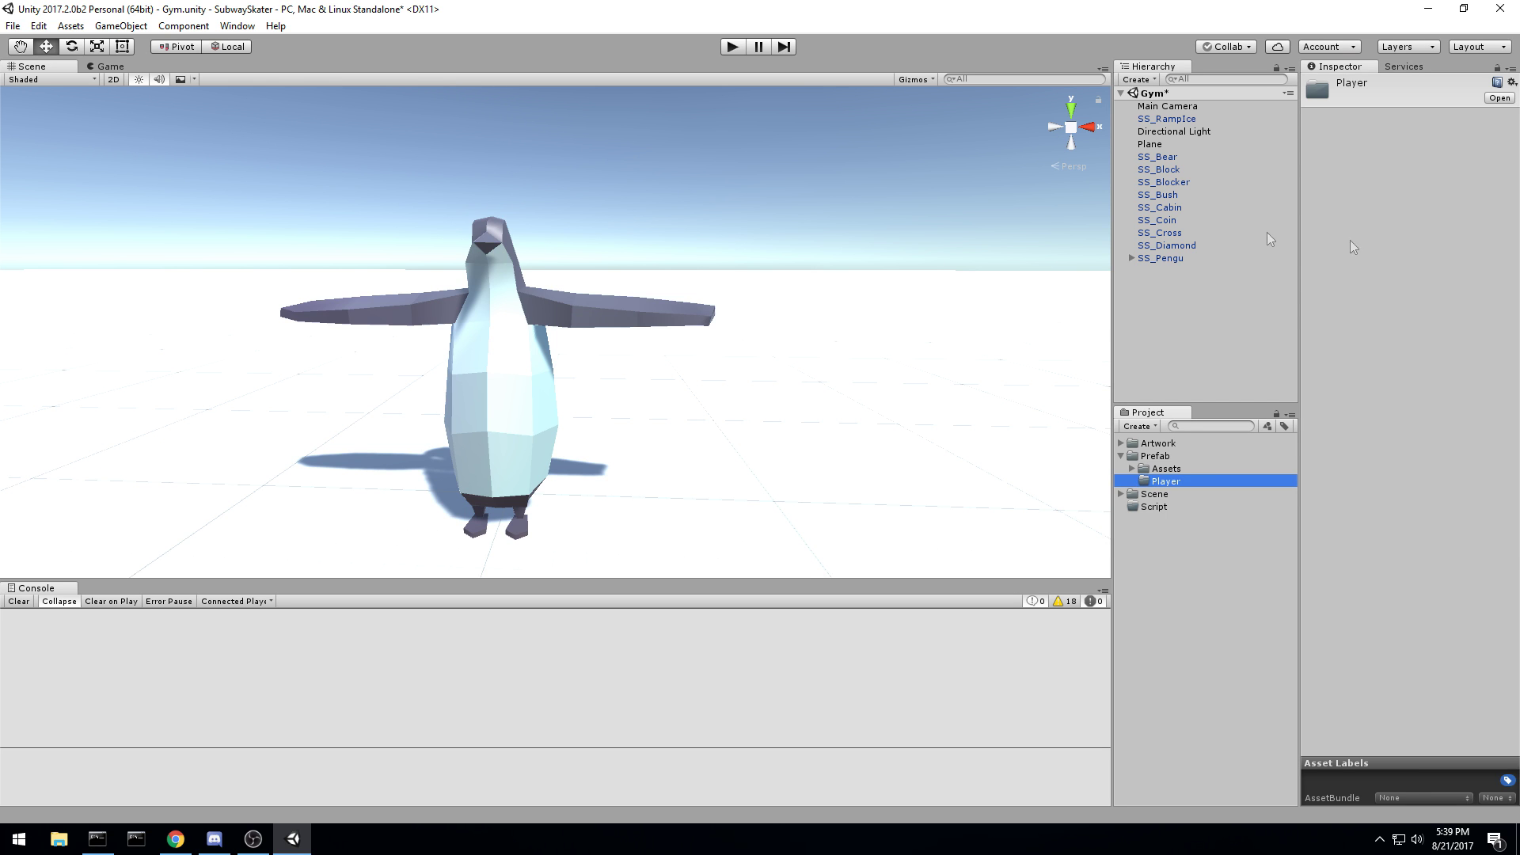
# Step: Create a prefab from SS_Pengu in the Player subfolder of Prefab and rename it Player
pyautogui.click(1212, 281)
pyautogui.click(1188, 266)
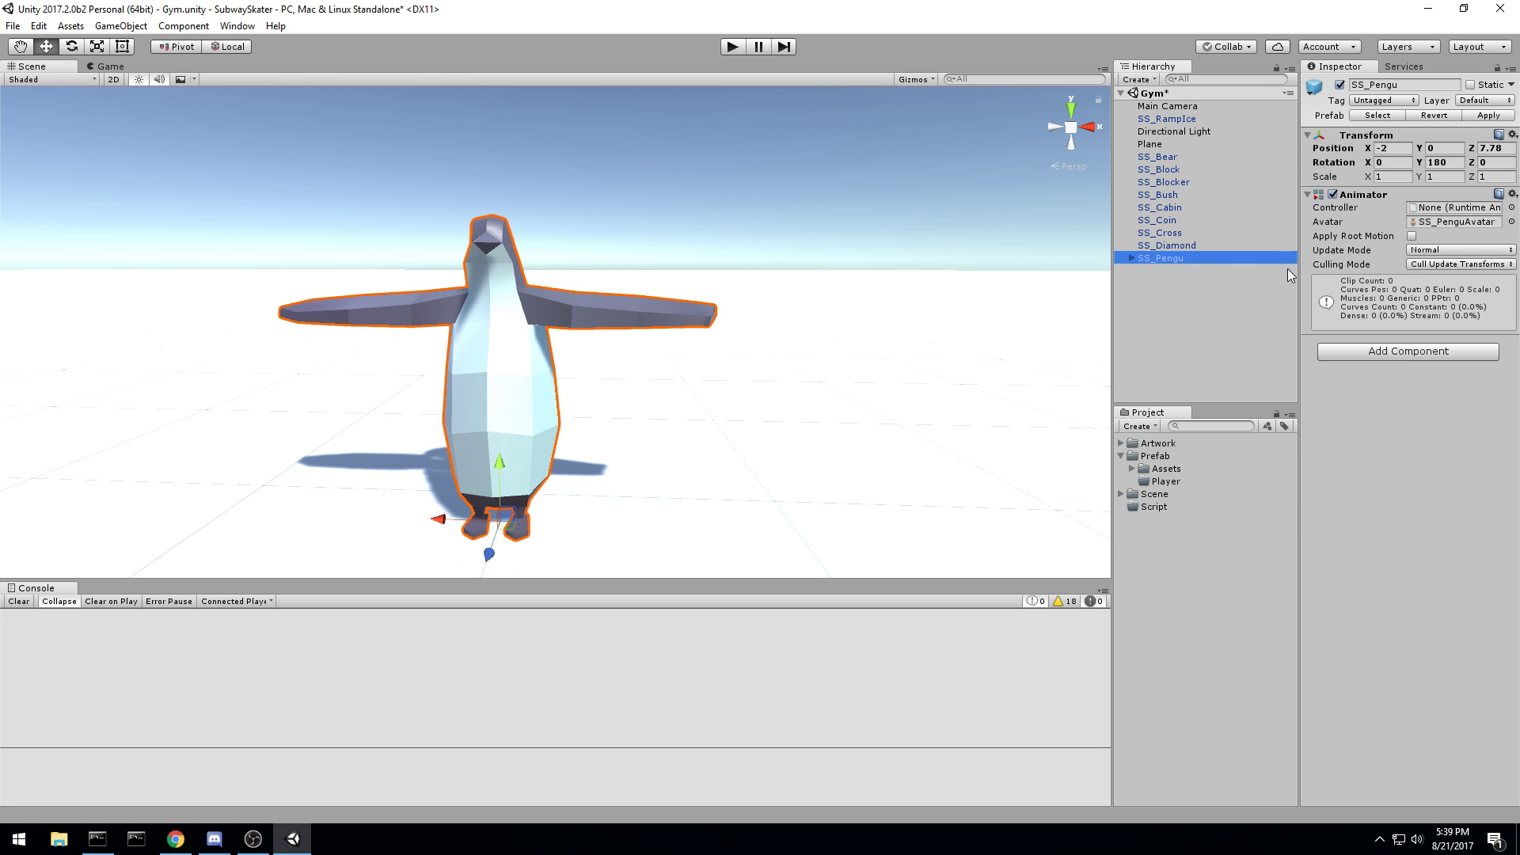
pyautogui.click(1180, 274)
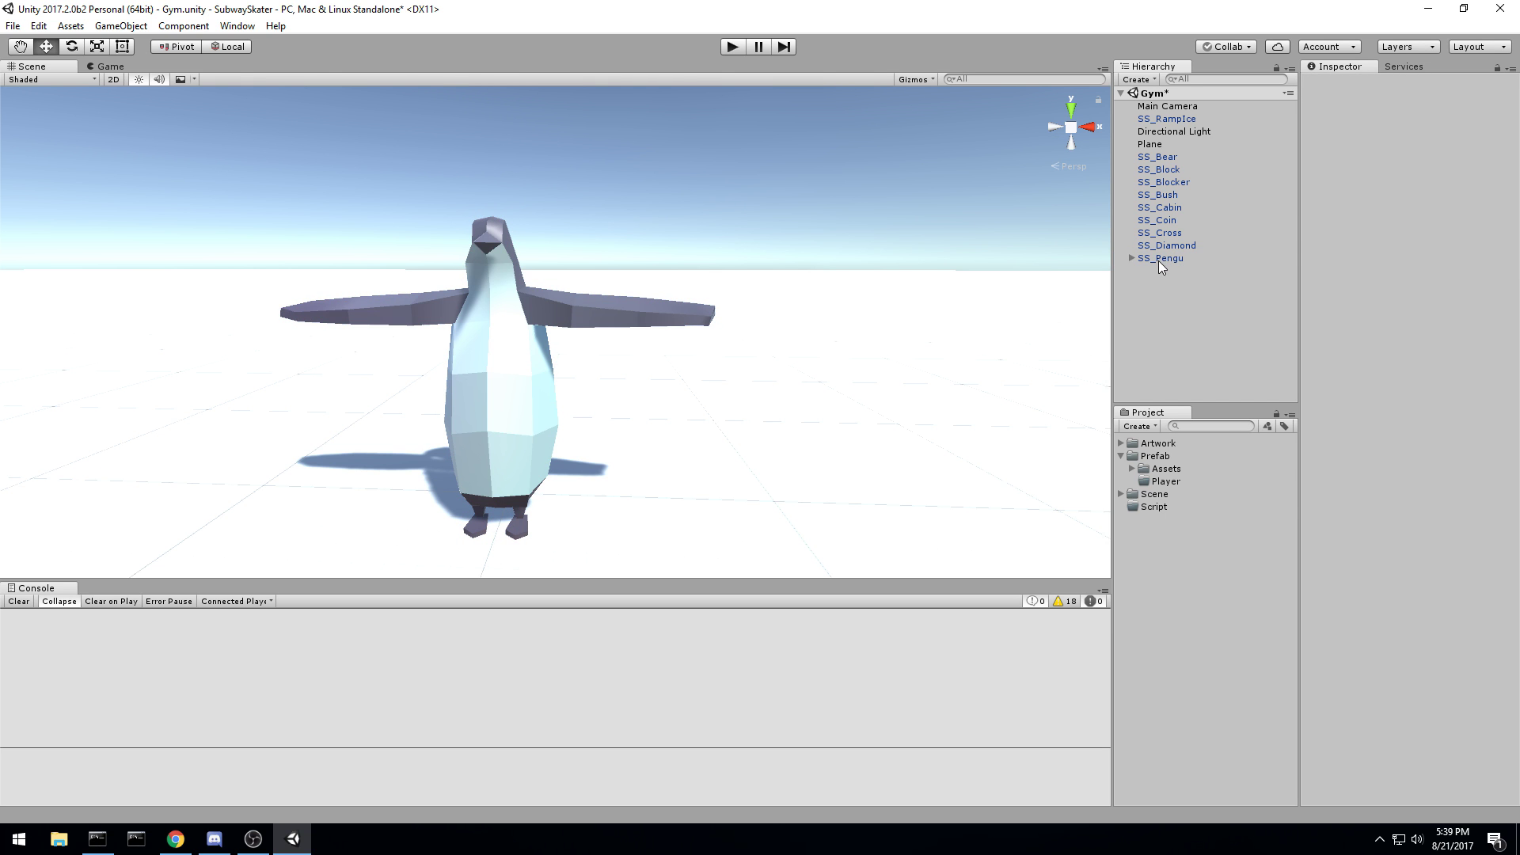
pyautogui.moveTo(1159, 260); pyautogui.dragTo(1172, 486)
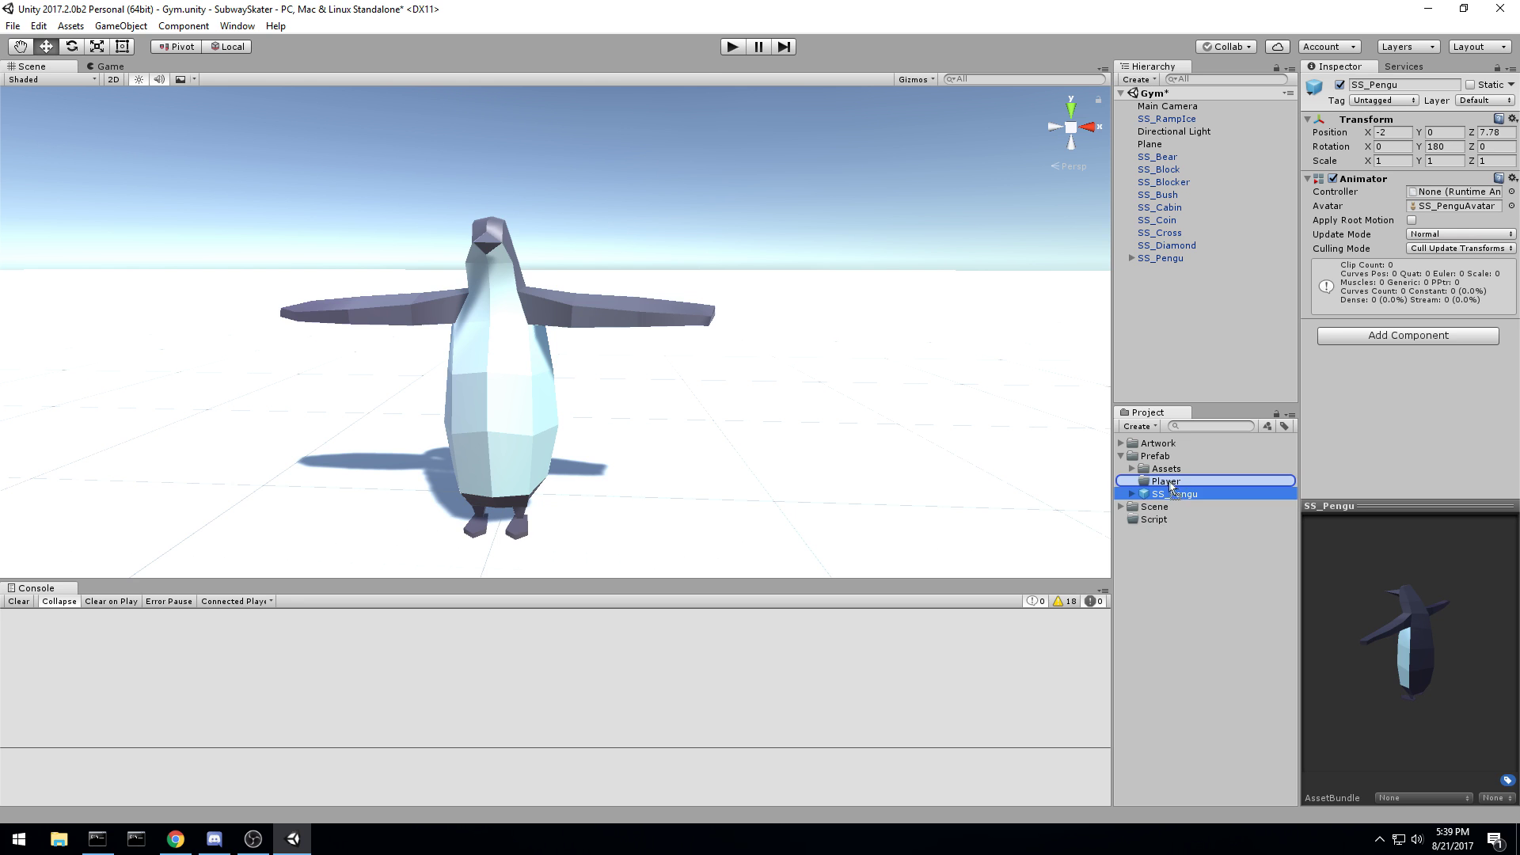
pyautogui.click(1134, 481)
pyautogui.click(1222, 493)
pyautogui.write('Player')
pyautogui.press('Return')
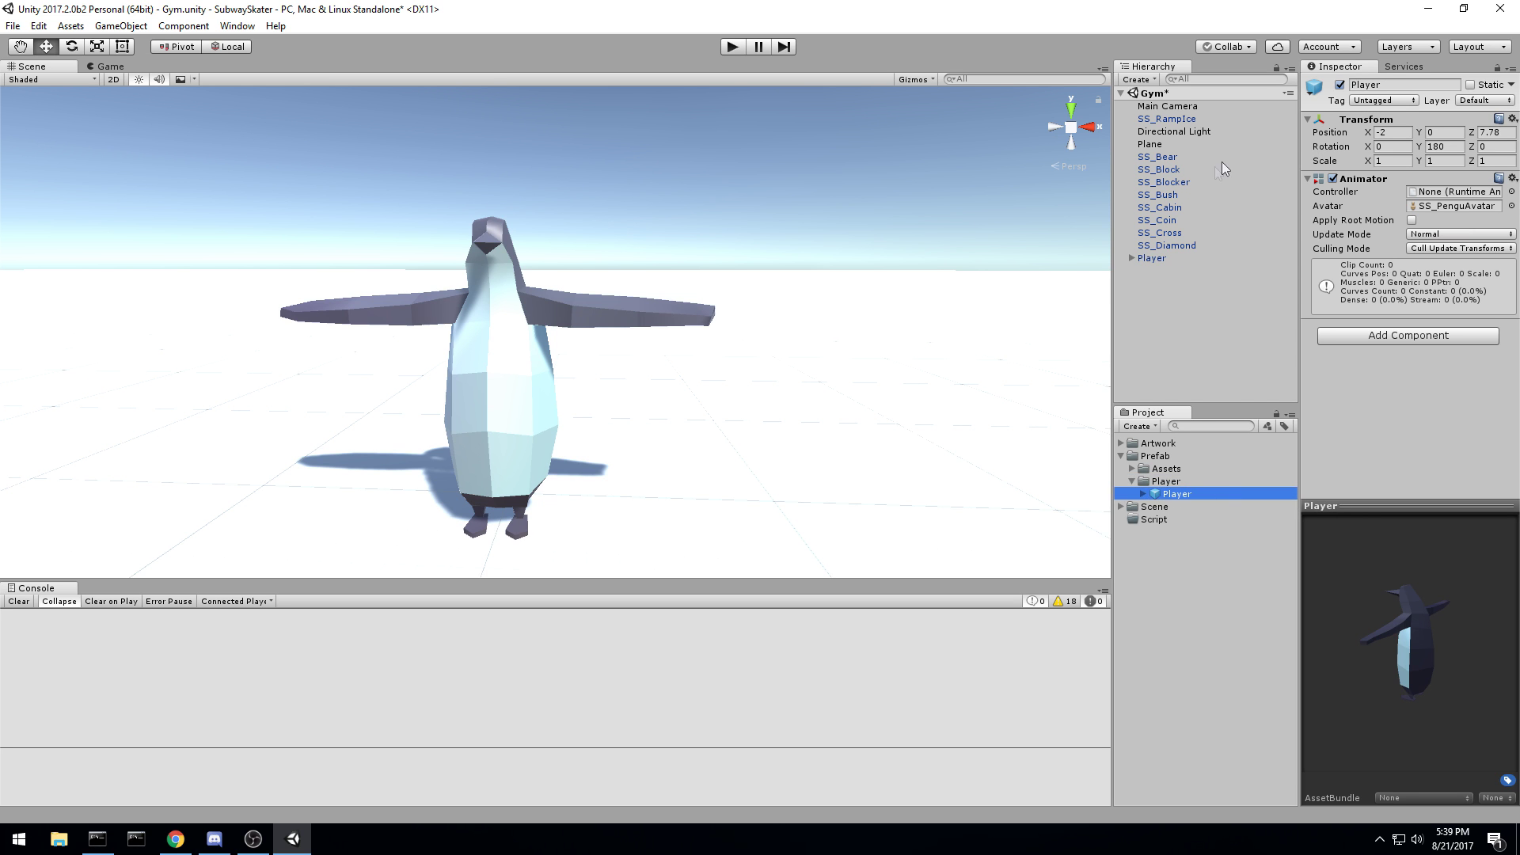
# Step: Delete the existing penguin from the scene and add a fresh instance of the Player prefab
pyautogui.click(1163, 261)
pyautogui.keyDown('alt'); pyautogui.moveTo(926, 288); pyautogui.dragTo(596, 311); pyautogui.keyUp('alt')
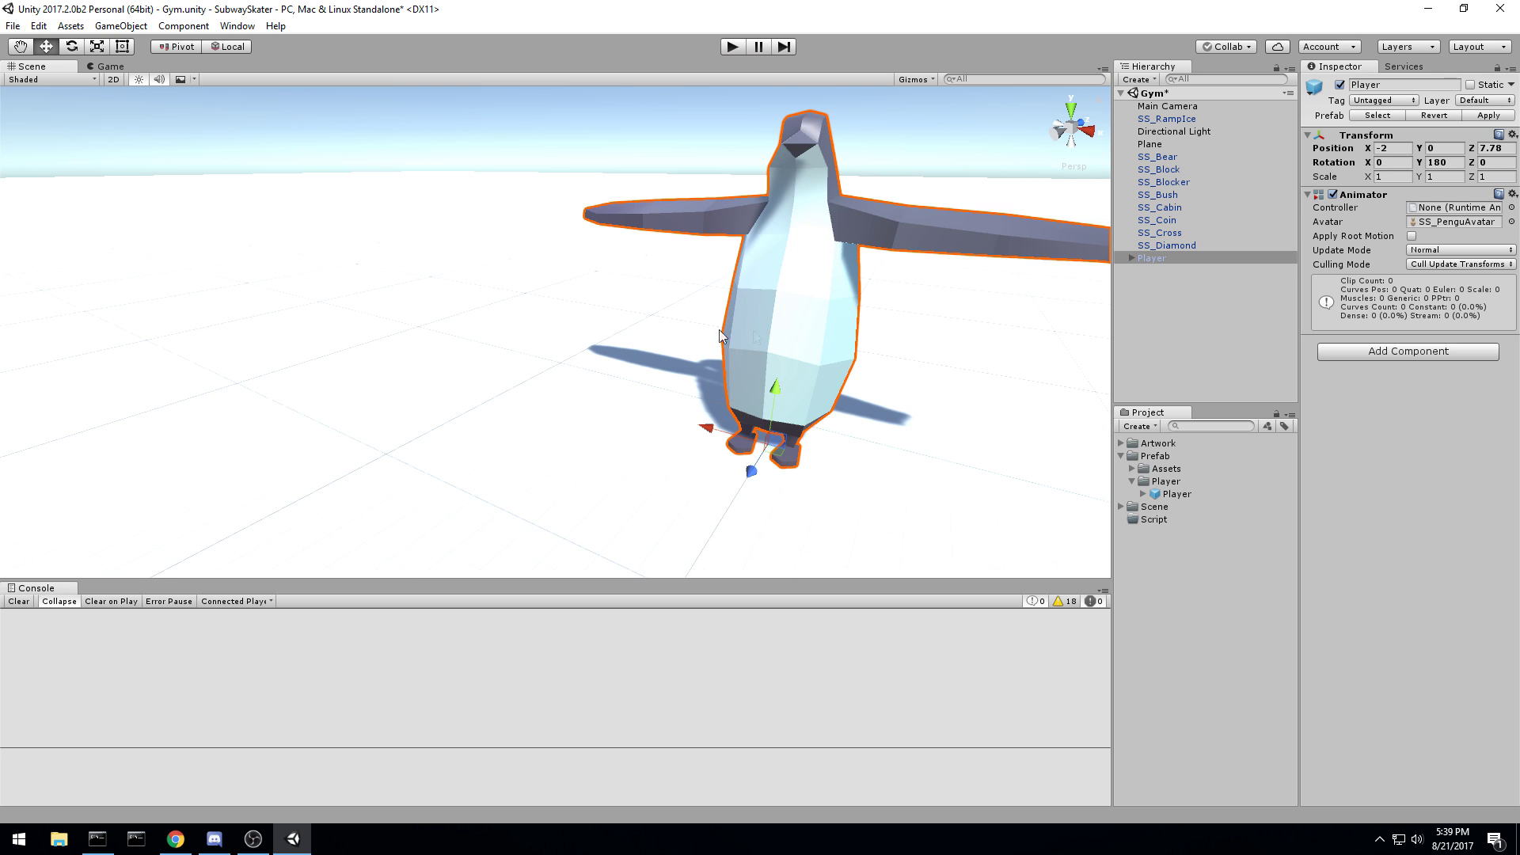
pyautogui.press('Delete')
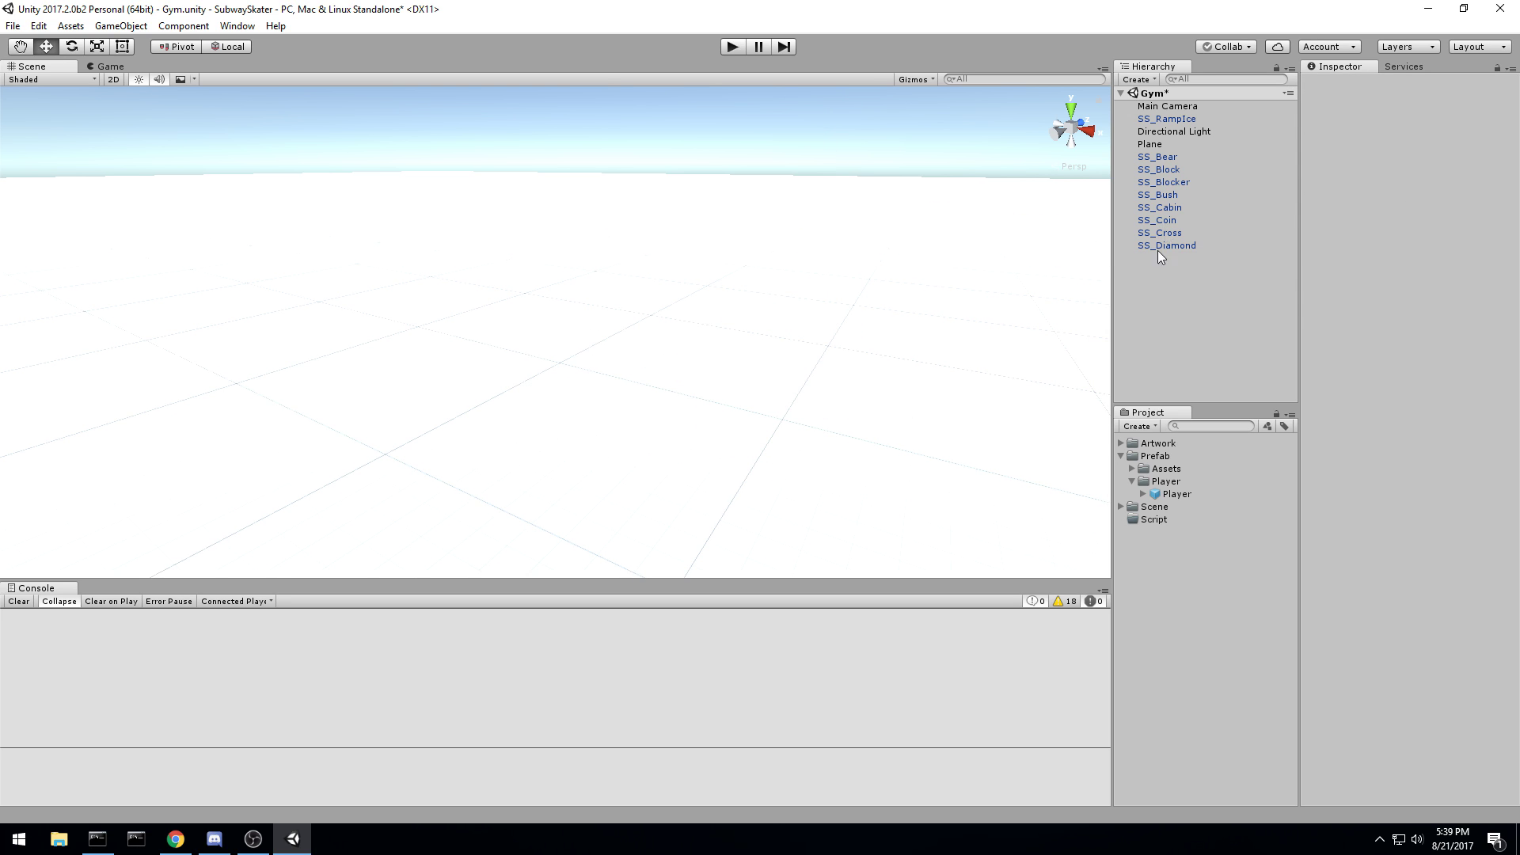
pyautogui.moveTo(1177, 501); pyautogui.dragTo(1176, 268)
# Step: Set the Player's position X and Z to 0 and its Y rotation to 0, then apply the changes to the prefab
pyautogui.click(1392, 148)
pyautogui.write('0')
pyautogui.press('Return')
pyautogui.click(1493, 149)
pyautogui.write('0')
pyautogui.press('Return')
pyautogui.click(1449, 161)
pyautogui.click(1488, 115)
pyautogui.press('f')
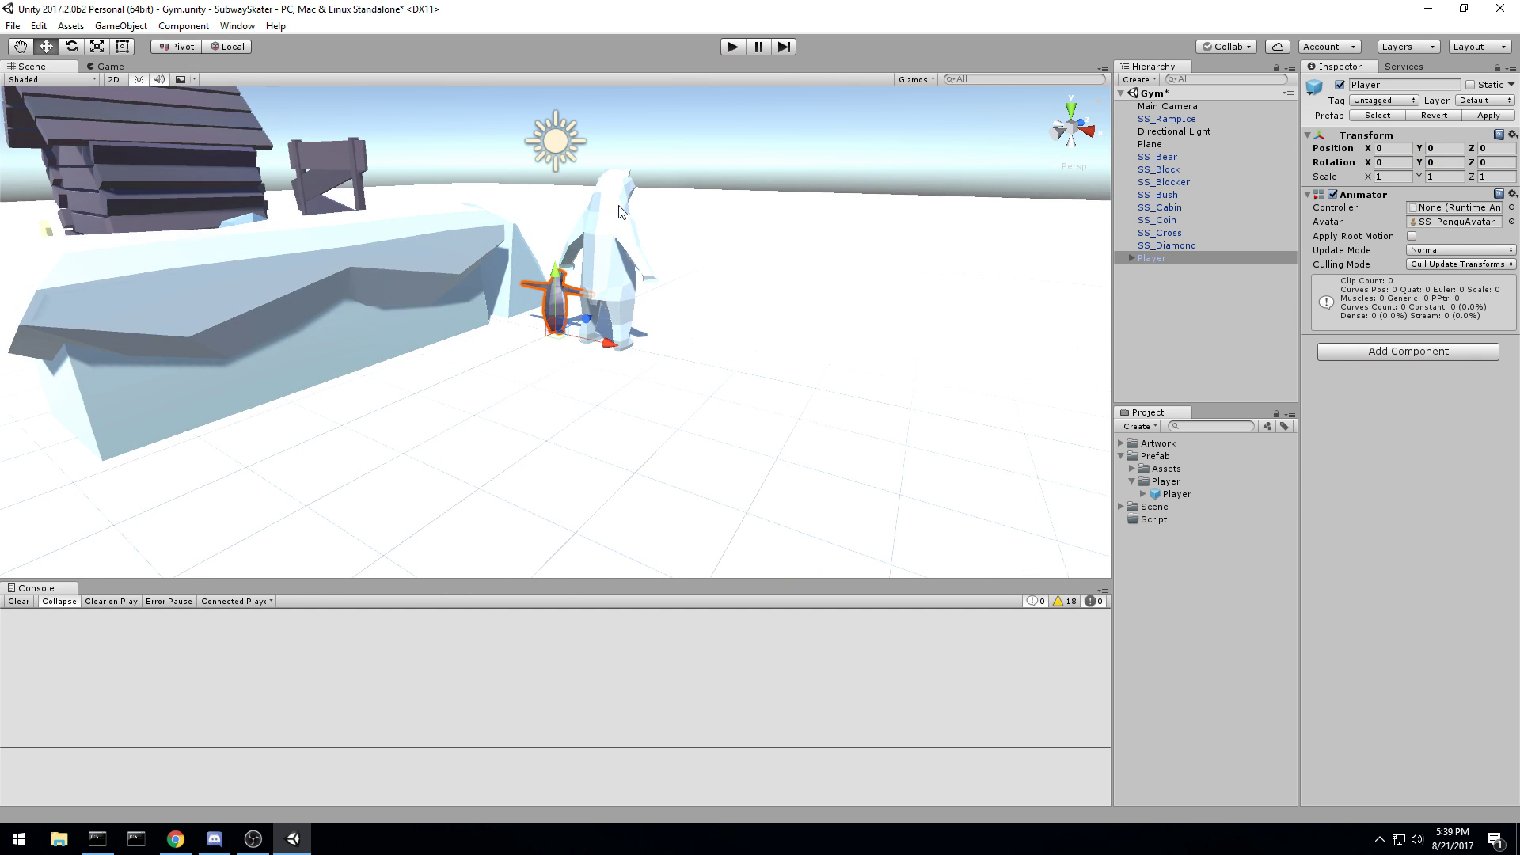
# Step: Examine the Player penguin in the scene from several angles beside the ice ramp and the bear
pyautogui.click(620, 207)
pyautogui.scroll(4, 638, 229)
pyautogui.scroll(-4, 697, 316)
pyautogui.moveTo(728, 336); pyautogui.dragTo(672, 371, button='middle')
pyautogui.moveTo(588, 391); pyautogui.dragTo(317, 351)
pyautogui.keyDown('alt'); pyautogui.moveTo(317, 352); pyautogui.dragTo(727, 398); pyautogui.keyUp('alt')
pyautogui.moveTo(727, 398); pyautogui.dragTo(483, 405, button='middle')
pyautogui.click(99, 428)
pyautogui.press('f')
pyautogui.moveTo(190, 388); pyautogui.dragTo(339, 401, button='middle')
pyautogui.moveTo(475, 405); pyautogui.dragTo(400, 378, button='middle')
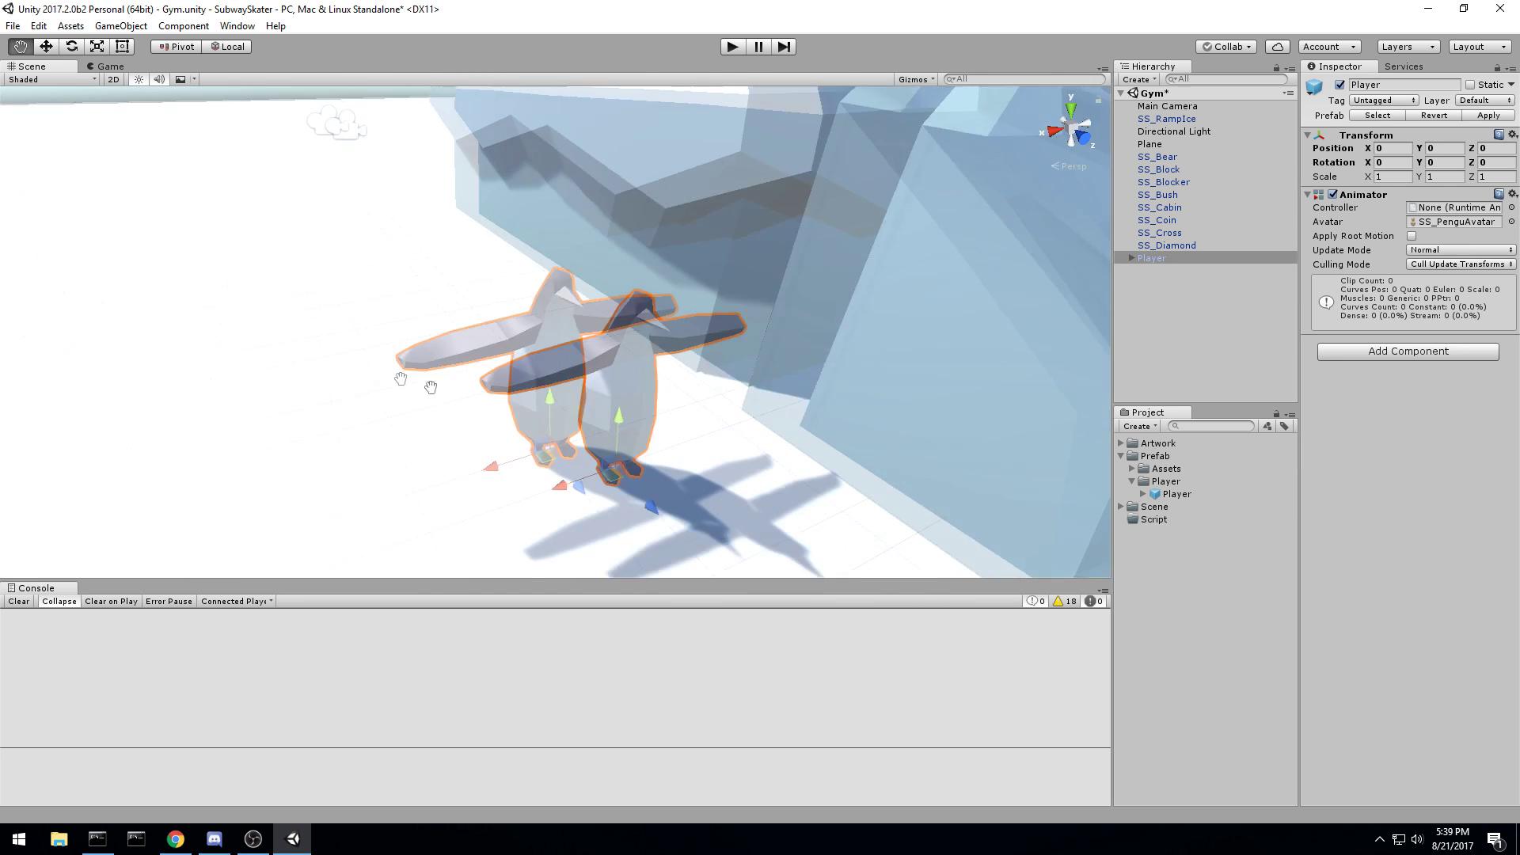
# Step: Collapse the Prefab folder and create a new top-level project folder named Animation
pyautogui.click(1121, 456)
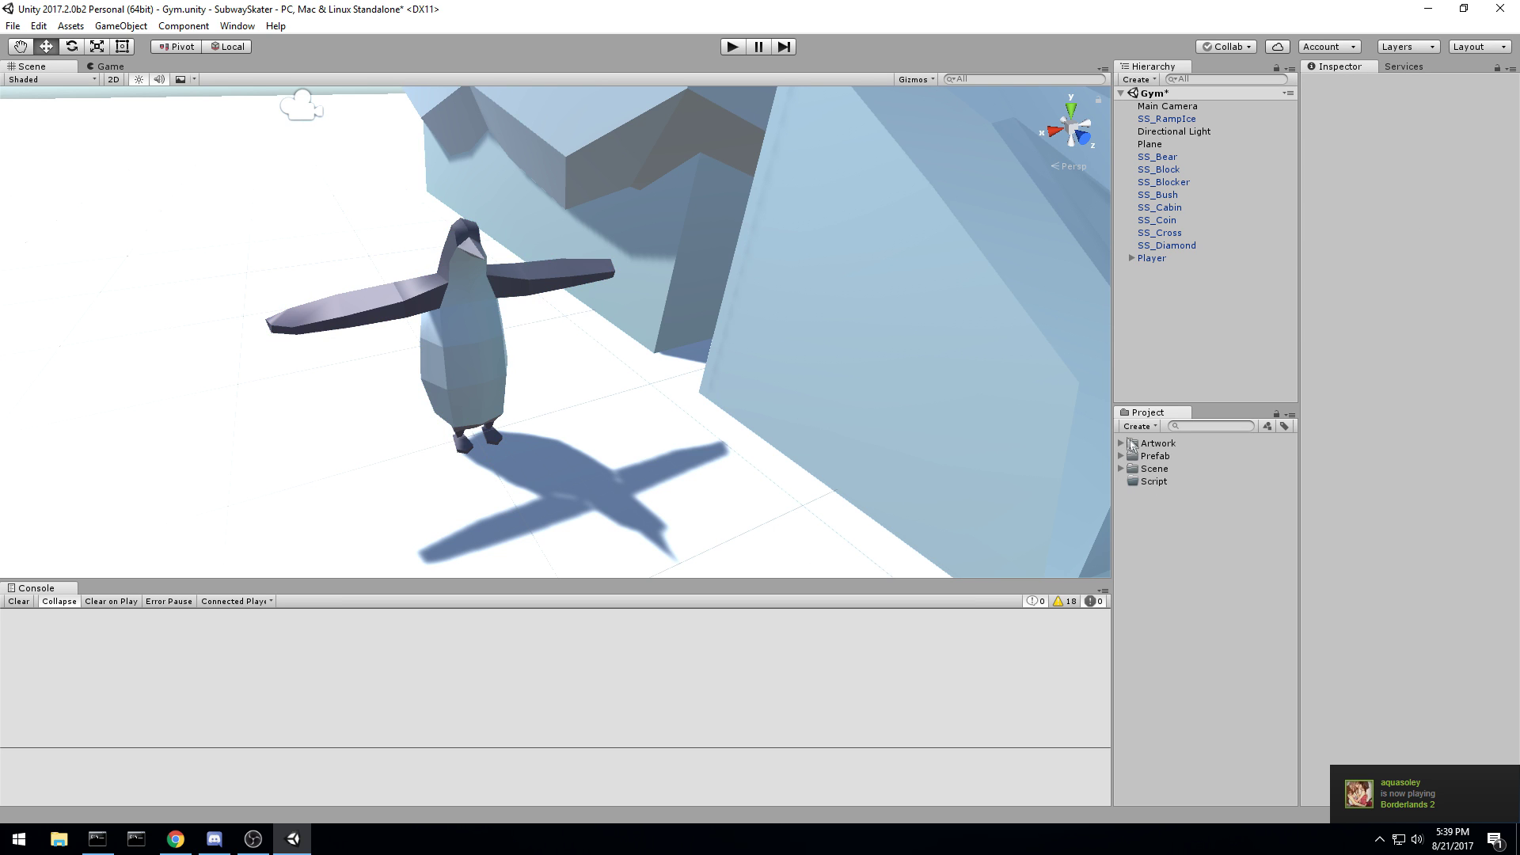
pyautogui.click(1149, 427)
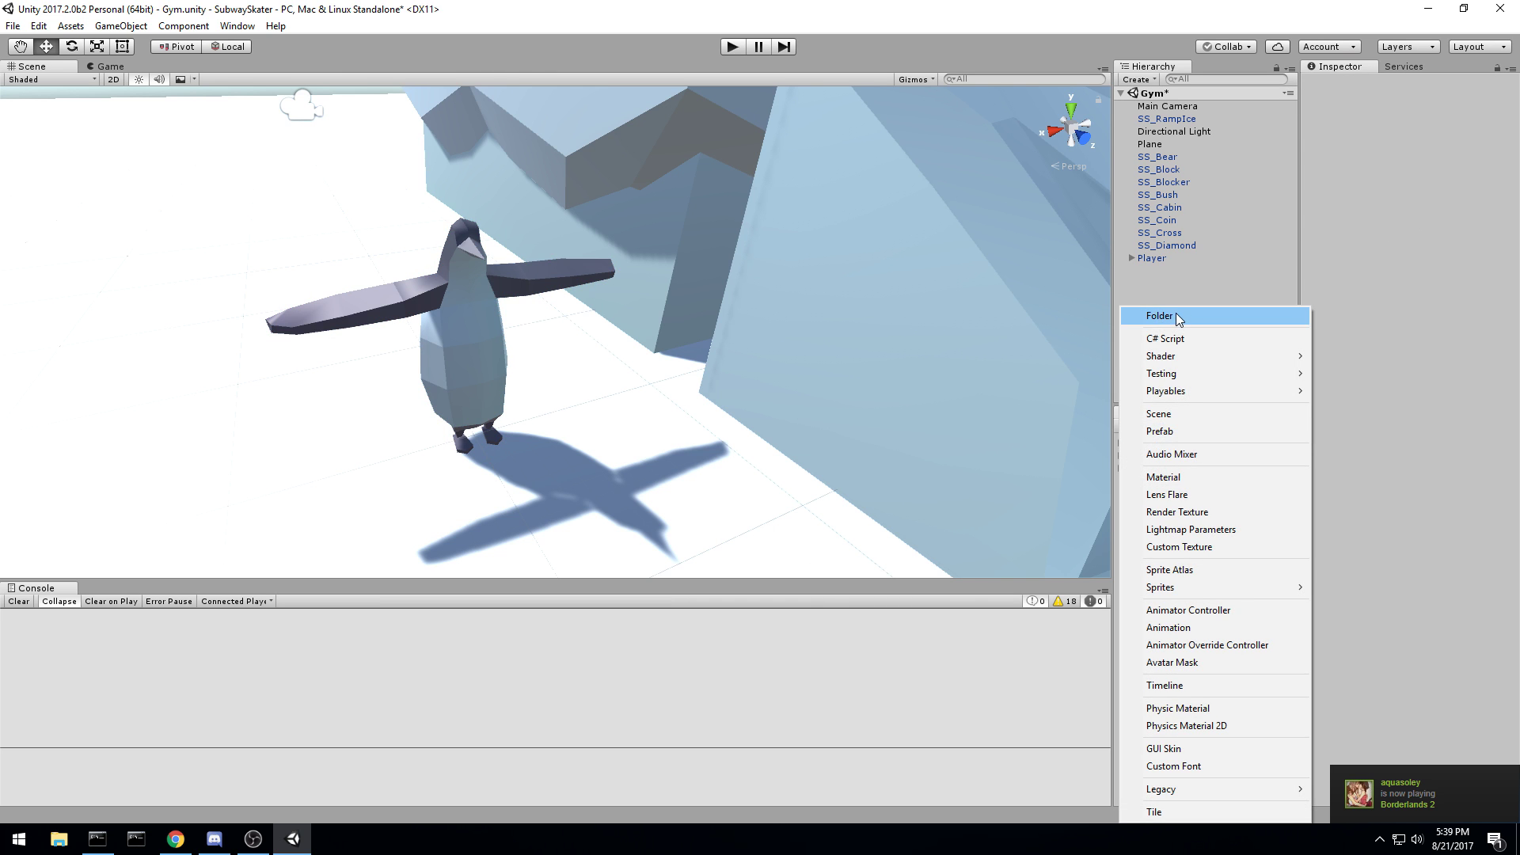
pyautogui.click(1178, 318)
pyautogui.write('Animation')
pyautogui.press('Return')
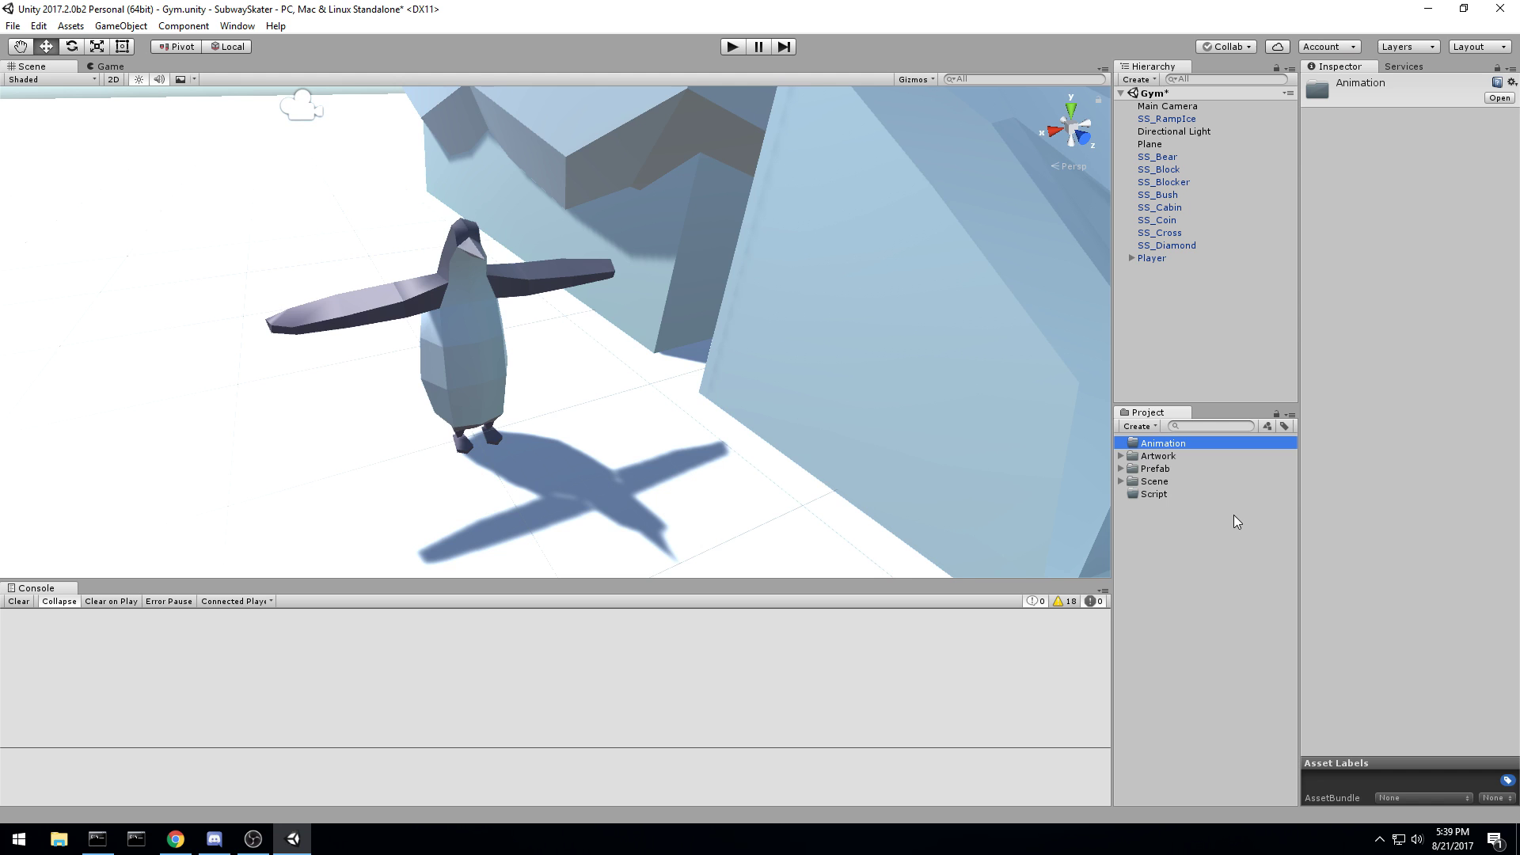
# Step: Create an Animator Controller named Player inside the Animation folder
pyautogui.moveTo(363, 353); pyautogui.dragTo(590, 339, button='middle')
pyautogui.moveTo(717, 354); pyautogui.dragTo(644, 350, button='middle')
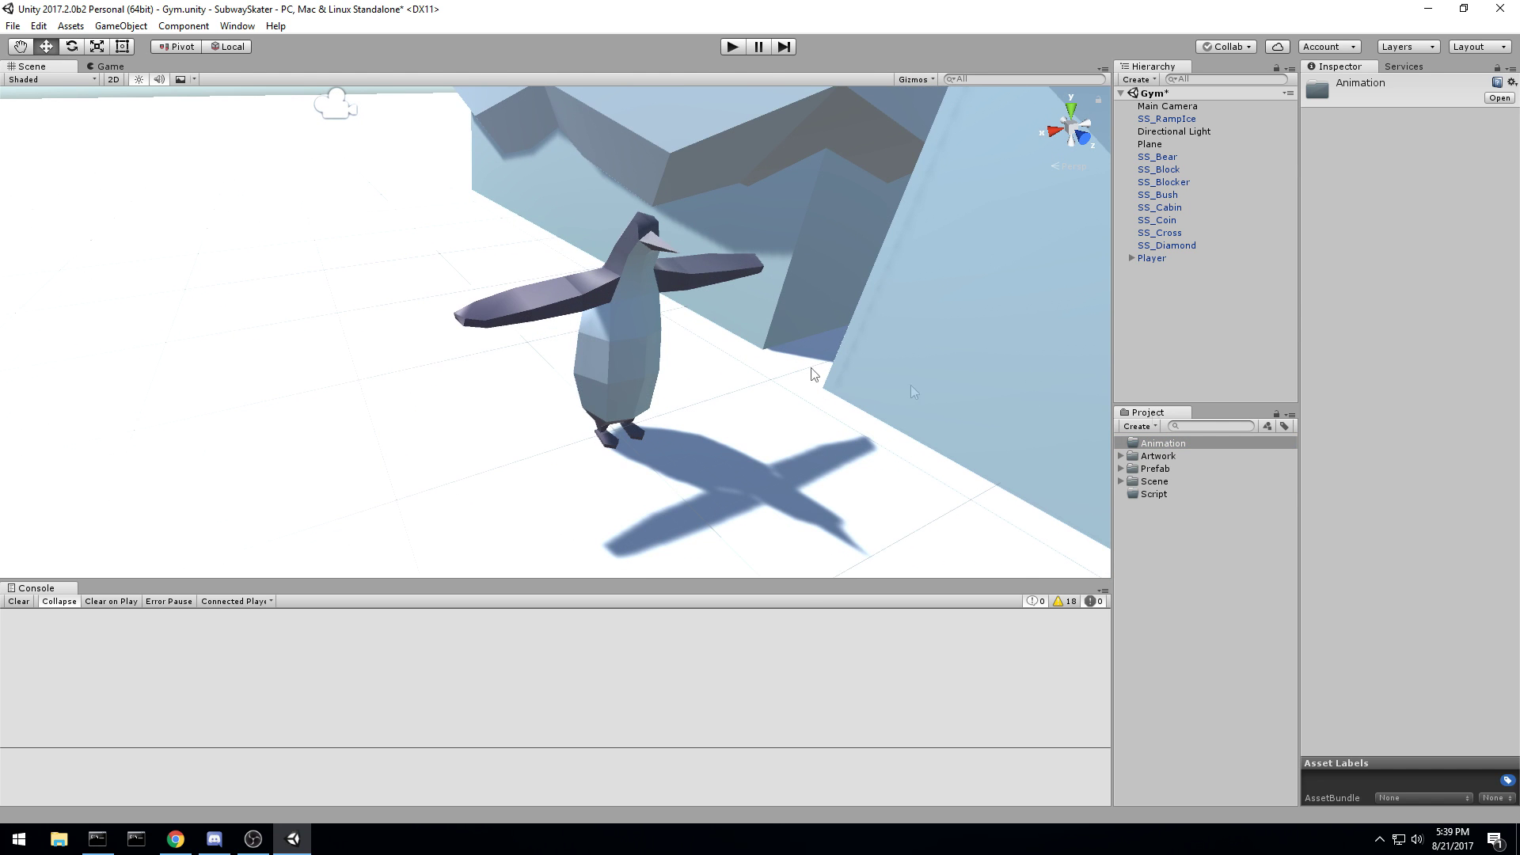
pyautogui.rightClick(1177, 450)
pyautogui.moveTo(1252, 456)
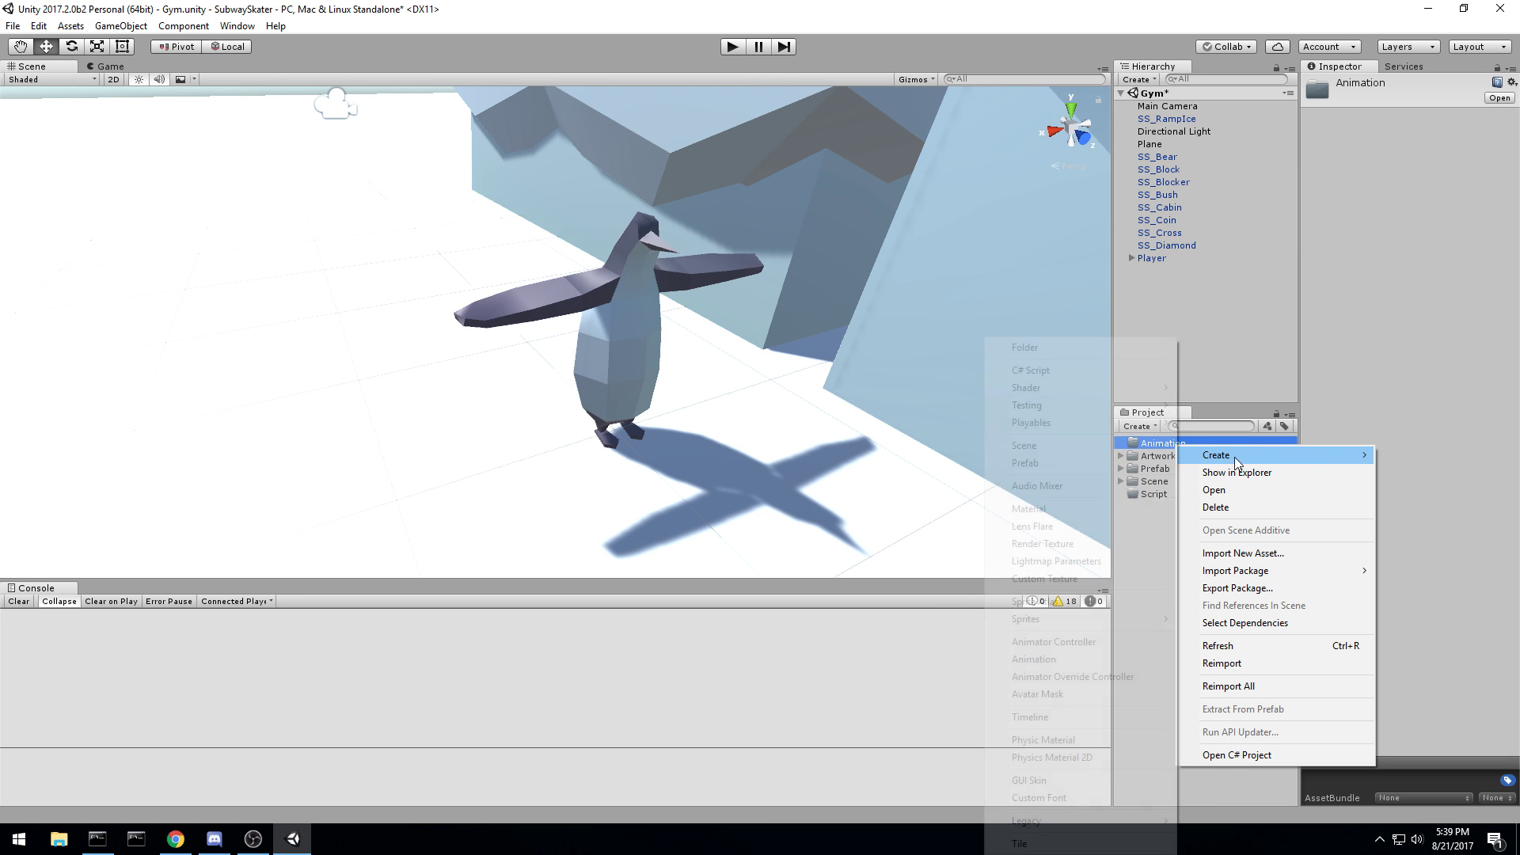
pyautogui.click(1061, 641)
pyautogui.write('Player')
pyautogui.press('Return')
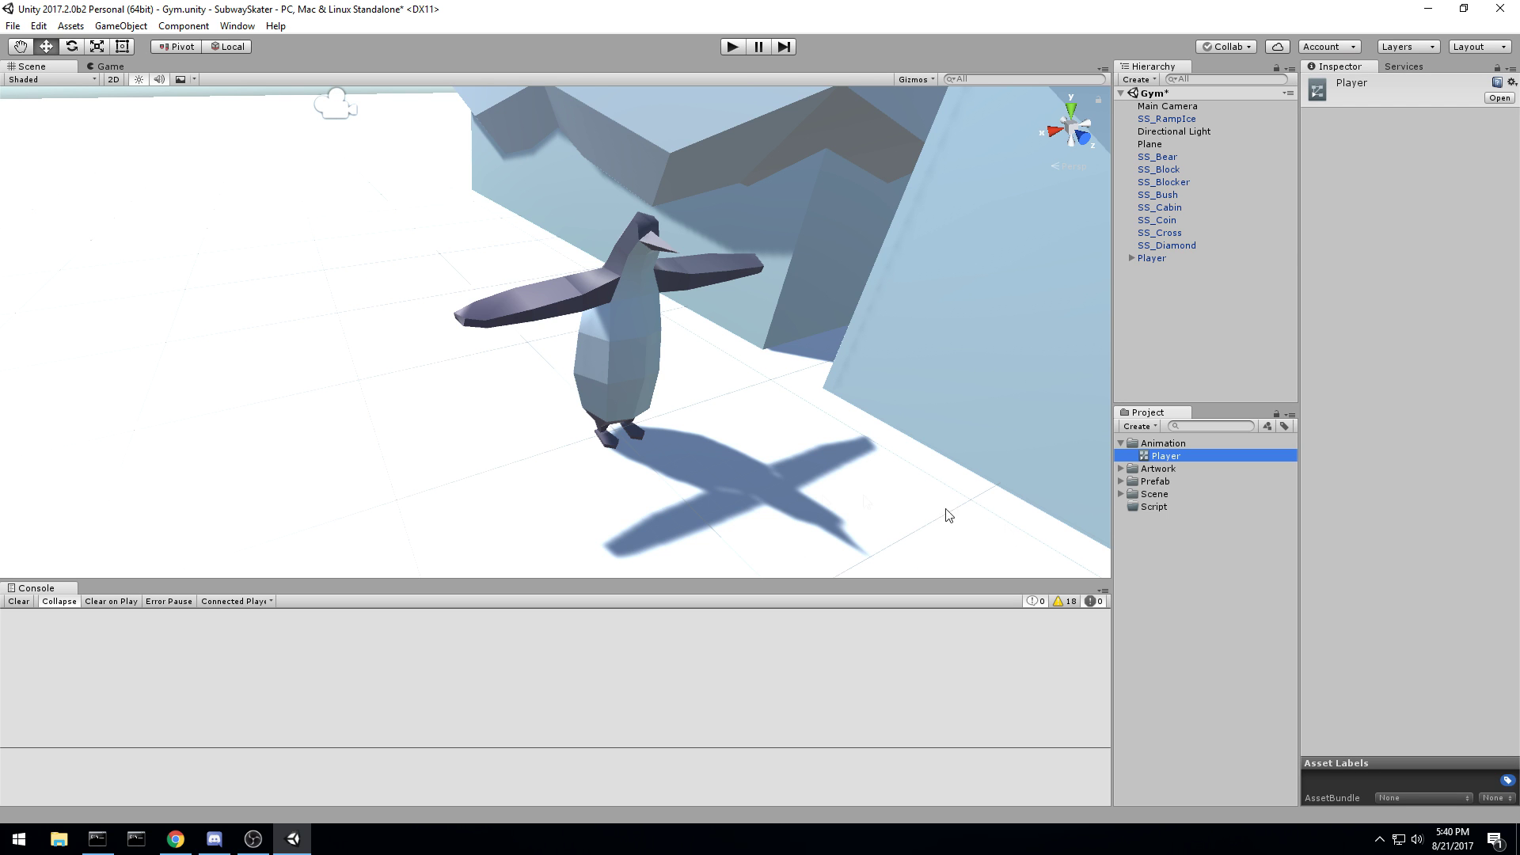
# Step: Assign the Player animator controller to the Animator component of the penguin in the scene
pyautogui.moveTo(620, 397); pyautogui.dragTo(590, 383, button='right')
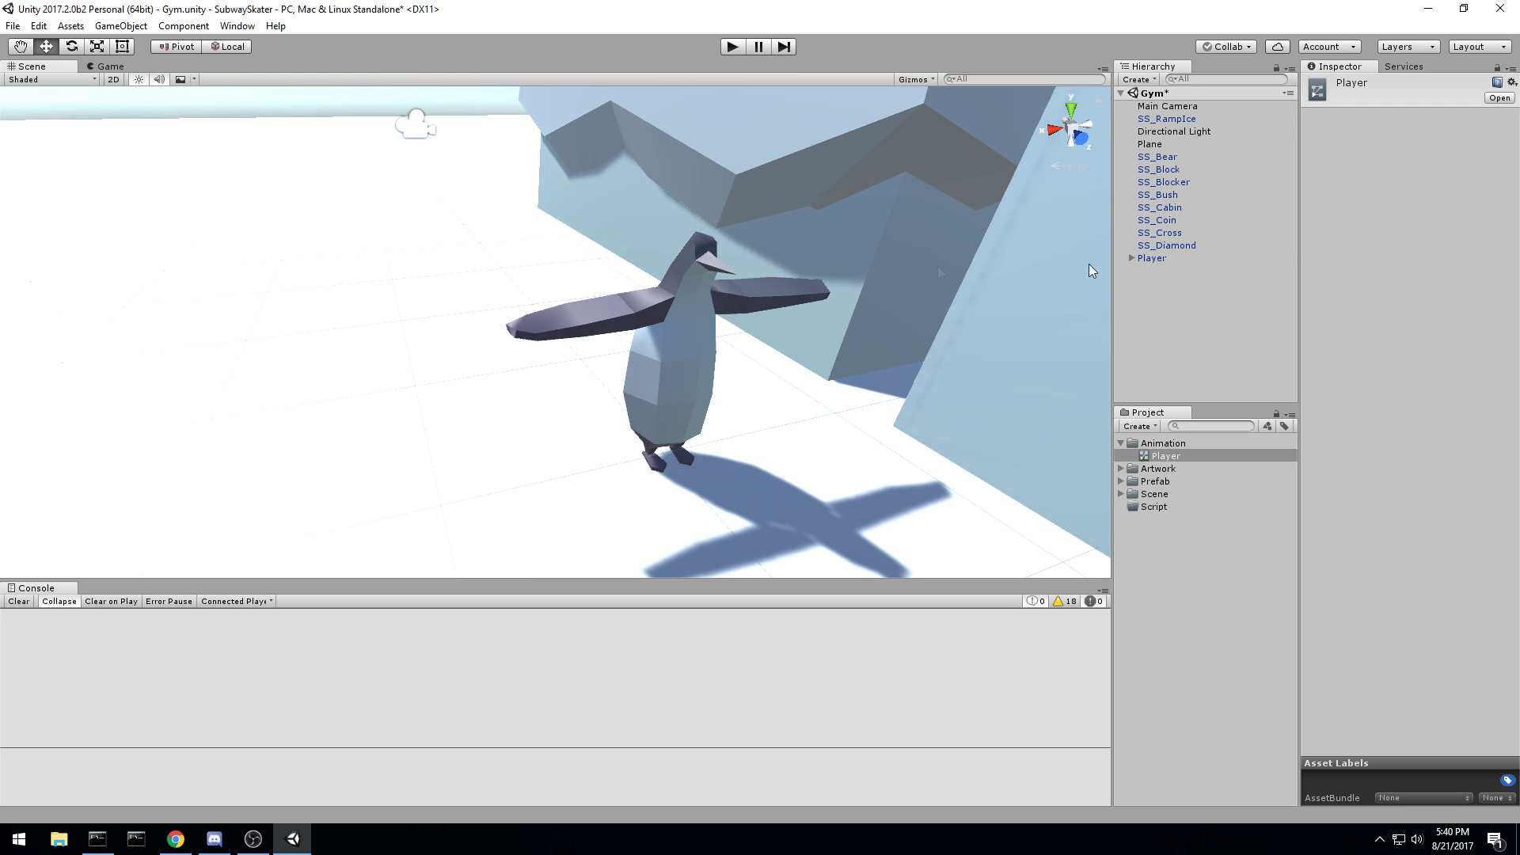
pyautogui.click(666, 315)
pyautogui.click(1401, 208)
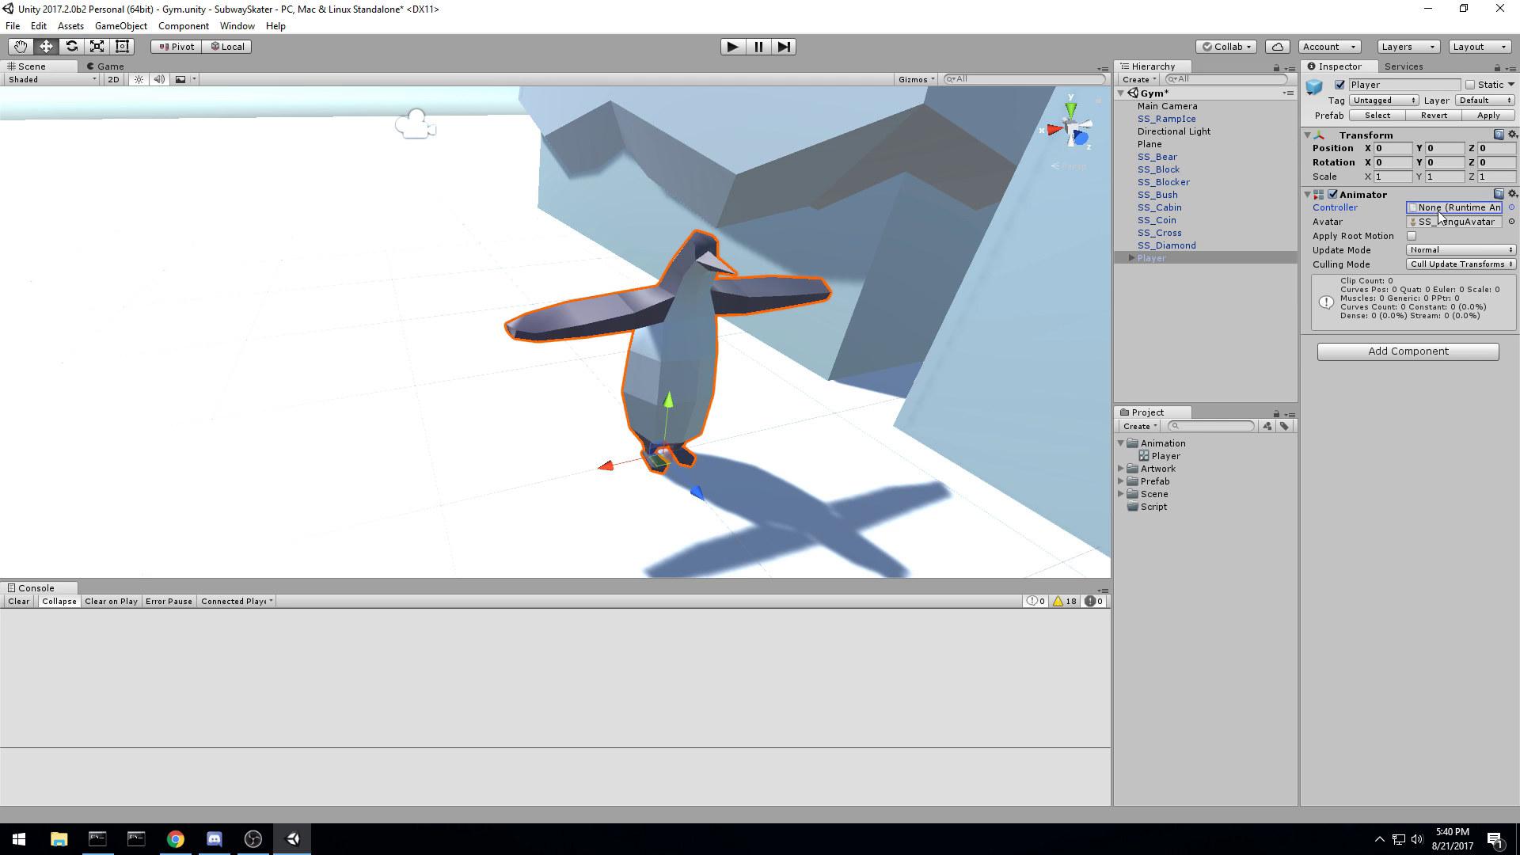
pyautogui.click(1512, 208)
pyautogui.click(1018, 260)
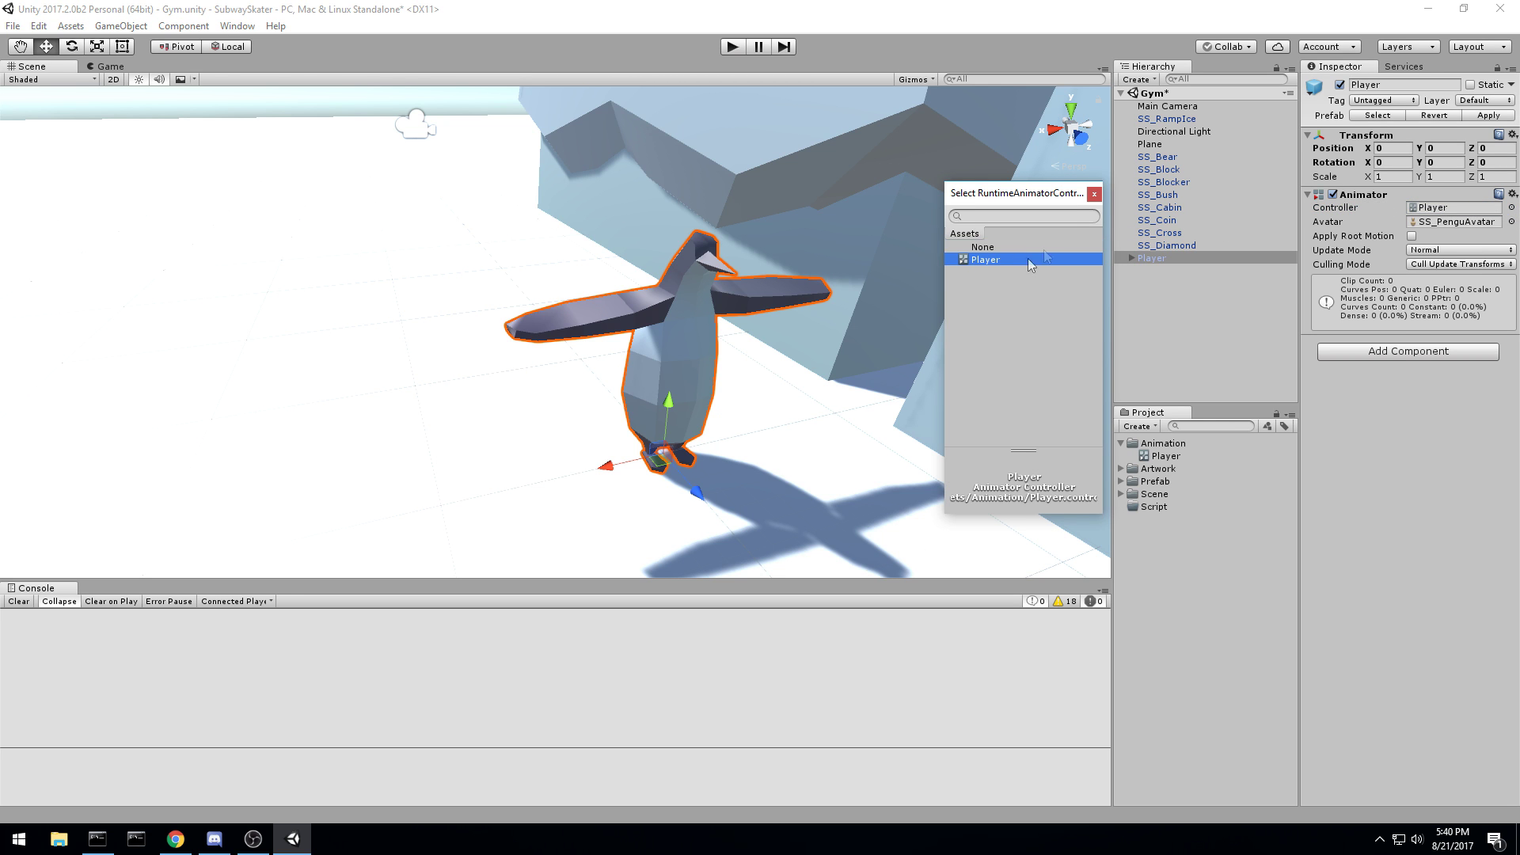
pyautogui.click(1094, 196)
pyautogui.click(1407, 354)
pyautogui.write('A')
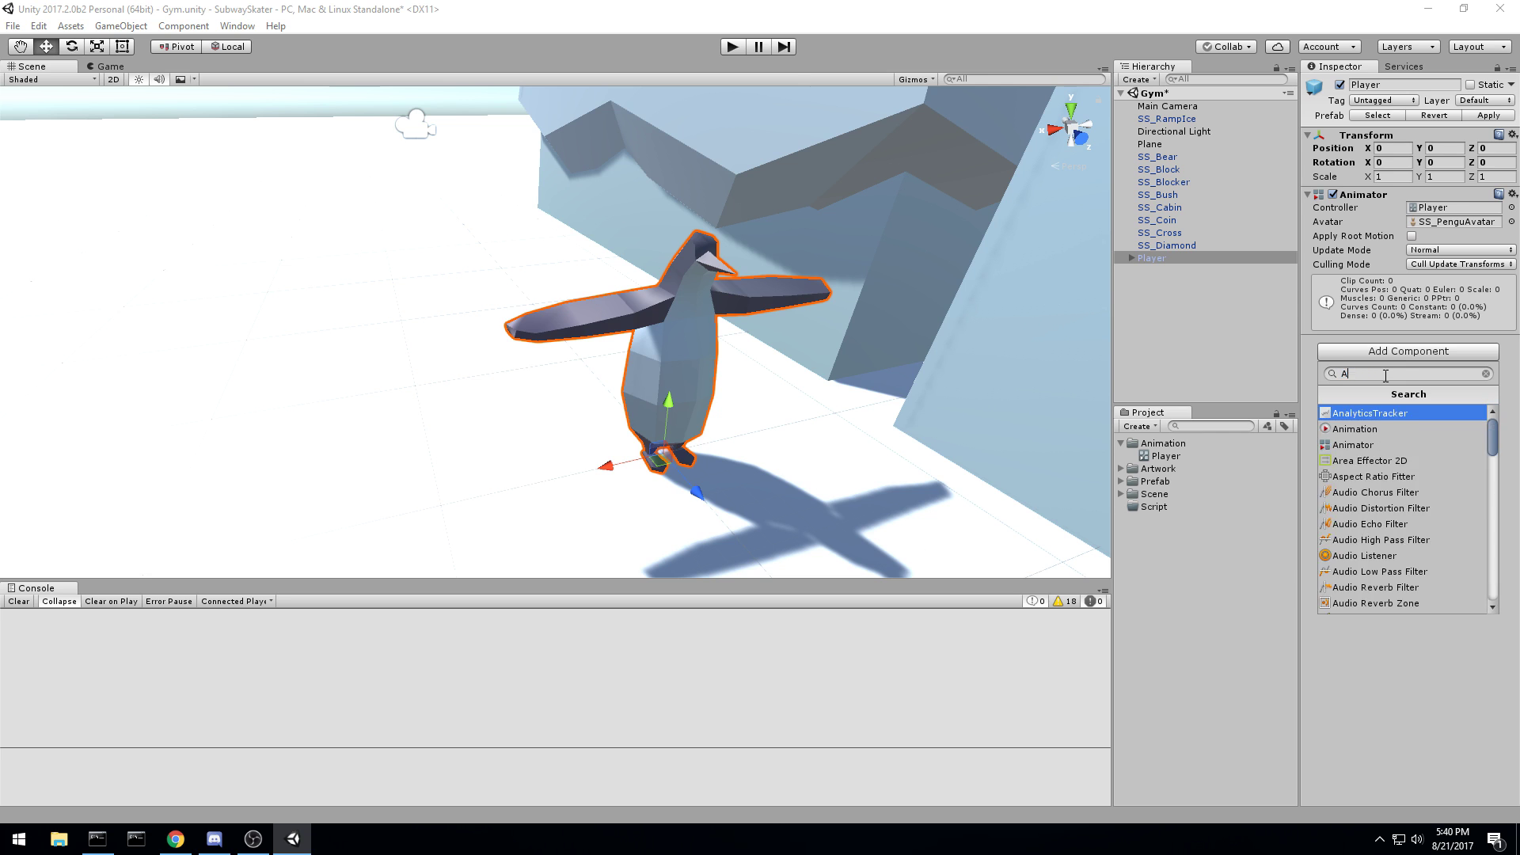
pyautogui.write('nimator')
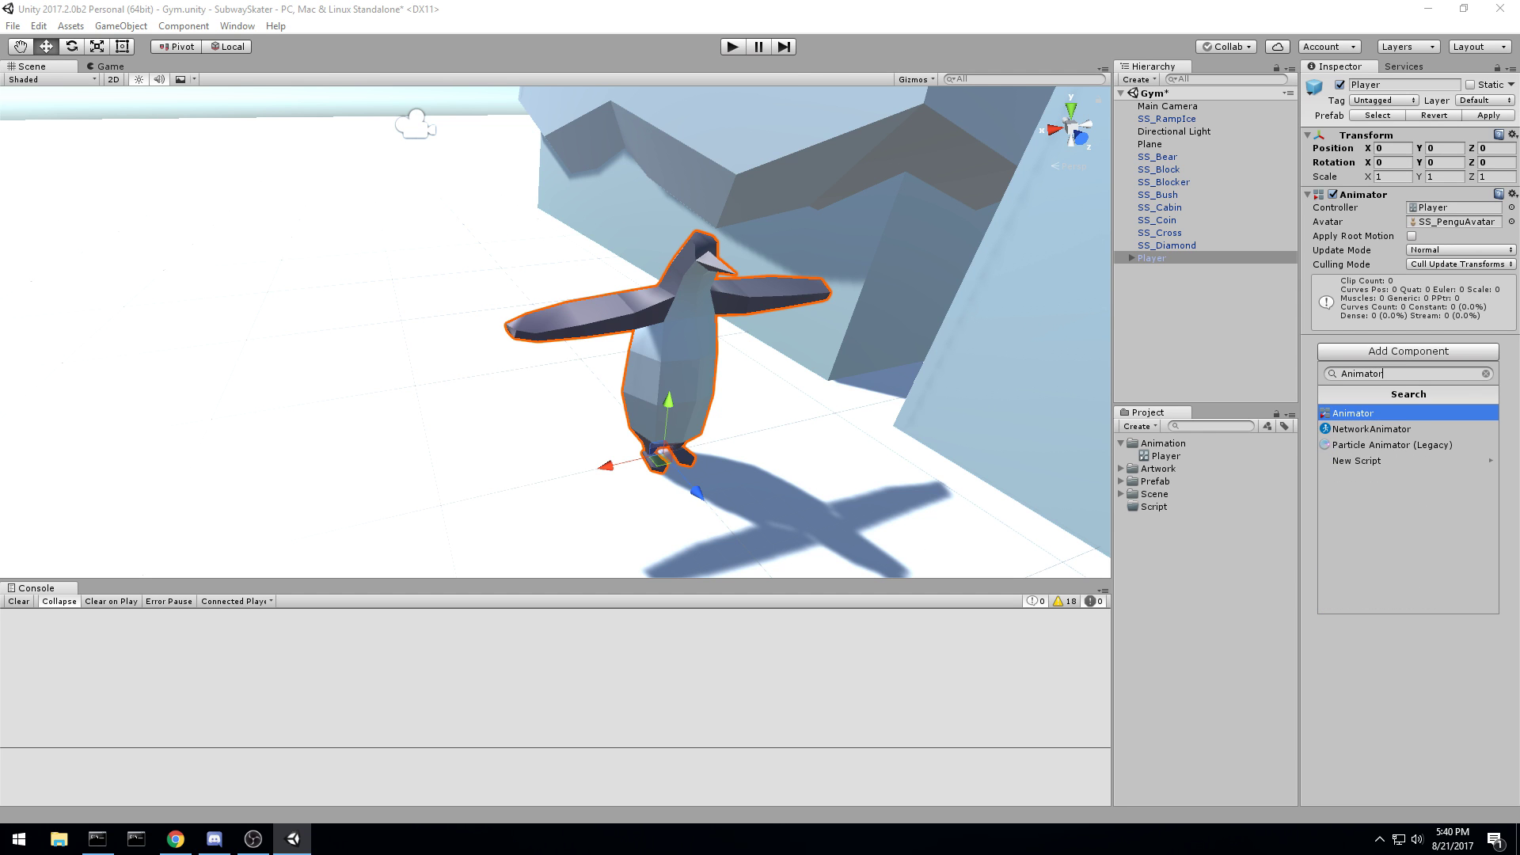
pyautogui.click(1487, 373)
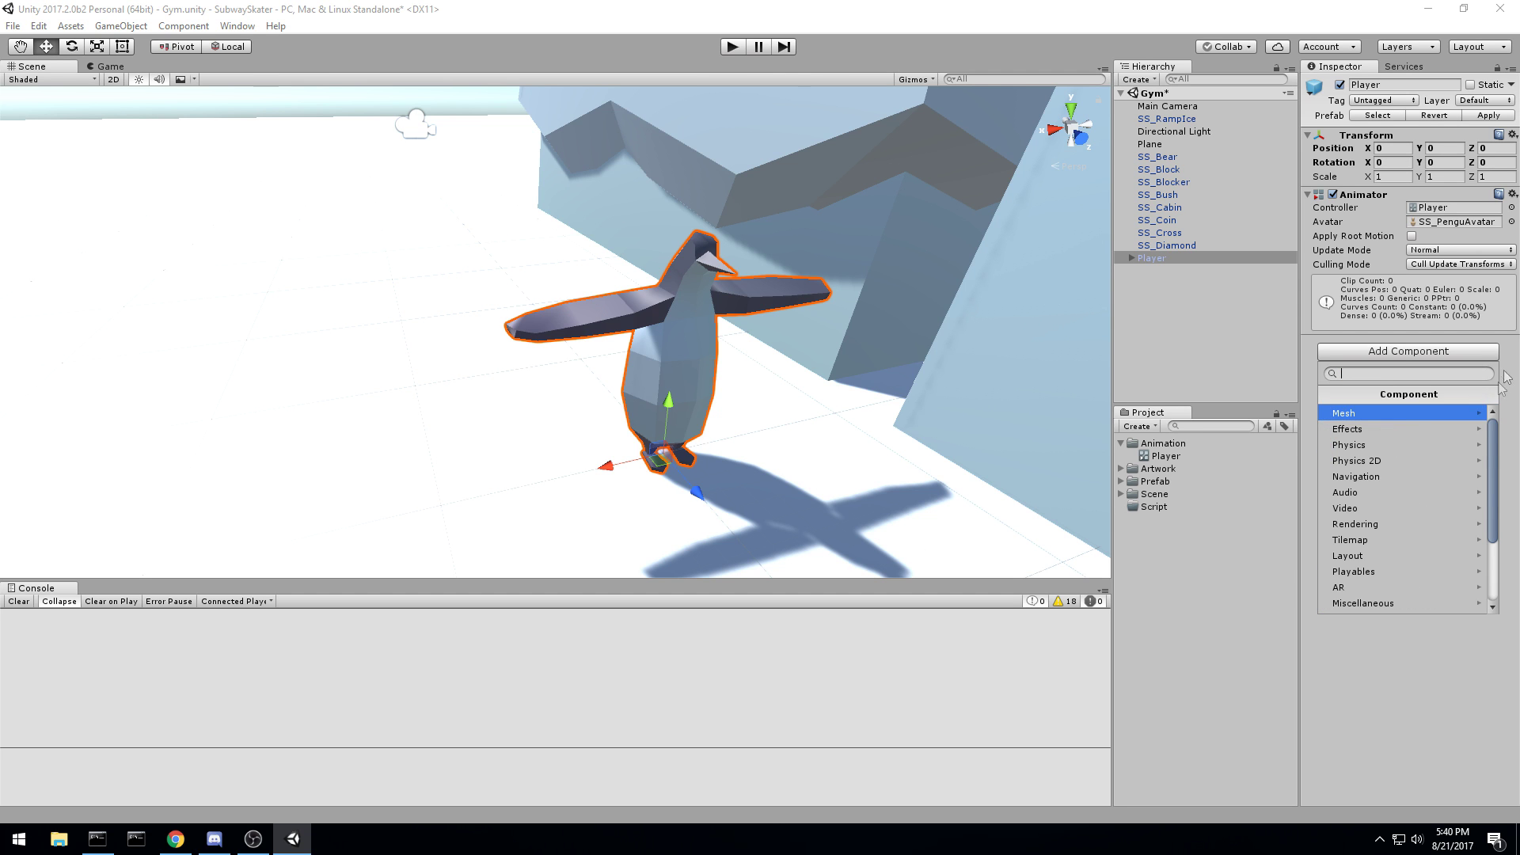
pyautogui.click(1459, 686)
# Step: Open the penguin's Player controller in the Animator for editing and widen the graph area
pyautogui.click(1437, 209)
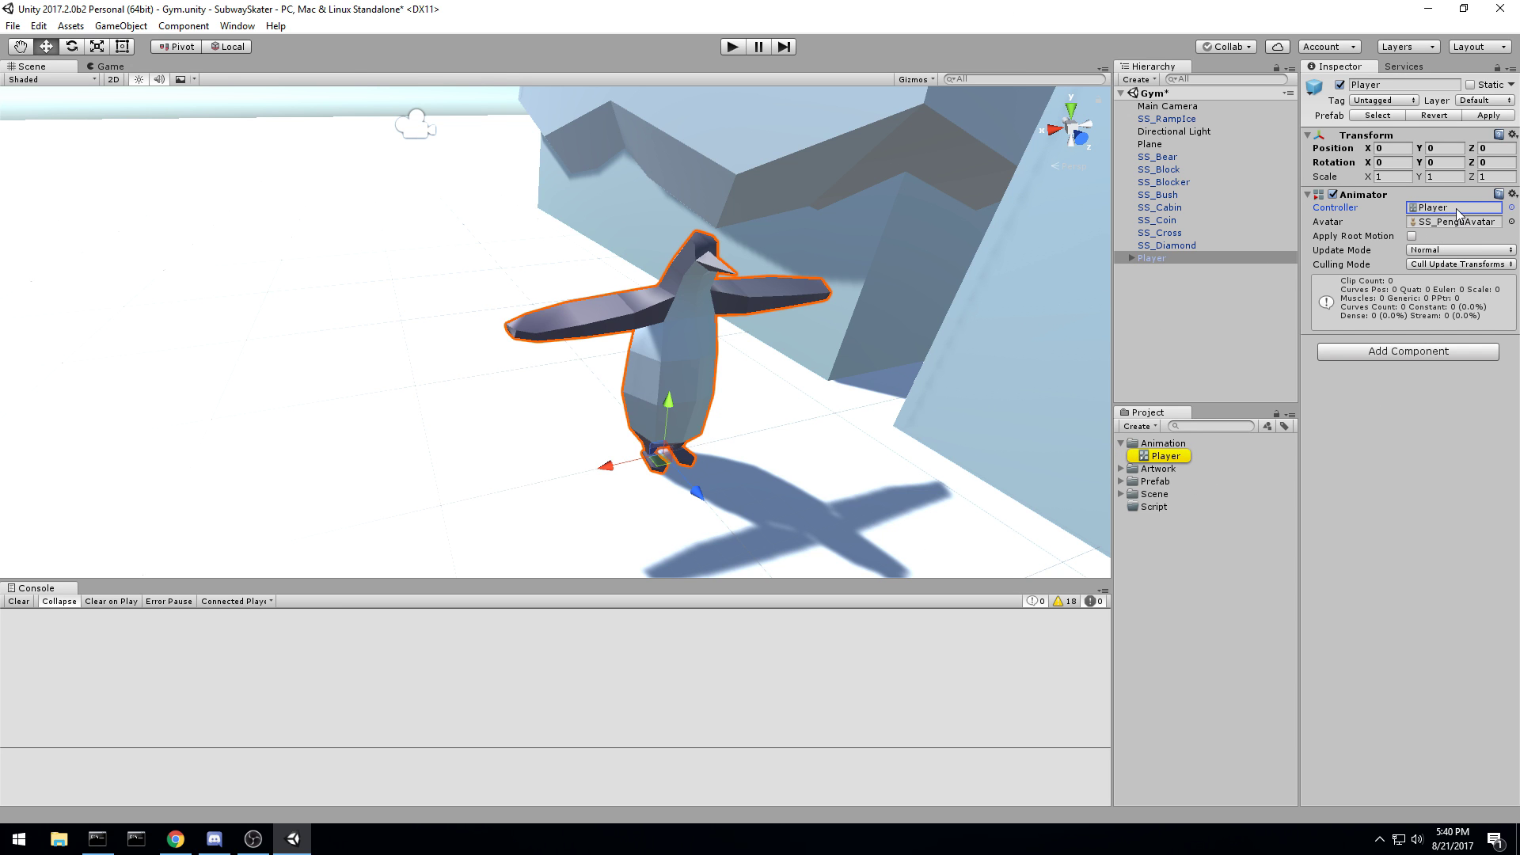
pyautogui.doubleClick(1464, 209)
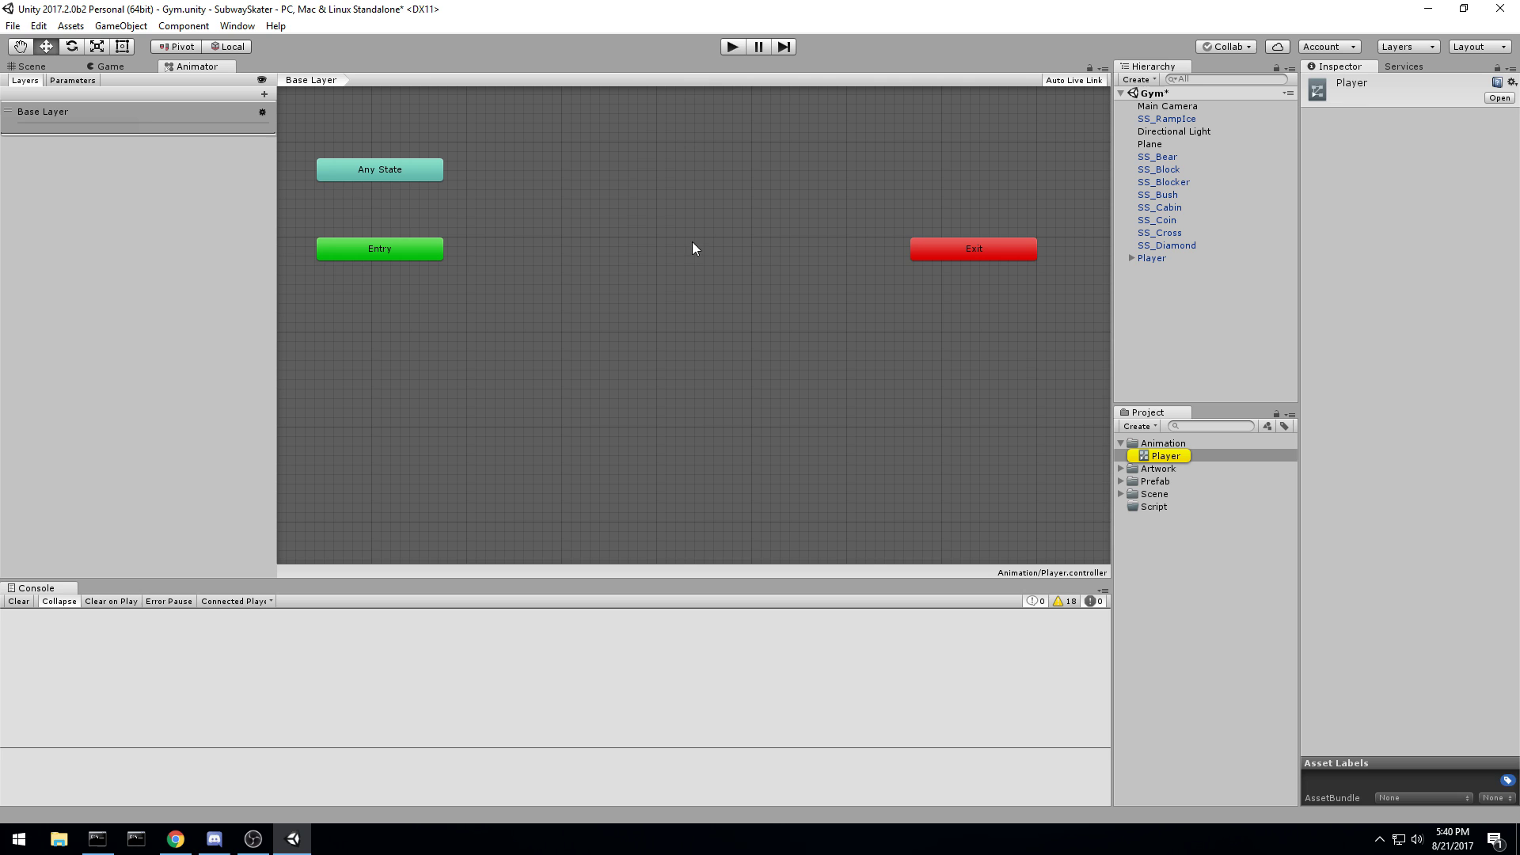
pyautogui.moveTo(1113, 364); pyautogui.dragTo(1225, 373)
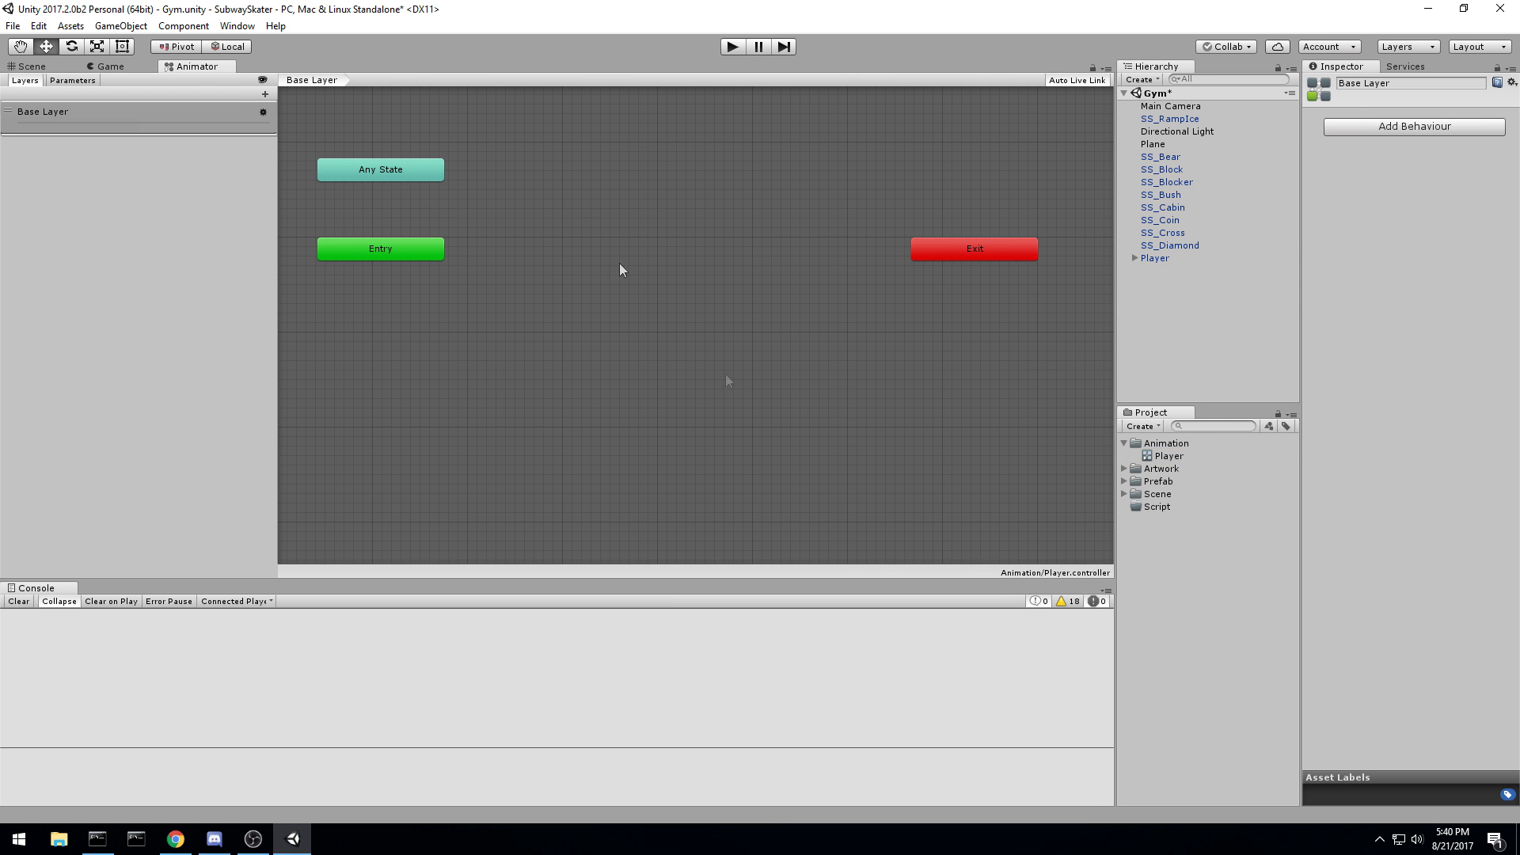
# Step: Create two empty states in the Base Layer and arrange them between Entry and Exit
pyautogui.moveTo(648, 234); pyautogui.dragTo(637, 321, button='middle')
pyautogui.rightClick(576, 293)
pyautogui.moveTo(623, 305)
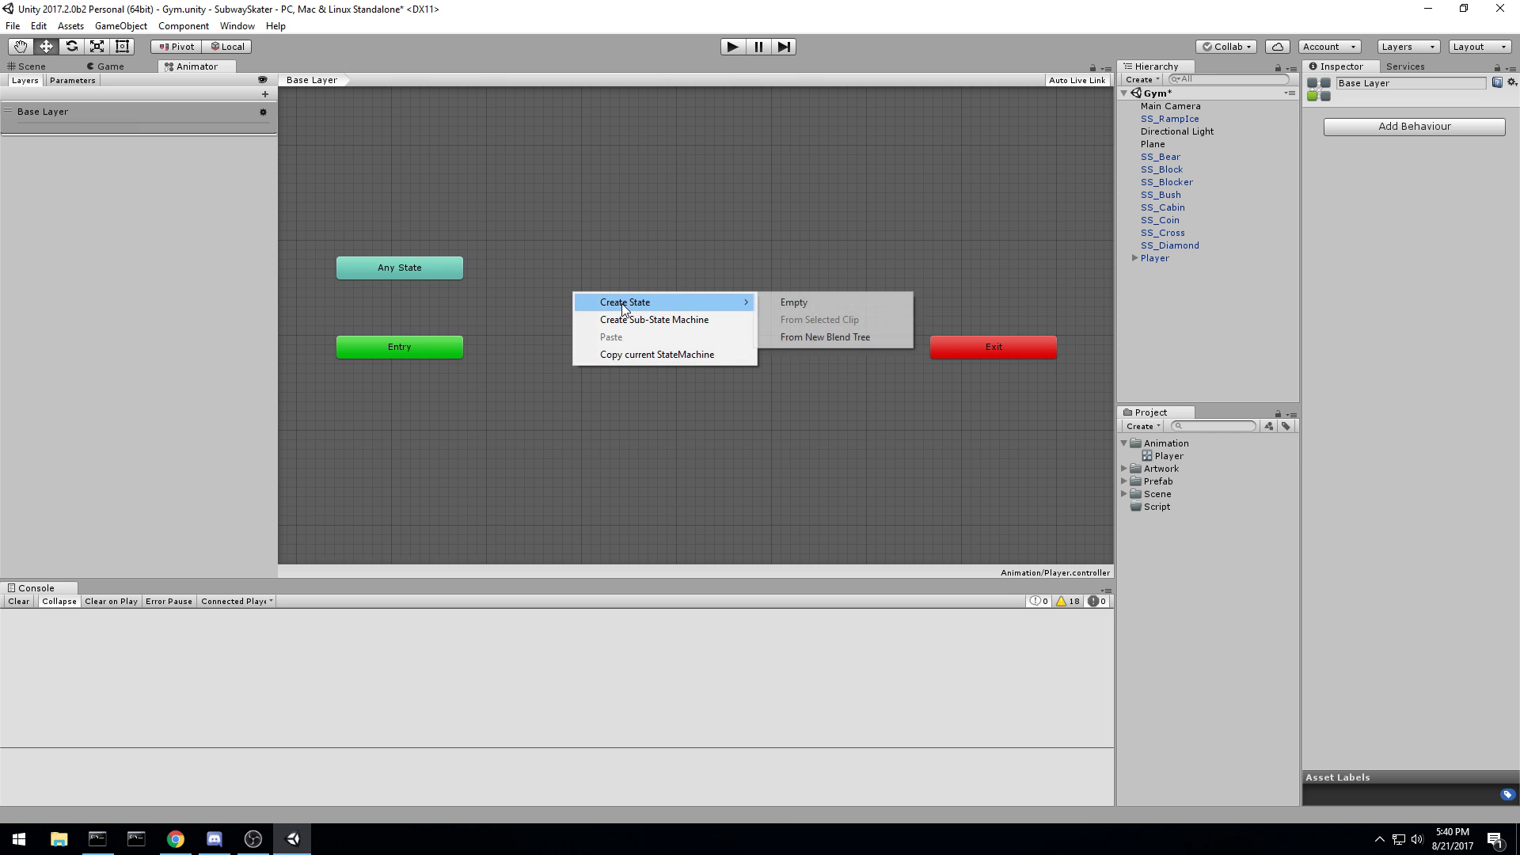
pyautogui.click(858, 304)
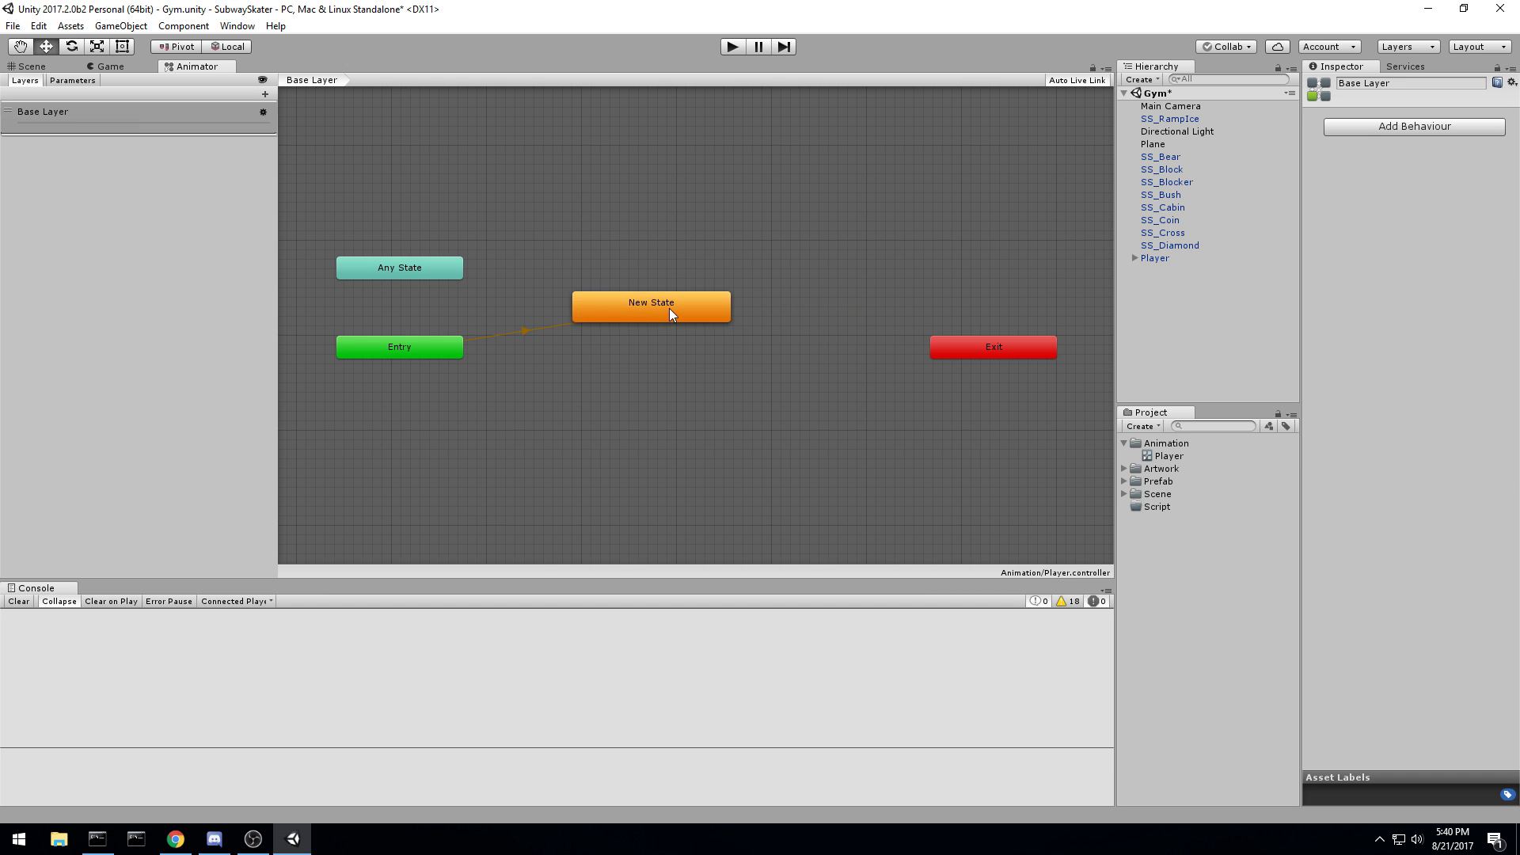
pyautogui.moveTo(681, 307); pyautogui.dragTo(636, 339)
pyautogui.rightClick(643, 335)
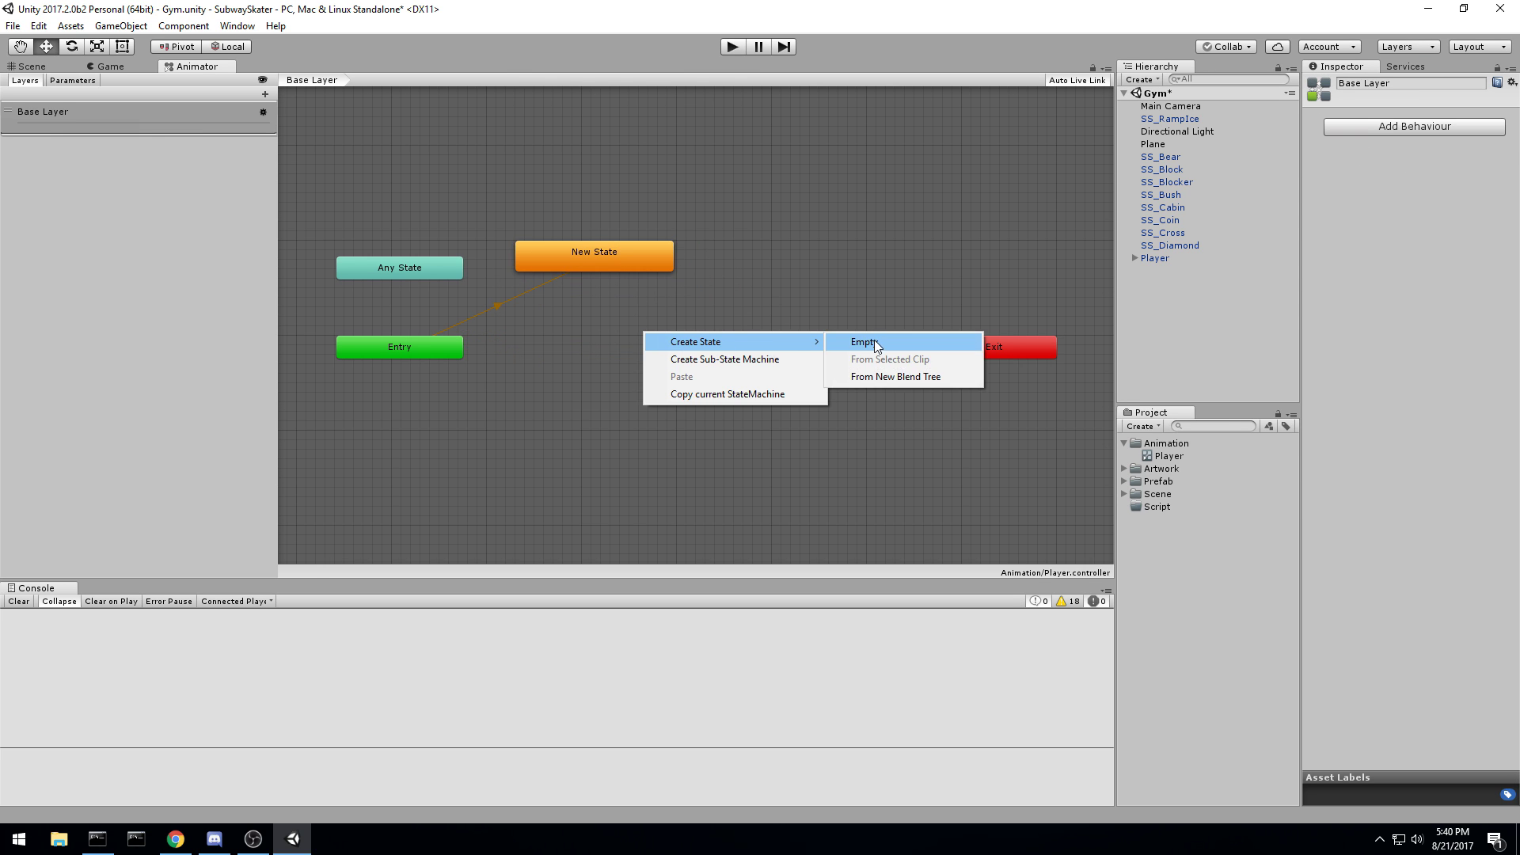
pyautogui.click(875, 341)
pyautogui.moveTo(735, 349); pyautogui.dragTo(683, 344)
# Step: Assign the Jump motion to the default state and rename that state Jump
pyautogui.click(576, 270)
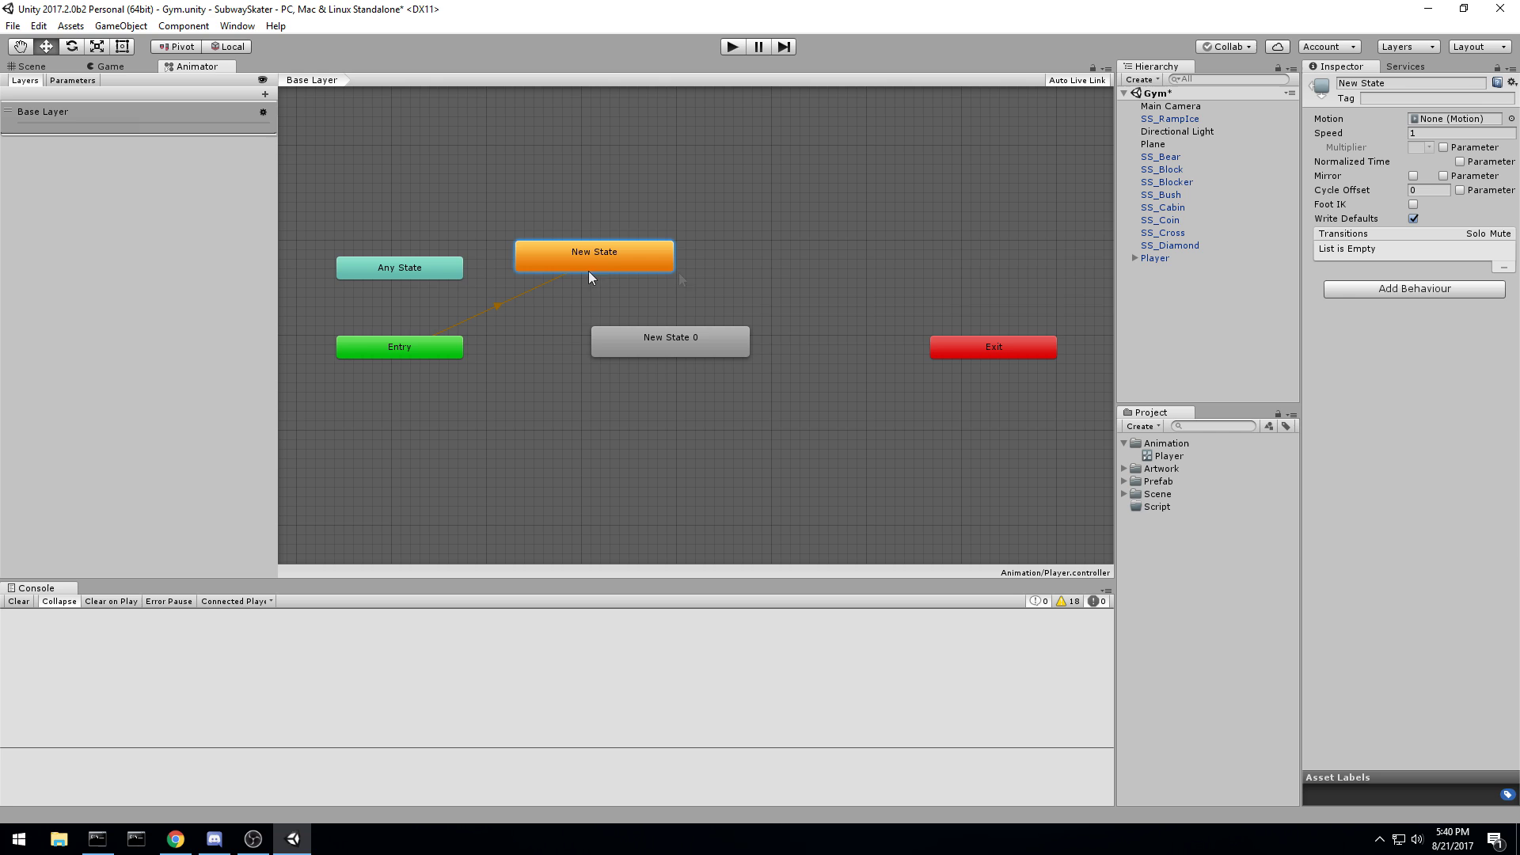
pyautogui.click(1511, 118)
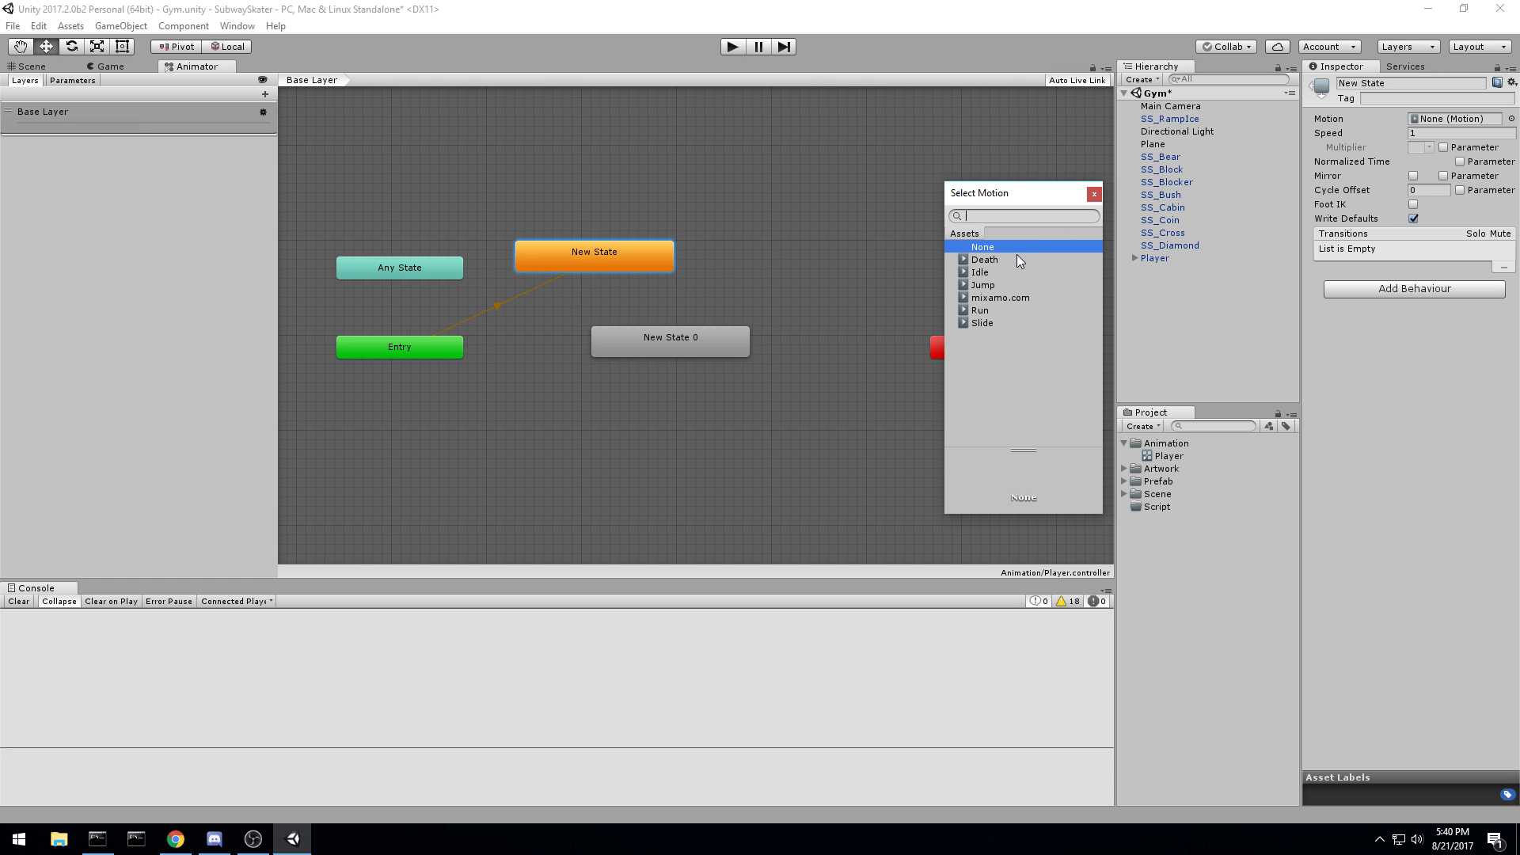
pyautogui.click(985, 260)
pyautogui.click(983, 286)
pyautogui.click(626, 255)
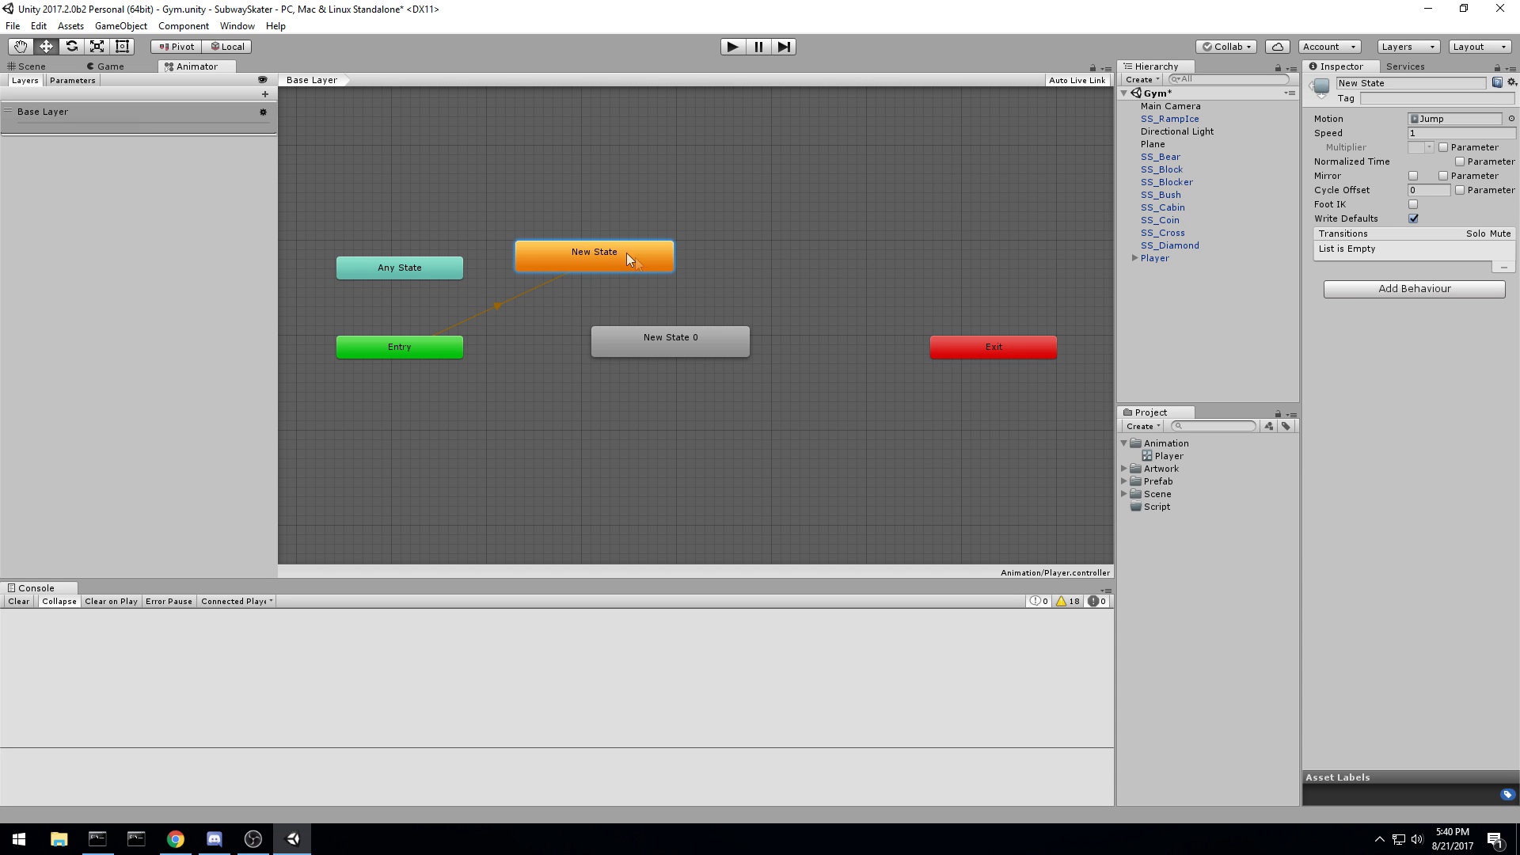
pyautogui.click(1417, 83)
pyautogui.write('Jump')
pyautogui.press('Return')
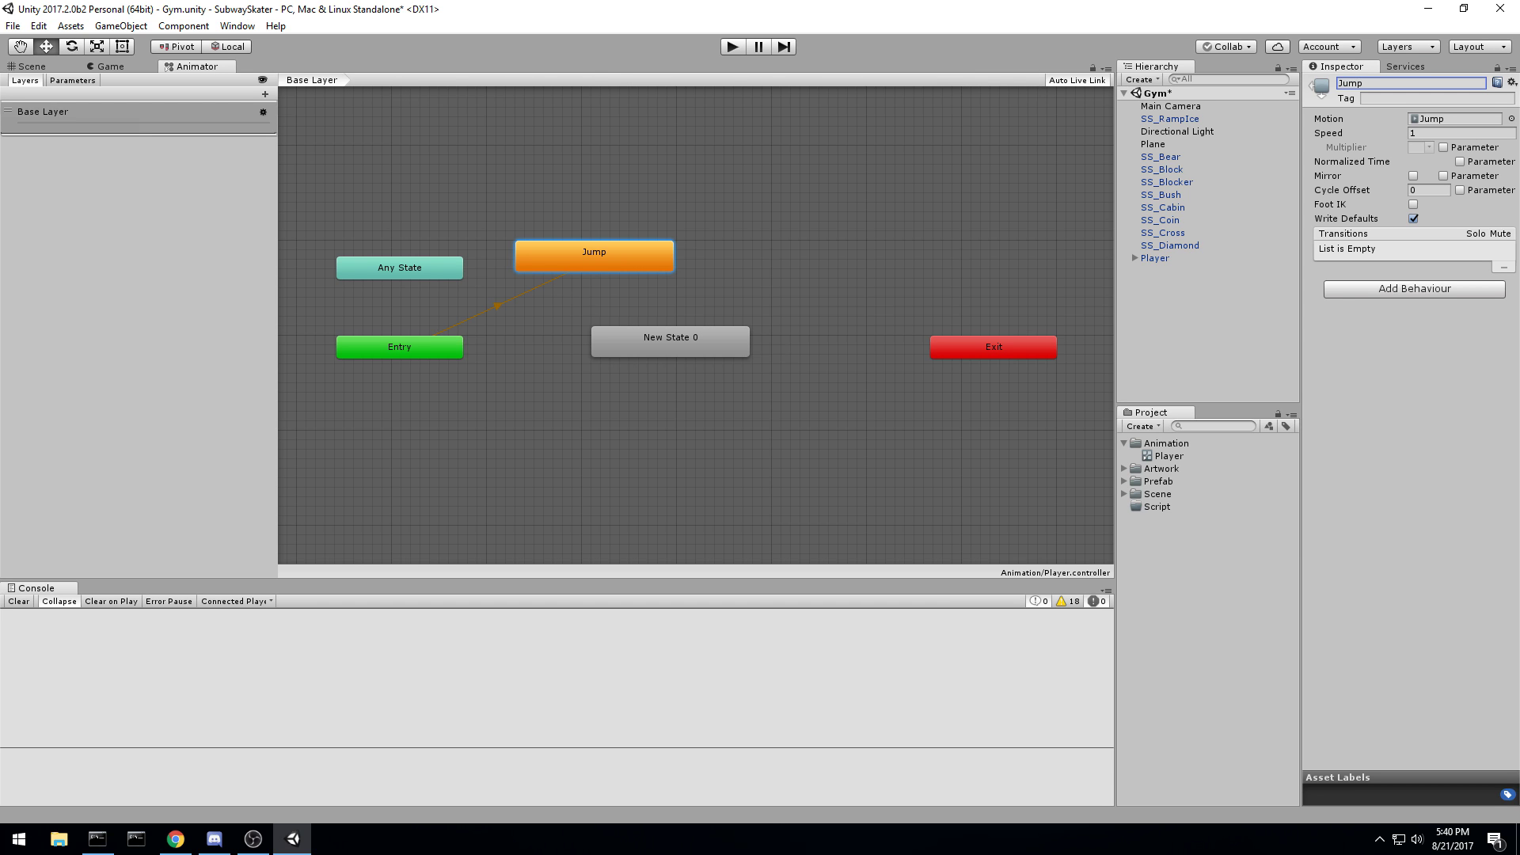
# Step: Delete both trial states from the Base Layer
pyautogui.click(646, 295)
pyautogui.moveTo(594, 180); pyautogui.dragTo(695, 428)
pyautogui.press('Delete')
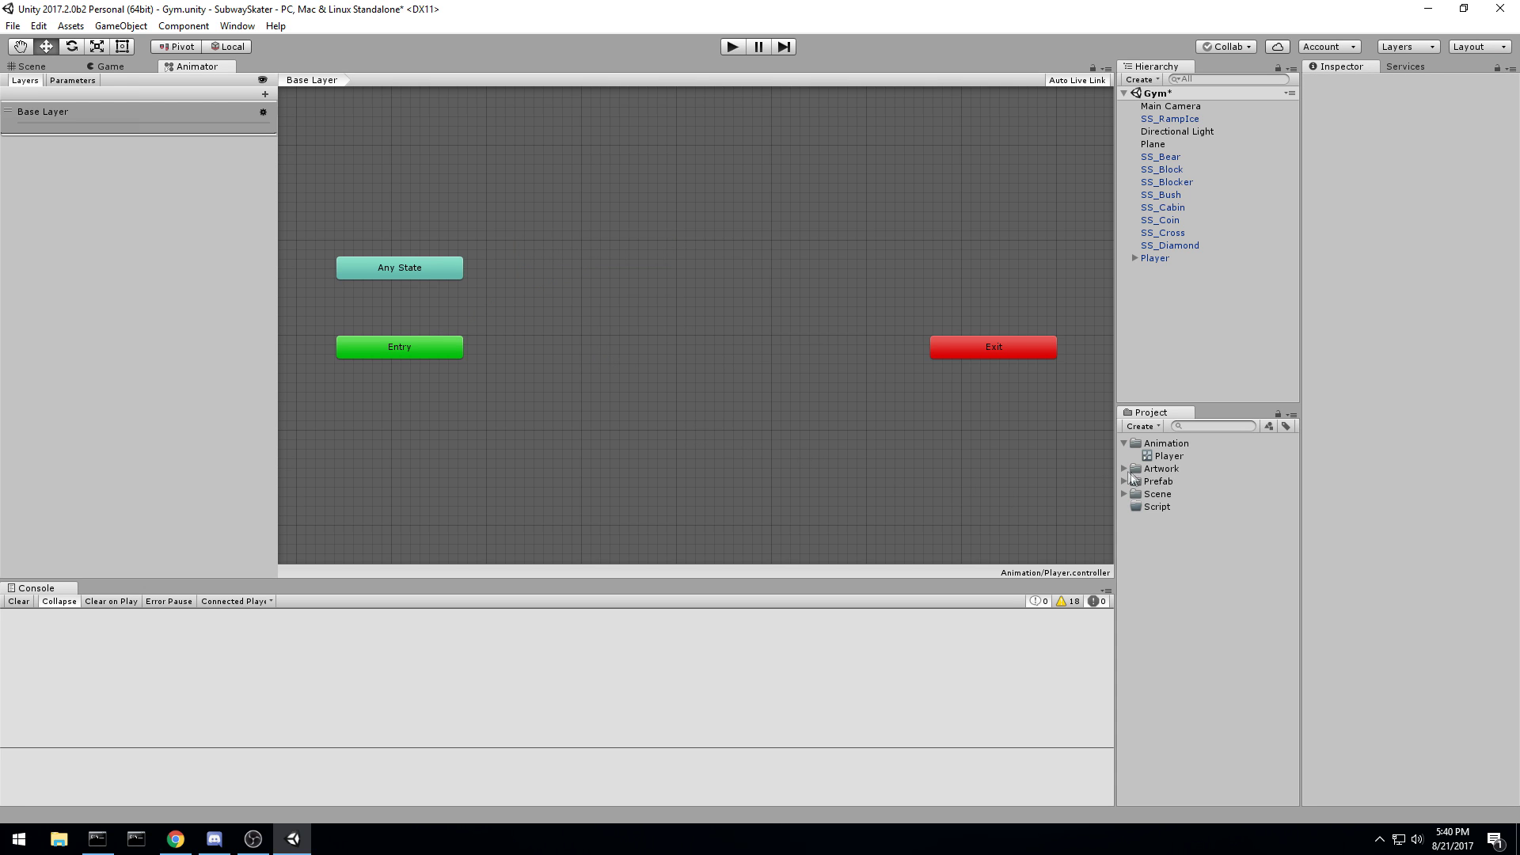
# Step: Add the Death, Idle, Jump, Run and Slide animations from Artwork's CharacterAnimation folder as states in the Player controller
pyautogui.click(1164, 457)
pyautogui.click(1125, 469)
pyautogui.click(1136, 494)
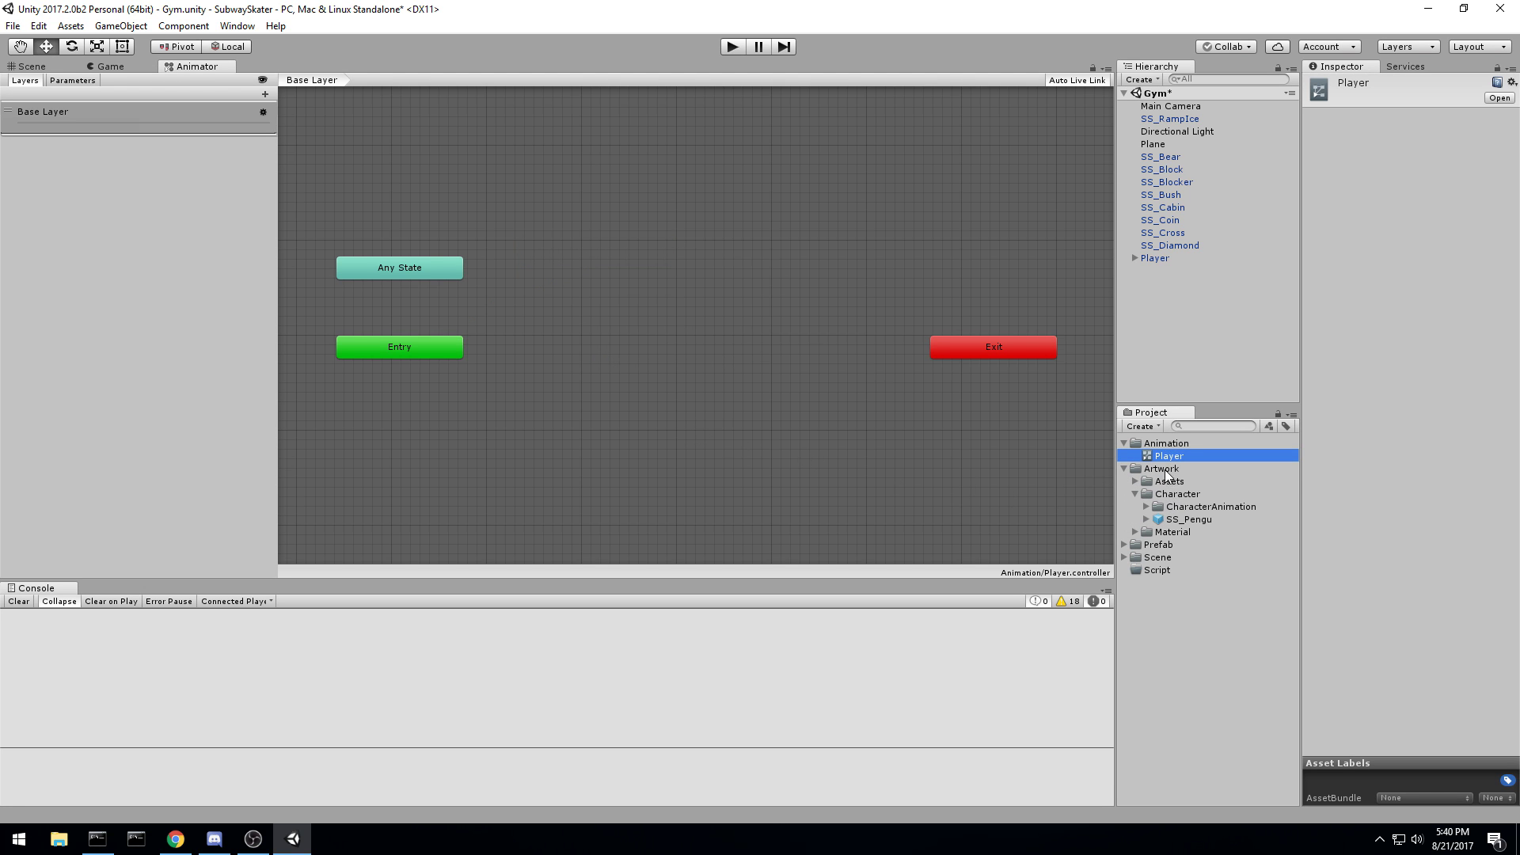
pyautogui.click(1180, 495)
pyautogui.click(1152, 508)
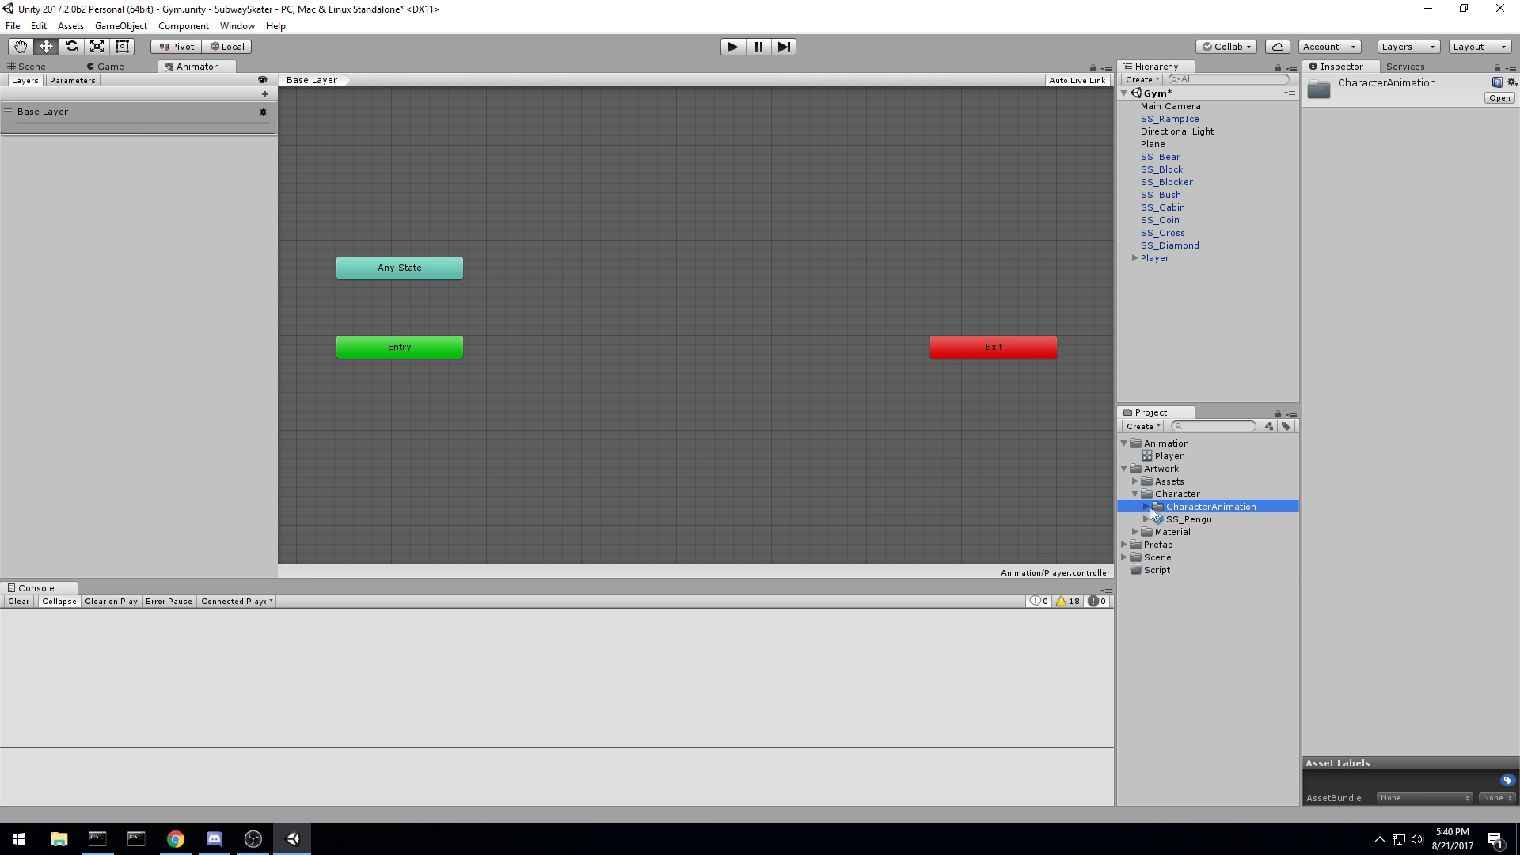
pyautogui.click(1148, 506)
pyautogui.click(1190, 519)
pyautogui.keyDown('shift'); pyautogui.click(1188, 570); pyautogui.keyUp('shift')
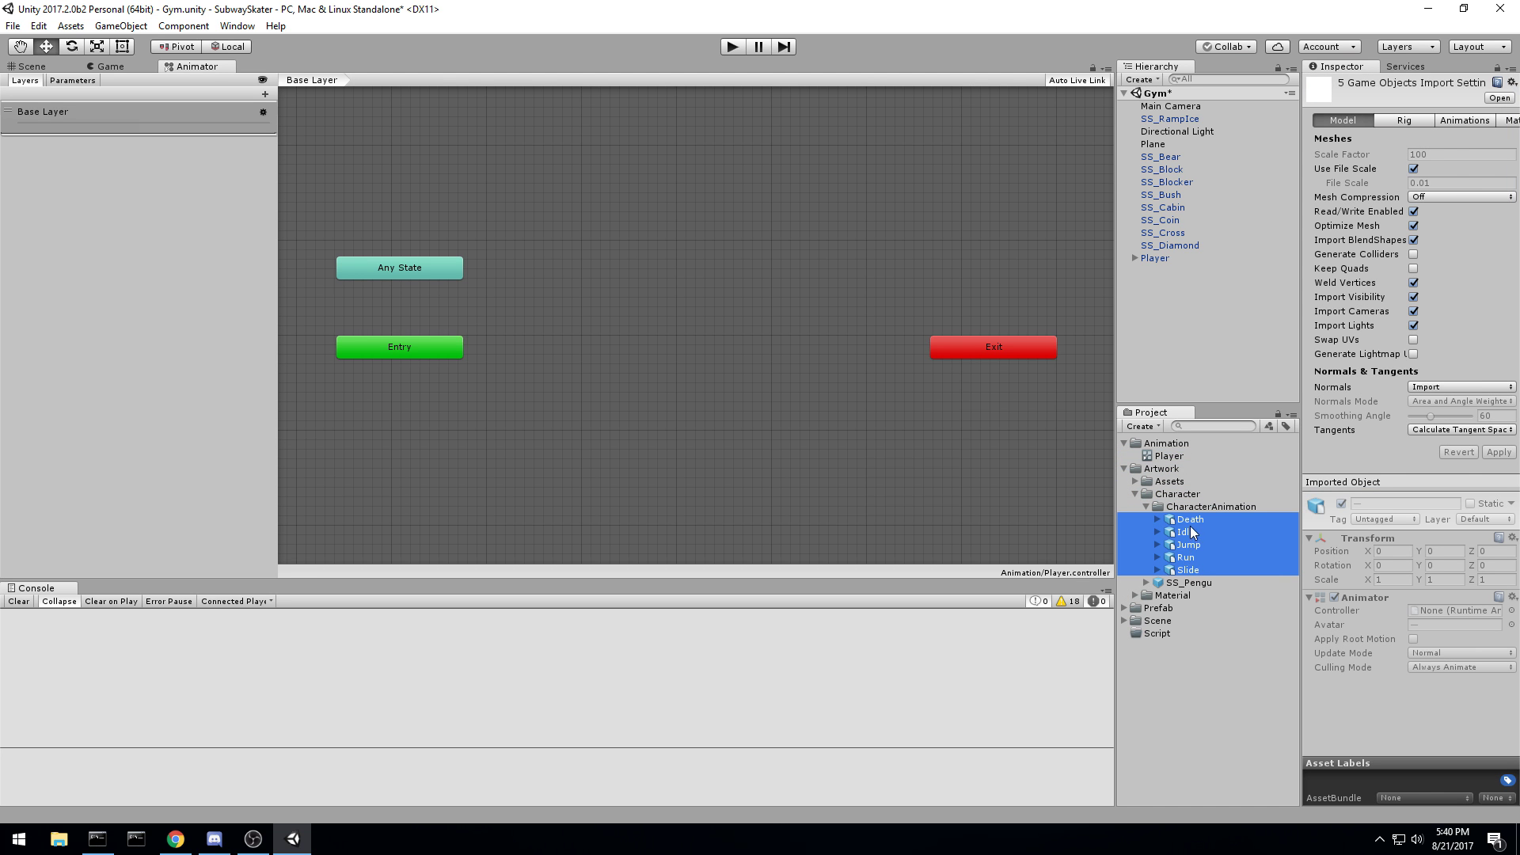
pyautogui.moveTo(1188, 525); pyautogui.dragTo(603, 274)
# Step: Separate the Death and Idle states from the stacked animation states in the Base Layer graph
pyautogui.moveTo(696, 286); pyautogui.dragTo(643, 346)
pyautogui.moveTo(682, 235); pyautogui.dragTo(726, 463)
pyautogui.click(678, 321)
pyautogui.moveTo(649, 343); pyautogui.dragTo(806, 170)
pyautogui.click(629, 238)
pyautogui.click(593, 280)
pyautogui.moveTo(683, 412); pyautogui.dragTo(611, 341)
pyautogui.scroll(-3, 900, 264)
pyautogui.scroll(2, 899, 274)
pyautogui.scroll(2, 899, 274)
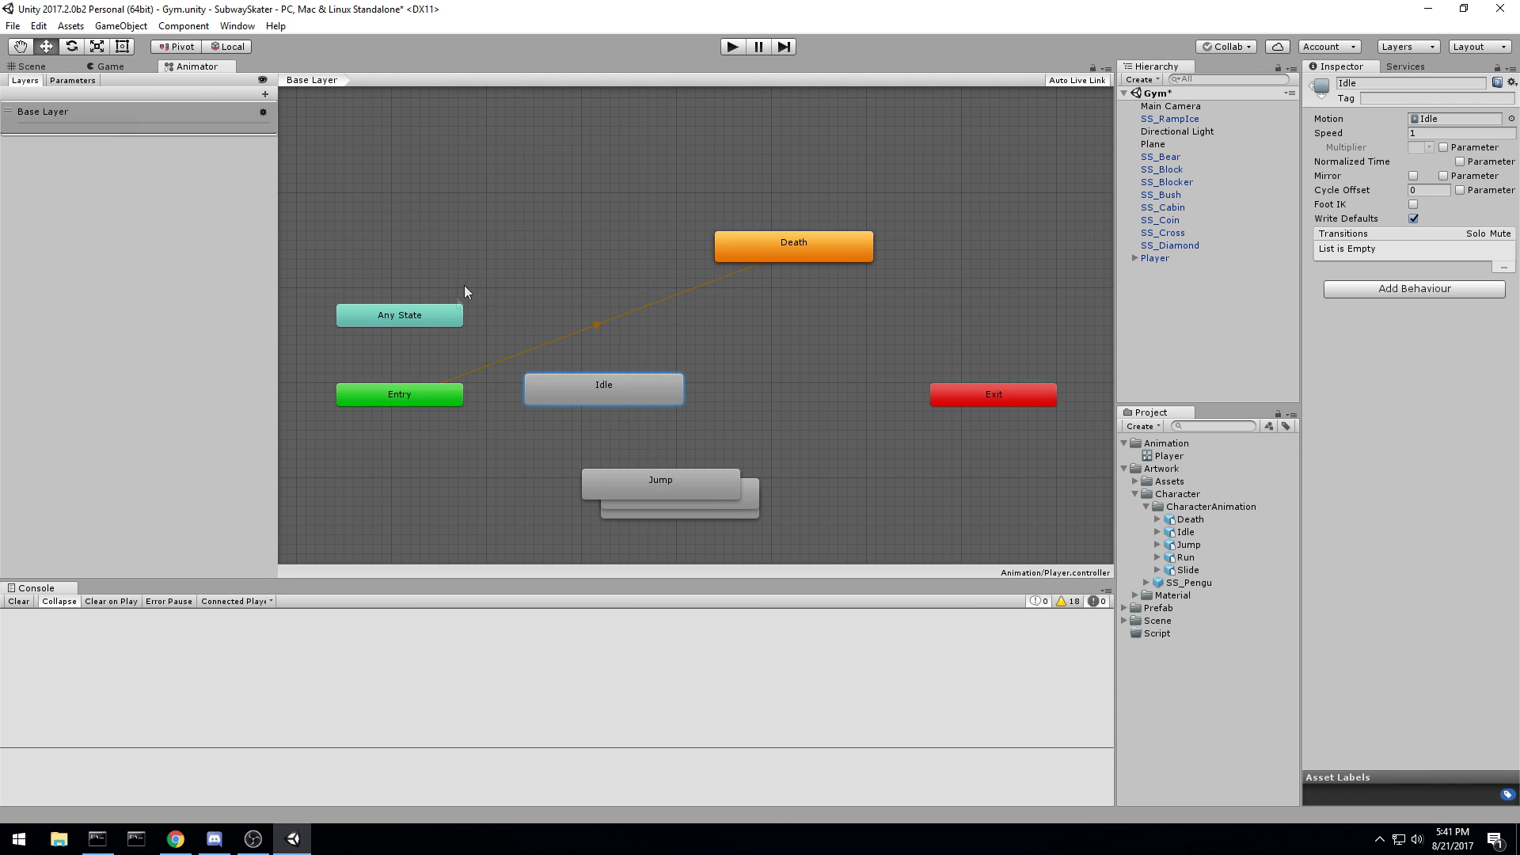
# Step: Place the Any State and Entry nodes side by side above the animation states, with Death moved clear of them
pyautogui.moveTo(421, 317); pyautogui.dragTo(400, 168)
pyautogui.moveTo(414, 396); pyautogui.dragTo(643, 156)
pyautogui.moveTo(854, 261); pyautogui.dragTo(1004, 266)
pyautogui.moveTo(638, 160); pyautogui.dragTo(687, 169)
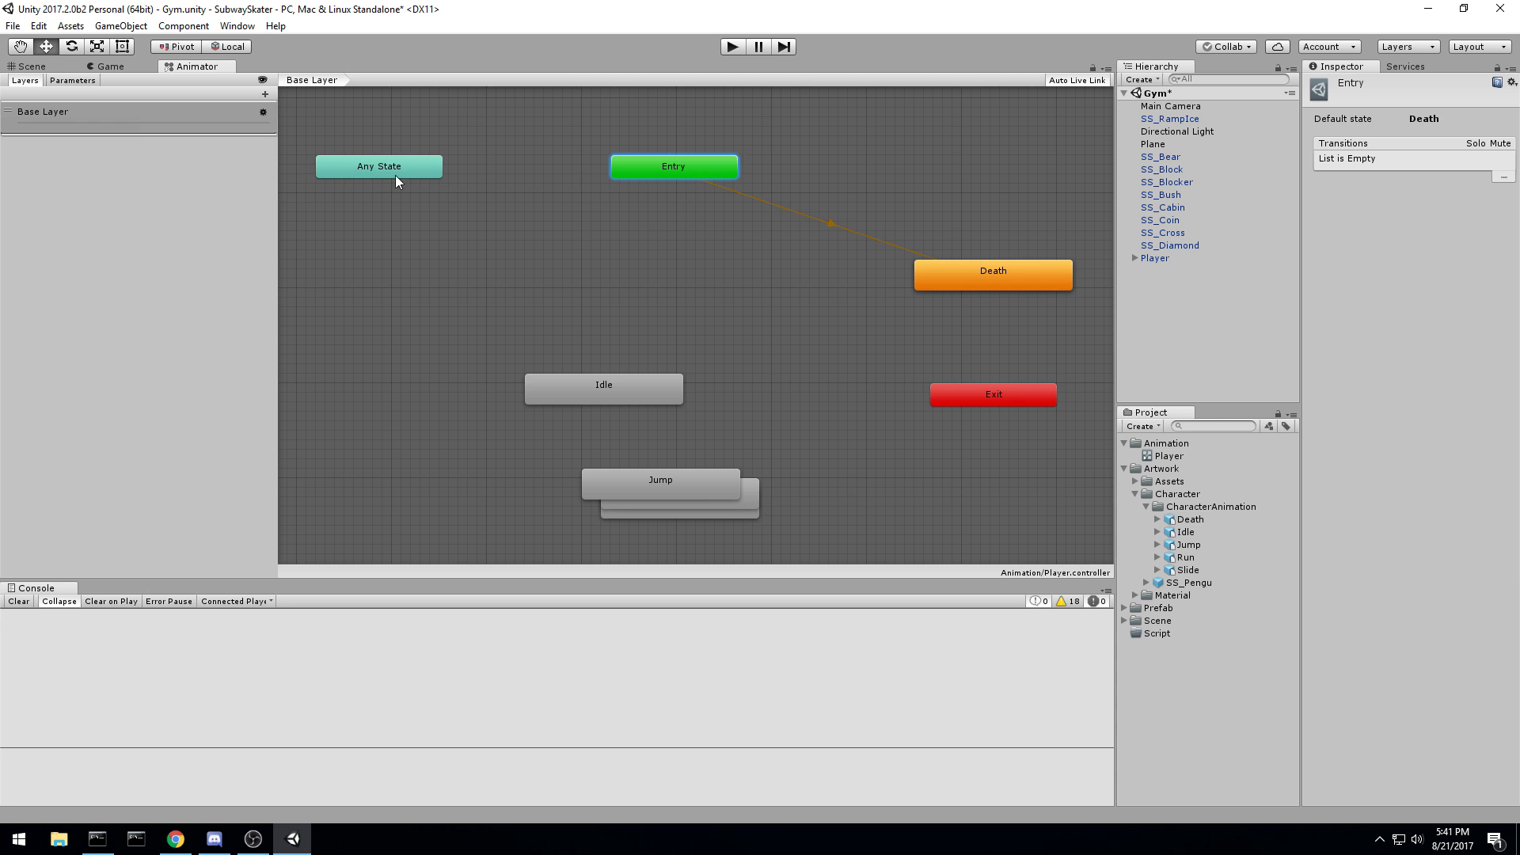
pyautogui.moveTo(396, 174); pyautogui.dragTo(434, 174)
pyautogui.click(686, 173)
# Step: Line up the Idle, Jump, Slide, Death and Run states in a column beneath Entry
pyautogui.moveTo(605, 396); pyautogui.dragTo(671, 235)
pyautogui.moveTo(695, 475); pyautogui.dragTo(700, 297)
pyautogui.moveTo(696, 486); pyautogui.dragTo(686, 416)
pyautogui.moveTo(686, 363); pyautogui.dragTo(686, 495)
pyautogui.moveTo(686, 428); pyautogui.dragTo(682, 371)
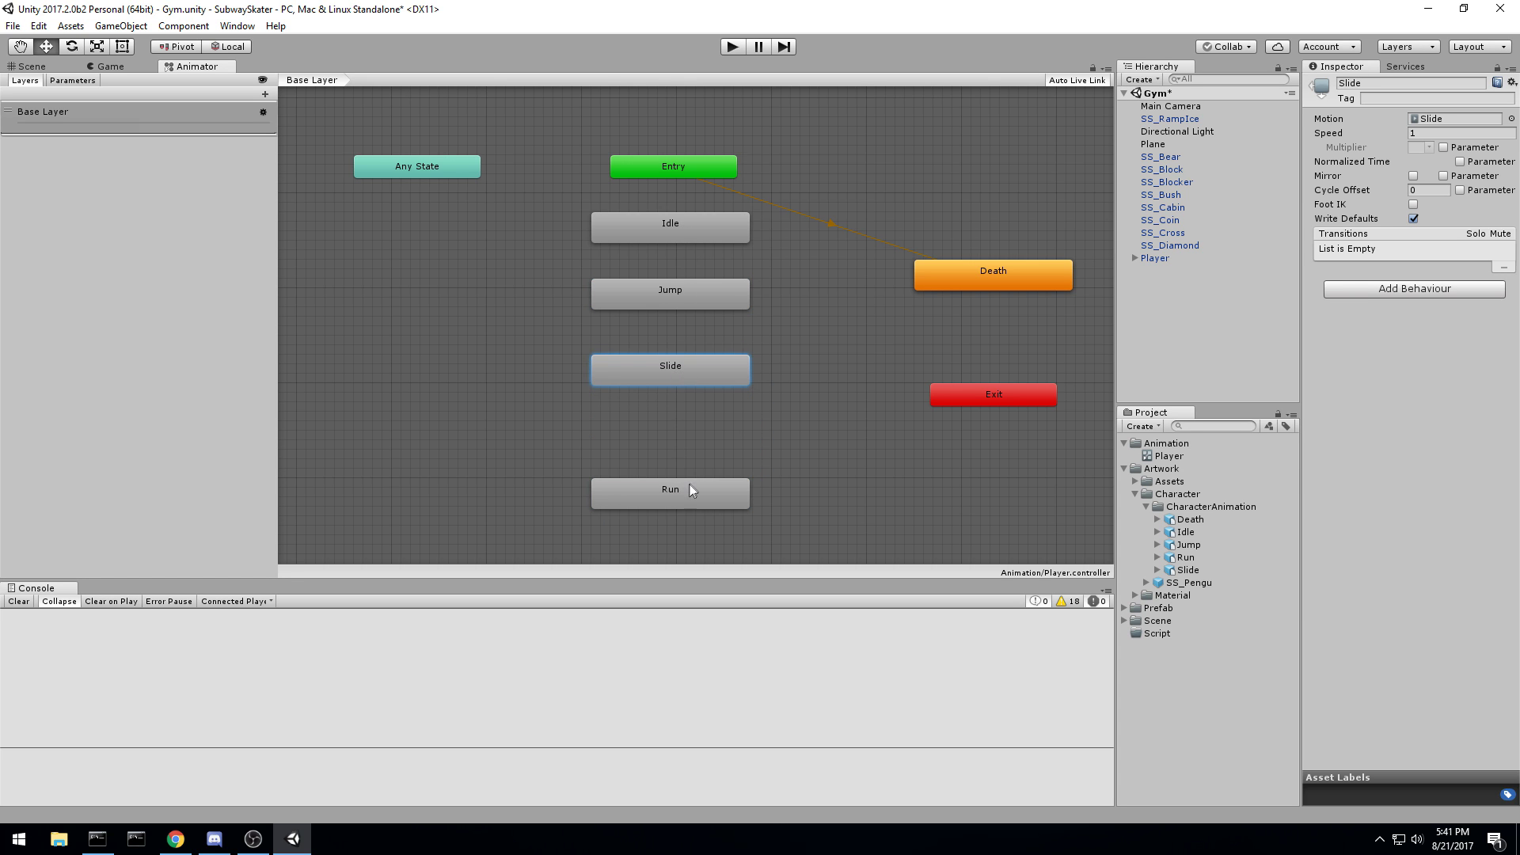
pyautogui.moveTo(967, 284); pyautogui.dragTo(670, 501)
pyautogui.click(837, 413)
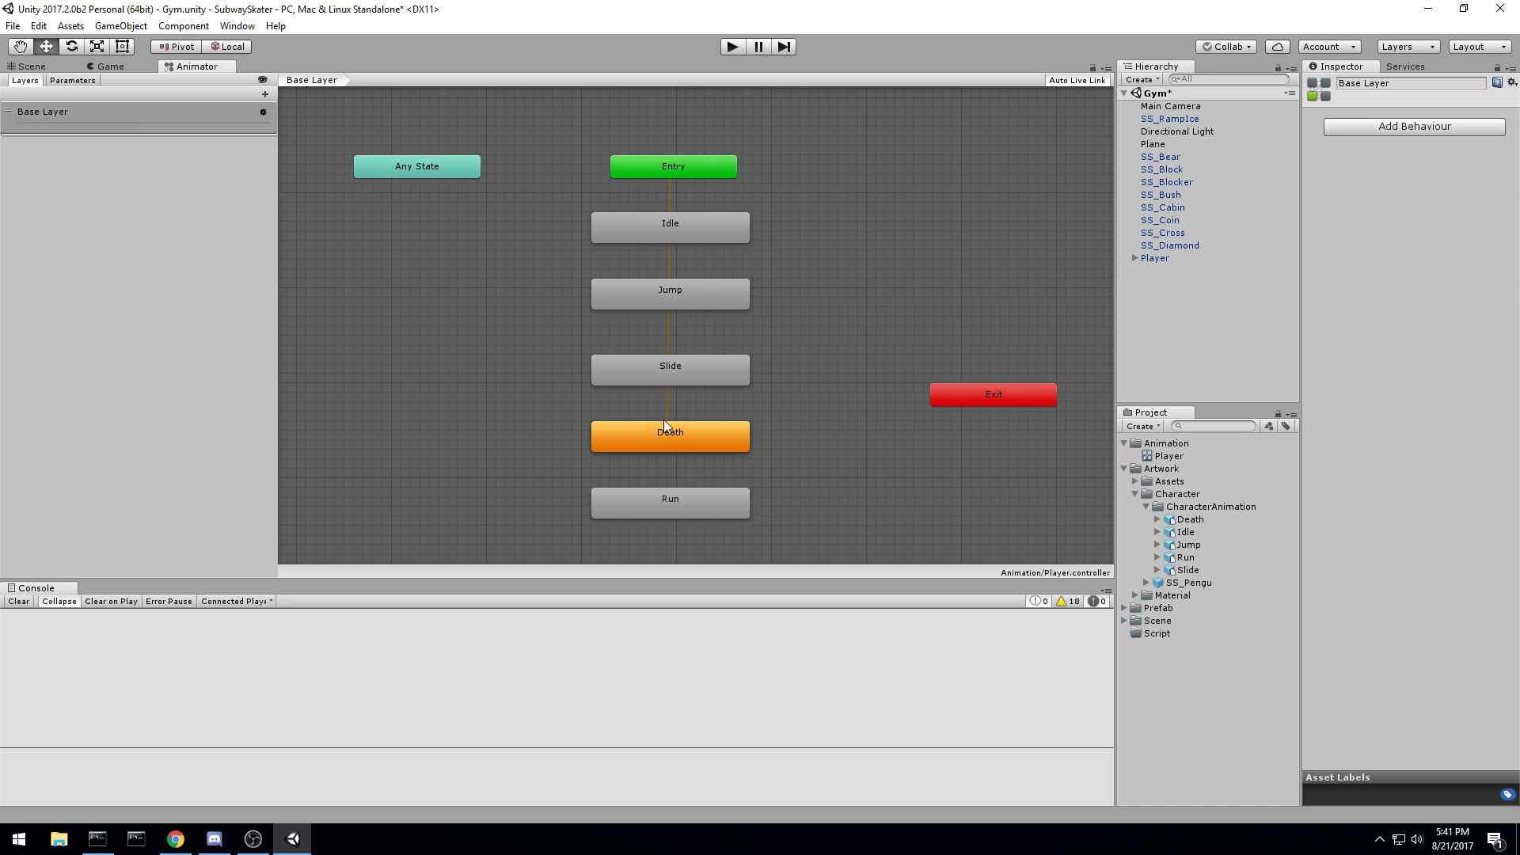
# Step: Set Idle as the Base Layer's default state and check it on the Entry node
pyautogui.click(703, 232)
pyautogui.rightClick(703, 232)
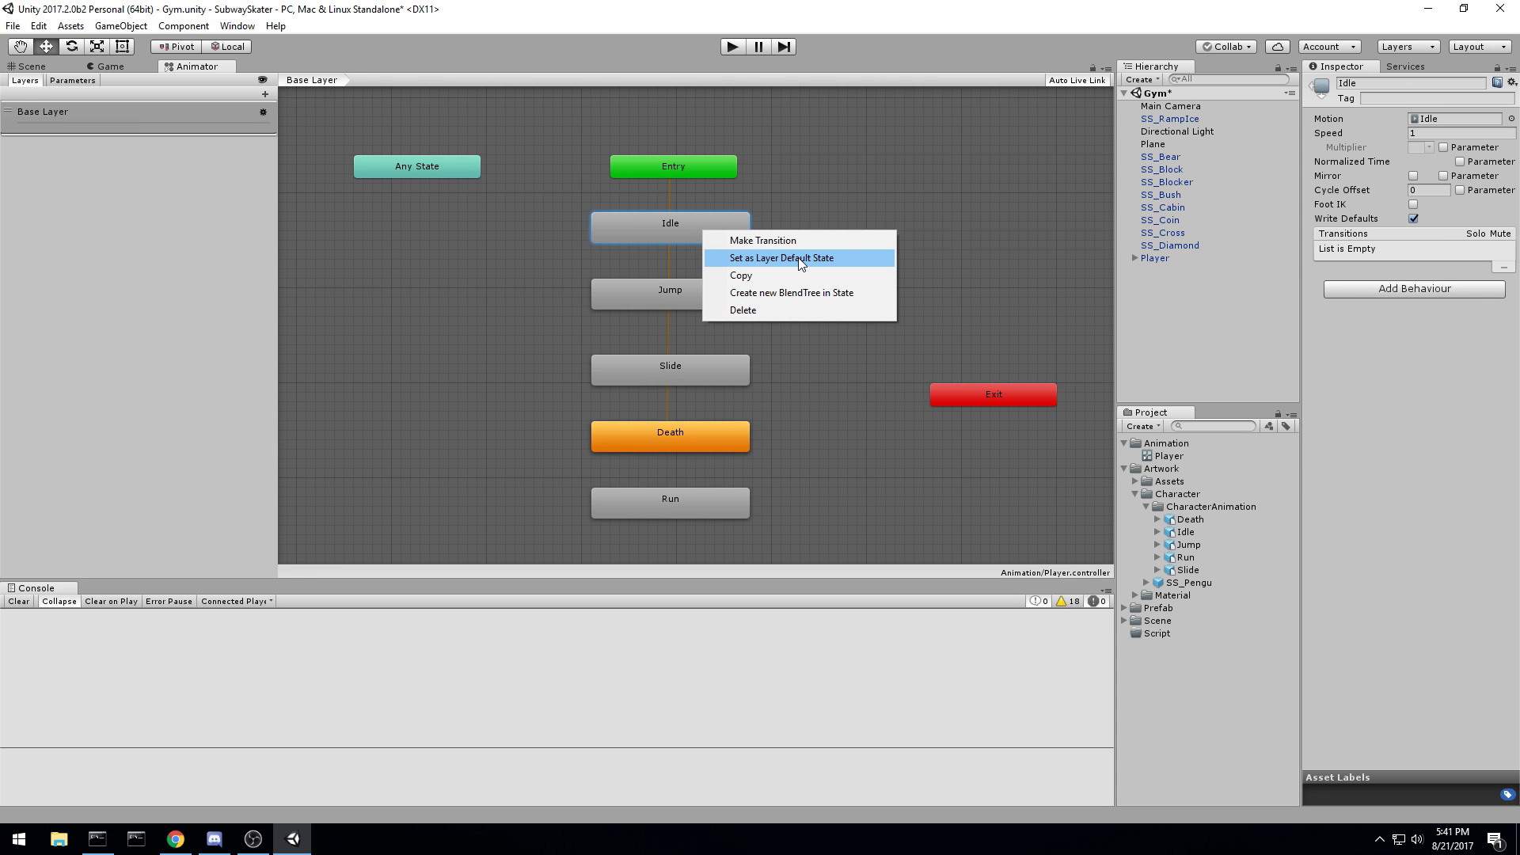
pyautogui.click(800, 260)
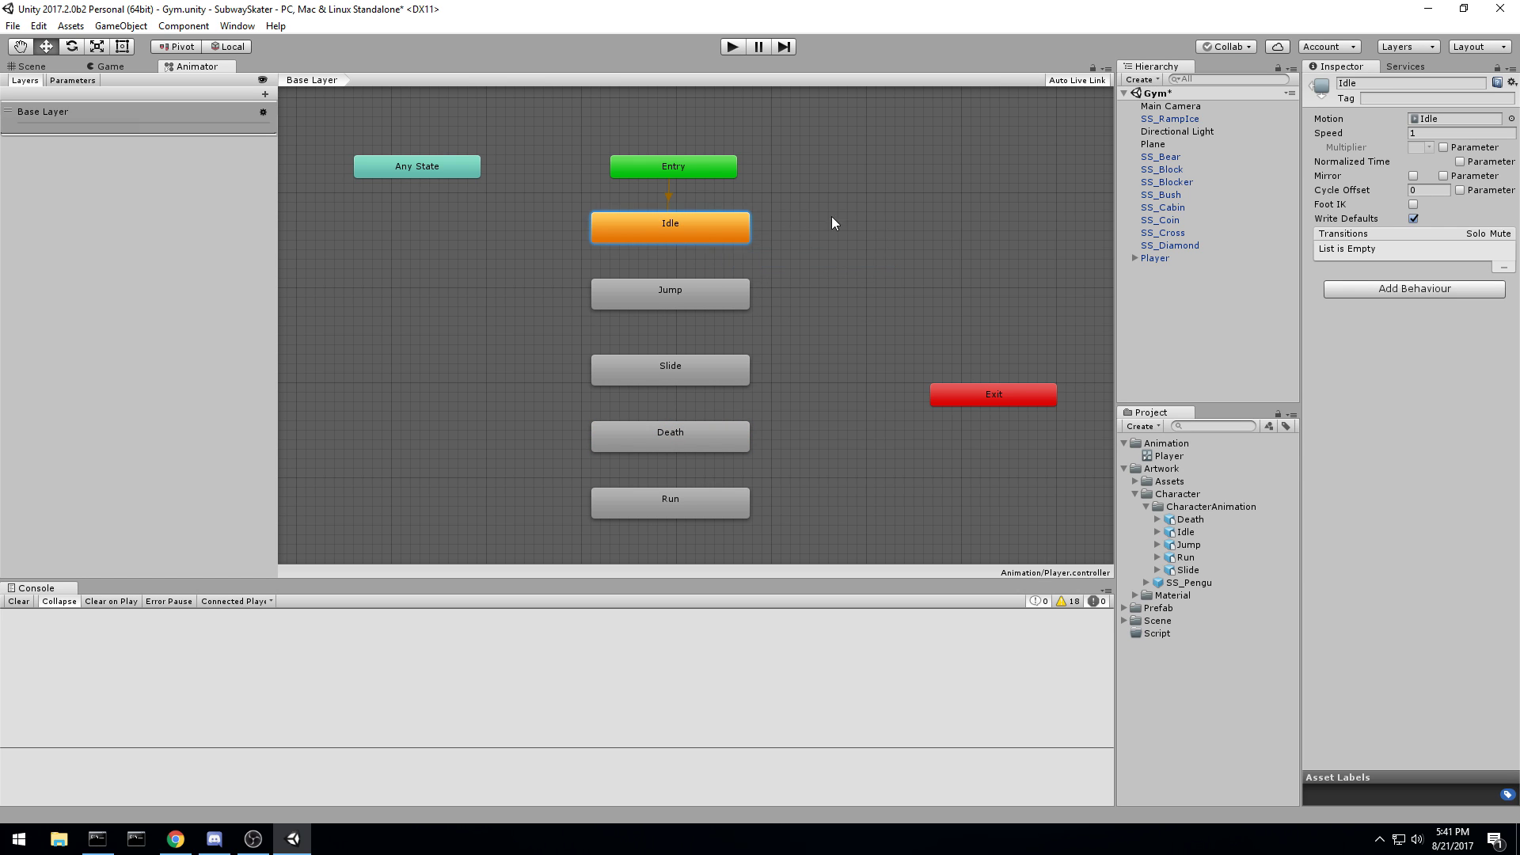
pyautogui.click(697, 167)
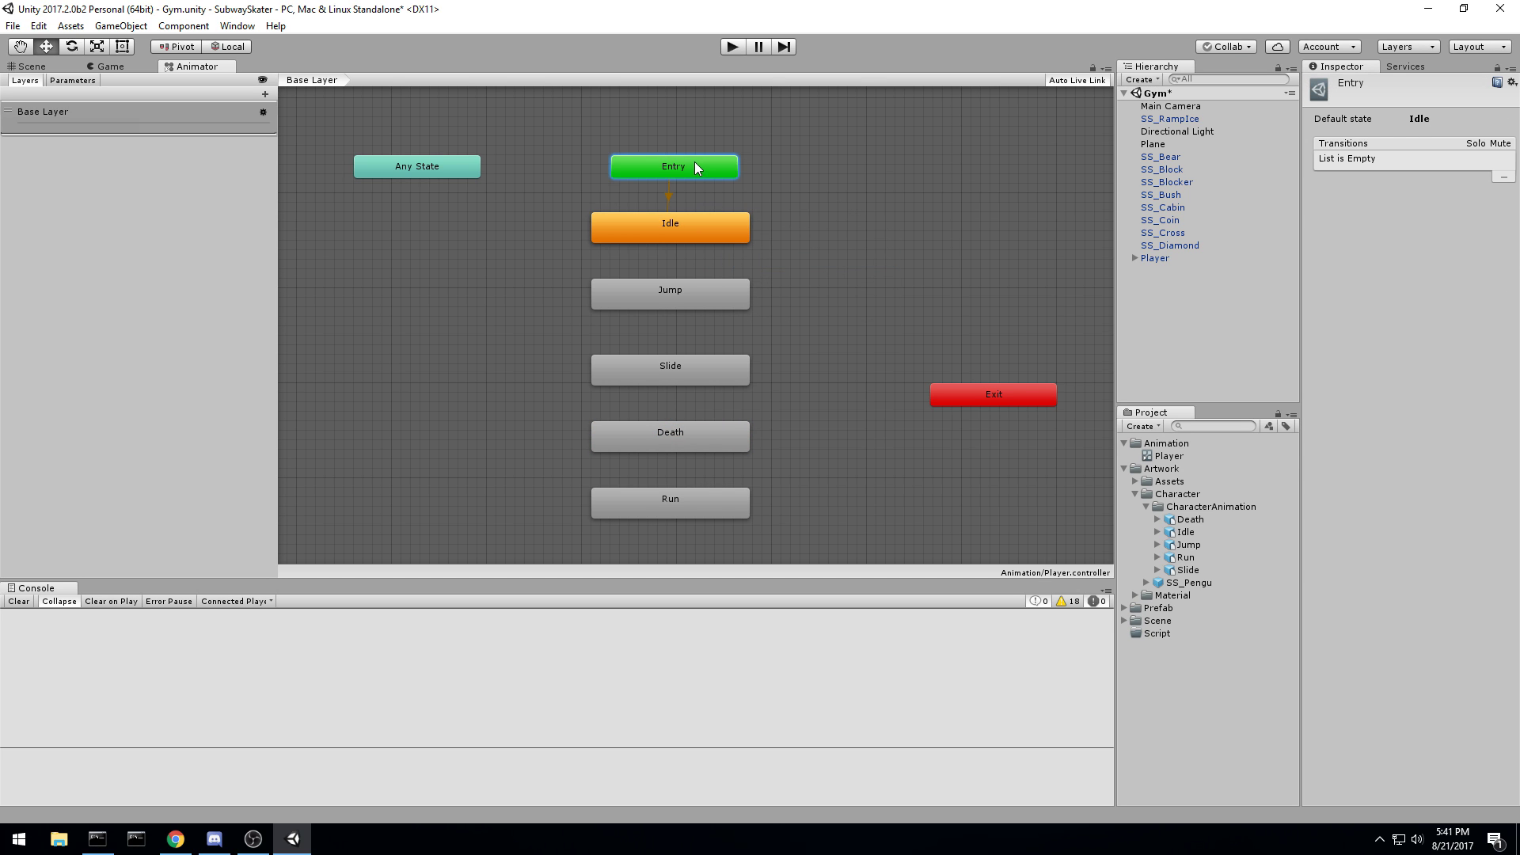
# Step: Make a transition from the Idle state to the Jump state
pyautogui.click(717, 201)
pyautogui.click(679, 230)
pyautogui.click(783, 242)
pyautogui.rightClick(709, 225)
pyautogui.click(748, 236)
pyautogui.click(697, 297)
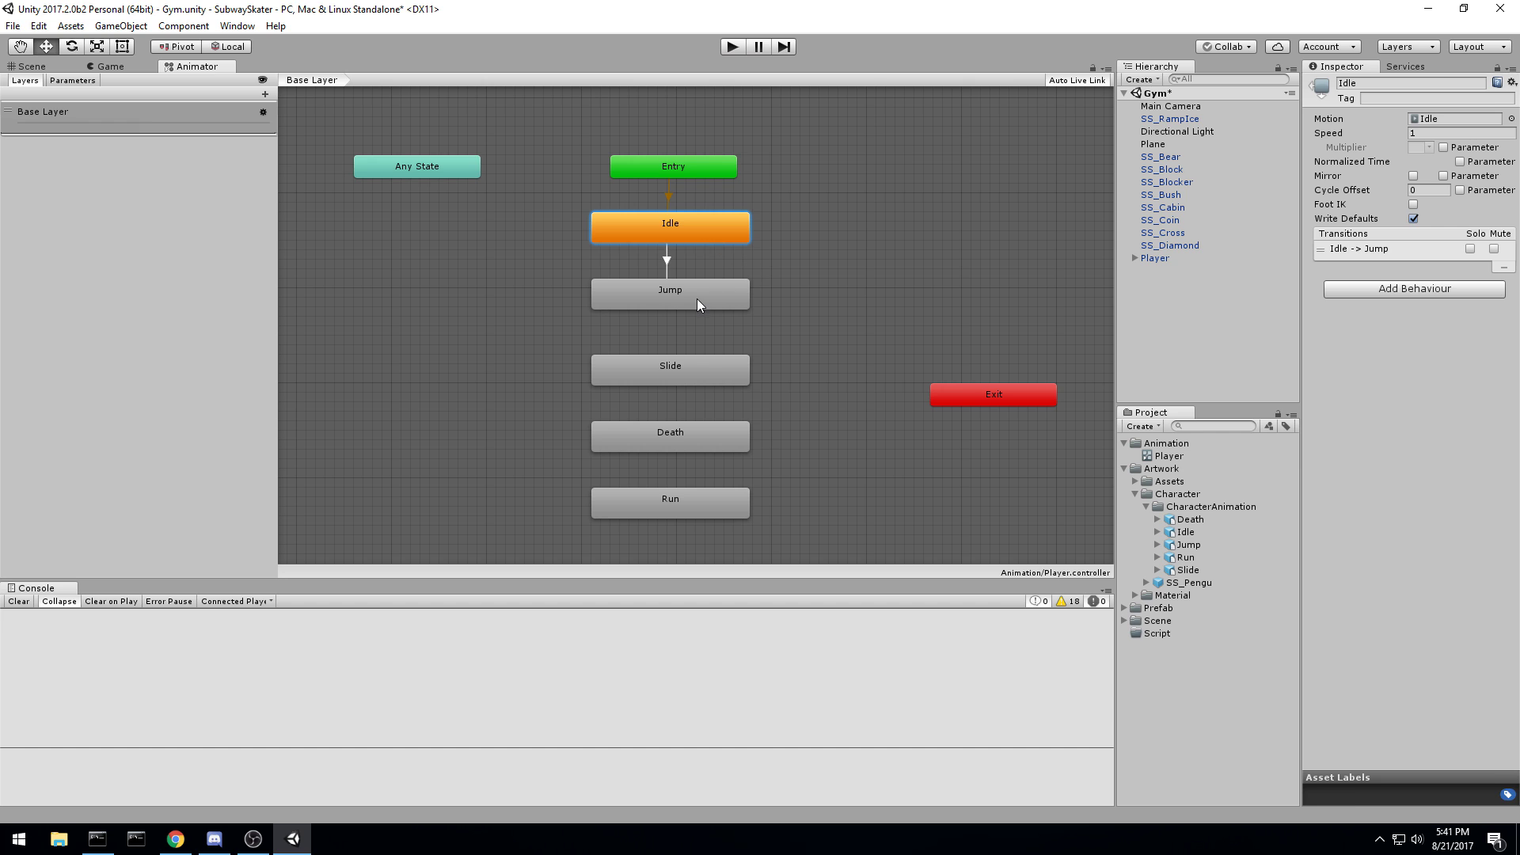
# Step: Chain transitions from Jump to Slide, Slide to Death, and Death to Run
pyautogui.rightClick(697, 298)
pyautogui.click(792, 309)
pyautogui.click(701, 377)
pyautogui.rightClick(700, 377)
pyautogui.click(768, 388)
pyautogui.click(702, 440)
pyautogui.rightClick(702, 439)
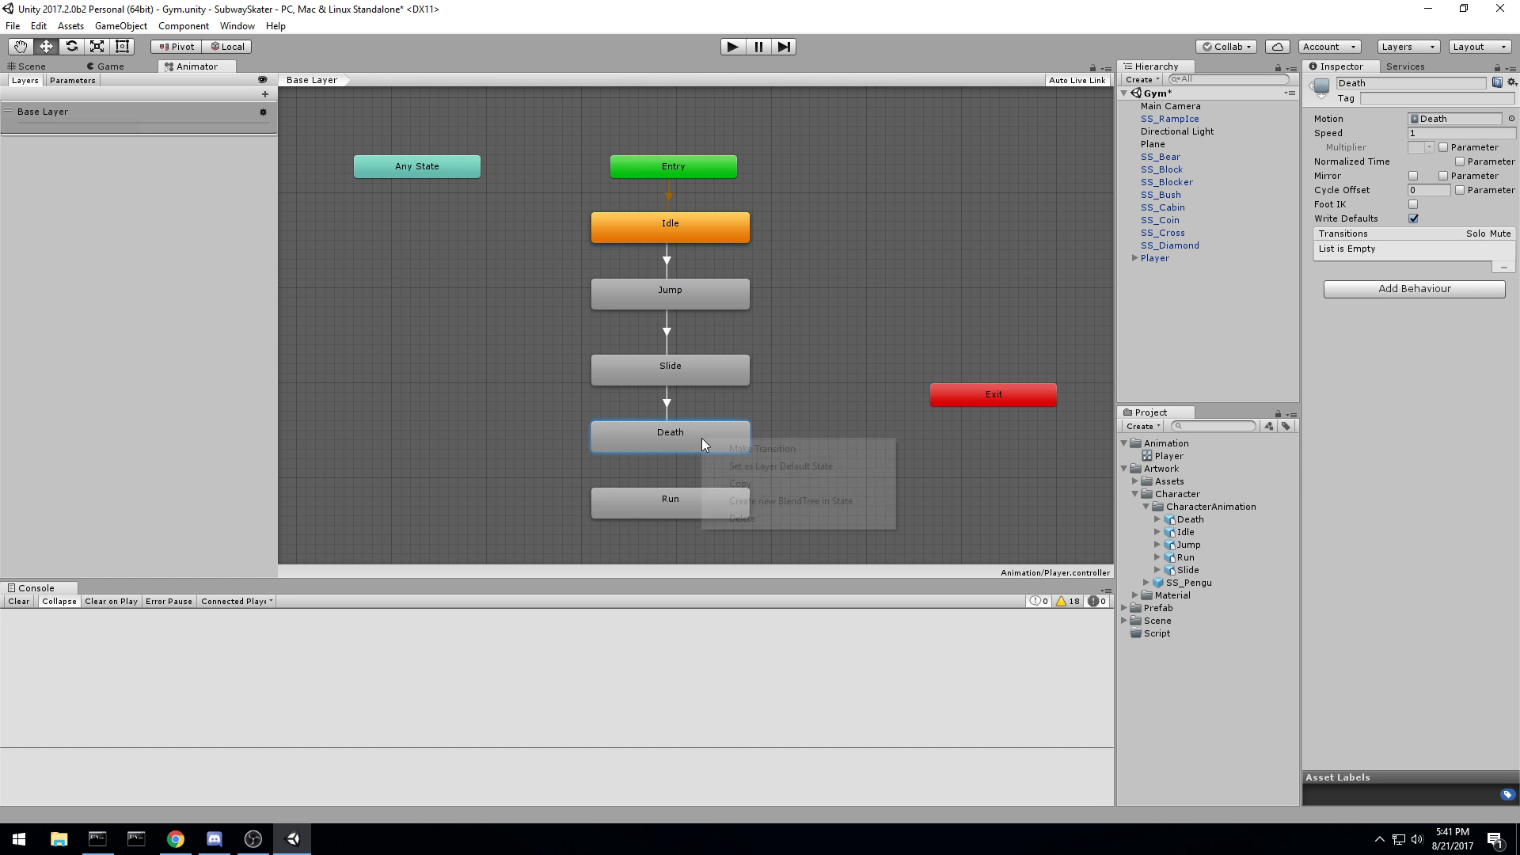
pyautogui.click(752, 449)
pyautogui.click(709, 509)
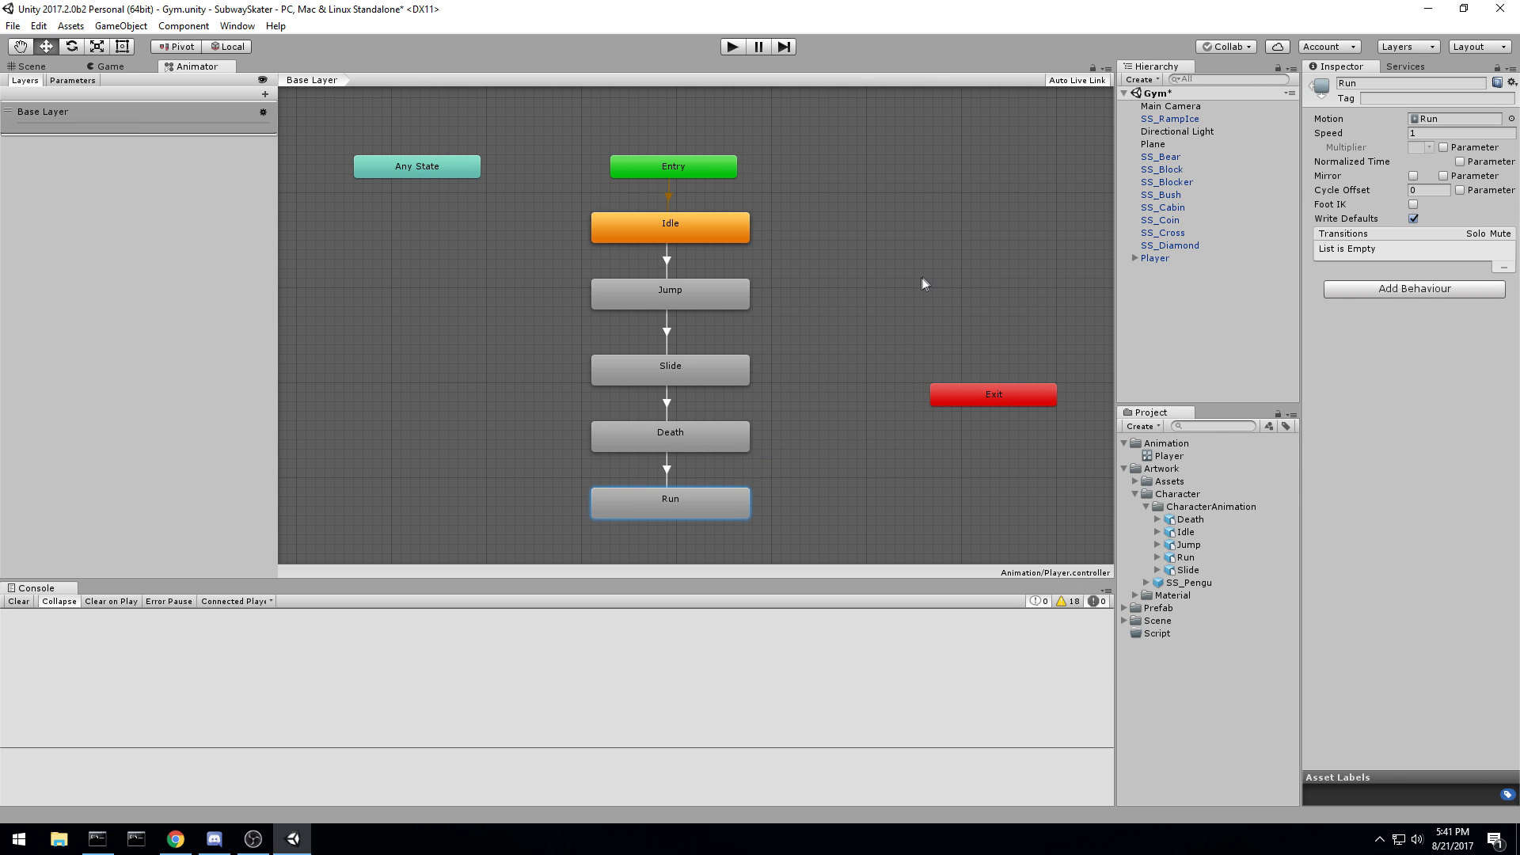
# Step: Show the Slide animation's import settings and enlarge the Inspector so all clip options fit
pyautogui.click(1224, 571)
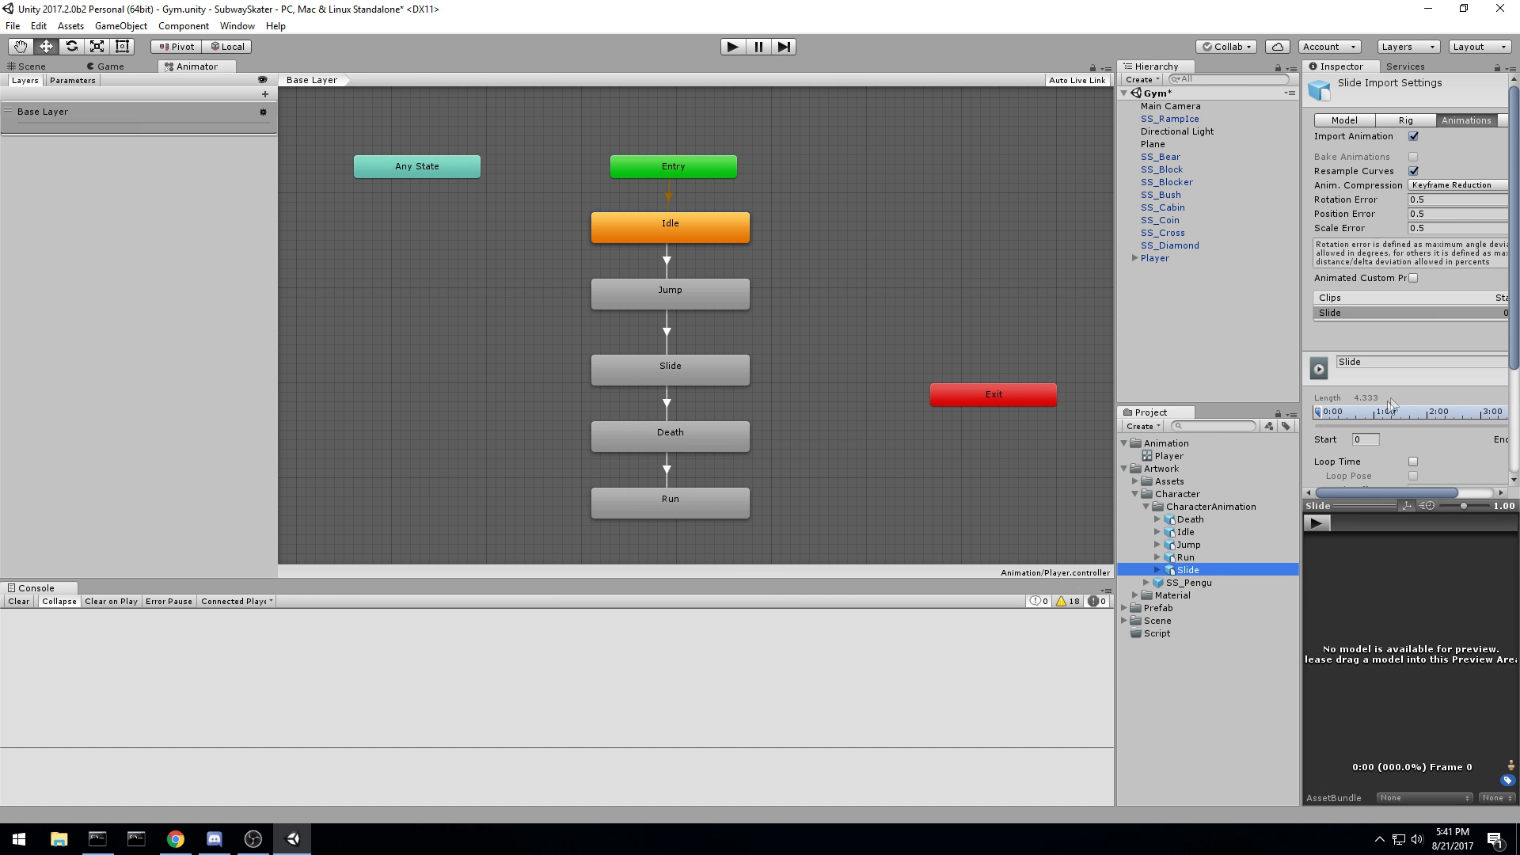
pyautogui.moveTo(1302, 447); pyautogui.dragTo(1242, 447)
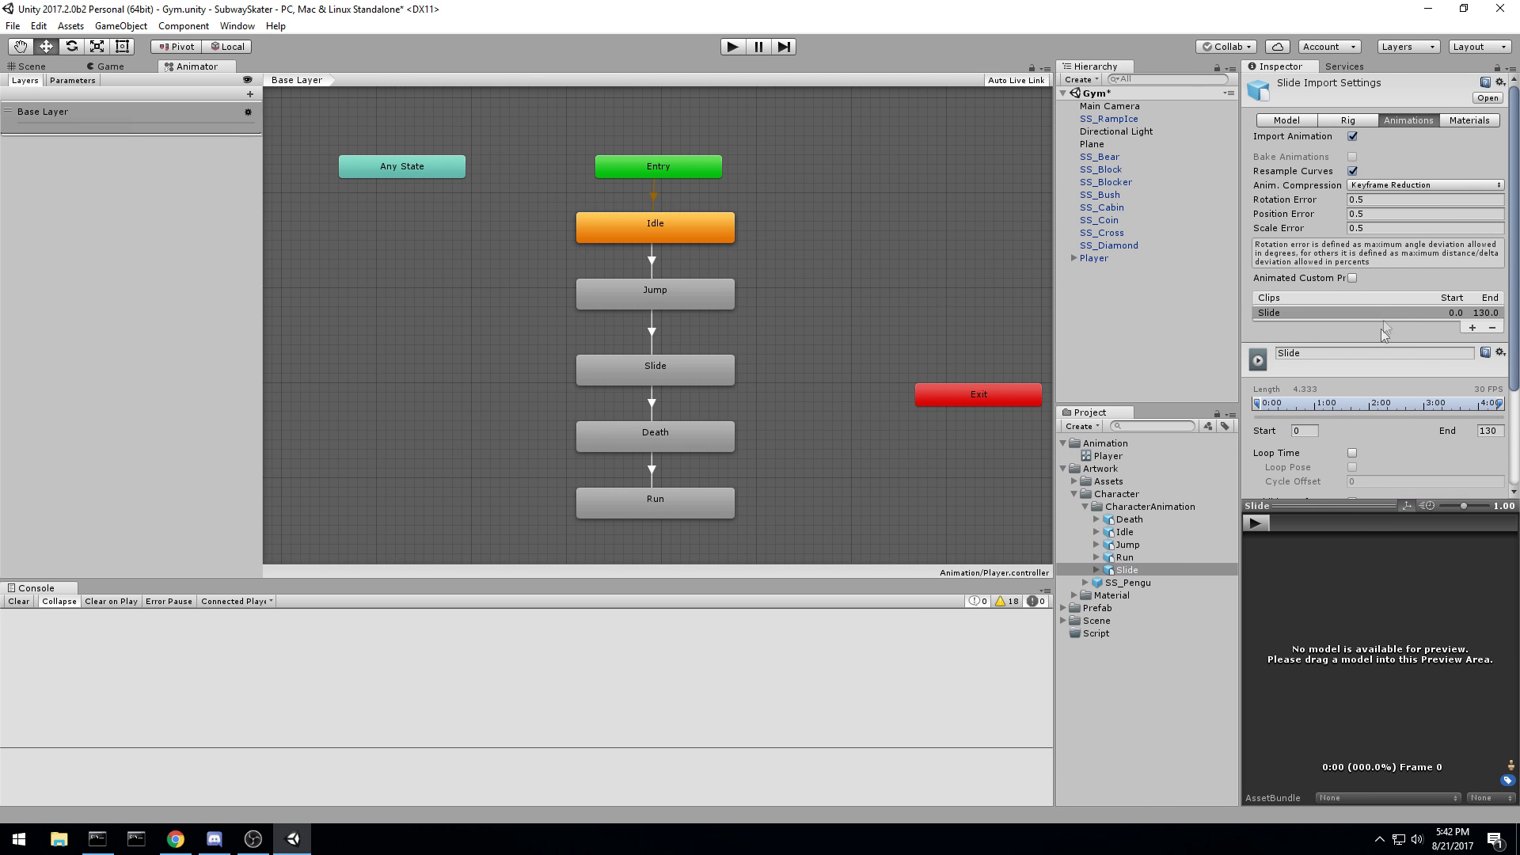
pyautogui.moveTo(1358, 509); pyautogui.dragTo(1358, 642)
# Step: Enable Loop Time in the Idle animation's import settings and apply it
pyautogui.click(1141, 519)
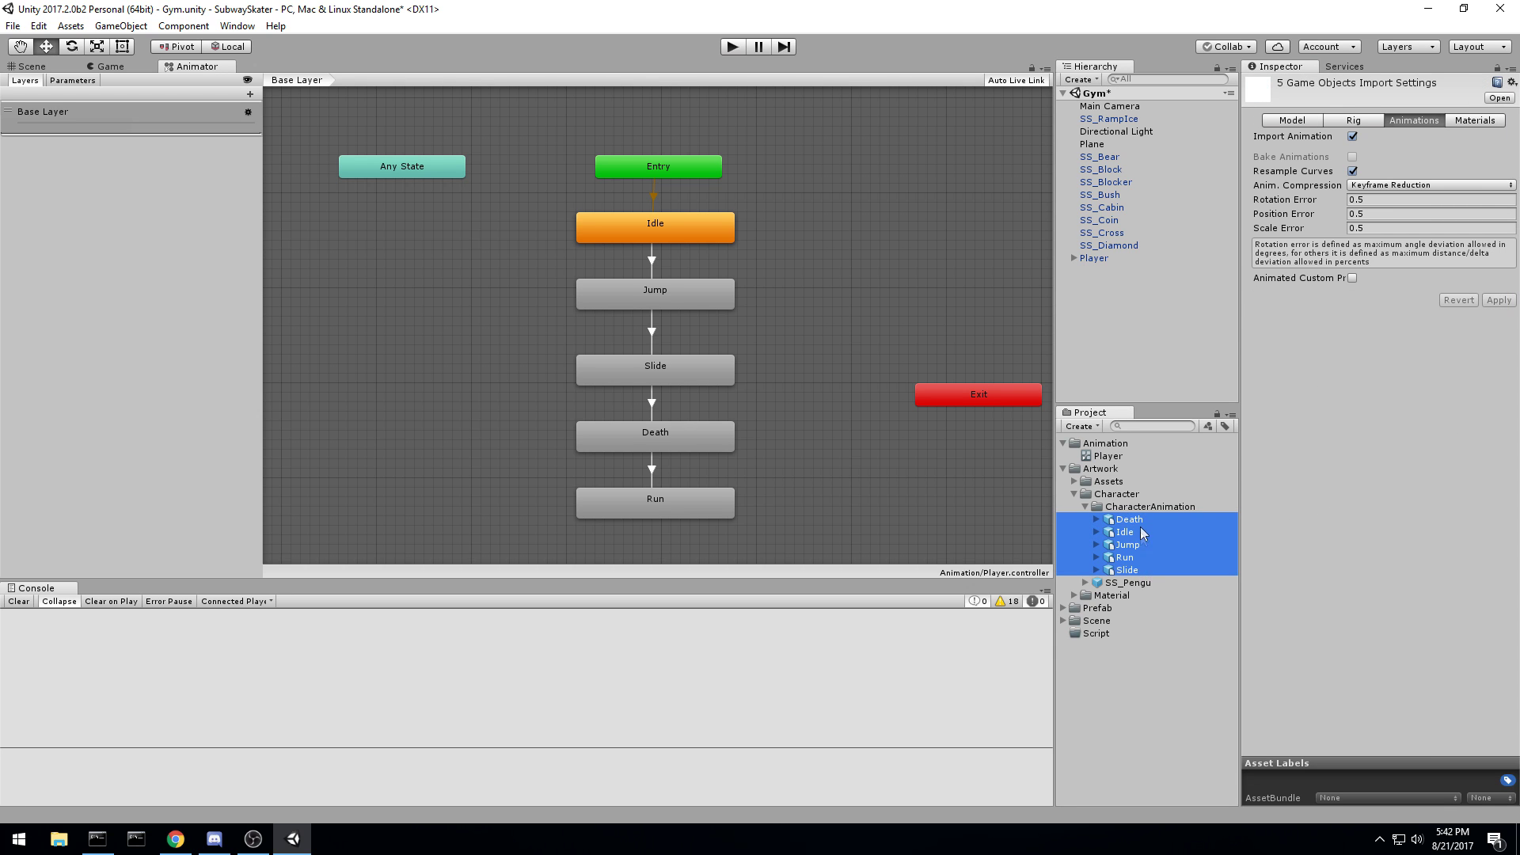
pyautogui.click(1132, 520)
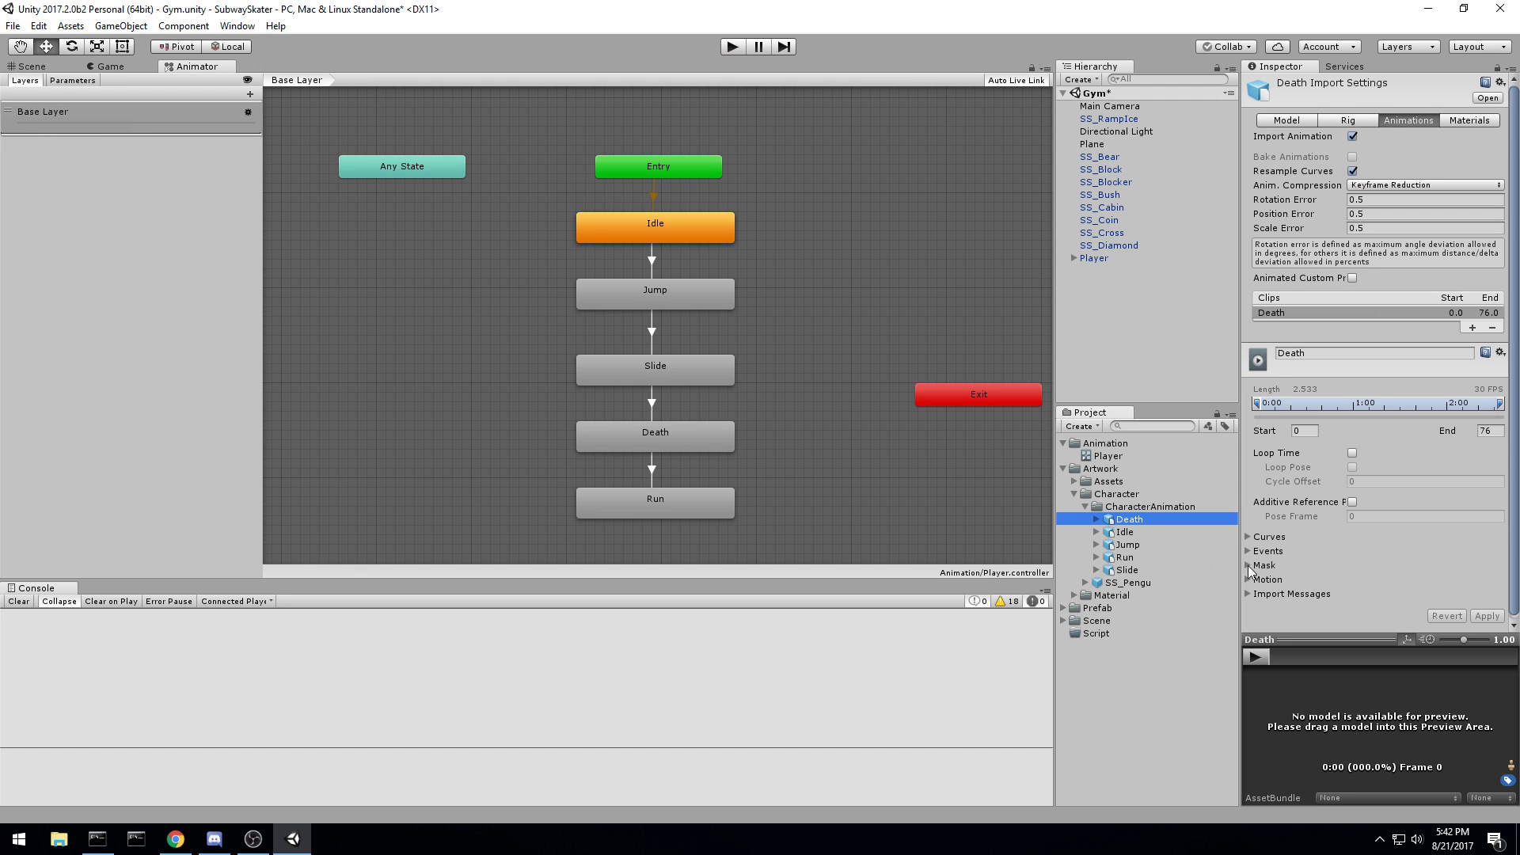
pyautogui.click(1142, 534)
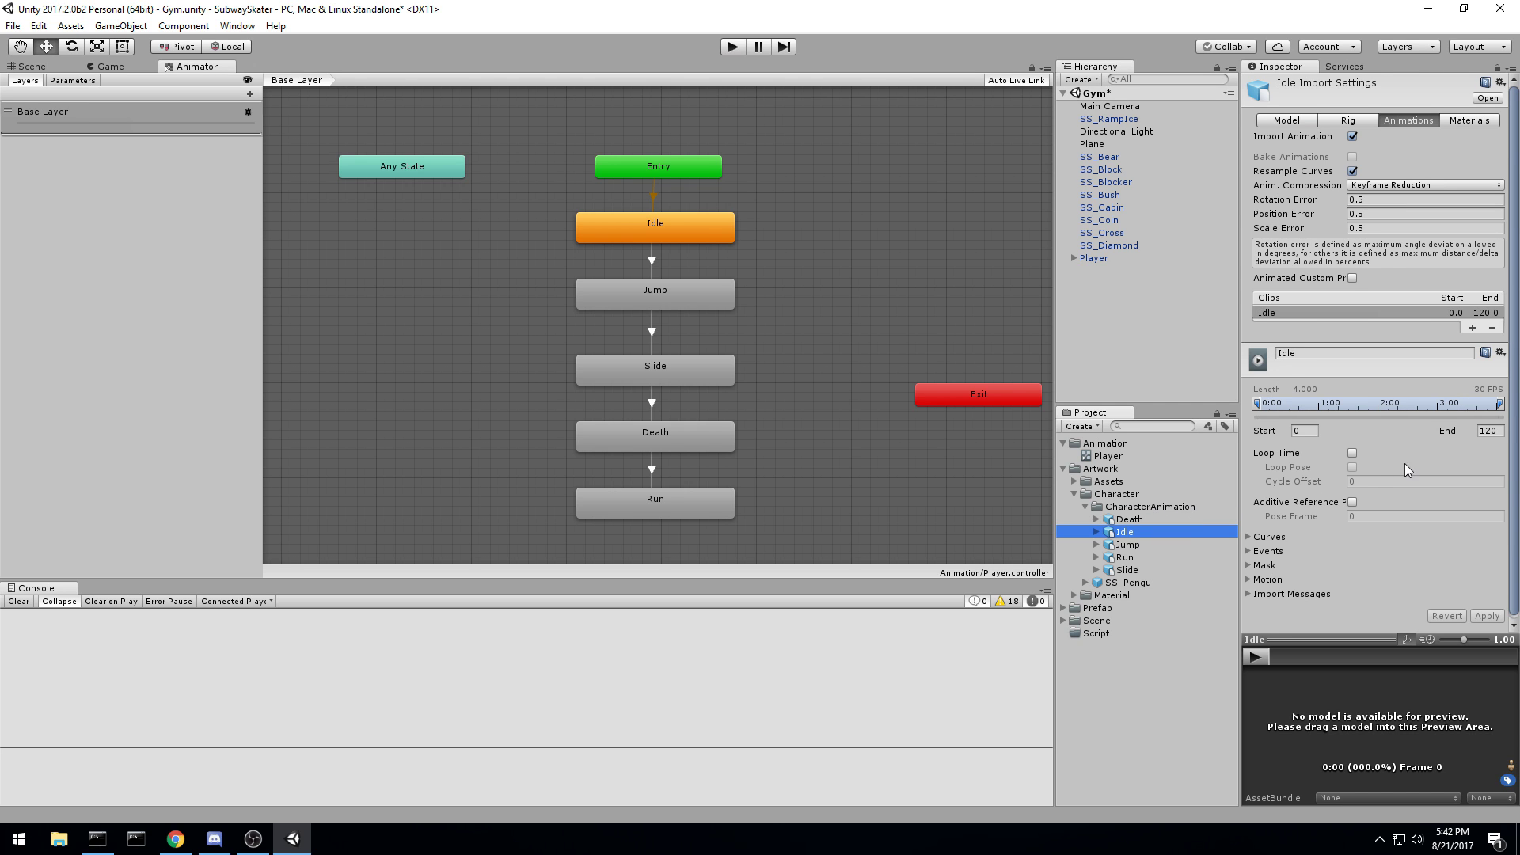
pyautogui.click(1353, 453)
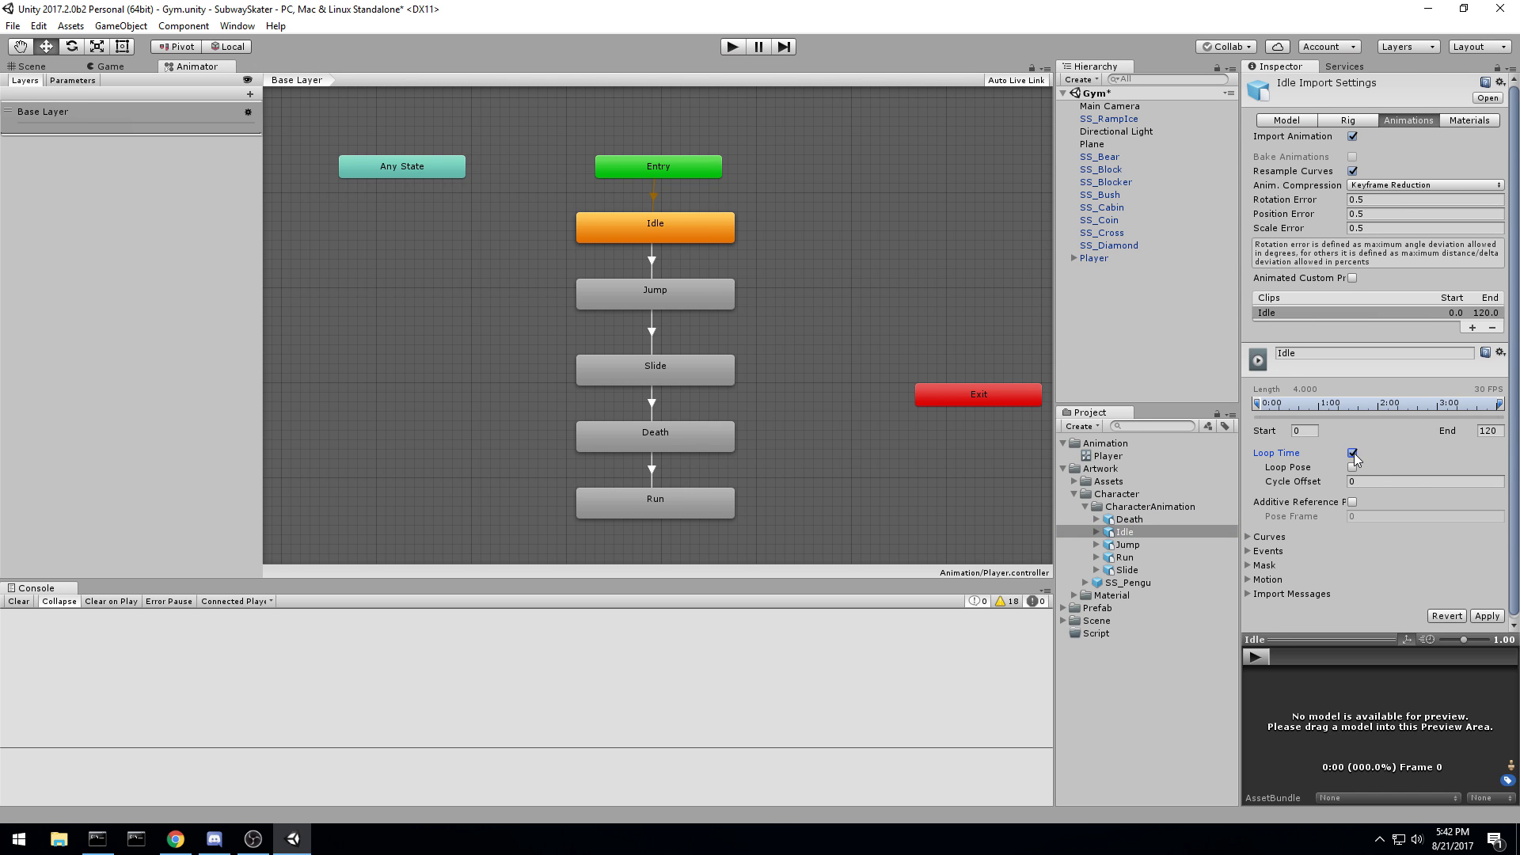
pyautogui.click(1487, 616)
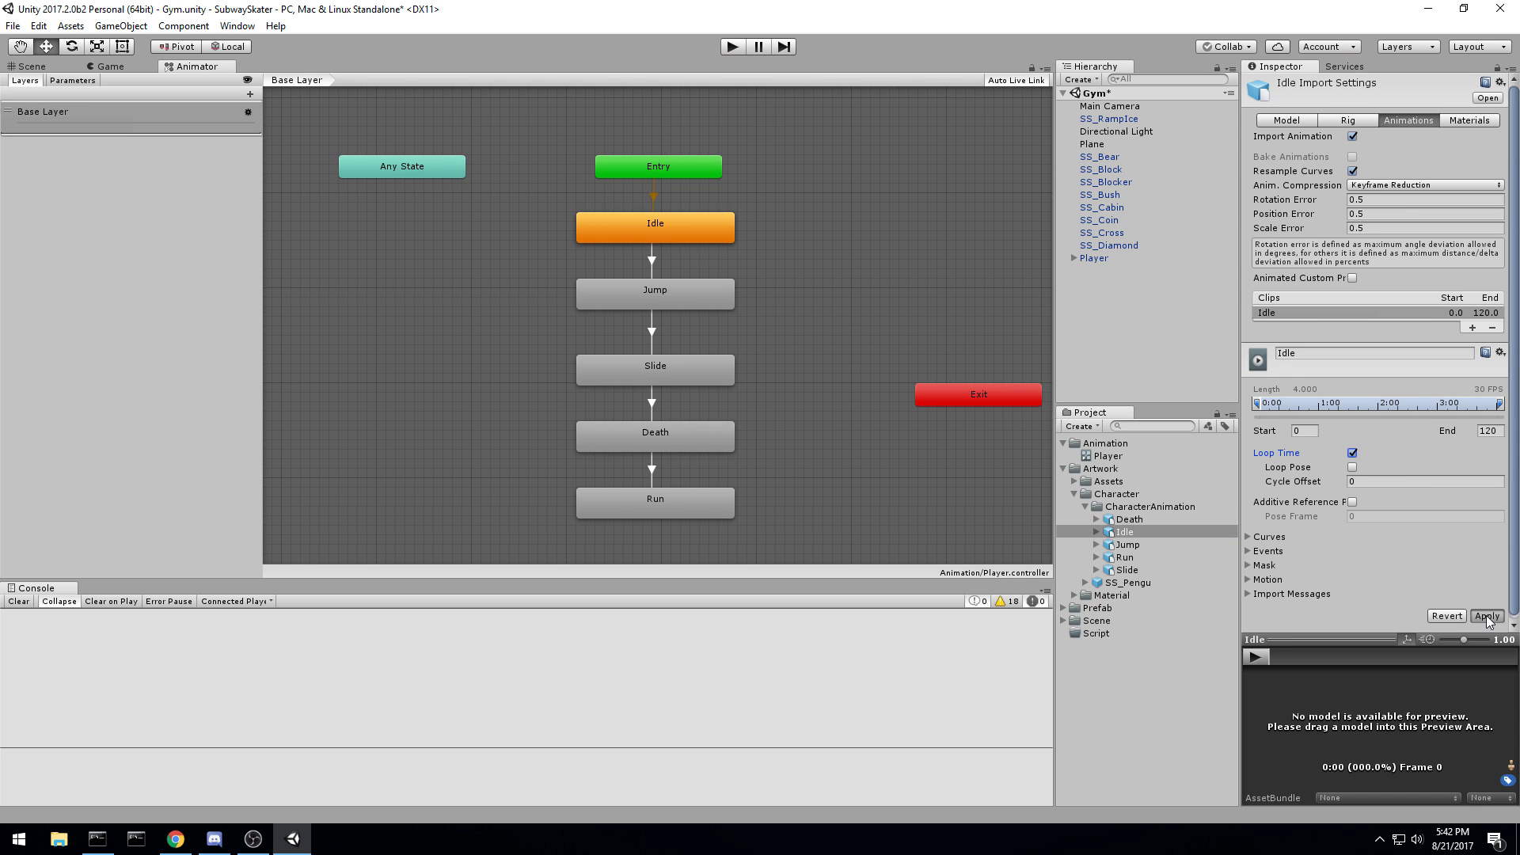
# Step: Enable Loop Time for the Run and Slide animations and apply the import settings
pyautogui.click(1132, 545)
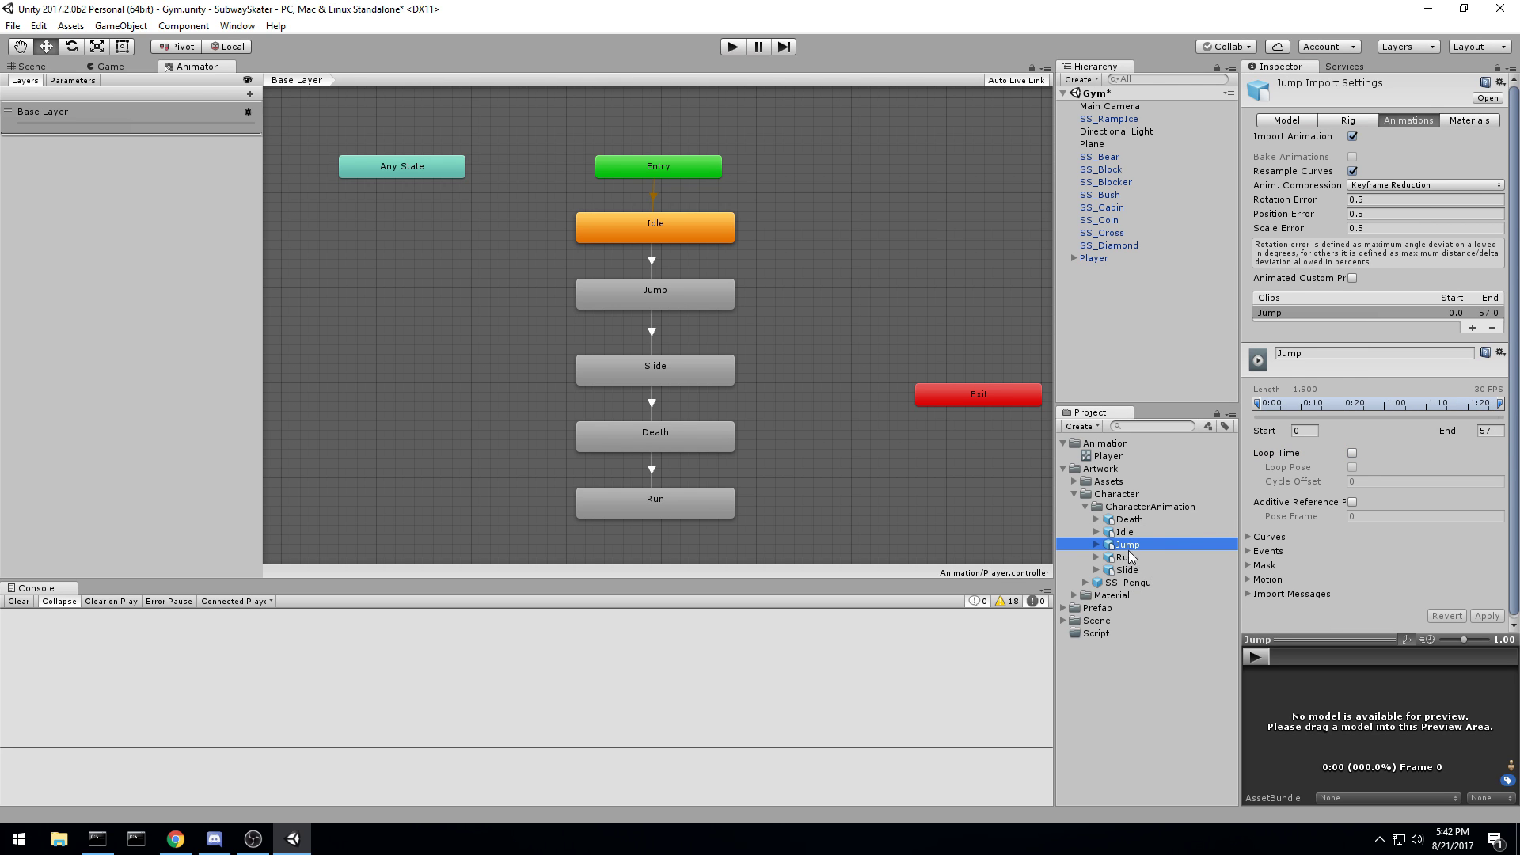
pyautogui.click(1133, 558)
pyautogui.click(1352, 453)
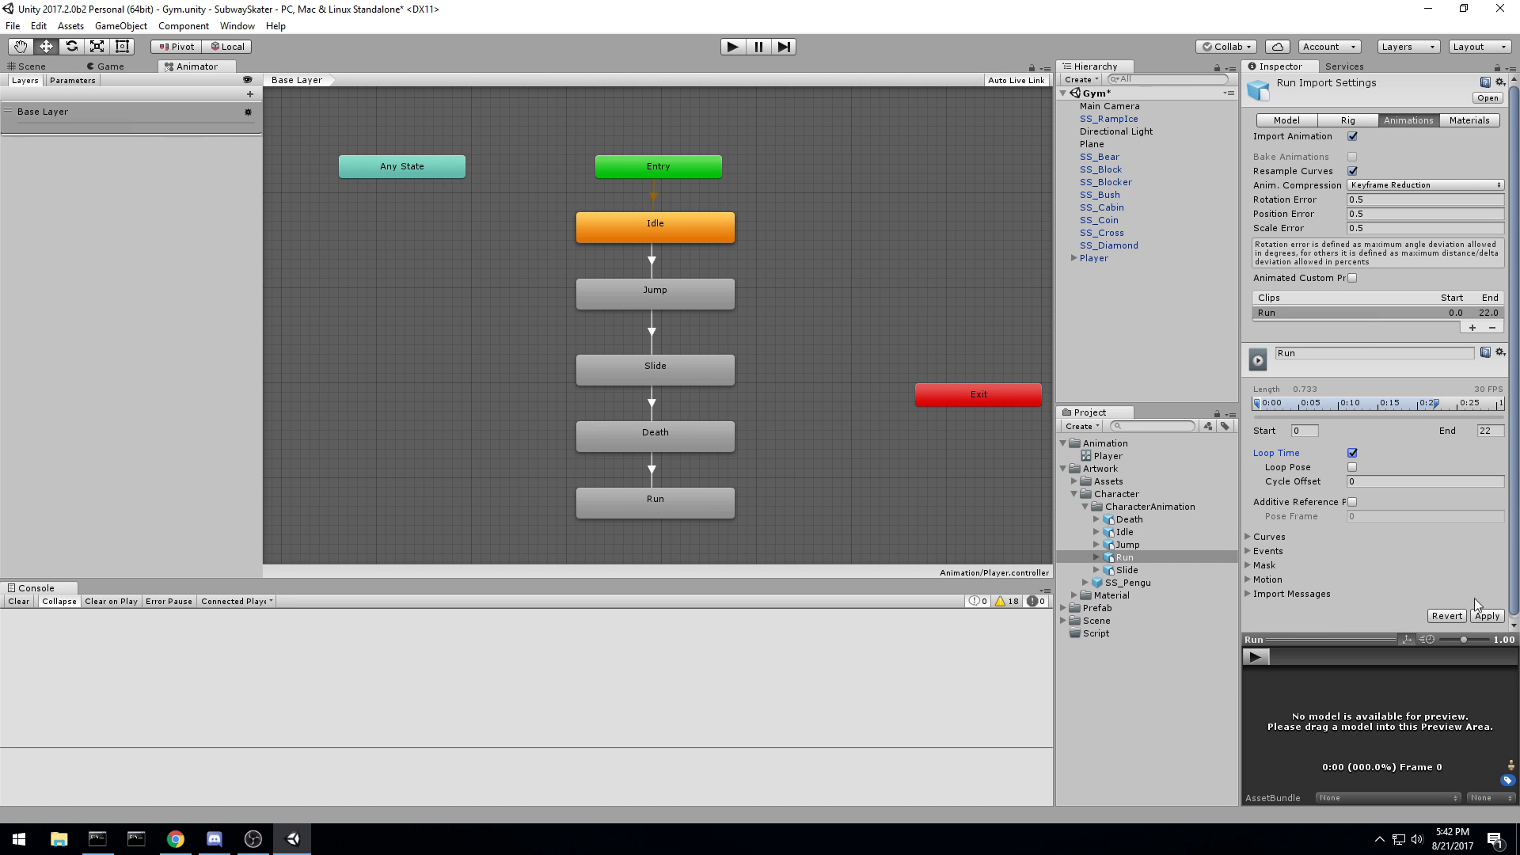
pyautogui.click(1128, 571)
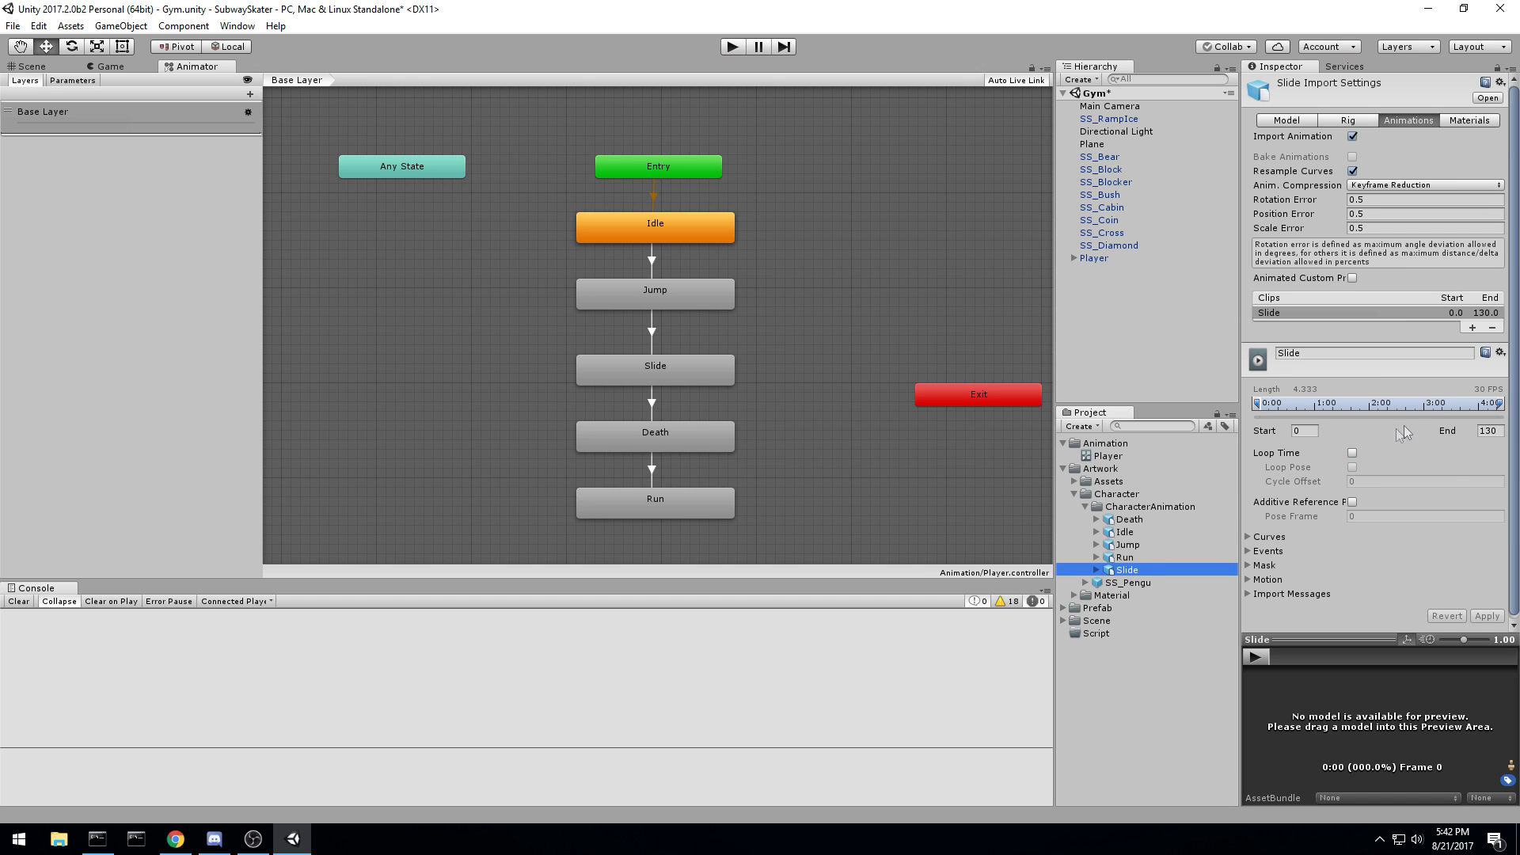
pyautogui.click(1353, 453)
pyautogui.click(1487, 617)
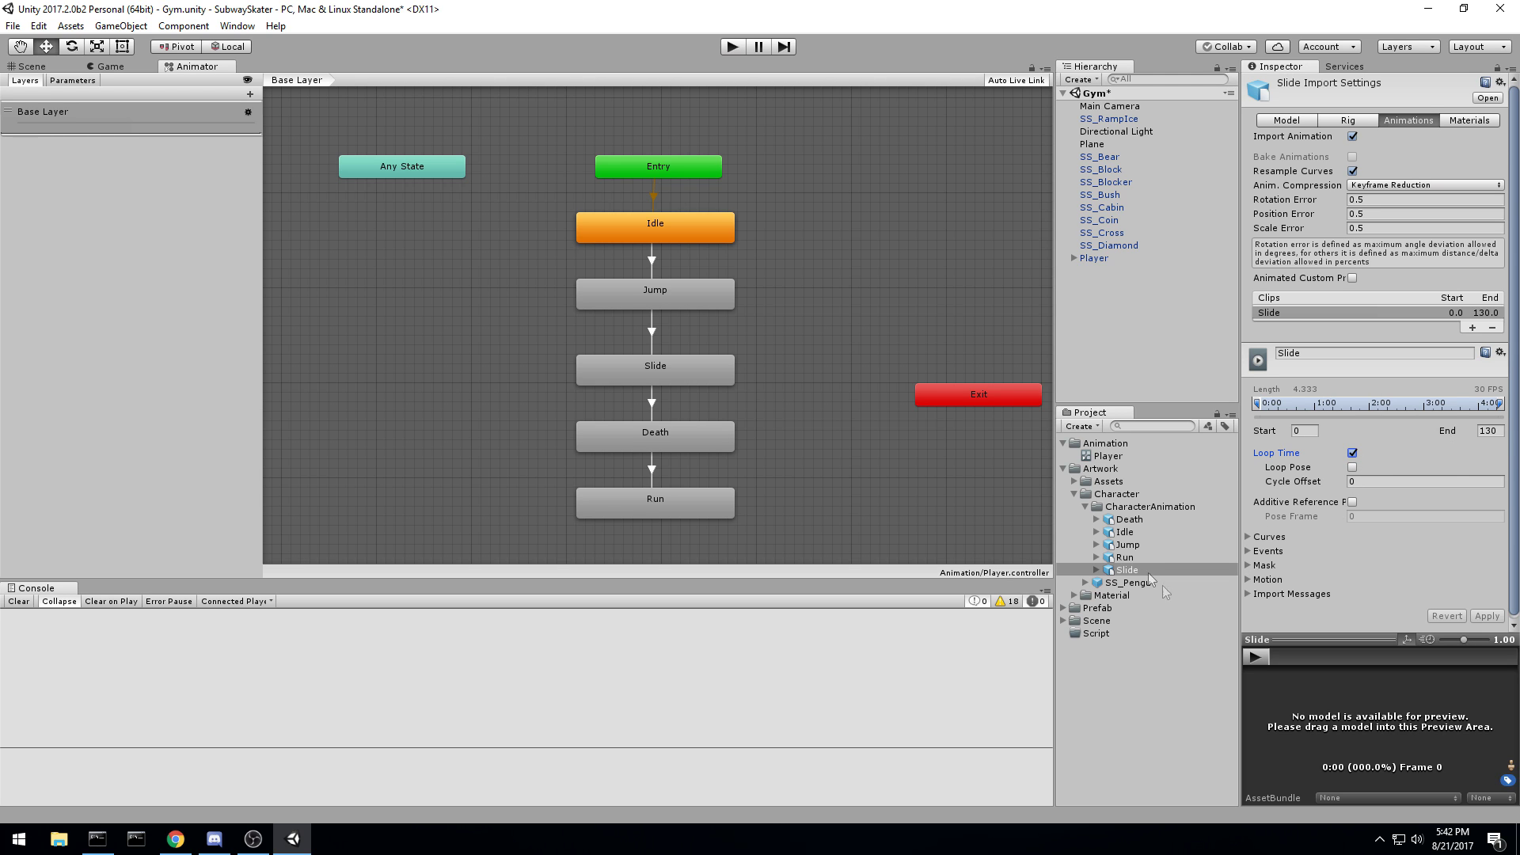
# Step: Save the Gym scene and dock a widened Game view beside the Animator
pyautogui.click(1144, 663)
pyautogui.hotkey('ctrl', 's')
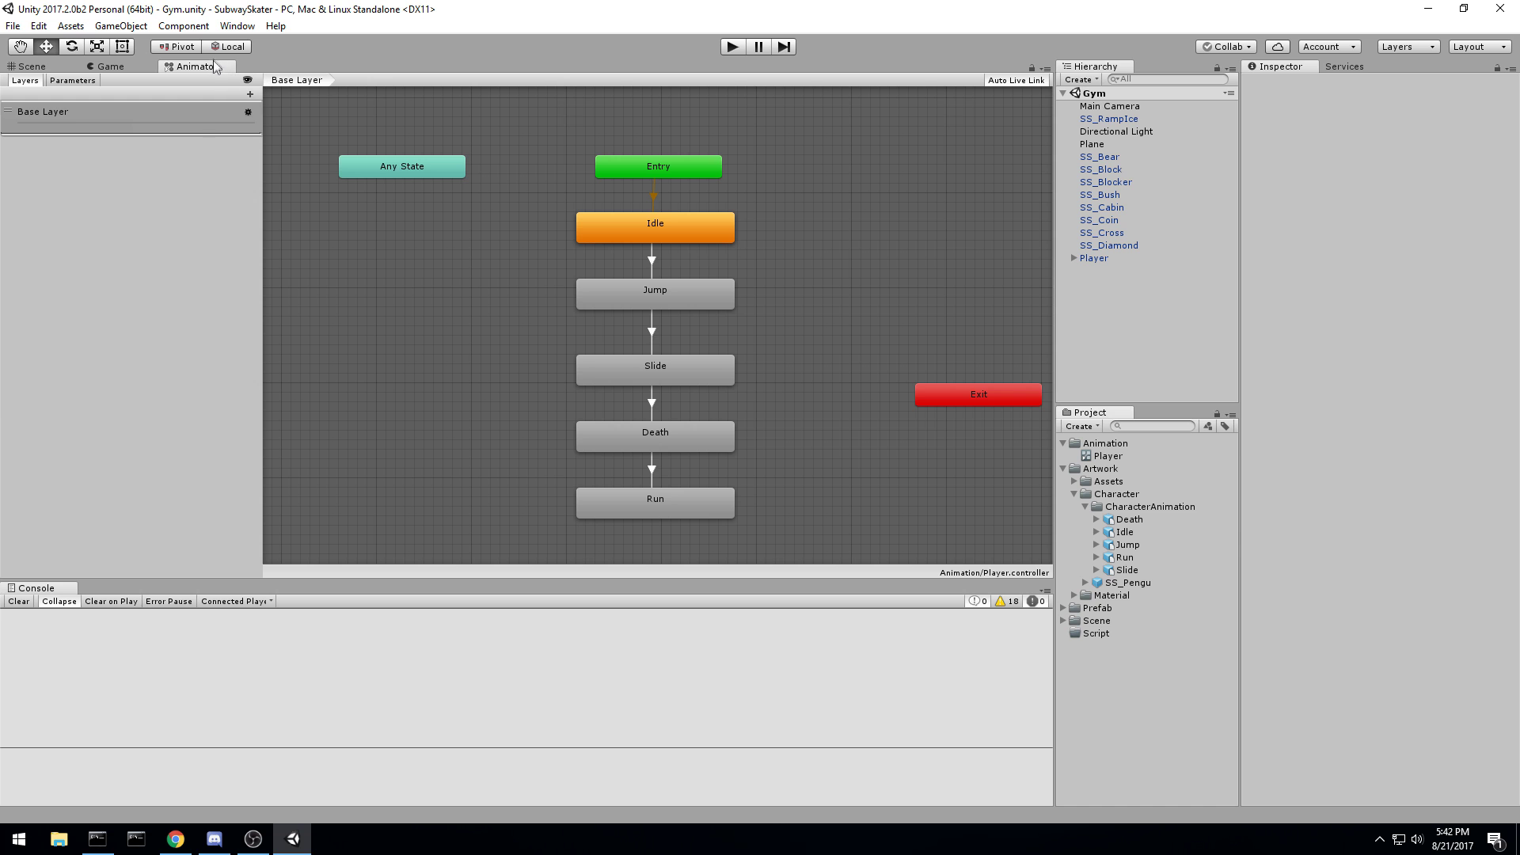
pyautogui.moveTo(118, 66); pyautogui.dragTo(92, 201)
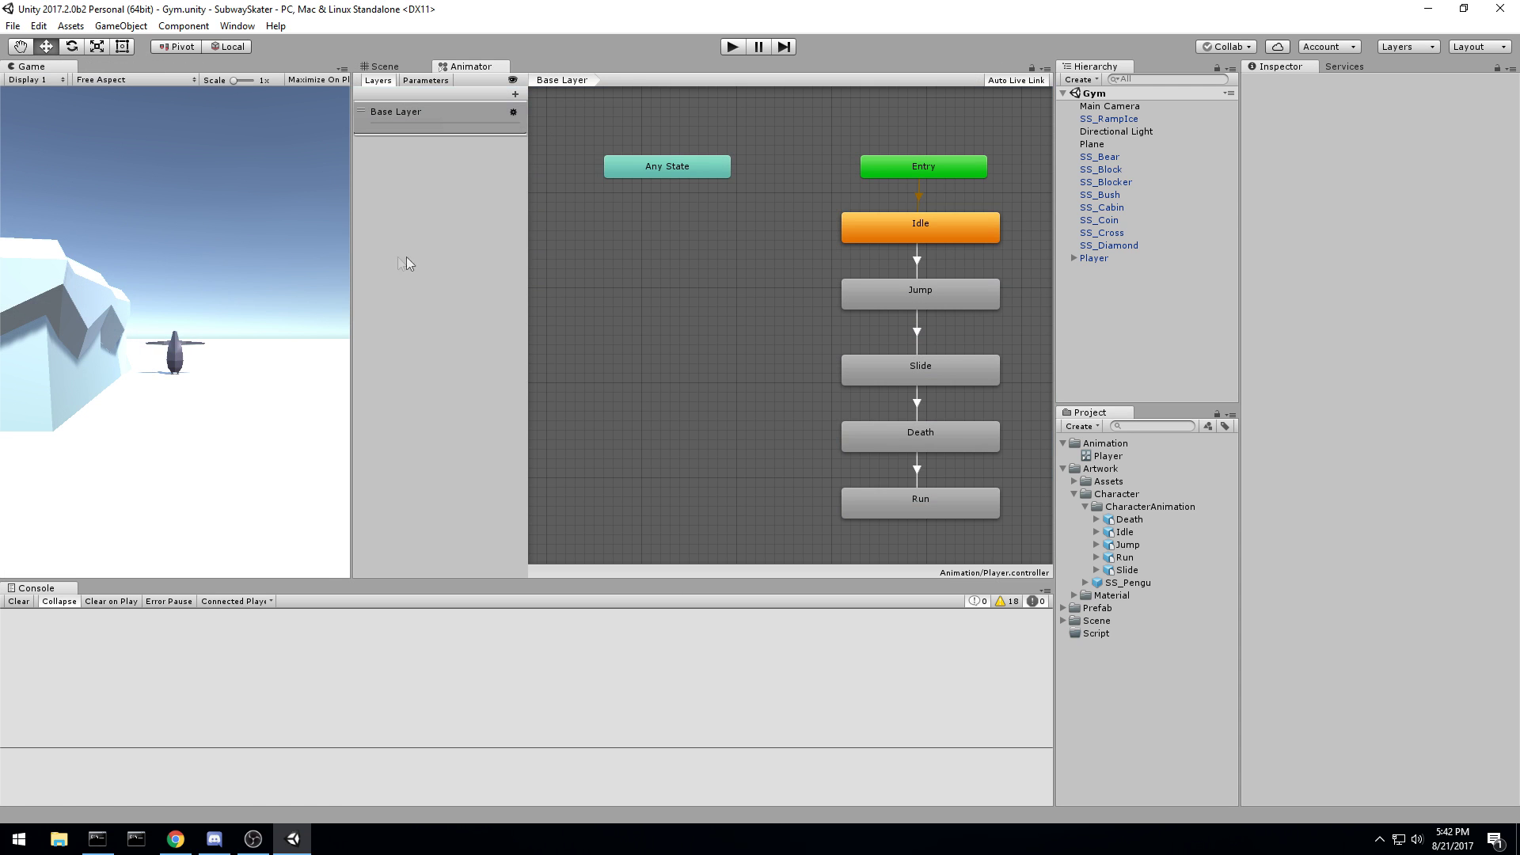
pyautogui.moveTo(347, 246); pyautogui.dragTo(490, 254)
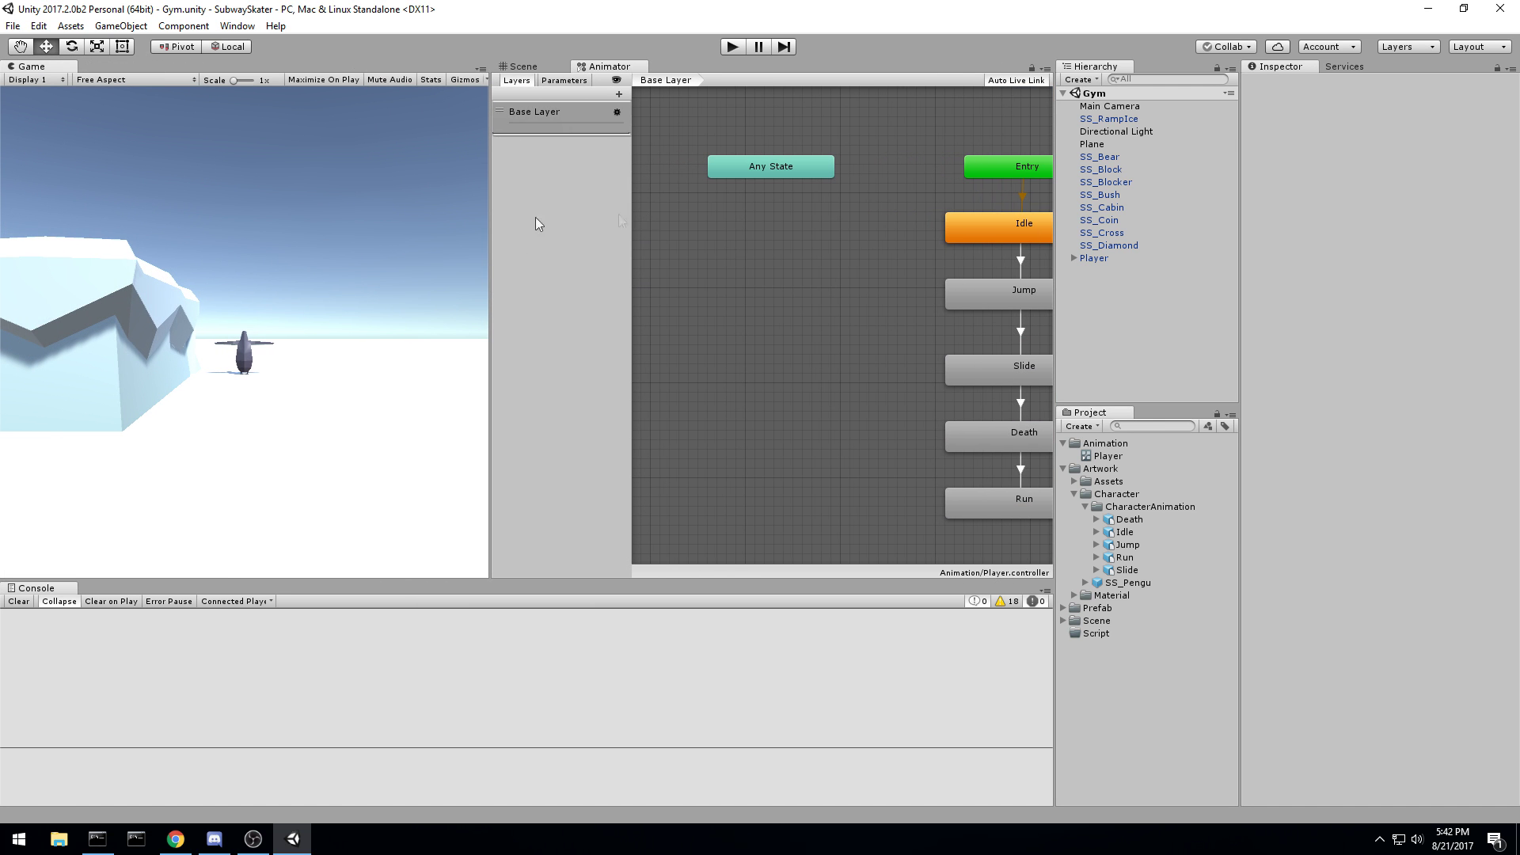
# Step: Align the Main Camera with a Scene view that frames the whole penguin from the front
pyautogui.click(1132, 107)
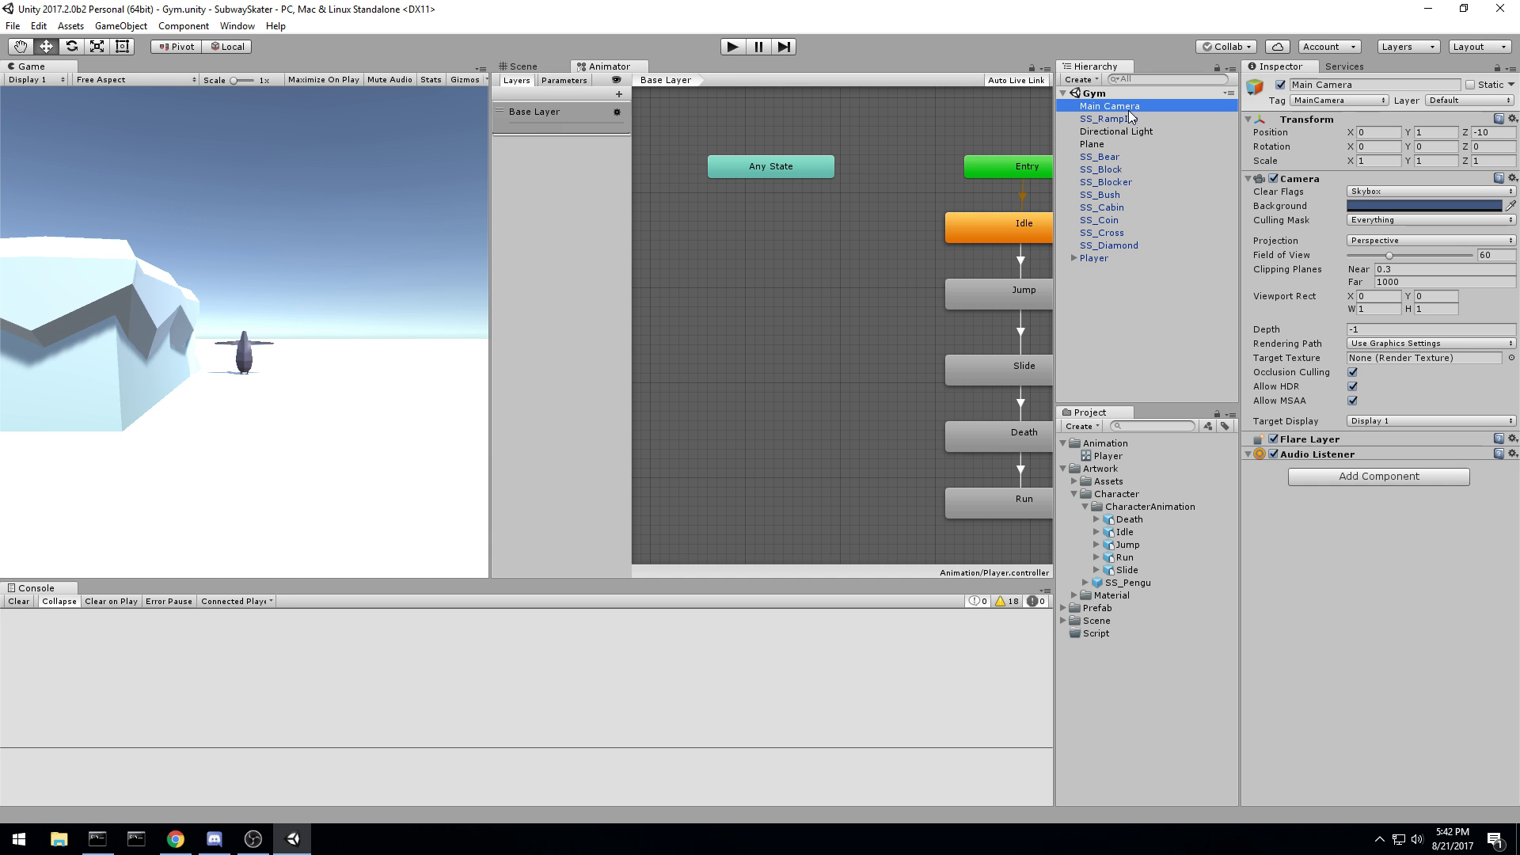
pyautogui.click(540, 70)
pyautogui.click(1127, 107)
pyautogui.moveTo(878, 242); pyautogui.dragTo(806, 255, button='middle')
pyautogui.scroll(4, 810, 278)
pyautogui.hotkey('ctrl', 'shift', 'f')
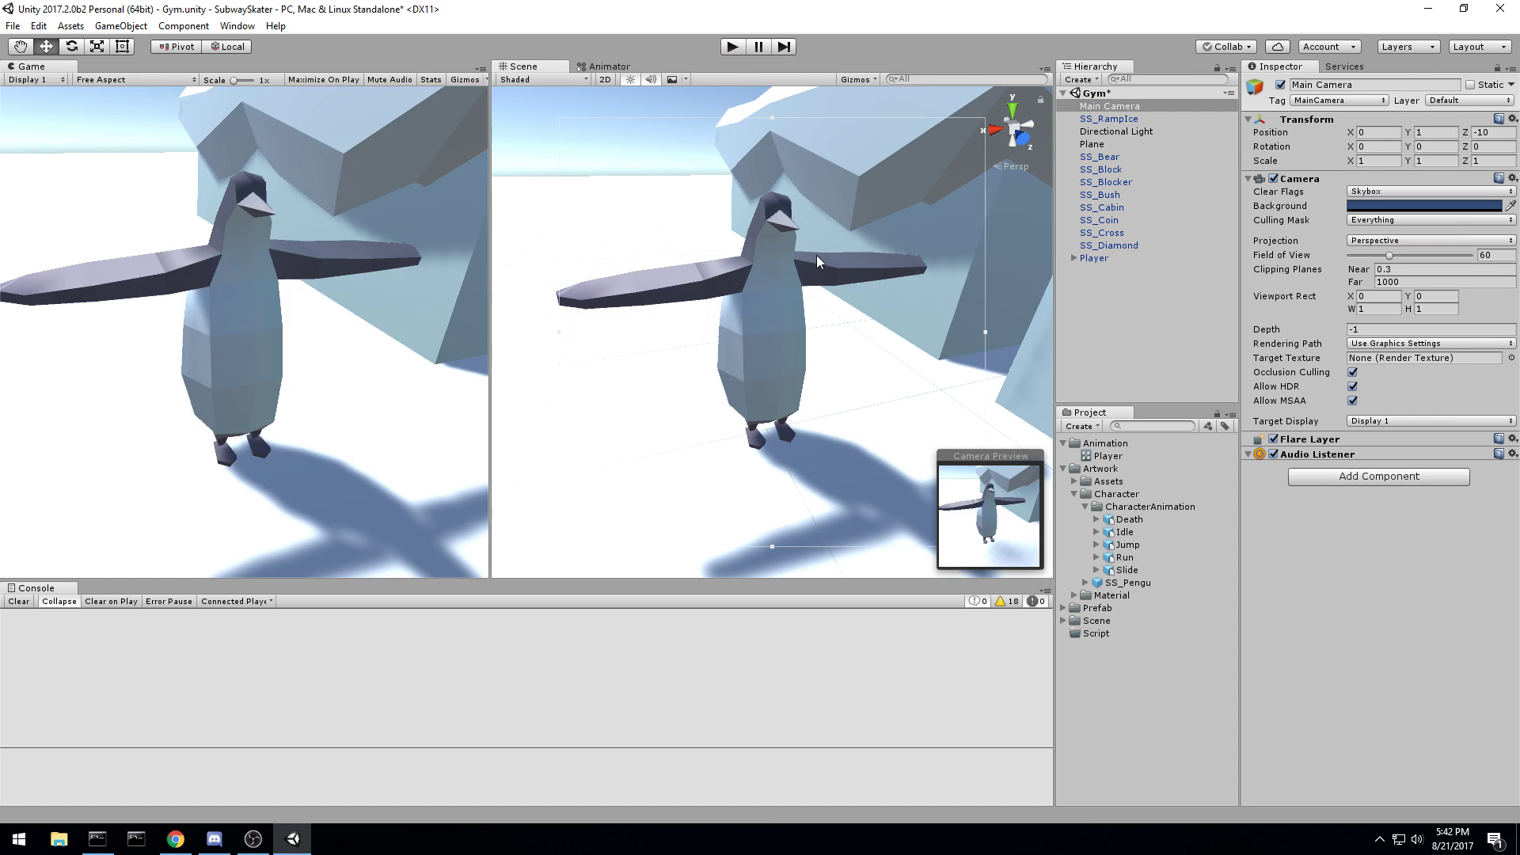
pyautogui.scroll(-2, 817, 261)
pyautogui.hotkey('ctrl', 'shift', 'f')
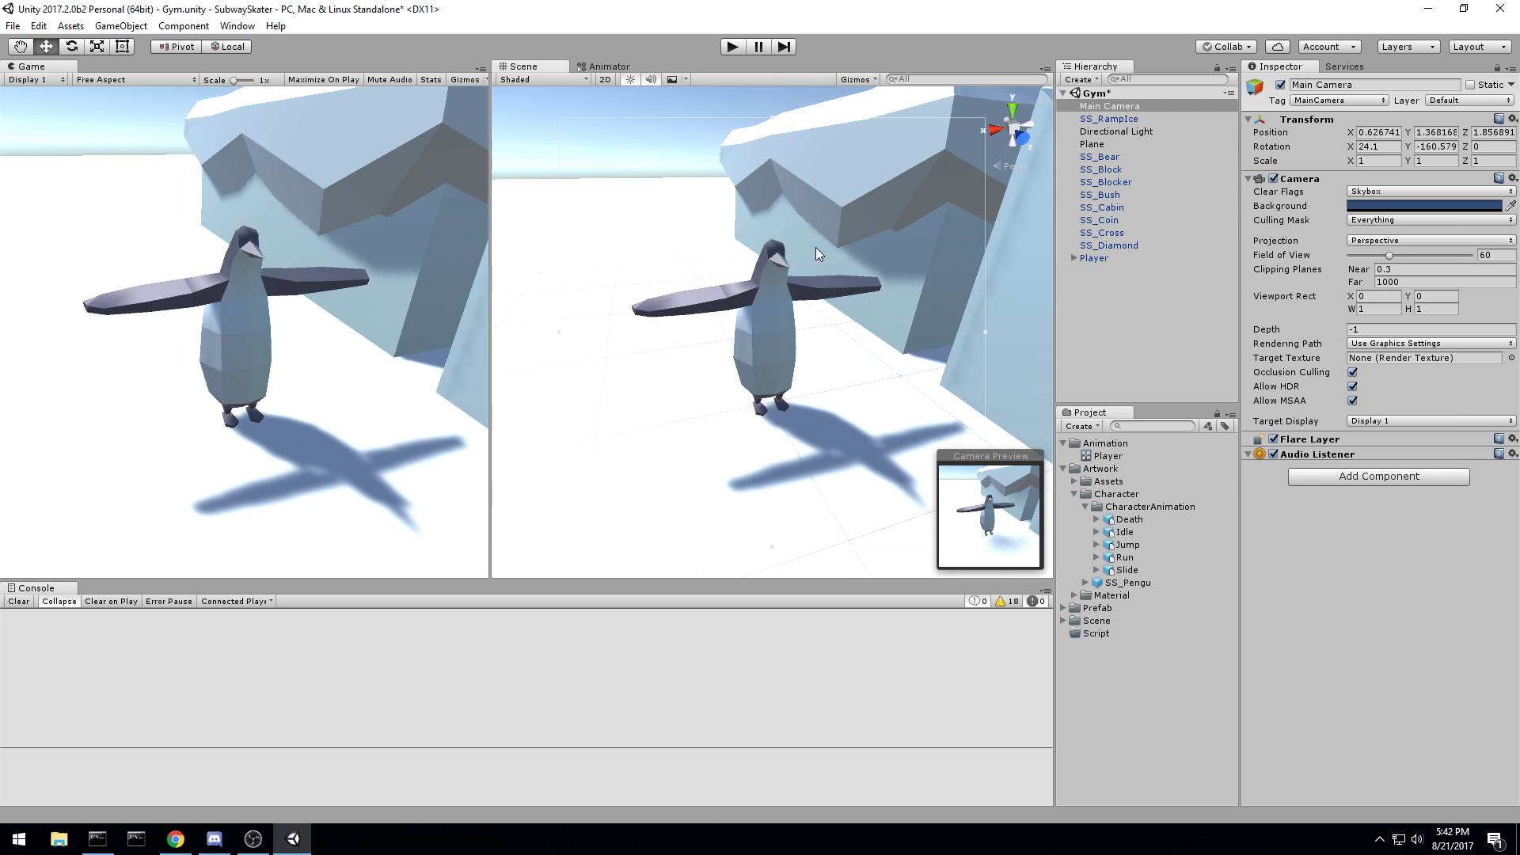
# Step: Play the scene to check the Player's state transitions in the Animator and inspect the penguin's Model object
pyautogui.click(608, 67)
pyautogui.click(734, 46)
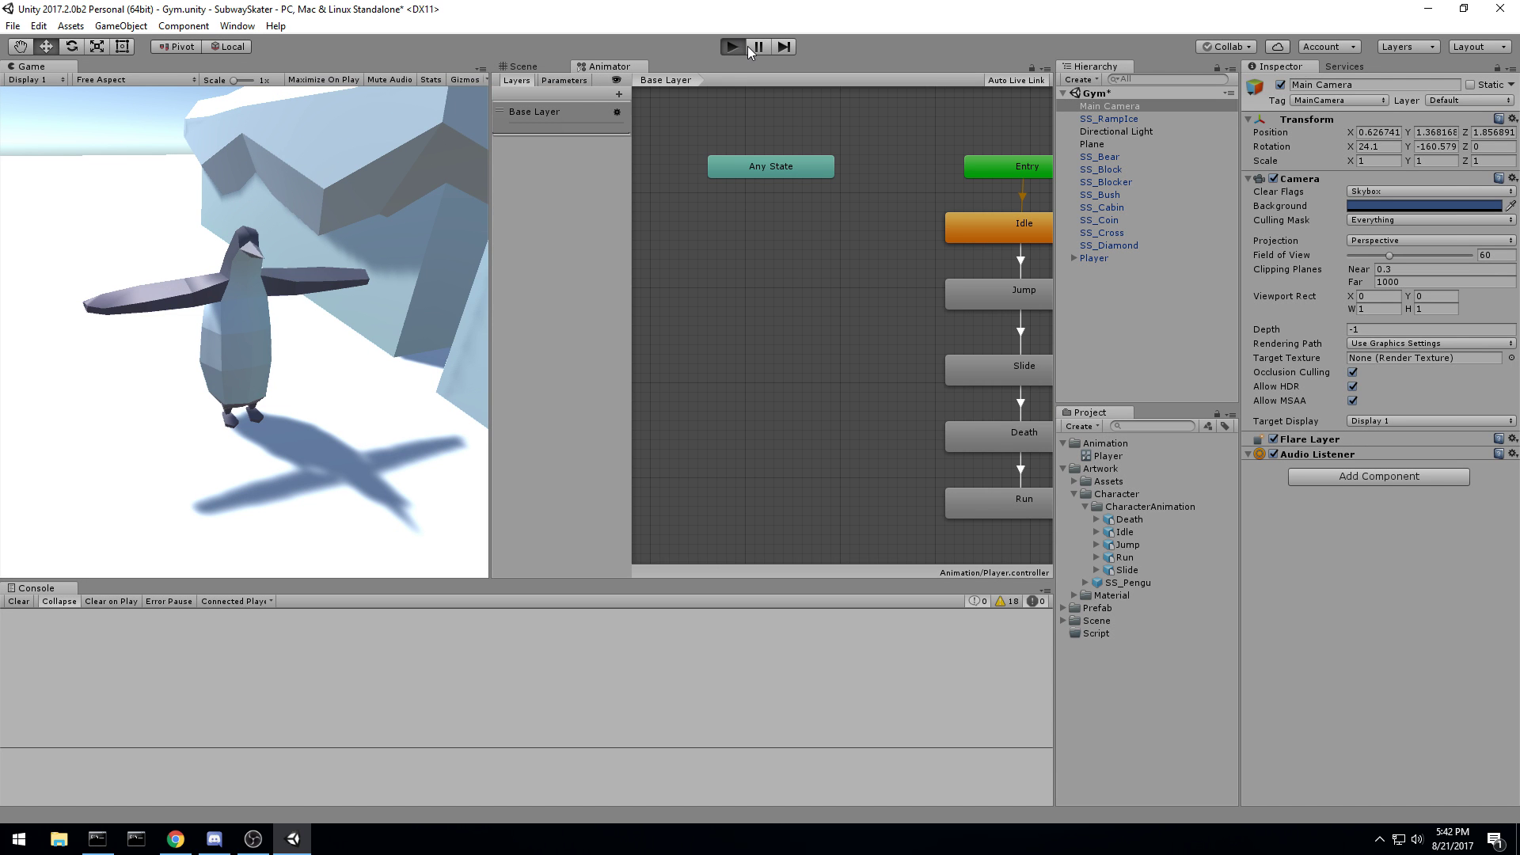
pyautogui.click(838, 311)
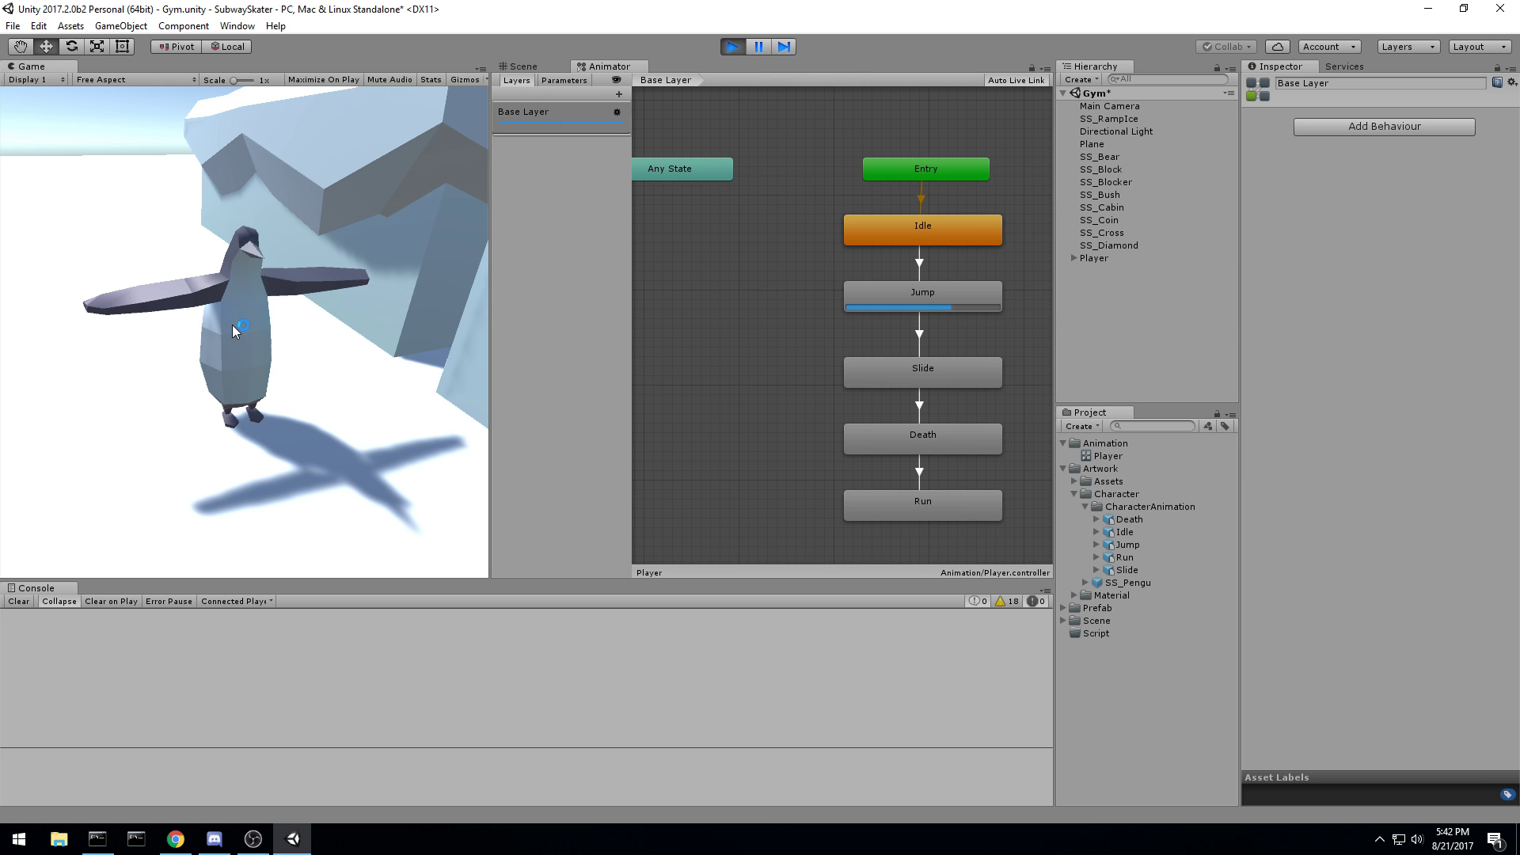
pyautogui.click(525, 67)
pyautogui.click(729, 291)
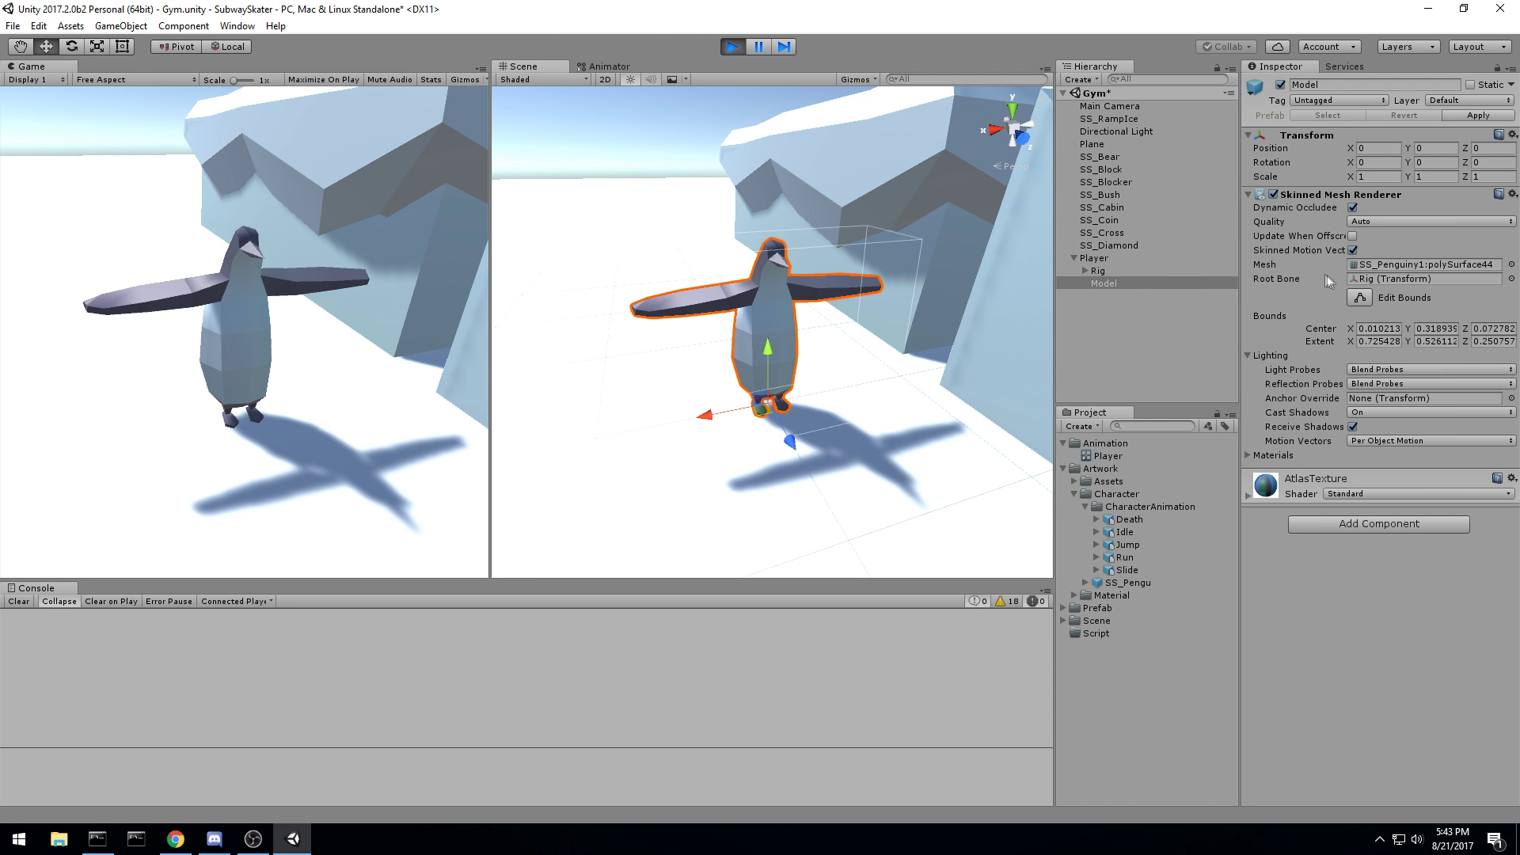
pyautogui.click(1085, 270)
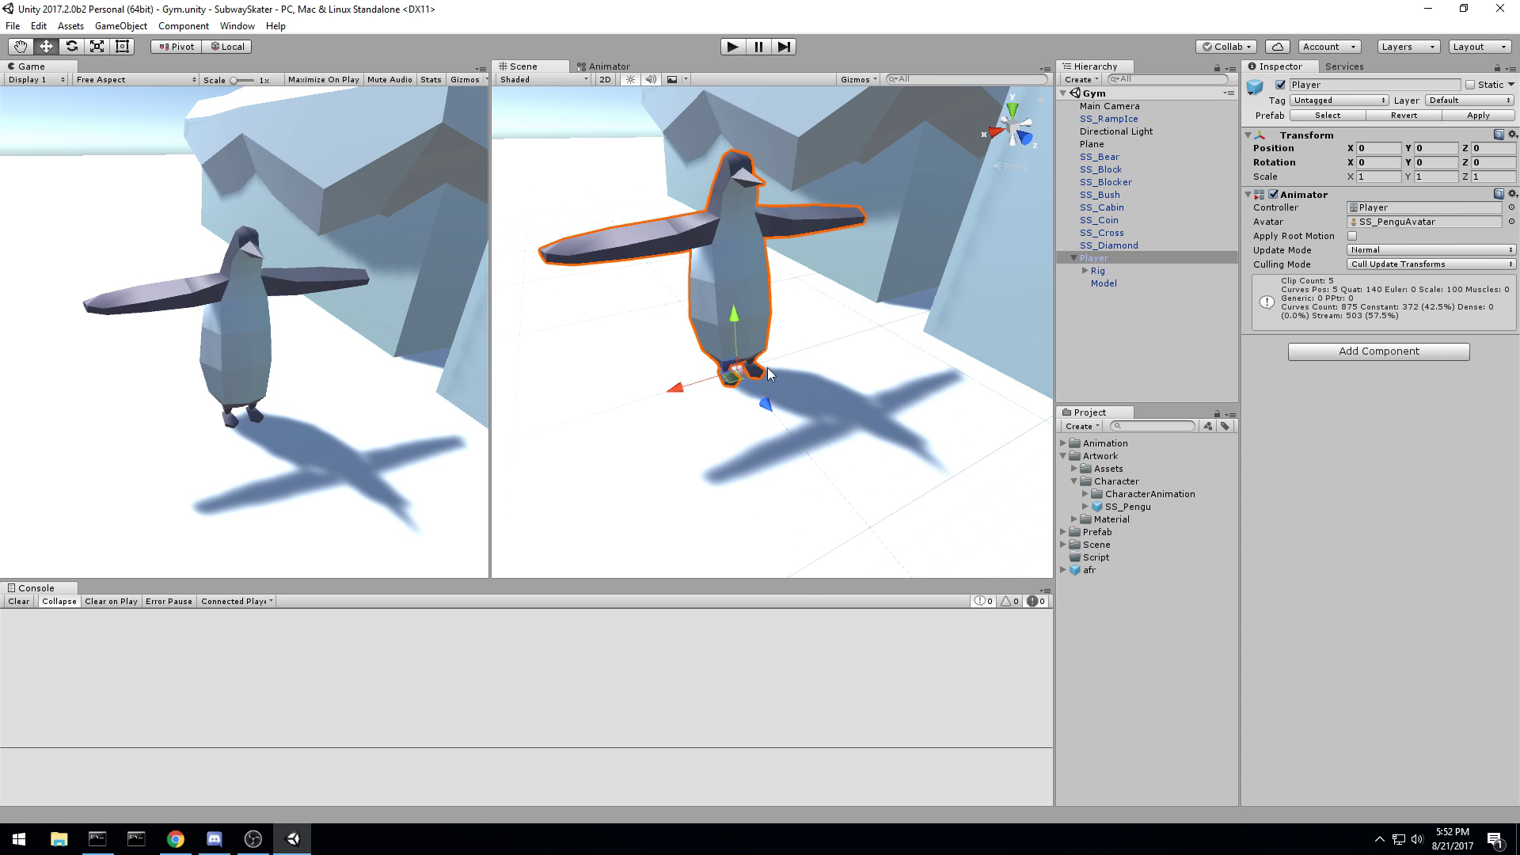
# Step: Examine the Player's Rig object and its child bones in the Hierarchy
pyautogui.moveTo(786, 378); pyautogui.dragTo(955, 392, button='middle')
pyautogui.click(1183, 300)
pyautogui.click(1124, 269)
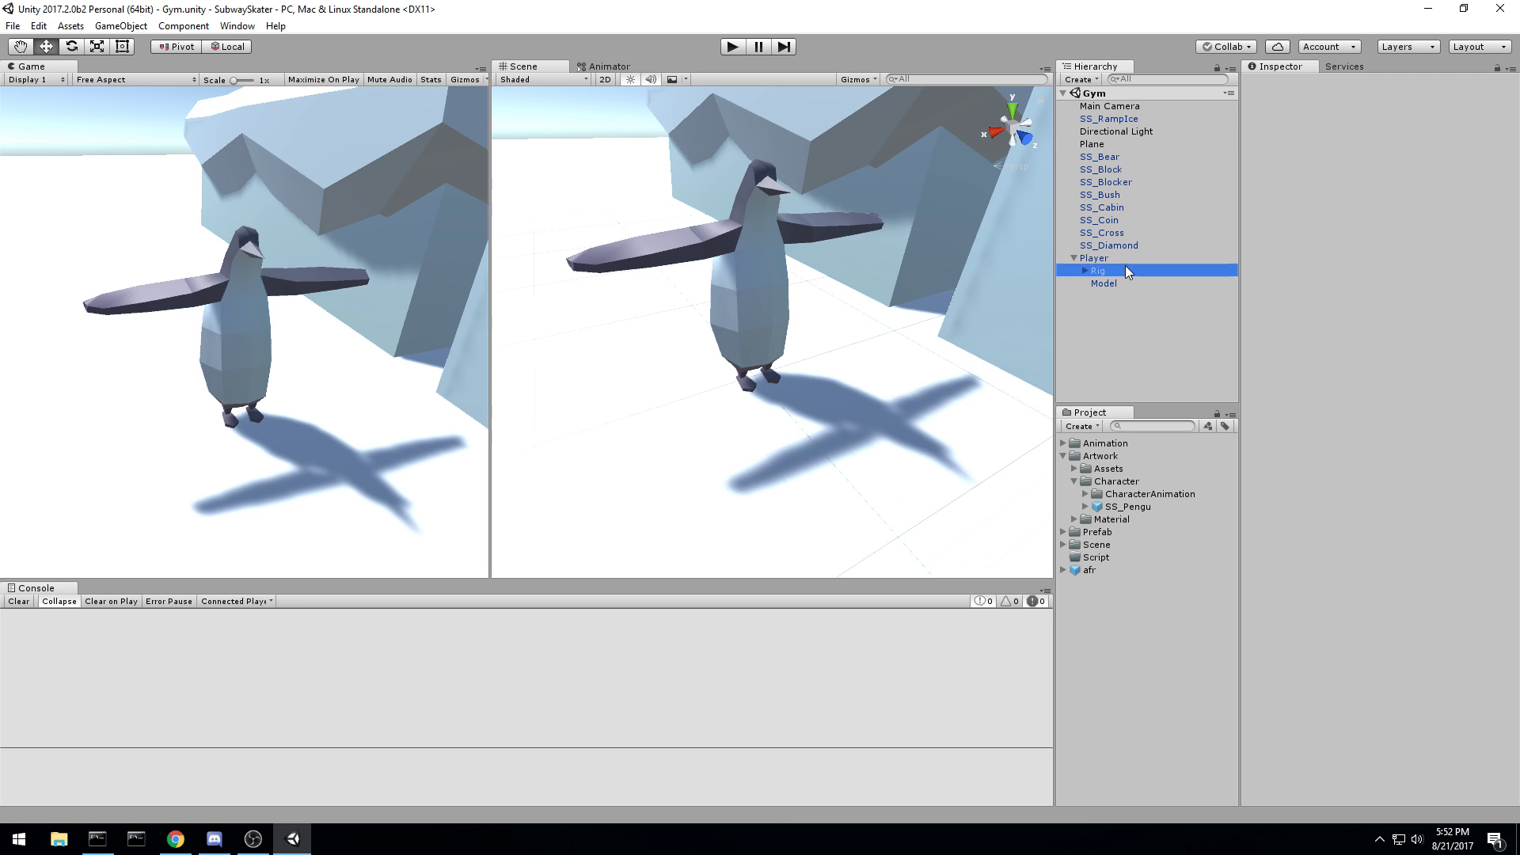
pyautogui.press('Right')
pyautogui.click(1131, 279)
pyautogui.press('Right')
pyautogui.press('Left')
pyautogui.press('Left')
pyautogui.press('Left')
pyautogui.press('Left')
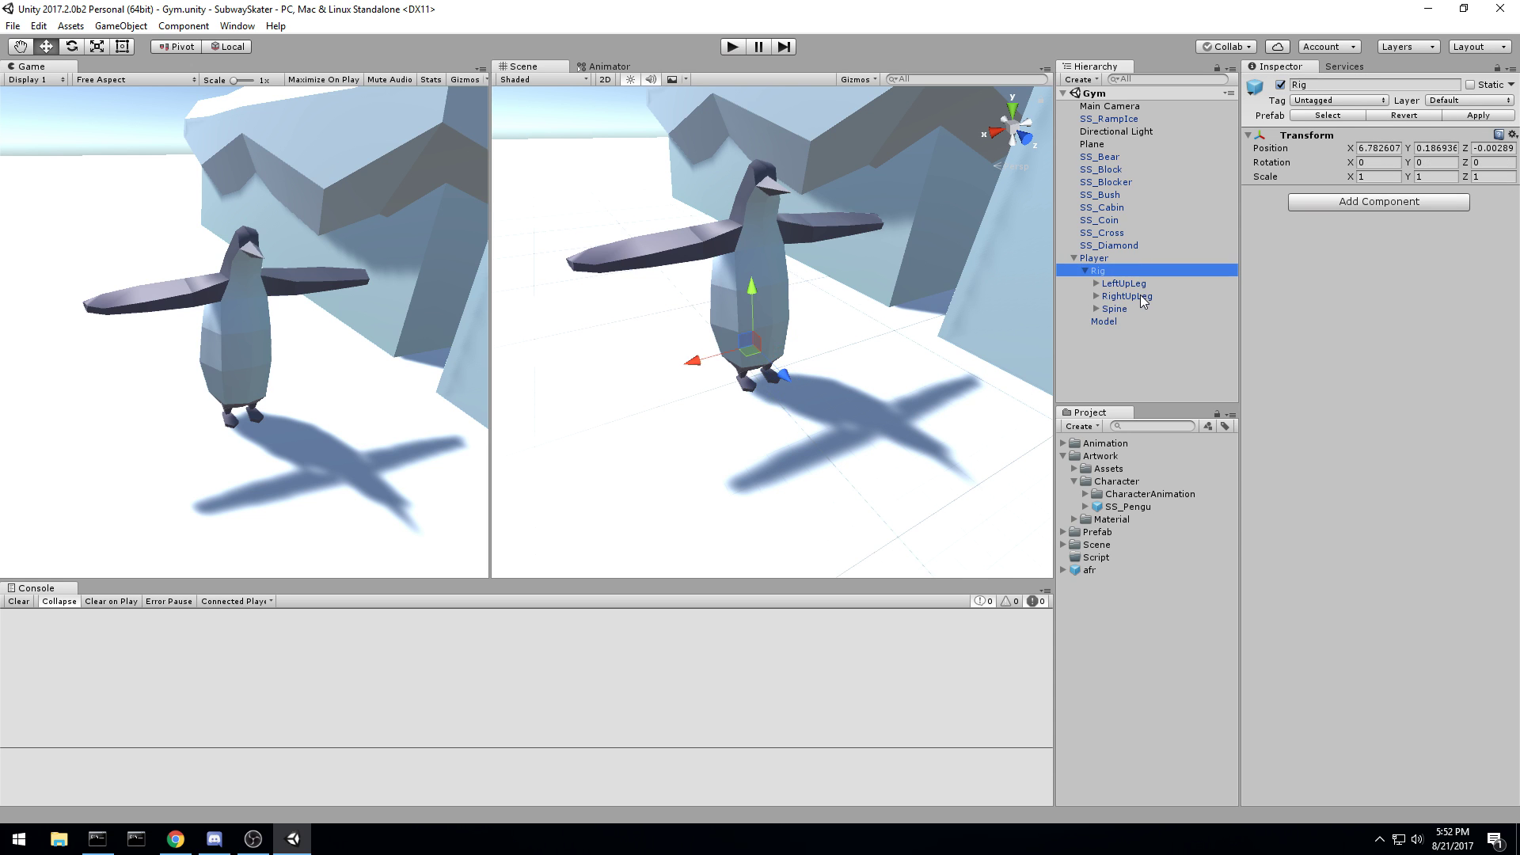
# Step: Delete the Player object from the Gym scene
pyautogui.click(1114, 299)
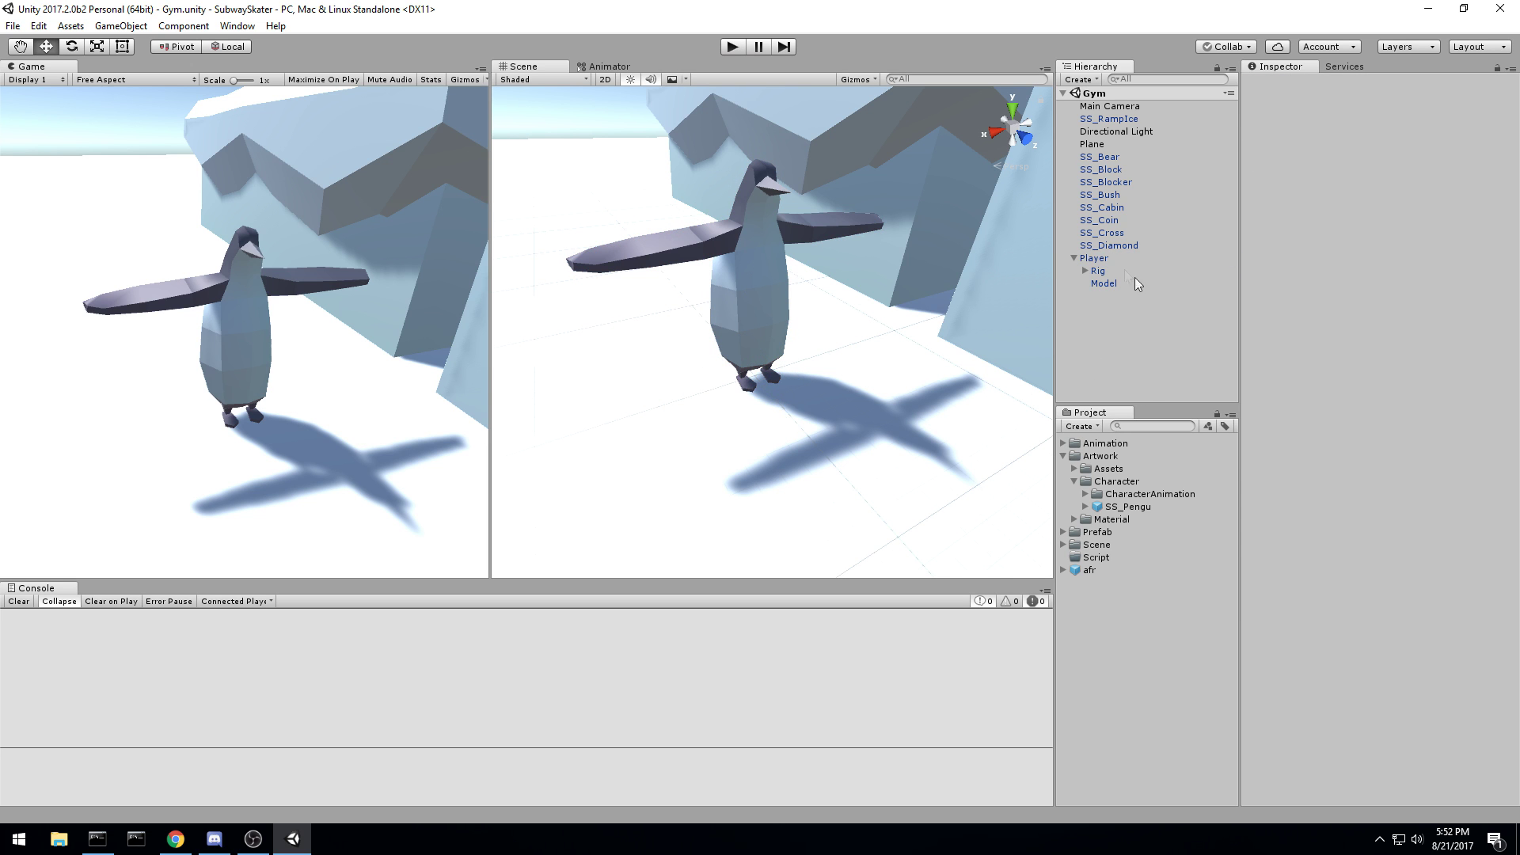
pyautogui.click(1095, 259)
pyautogui.press('Delete')
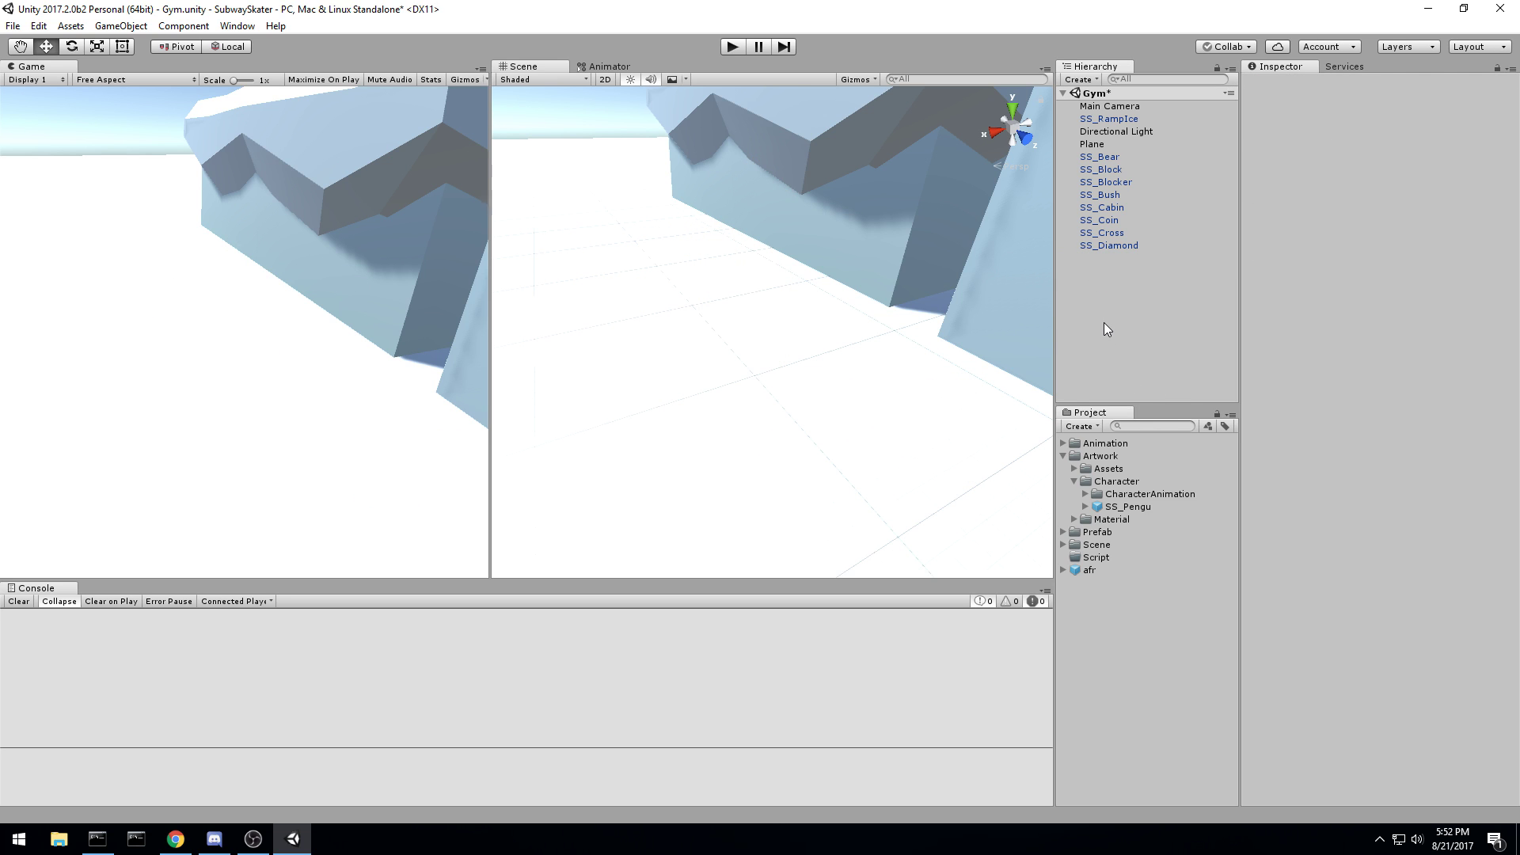
# Step: Add the SS_Pengu model from the Artwork Assets folder to the Gym scene
pyautogui.click(1065, 457)
pyautogui.click(1065, 456)
pyautogui.click(1075, 481)
pyautogui.click(1074, 469)
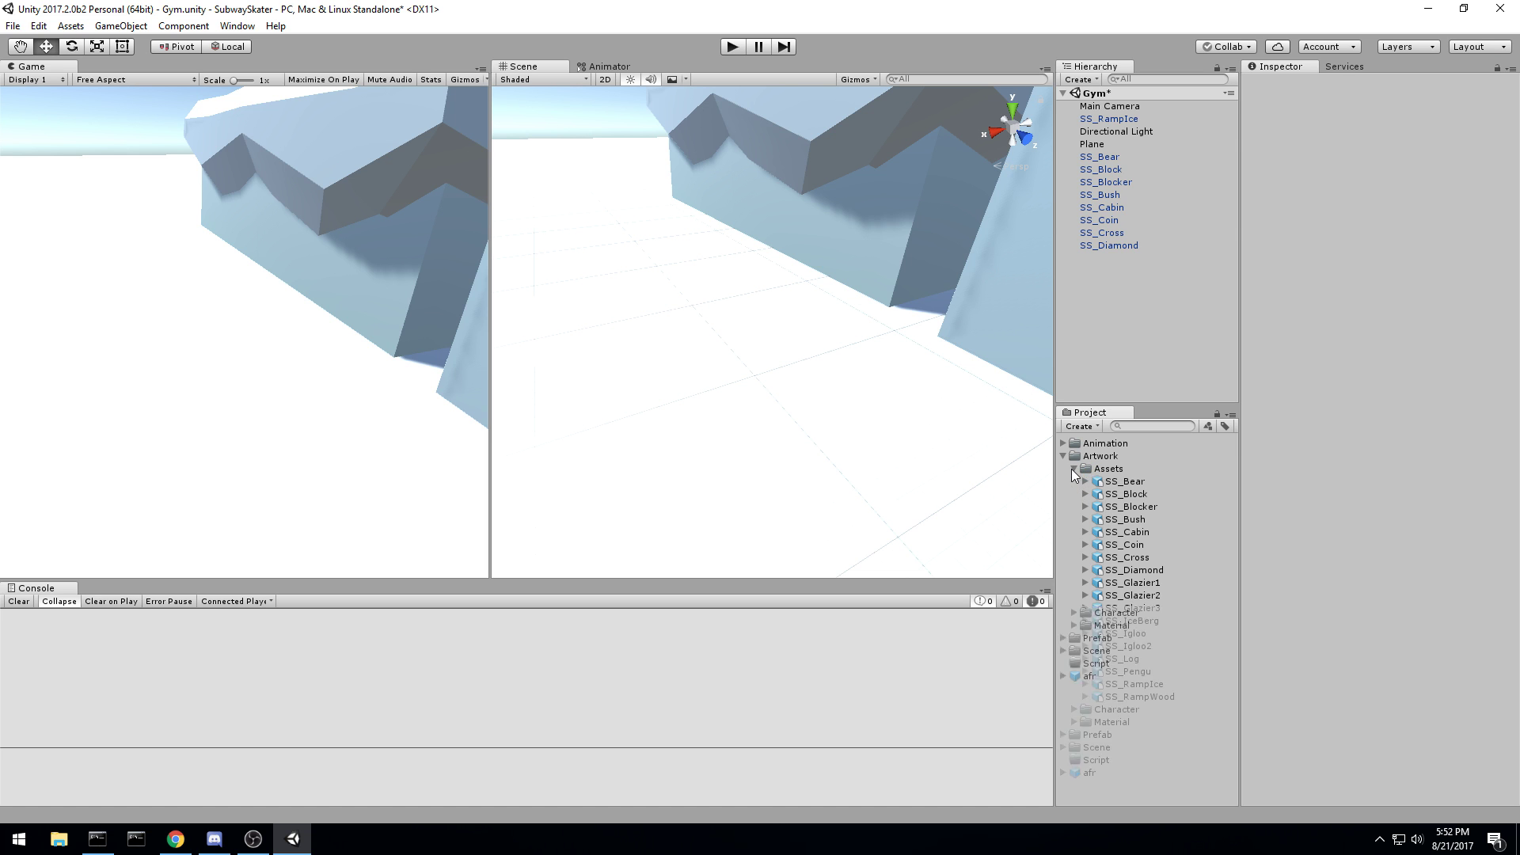
pyautogui.click(1115, 469)
pyautogui.click(1145, 673)
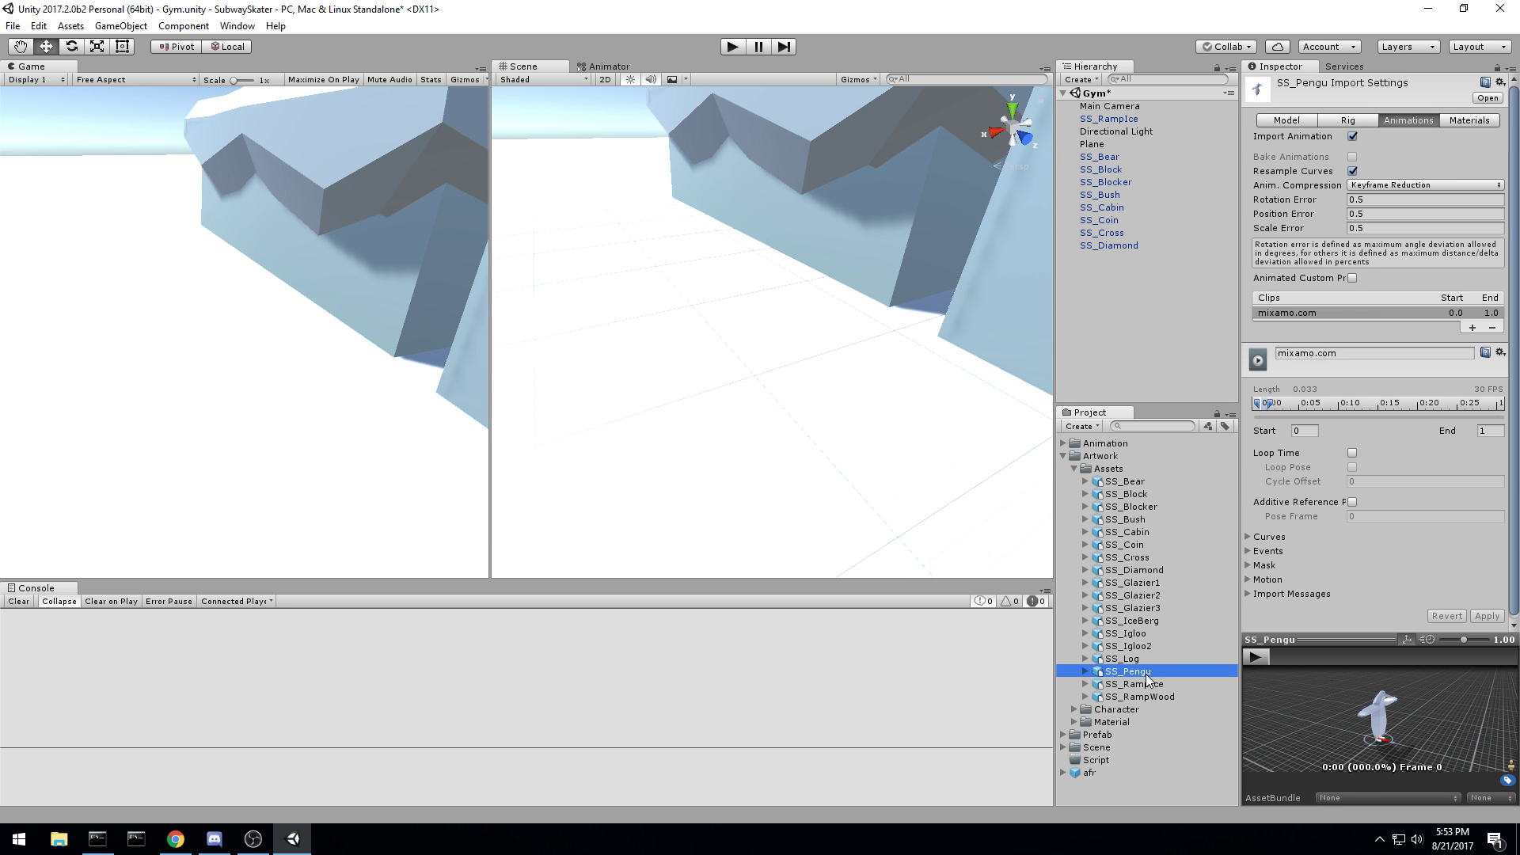
pyautogui.moveTo(1138, 674); pyautogui.dragTo(1103, 317)
pyautogui.click(1105, 257)
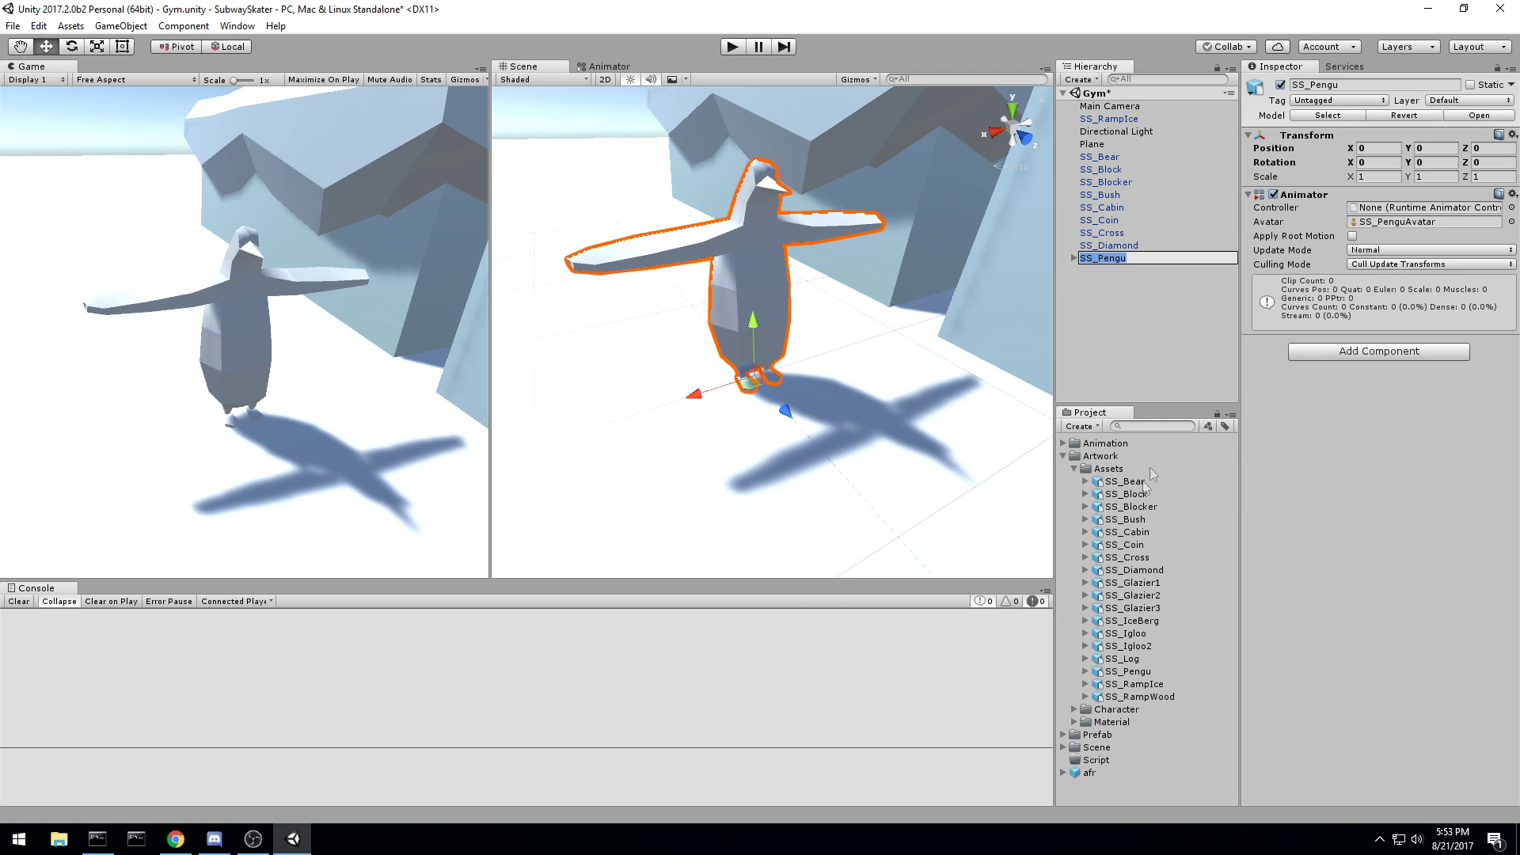
# Step: Apply the AtlasTexture material from the Artwork Material folder to the penguin
pyautogui.click(1089, 456)
pyautogui.click(1064, 456)
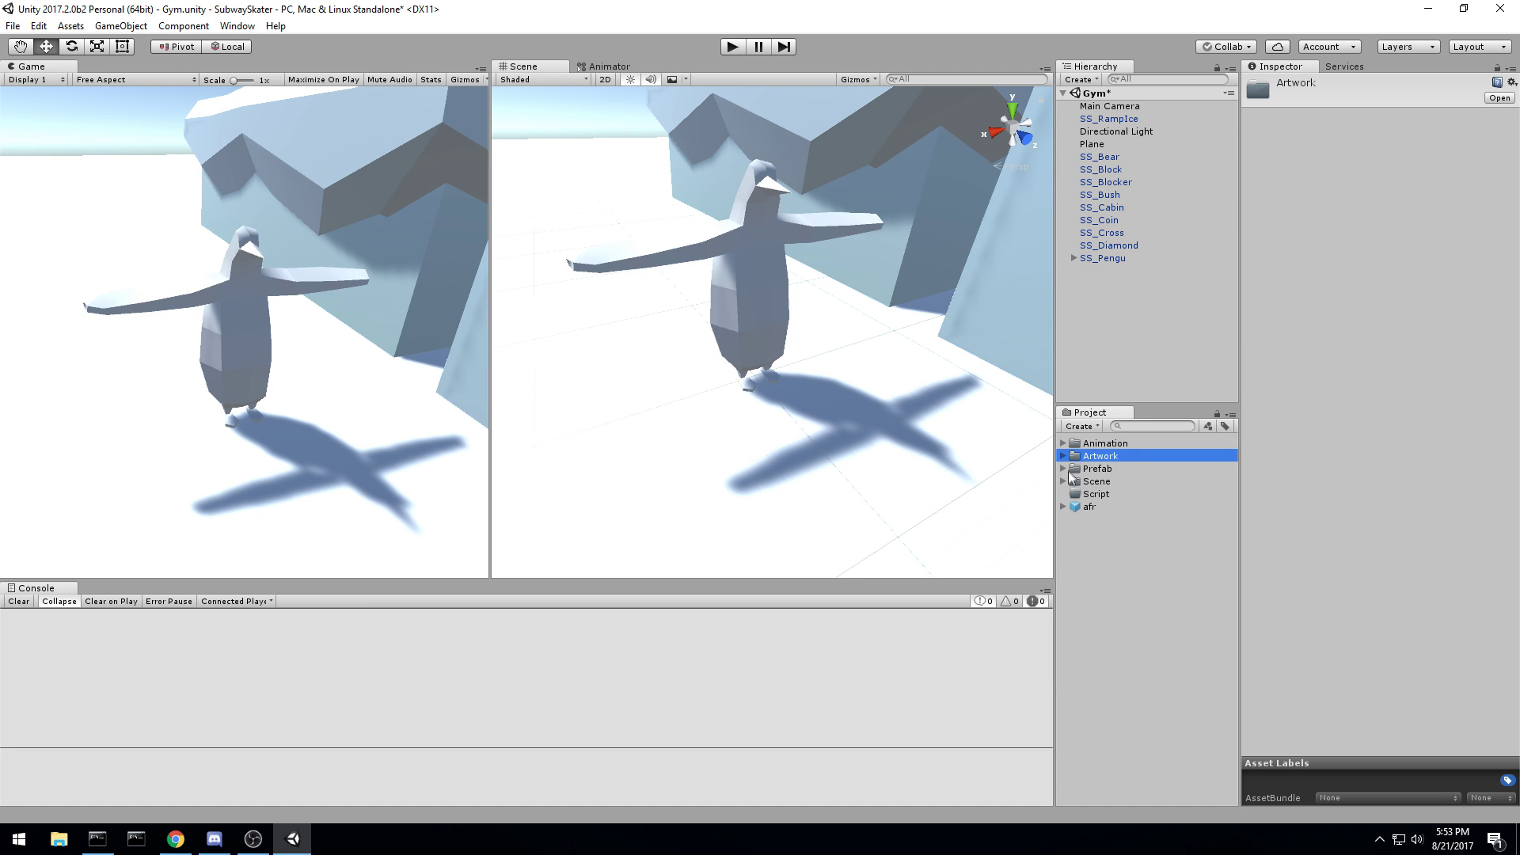
pyautogui.click(1064, 456)
pyautogui.click(1075, 468)
pyautogui.click(1112, 494)
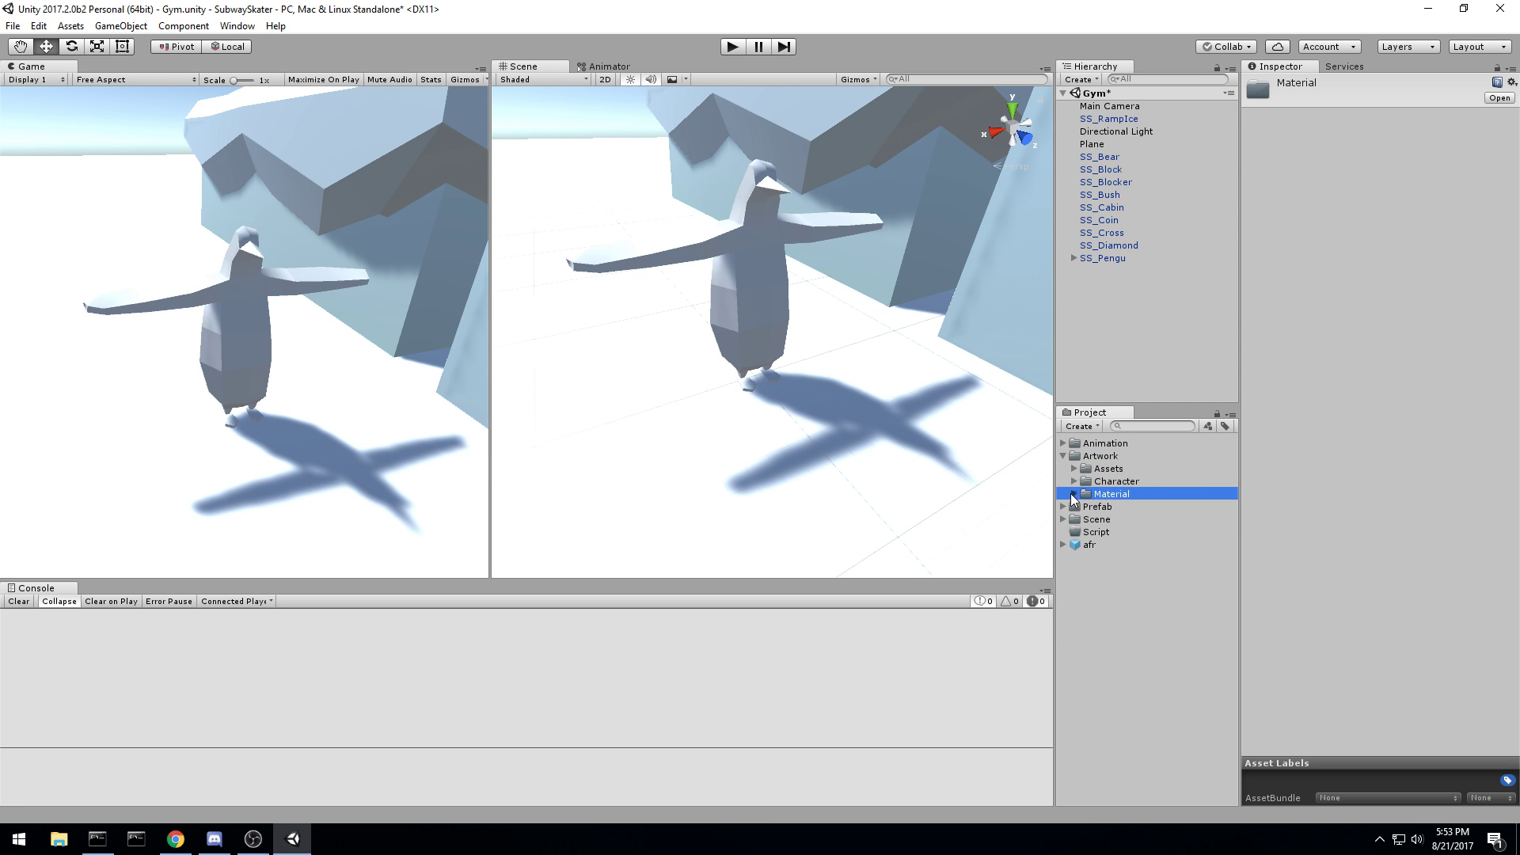
pyautogui.click(1075, 494)
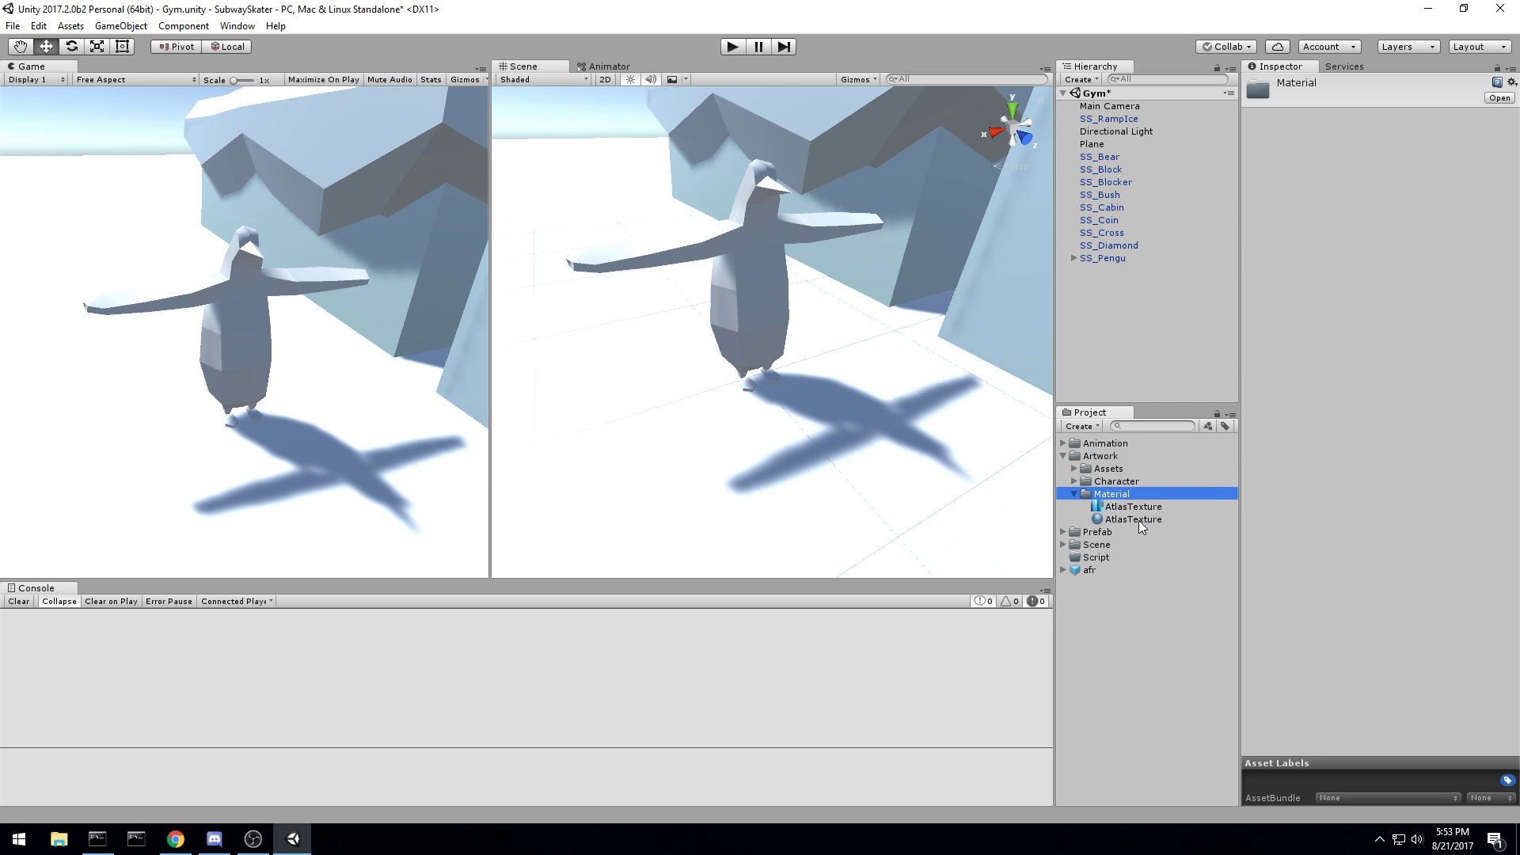
pyautogui.moveTo(1135, 516); pyautogui.dragTo(753, 282)
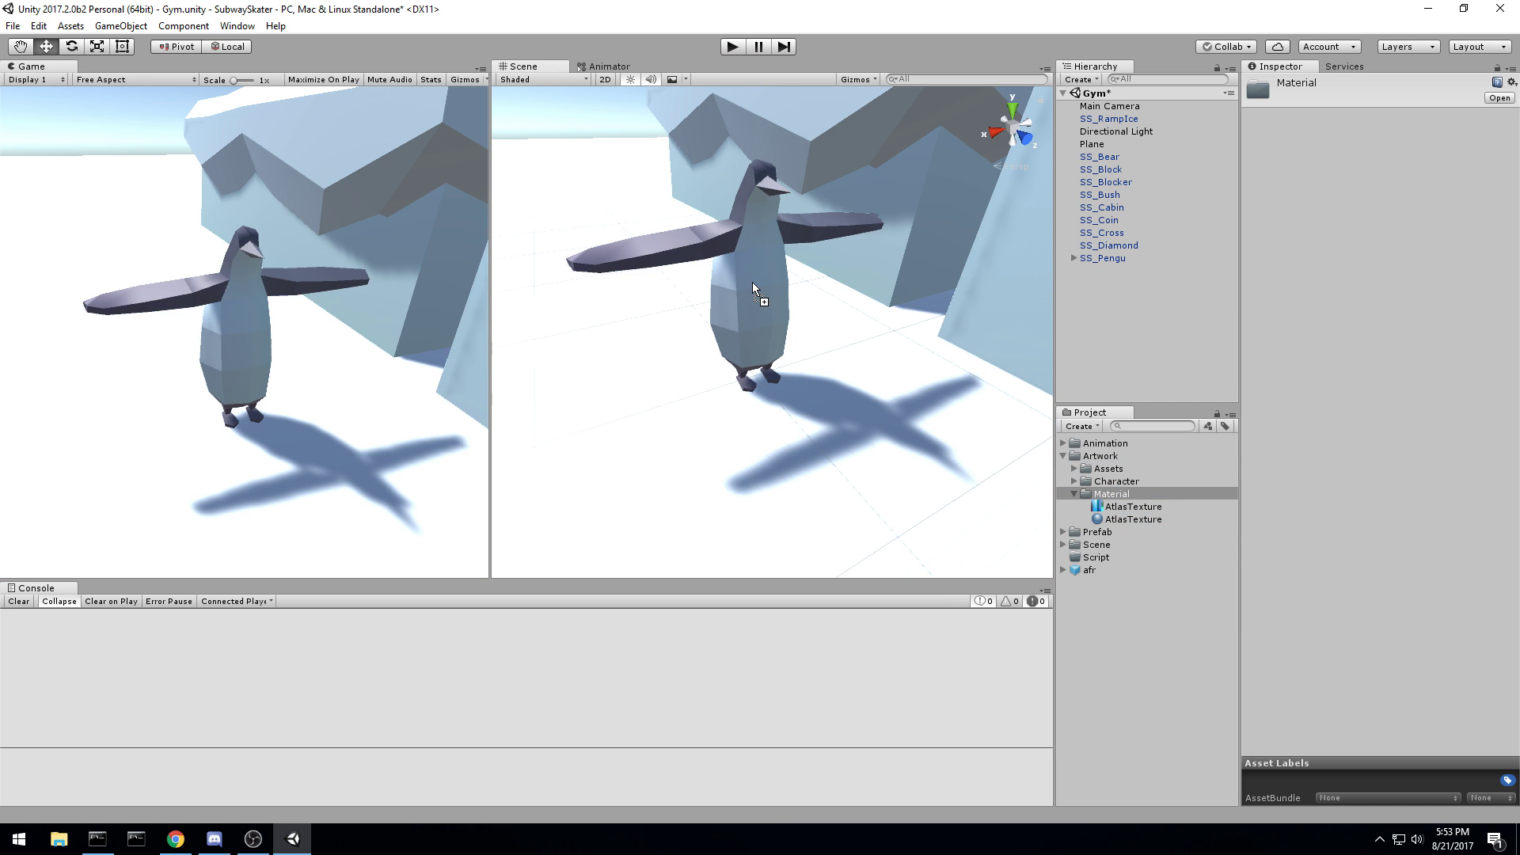
# Step: Examine the textured penguin and the surrounding props in the Scene view
pyautogui.moveTo(754, 282); pyautogui.dragTo(849, 314, button='right')
pyautogui.scroll(-10, 849, 316)
pyautogui.moveTo(815, 342); pyautogui.dragTo(734, 401, button='middle')
pyautogui.moveTo(781, 382); pyautogui.dragTo(782, 382, button='right')
pyautogui.keyDown('alt'); pyautogui.moveTo(782, 382); pyautogui.dragTo(860, 324); pyautogui.keyUp('alt')
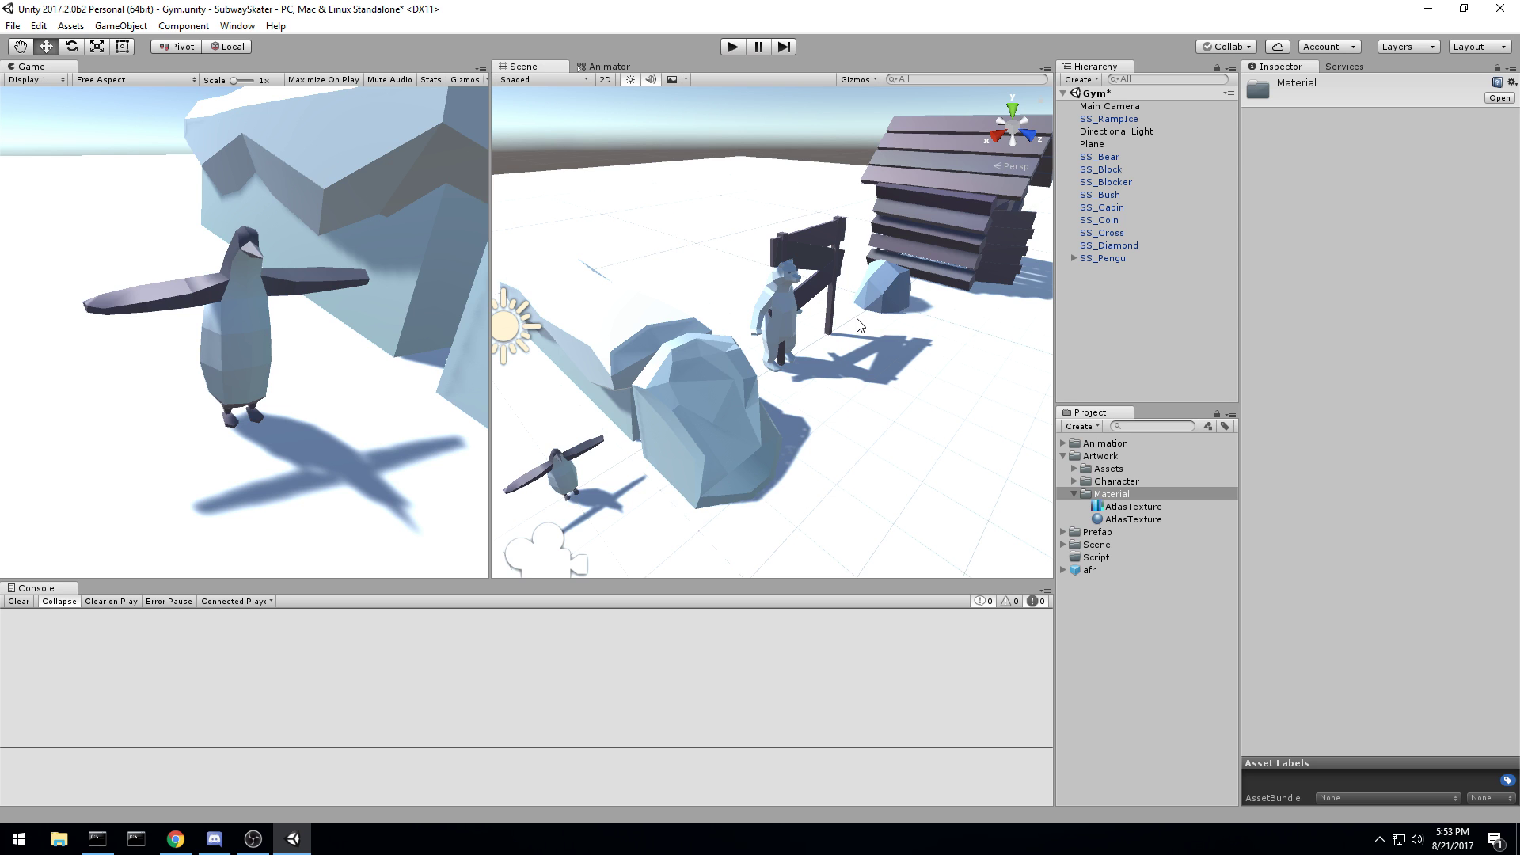
pyautogui.scroll(-3, 1022, 300)
pyautogui.moveTo(965, 356); pyautogui.dragTo(904, 396, button='middle')
pyautogui.moveTo(903, 396)
pyautogui.keyDown('alt'); pyautogui.mouseDown()
pyautogui.moveTo(953, 377)
pyautogui.moveTo(981, 425)
pyautogui.moveTo(895, 411)
pyautogui.moveTo(909, 403)
pyautogui.mouseUp(); pyautogui.keyUp('alt')
pyautogui.scroll(-3, 914, 405)
pyautogui.moveTo(858, 408)
pyautogui.mouseDown(button='middle')
pyautogui.moveTo(878, 394)
pyautogui.moveTo(859, 417)
pyautogui.mouseUp(button='middle')
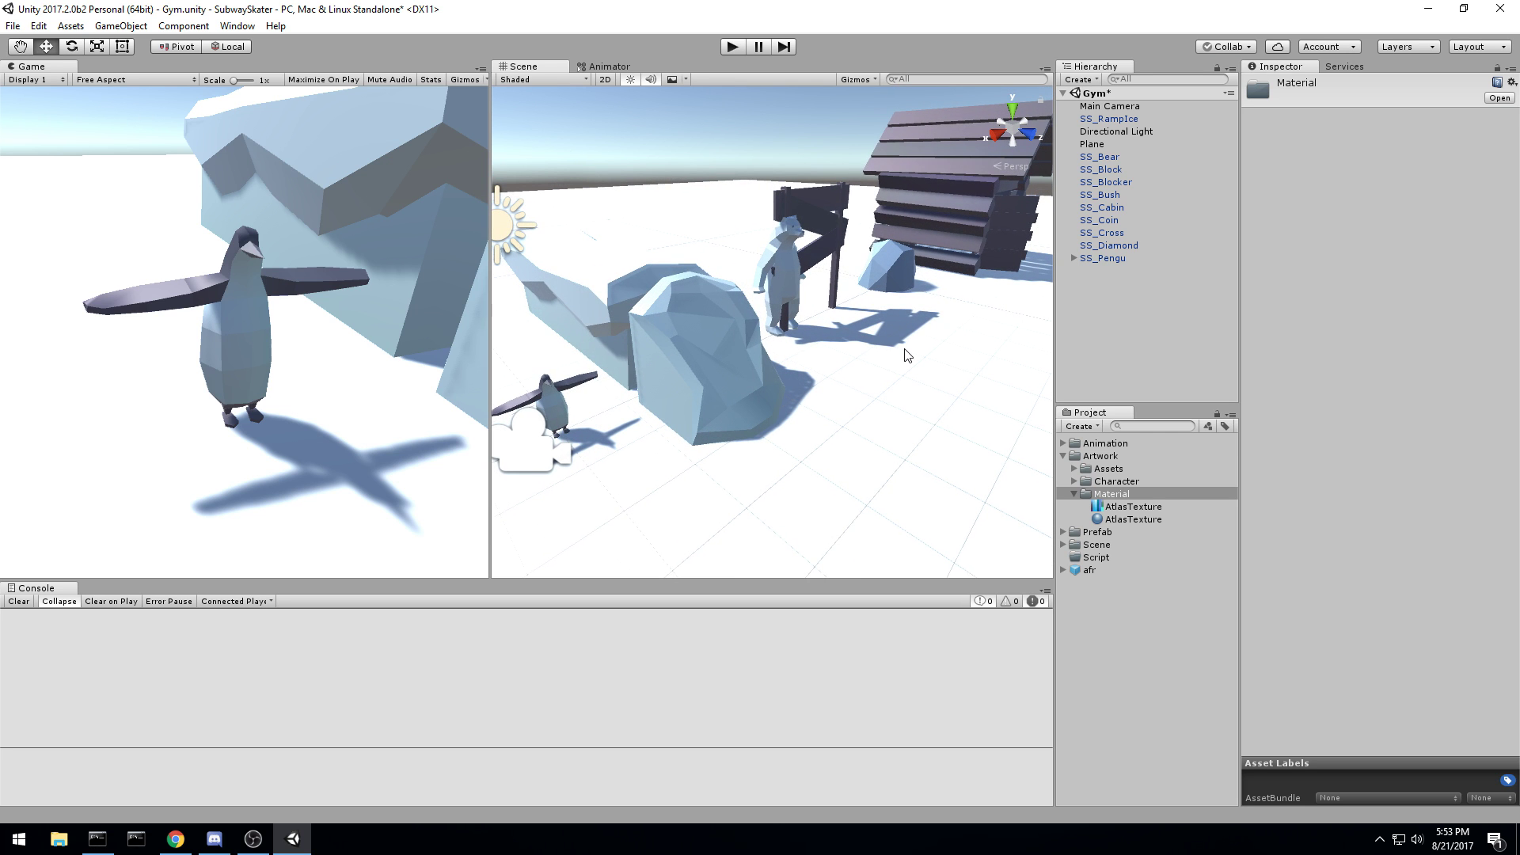
pyautogui.scroll(-2, 1006, 427)
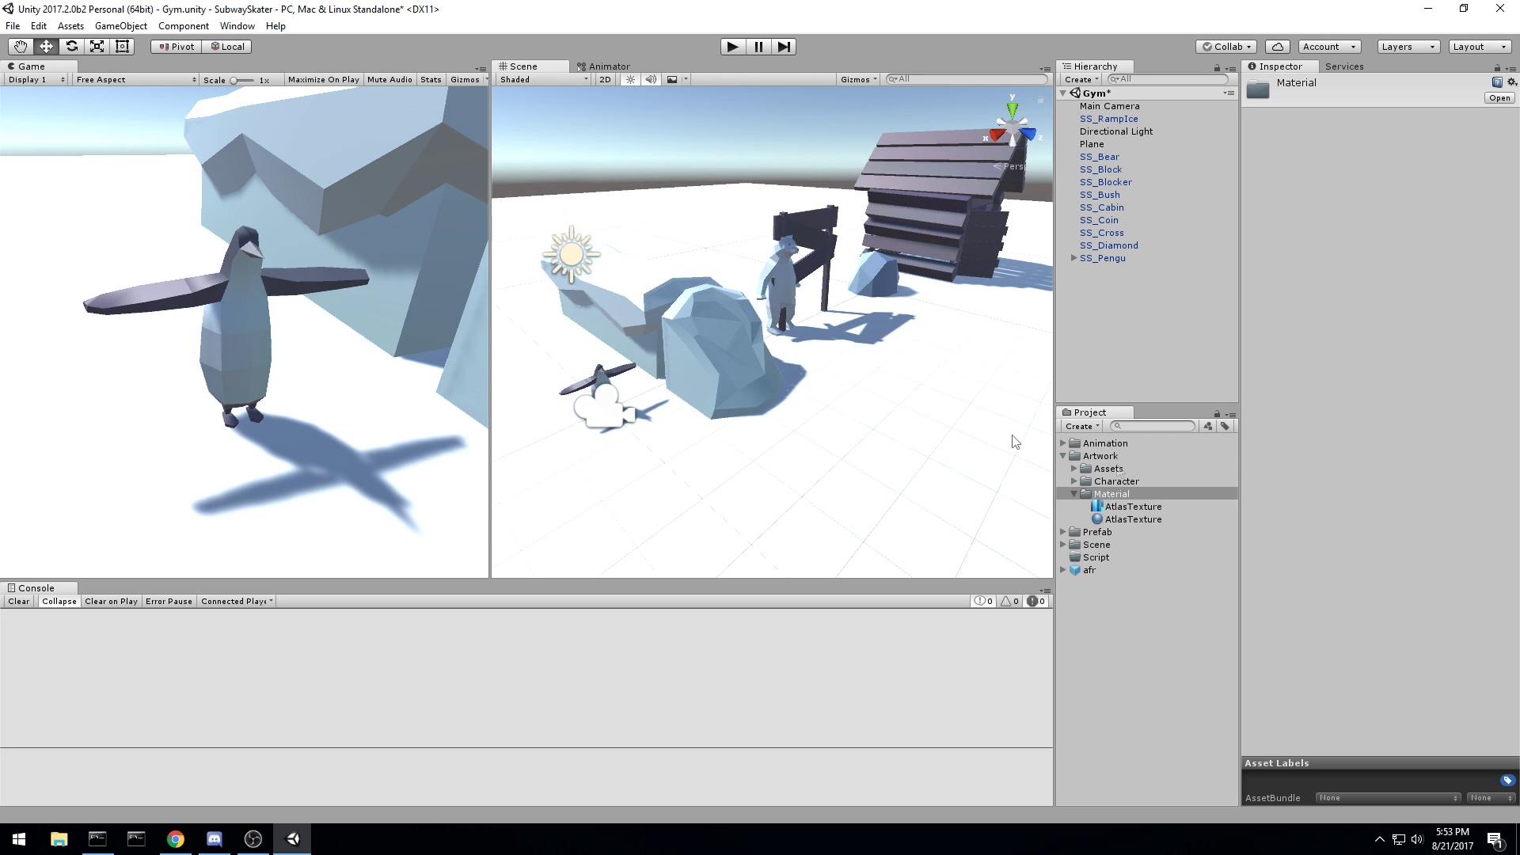
# Step: View the AtlasTexture image in the external photo viewer, close it and return to Unity
pyautogui.click(1134, 507)
pyautogui.doubleClick(1152, 507)
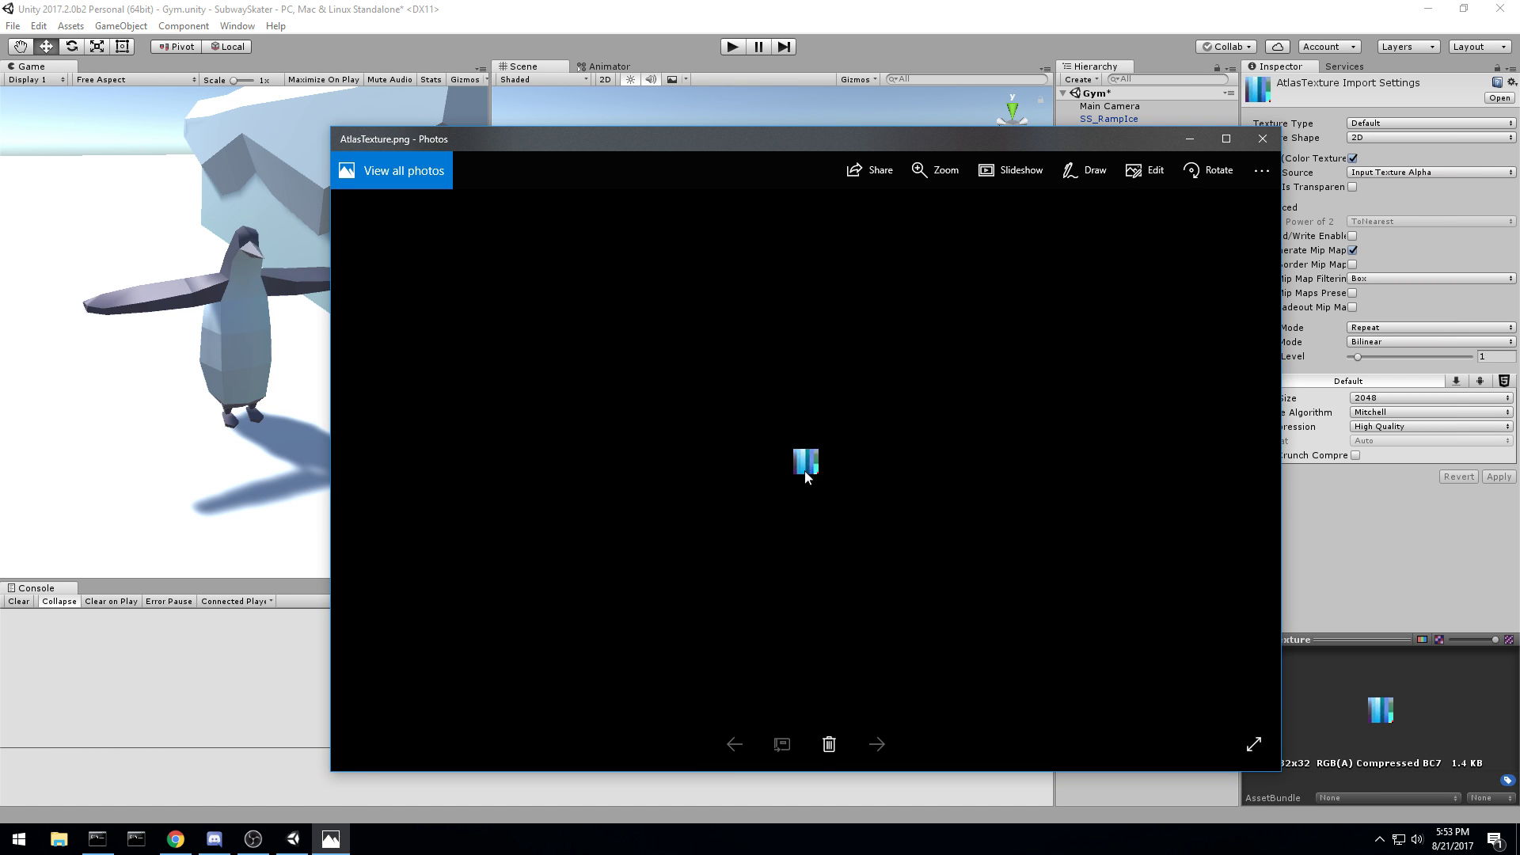
pyautogui.click(1264, 144)
pyautogui.click(358, 316)
# Step: Frame the SS_Pengu penguin in the Scene view and inspect its child objects in the Hierarchy
pyautogui.moveTo(683, 373); pyautogui.dragTo(734, 415, button='middle')
pyautogui.scroll(3, 694, 367)
pyautogui.click(824, 336)
pyautogui.scroll(3, 734, 415)
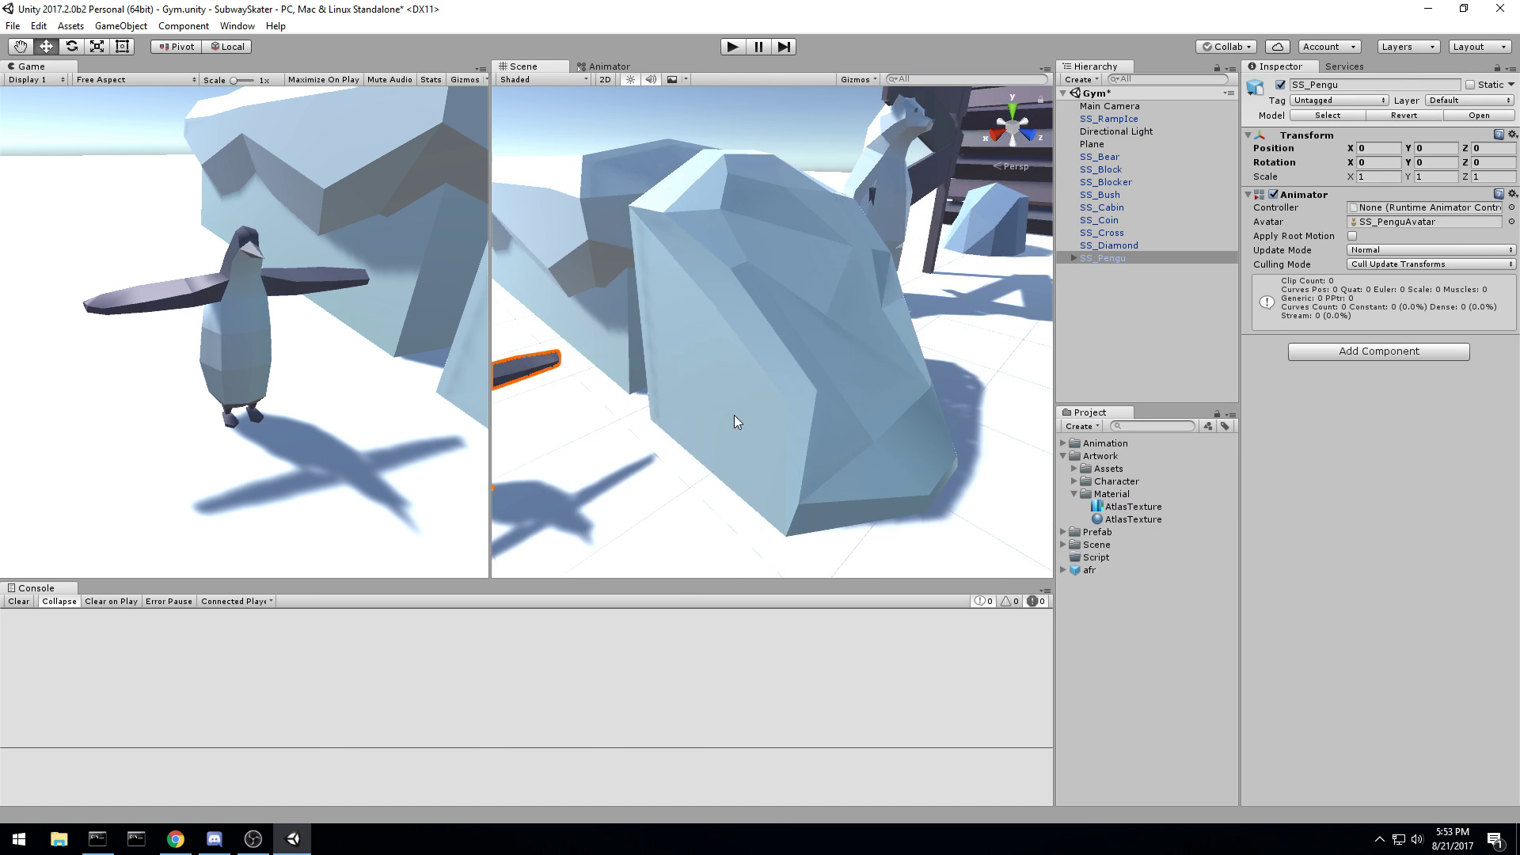
pyautogui.press('f')
pyautogui.click(1074, 259)
pyautogui.click(1140, 273)
pyautogui.click(1143, 282)
pyautogui.click(1147, 273)
pyautogui.click(1153, 281)
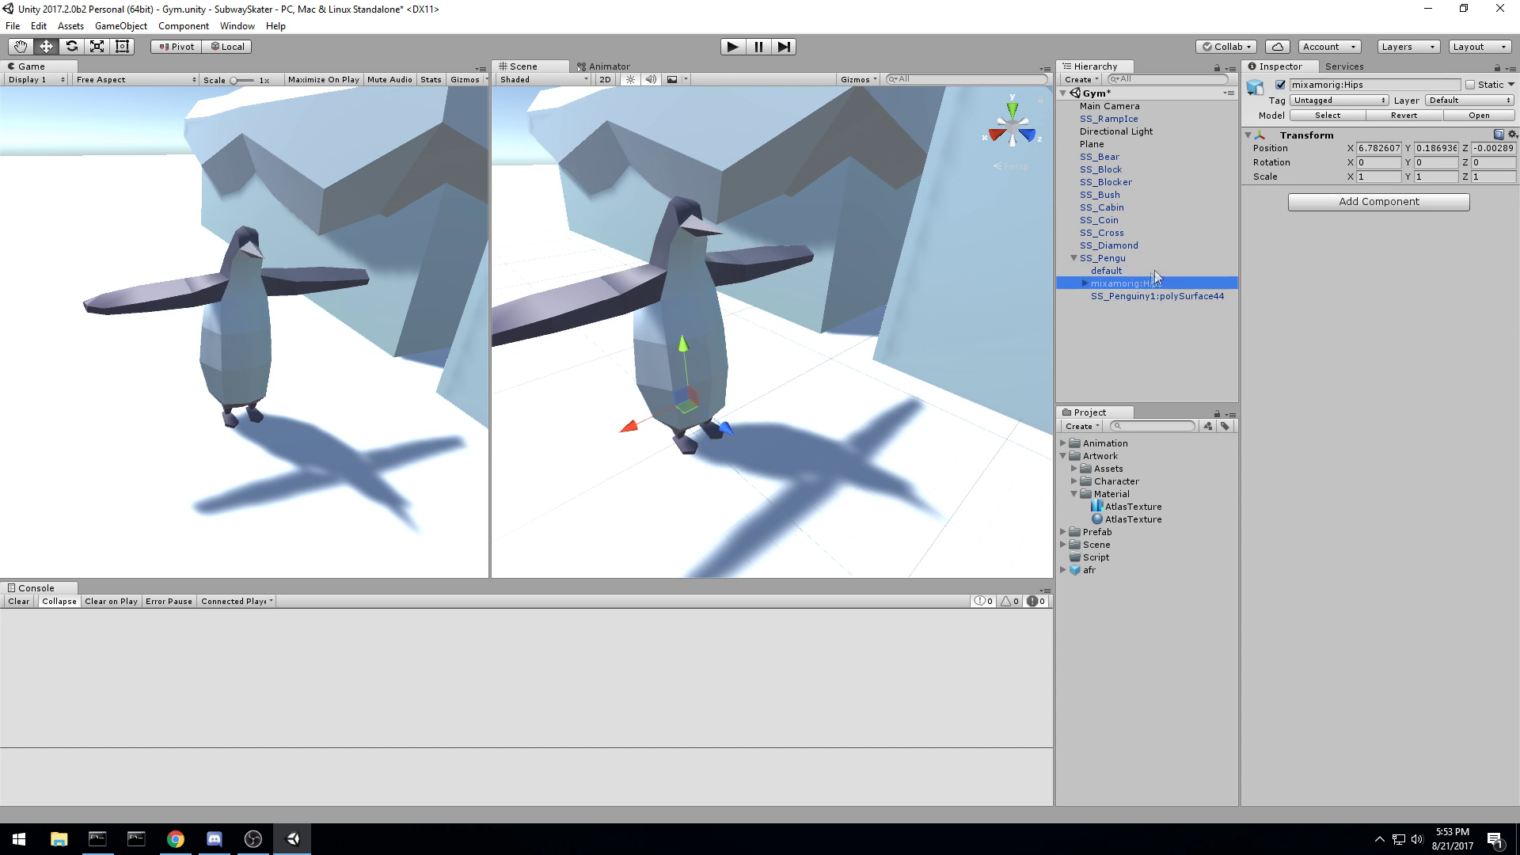
# Step: Rename the SS_Pengu object as Player
pyautogui.press('Up')
pyautogui.press('Up')
pyautogui.press('F2')
pyautogui.write('Player')
pyautogui.press('Return')
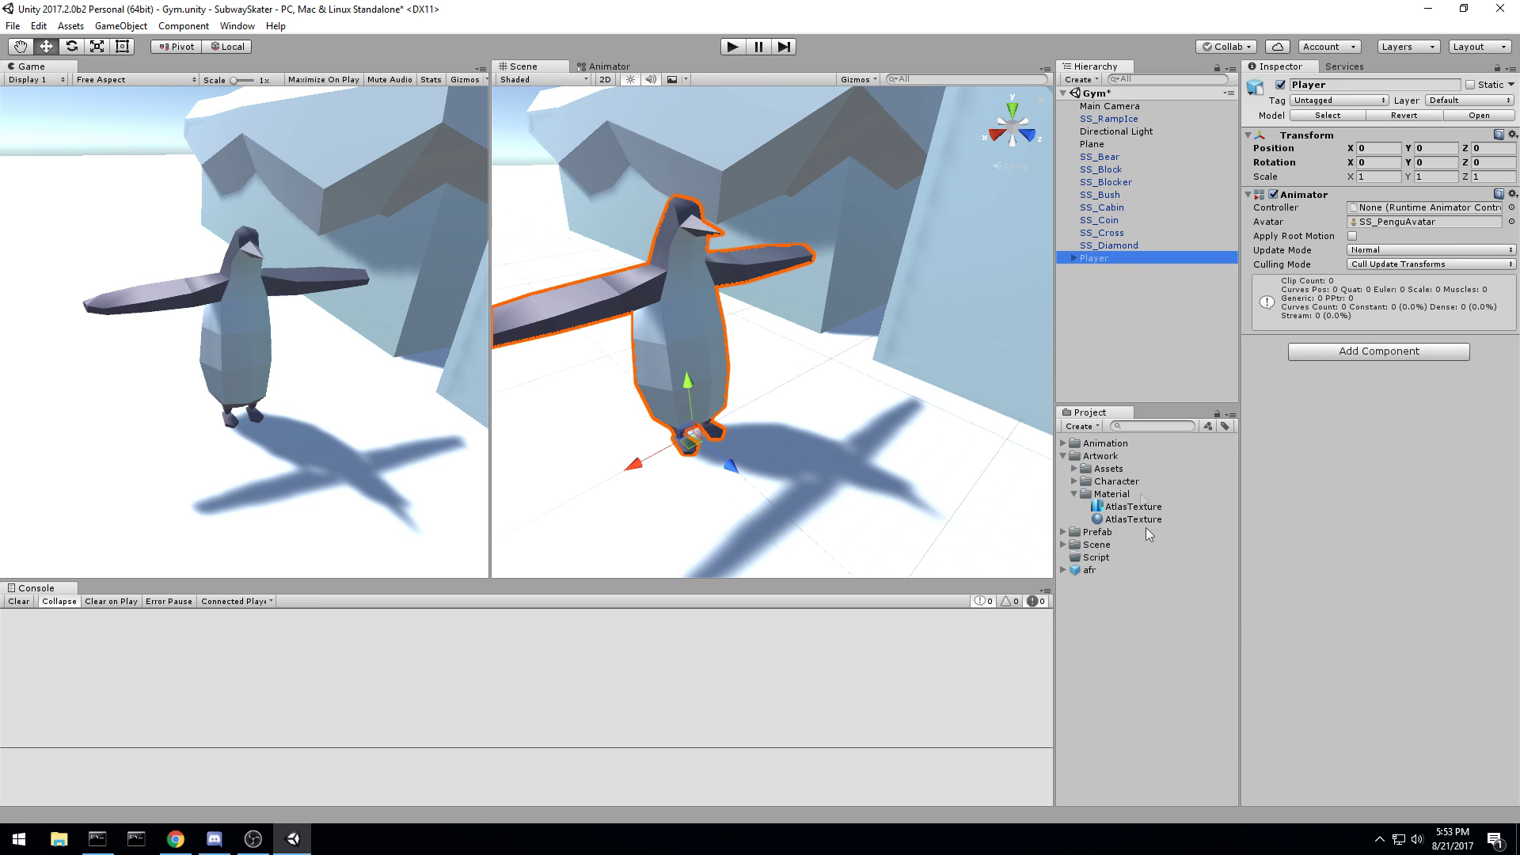
# Step: Delete the afr asset from the project
pyautogui.click(1100, 570)
pyautogui.press('Delete')
pyautogui.press('Return')
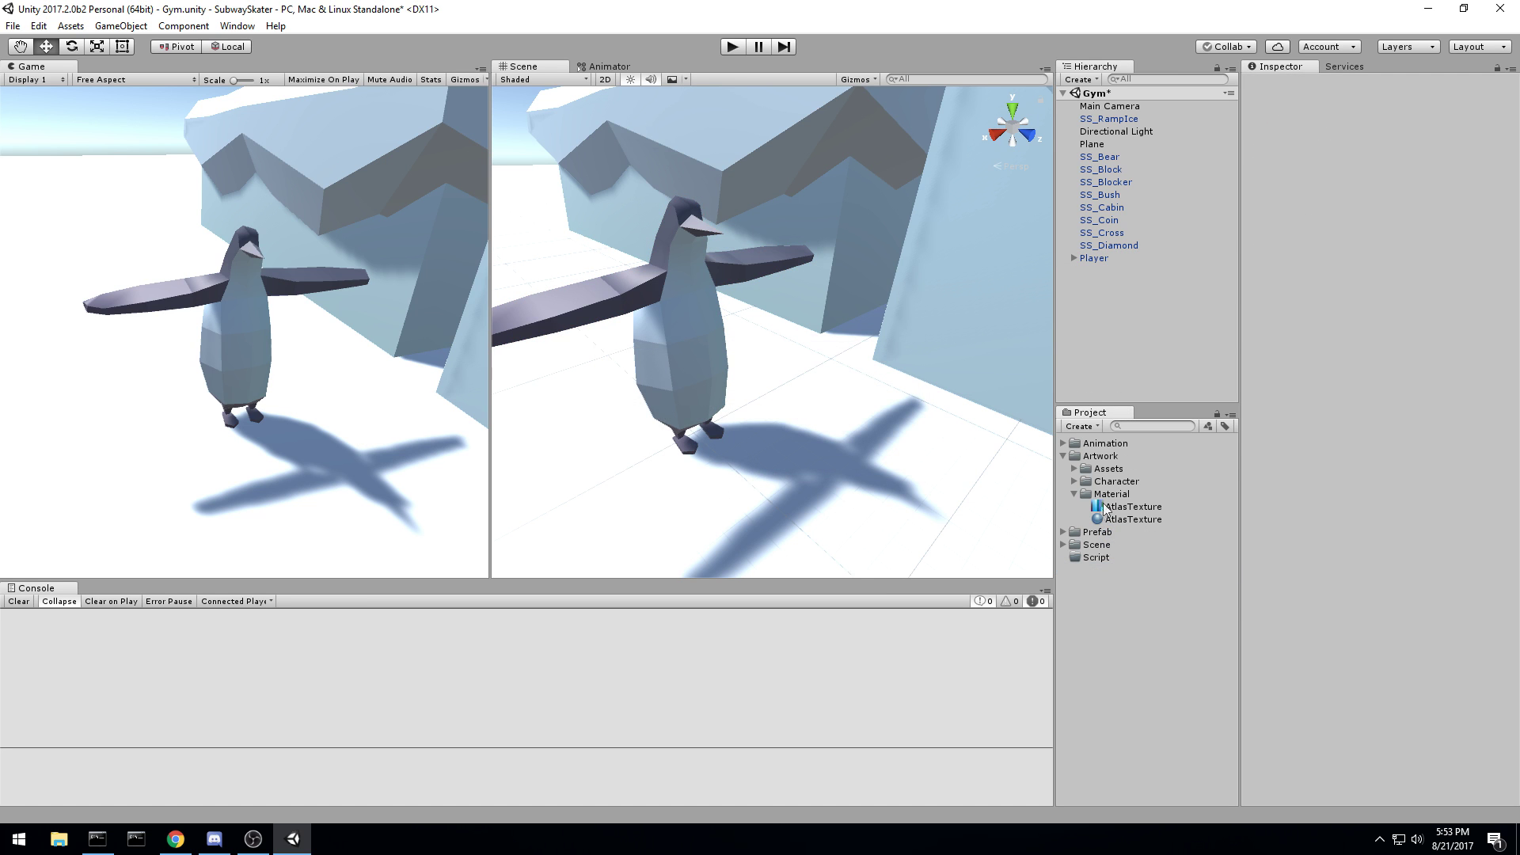
# Step: Replace the existing Player prefab in the Prefab Player folder with the scene's new Player object
pyautogui.click(1070, 538)
pyautogui.press('Right')
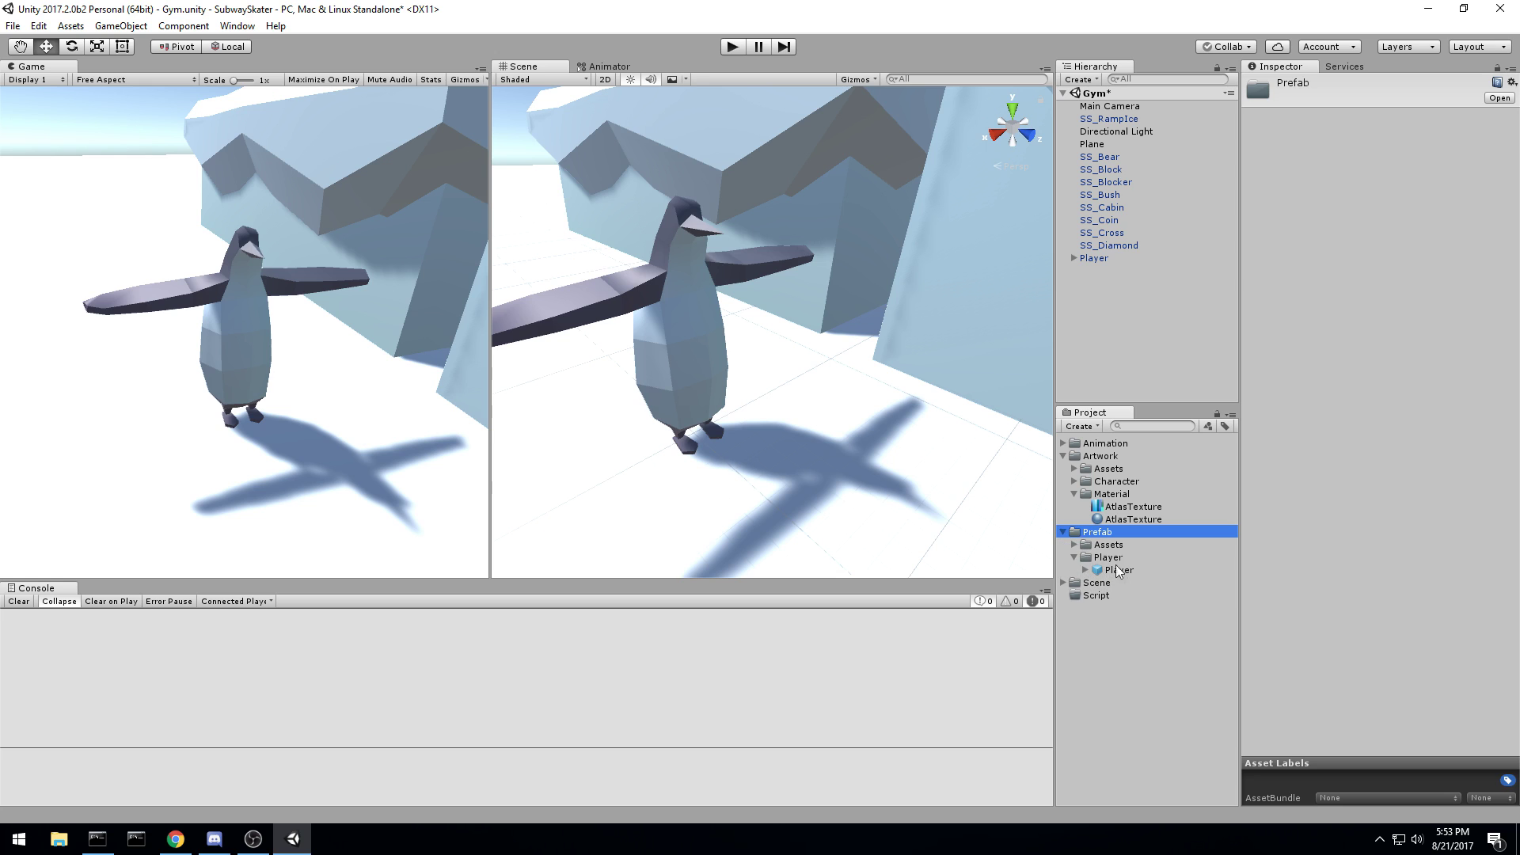
pyautogui.click(1111, 558)
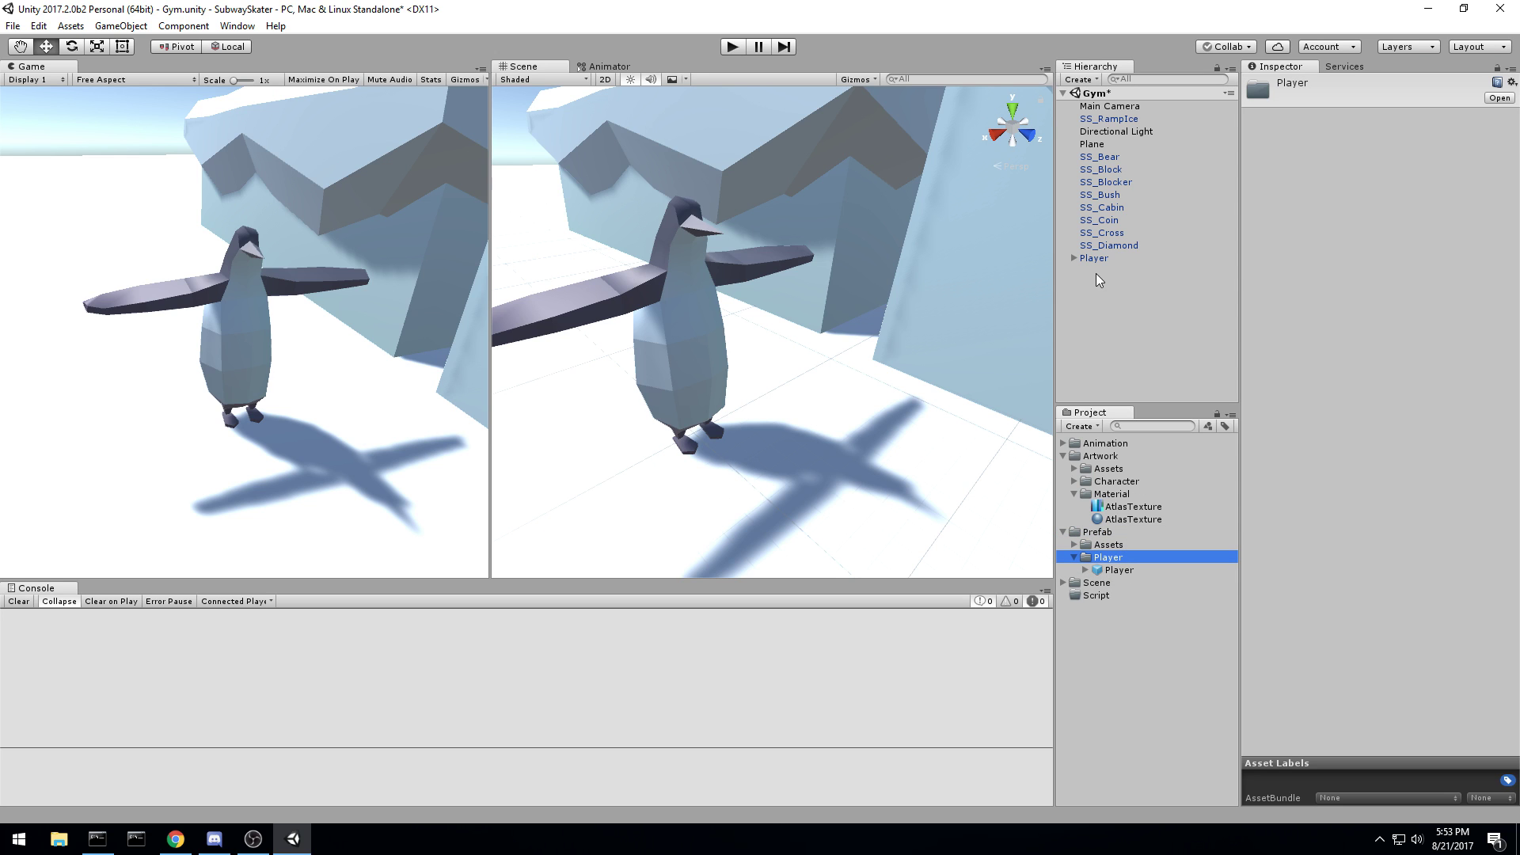
pyautogui.moveTo(1100, 261); pyautogui.dragTo(1128, 577)
pyautogui.click(779, 451)
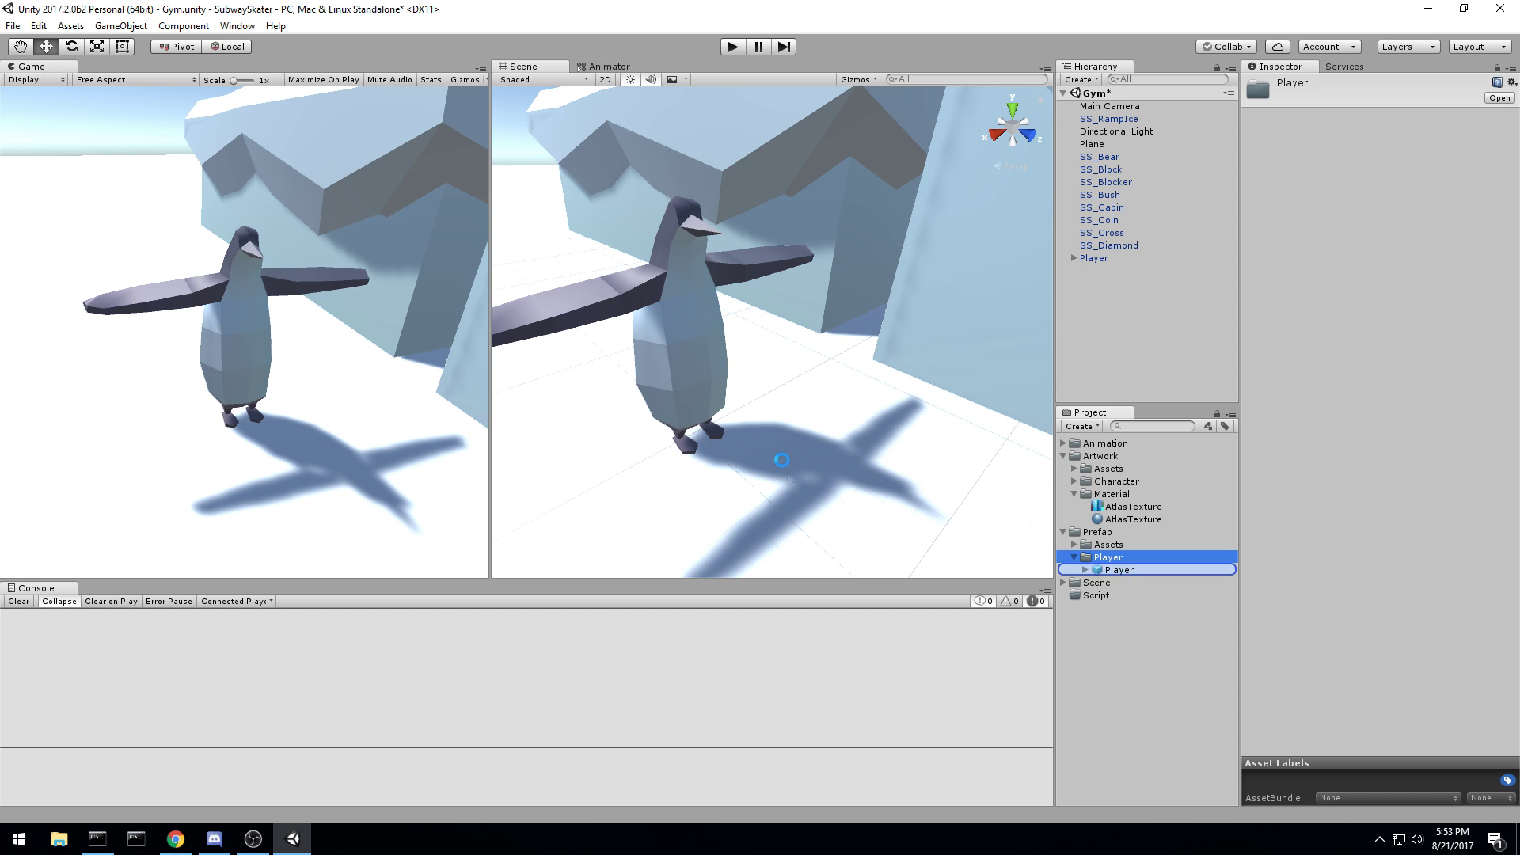
pyautogui.click(1120, 572)
pyautogui.click(1114, 329)
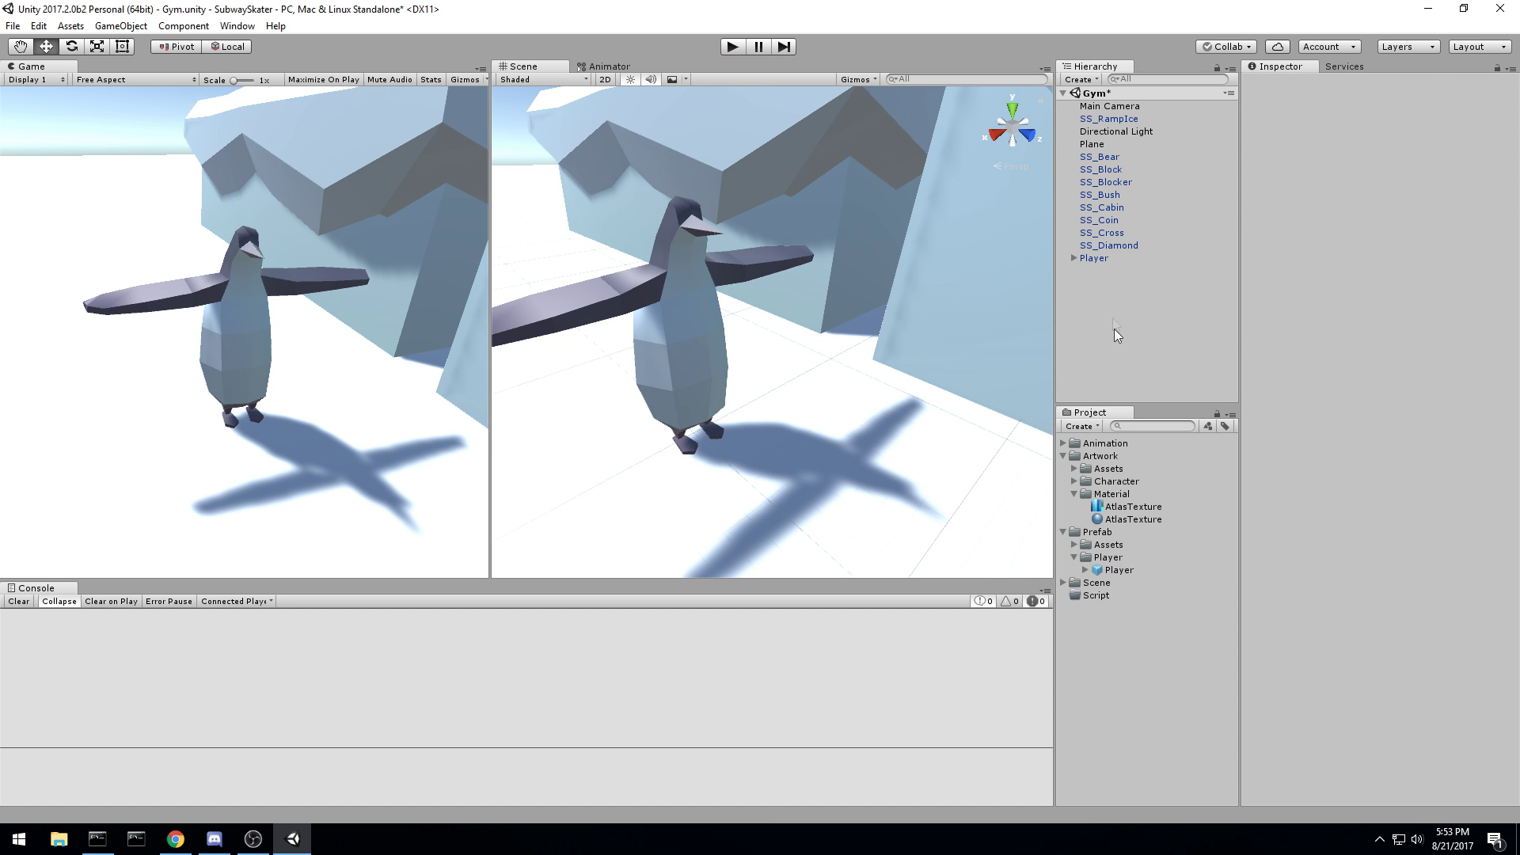
# Step: Assign the Player animator controller to the Player object's Animator component
pyautogui.click(1095, 261)
pyautogui.click(1130, 307)
pyautogui.click(1100, 260)
pyautogui.click(1512, 209)
pyautogui.click(986, 260)
pyautogui.click(1094, 195)
# Step: Play the scene and check the penguin's animations against the state chain in the Animator
pyautogui.click(733, 47)
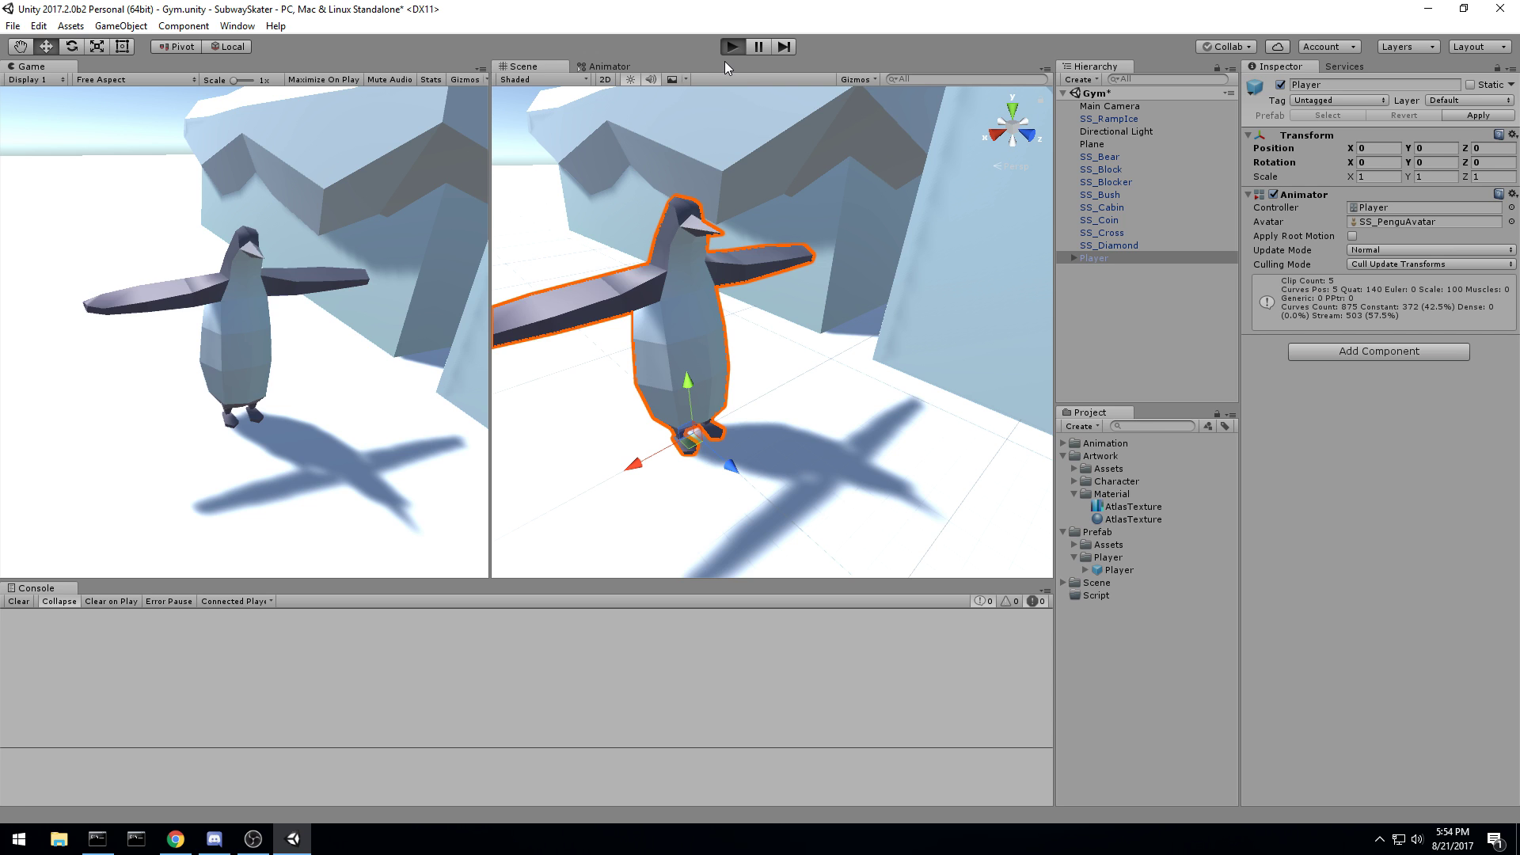
pyautogui.click(606, 67)
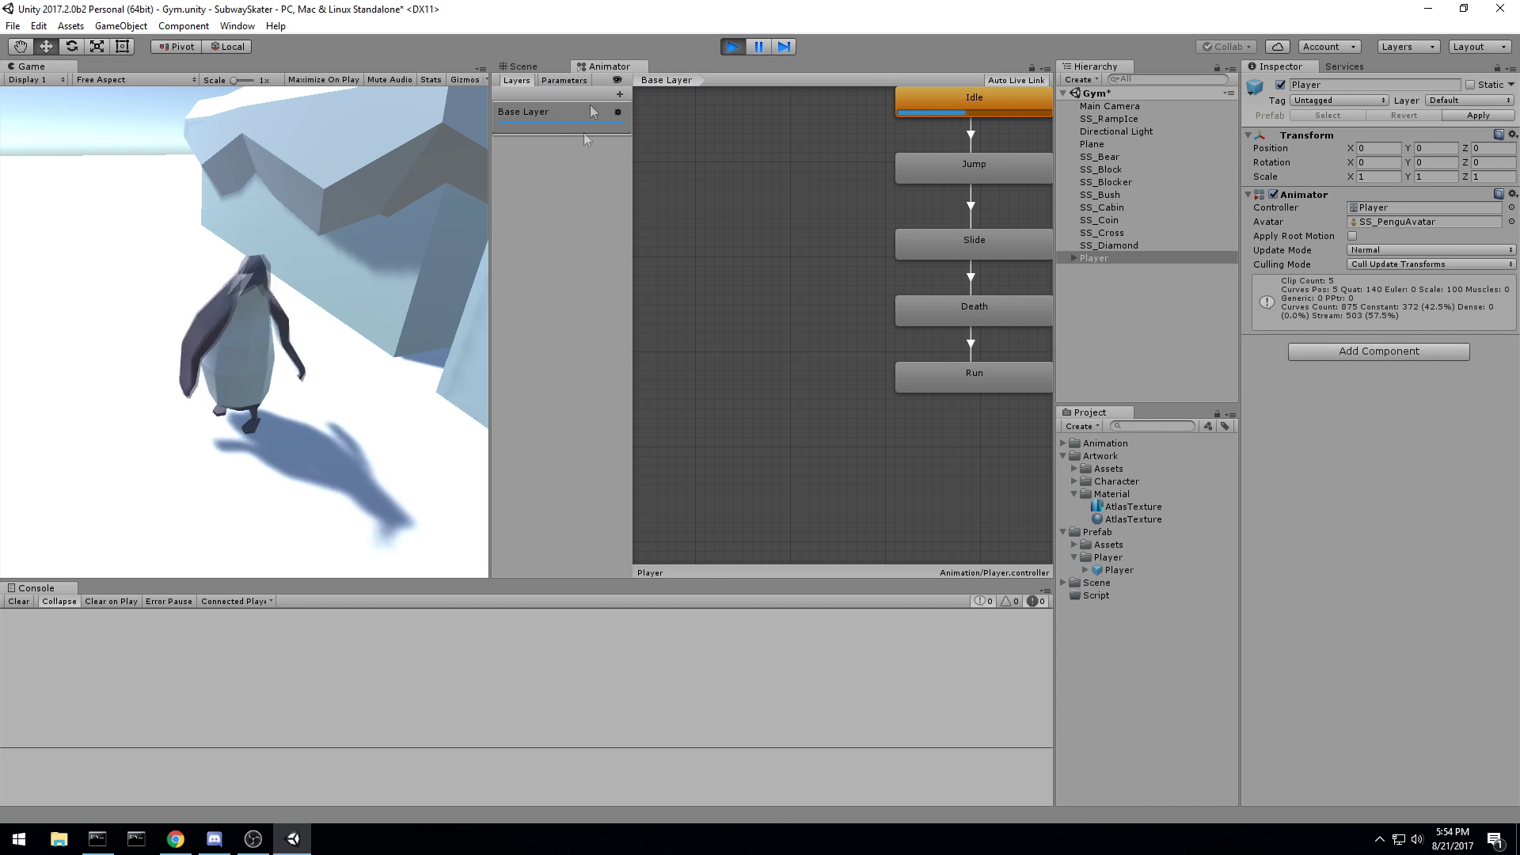
pyautogui.scroll(4, 730, 301)
pyautogui.moveTo(802, 326); pyautogui.dragTo(758, 315)
pyautogui.moveTo(778, 359); pyautogui.dragTo(753, 347, button='middle')
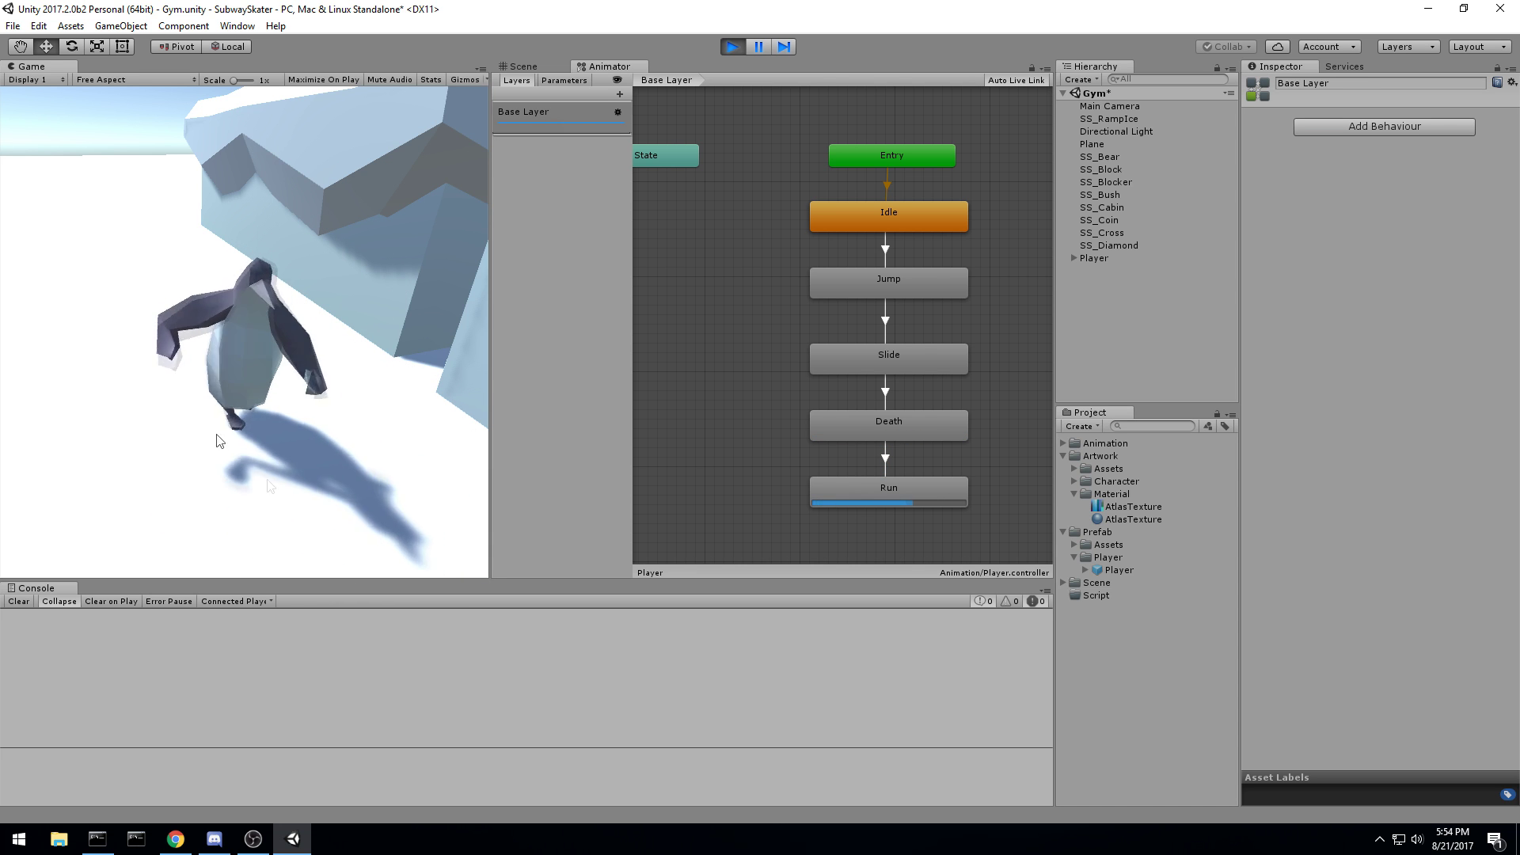
# Step: Align the Main Camera with a Scene view that looks at the penguin from behind
pyautogui.click(1112, 106)
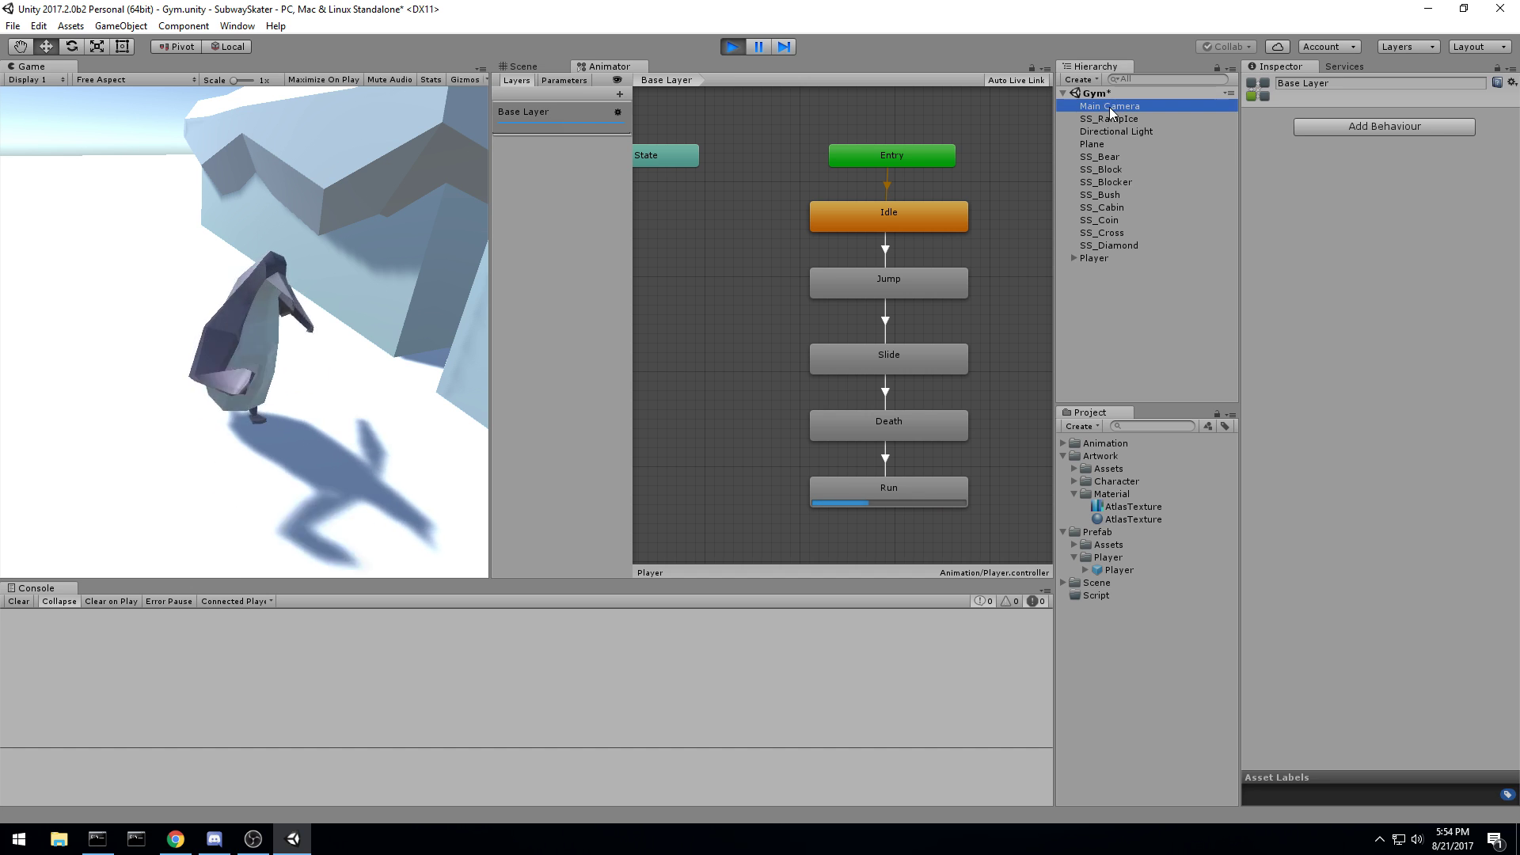
pyautogui.click(523, 67)
pyautogui.moveTo(716, 273); pyautogui.dragTo(914, 248, button='right')
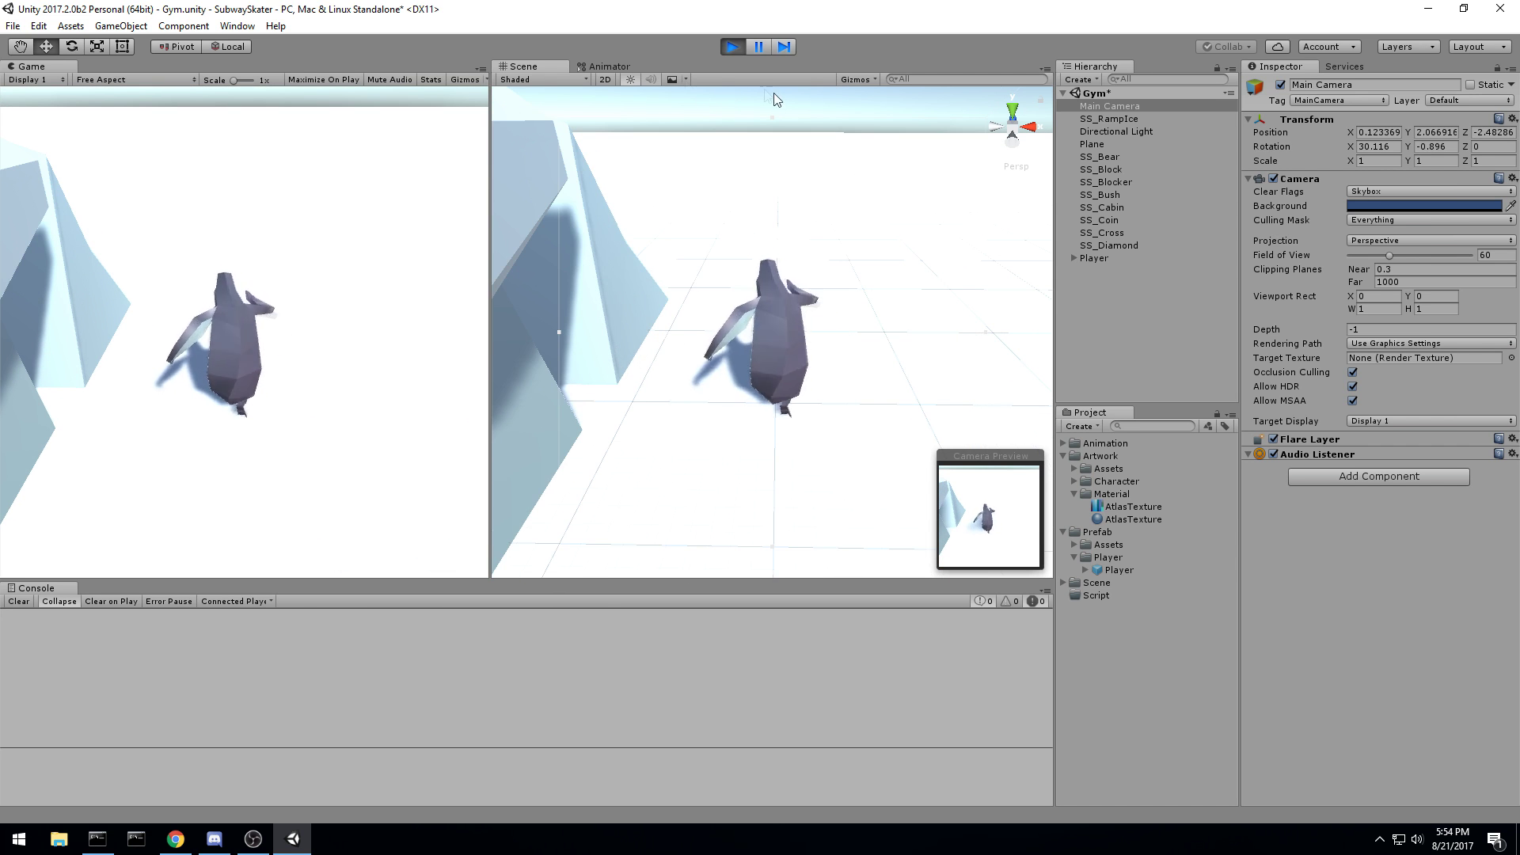
# Step: Create a transition from the Run state to the Jump state and return to the Scene view
pyautogui.click(609, 65)
pyautogui.rightClick(916, 484)
pyautogui.click(962, 495)
pyautogui.click(891, 284)
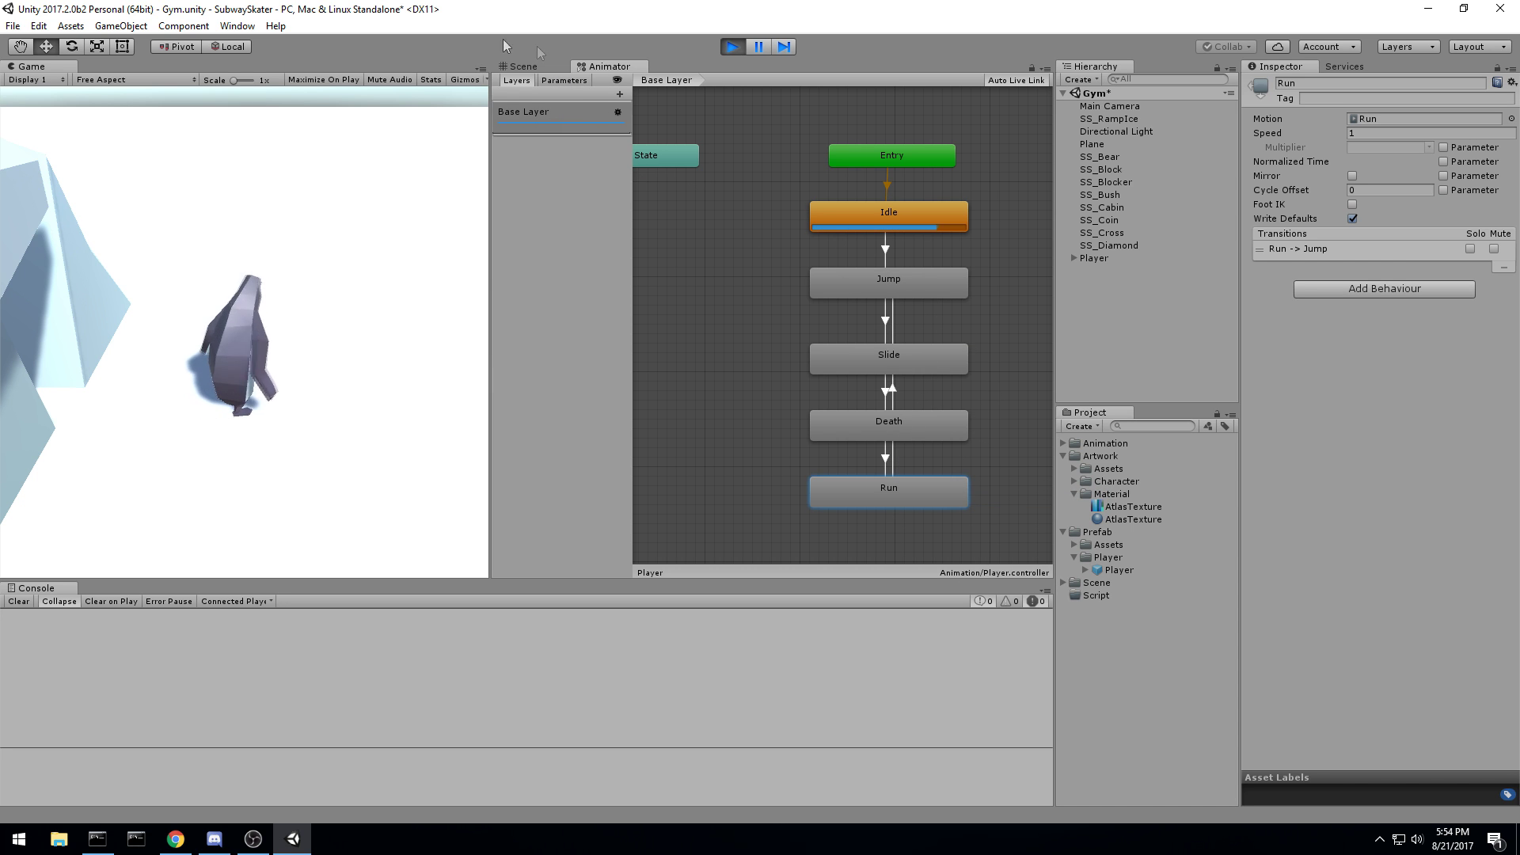
pyautogui.click(534, 68)
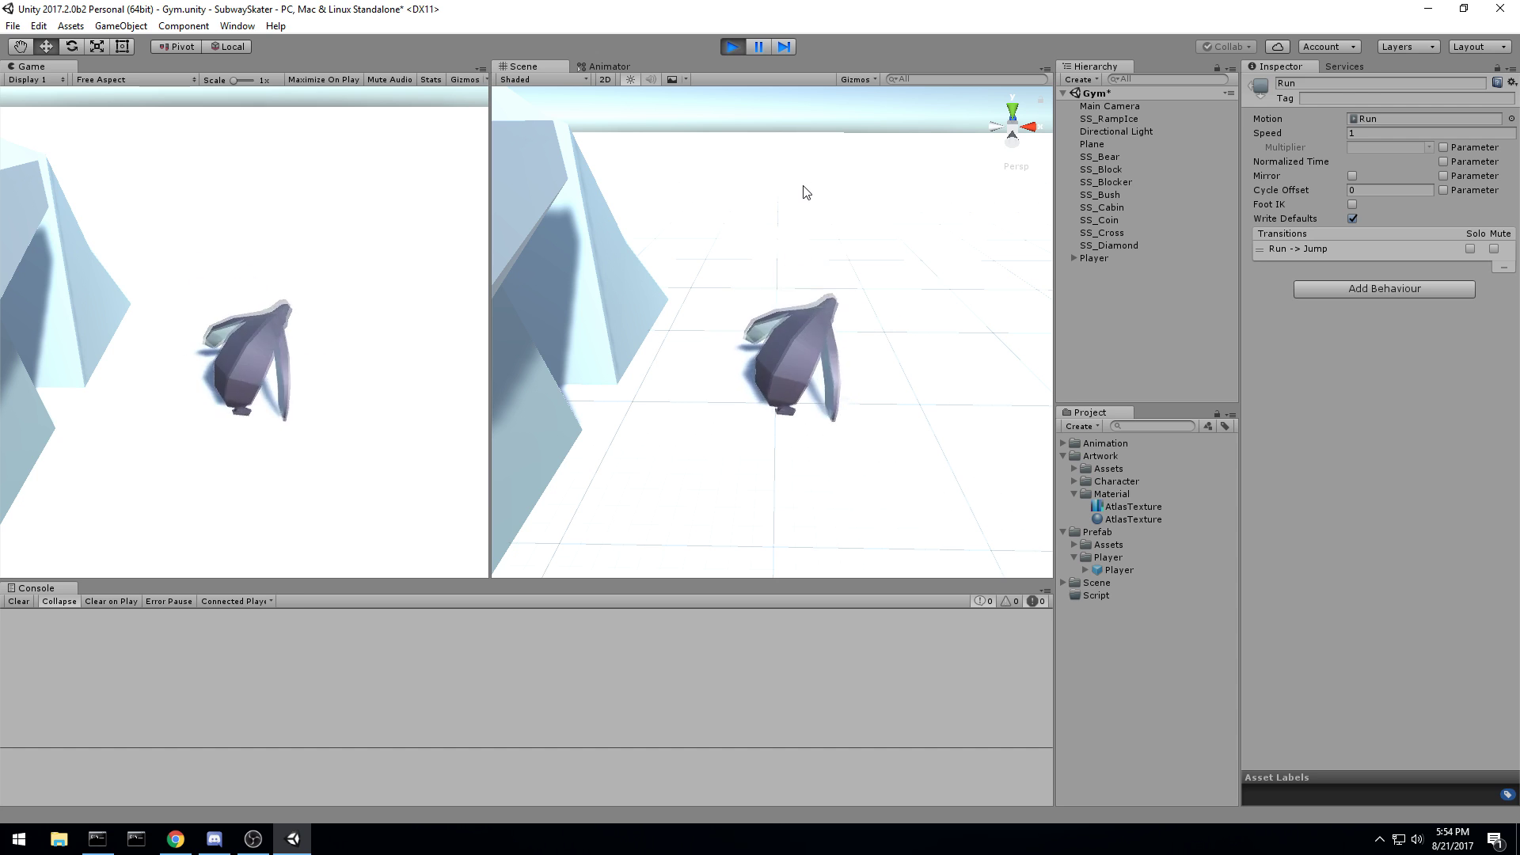